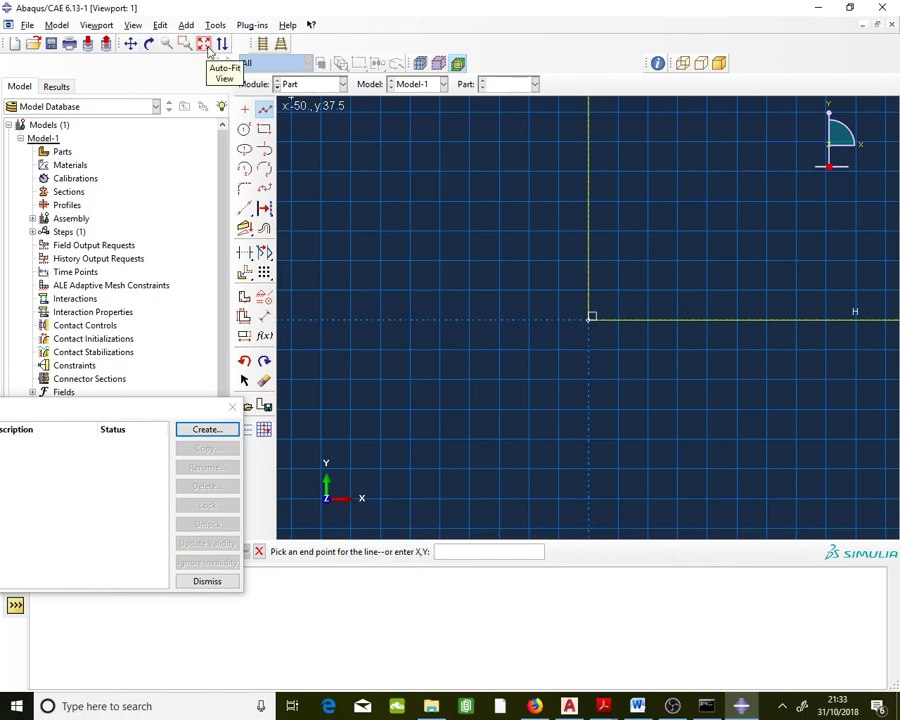
# Finish the channel profile sketch and extrude it as a shell to a depth of 1200.
pyautogui.click(204, 44)
pyautogui.scroll(-1, 540, 179)
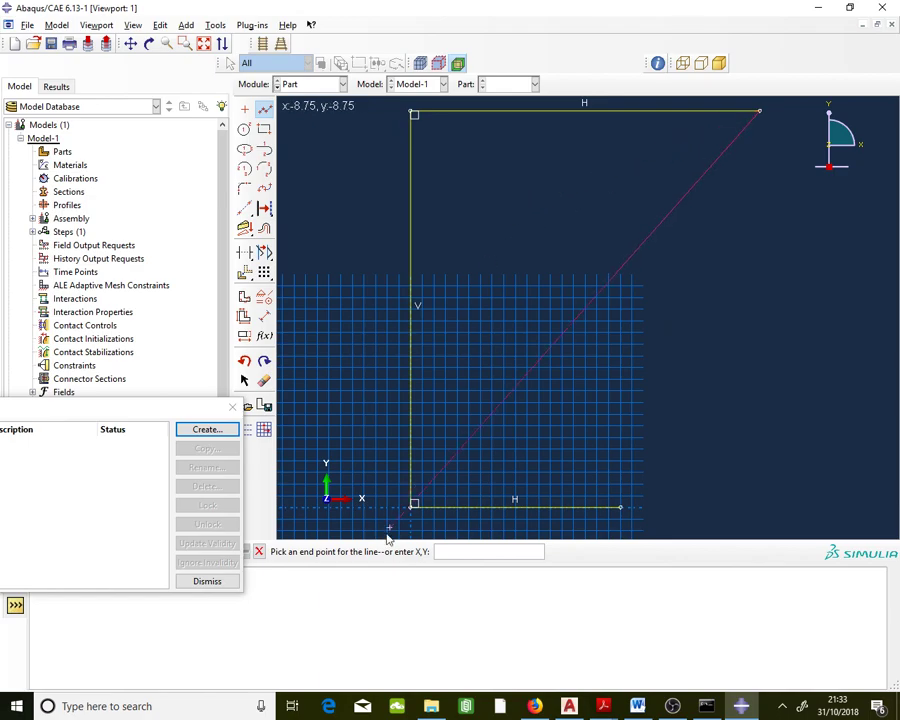
pyautogui.click(261, 552)
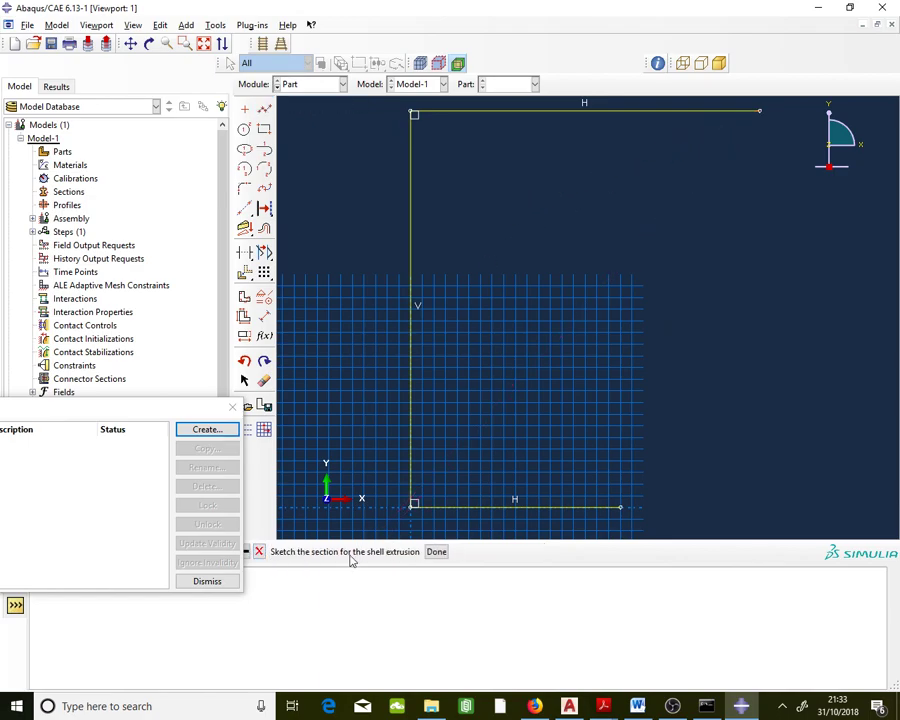
pyautogui.click(436, 552)
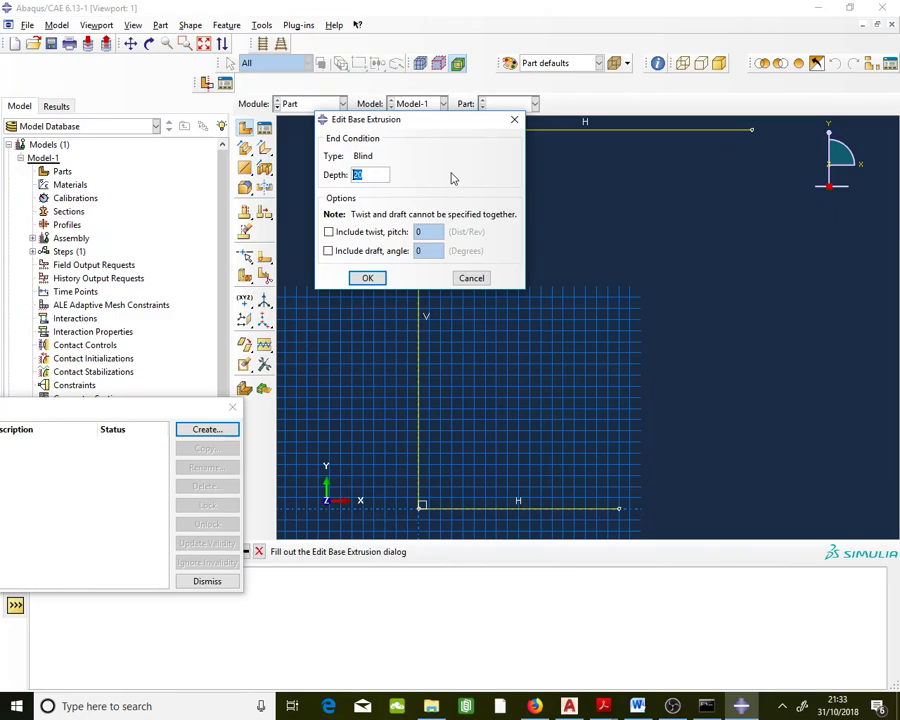
pyautogui.write('1200')
pyautogui.click(378, 277)
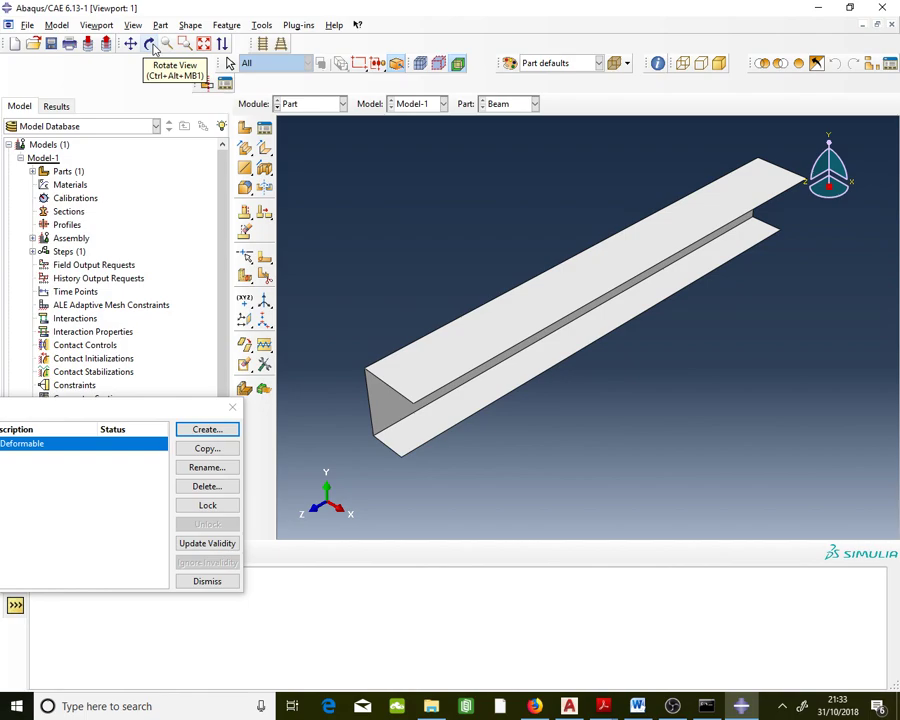
# Switch to the Property module and start a new material named Steel.
pyautogui.click(150, 44)
pyautogui.moveTo(635, 299); pyautogui.dragTo(570, 326)
pyautogui.press('Escape')
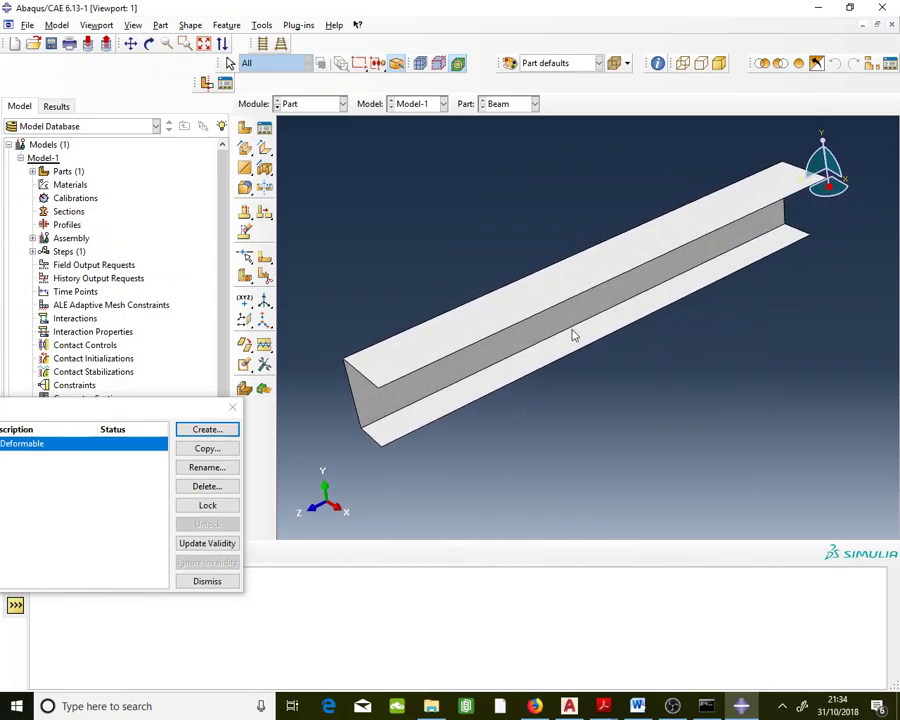
pyautogui.click(336, 104)
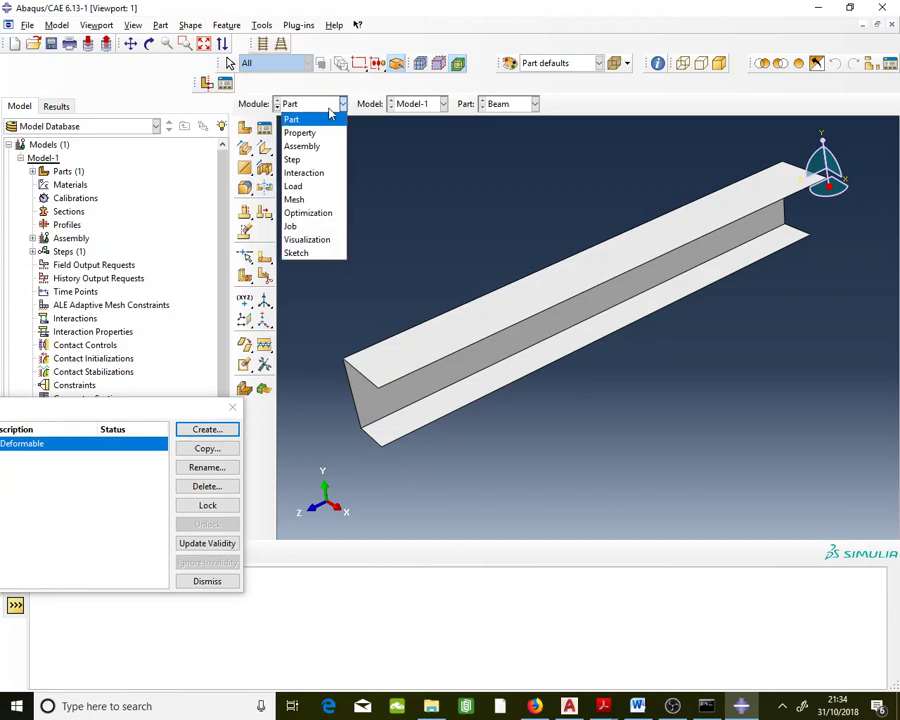
pyautogui.click(321, 137)
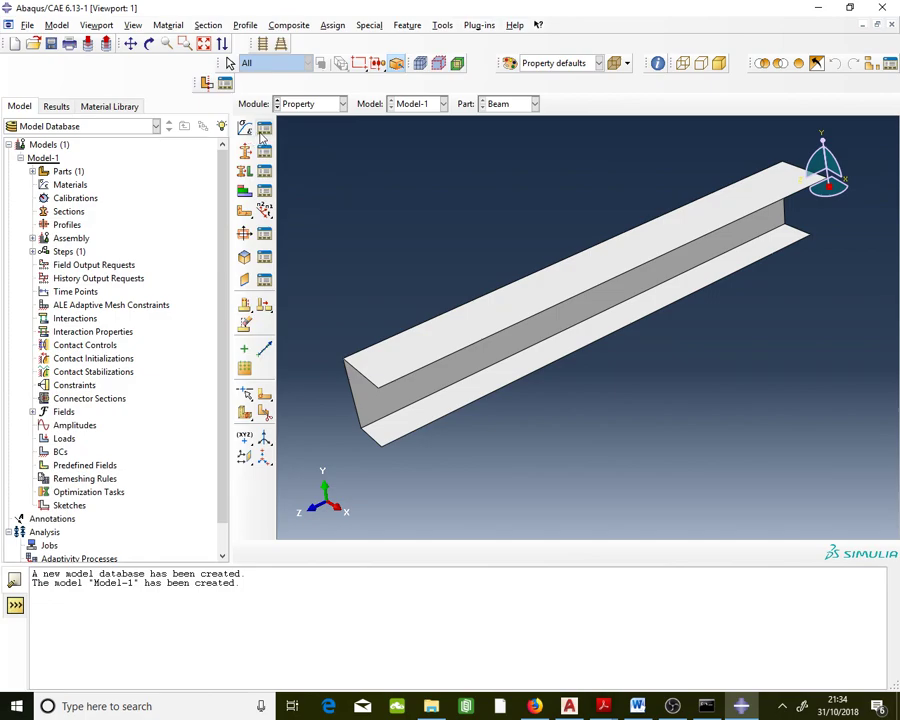
pyautogui.click(263, 131)
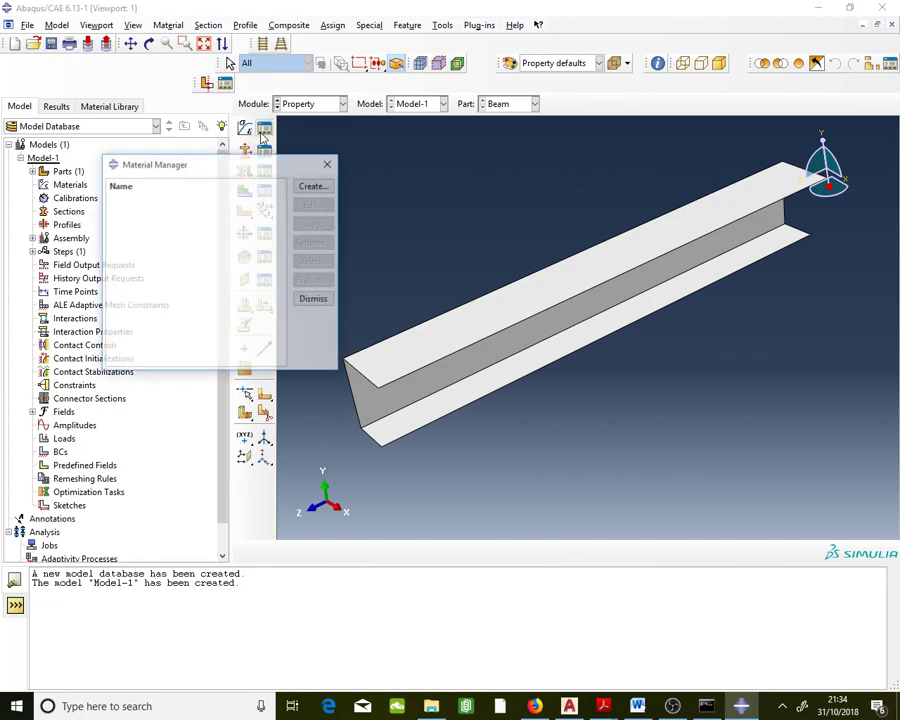
pyautogui.click(674, 707)
pyautogui.click(676, 708)
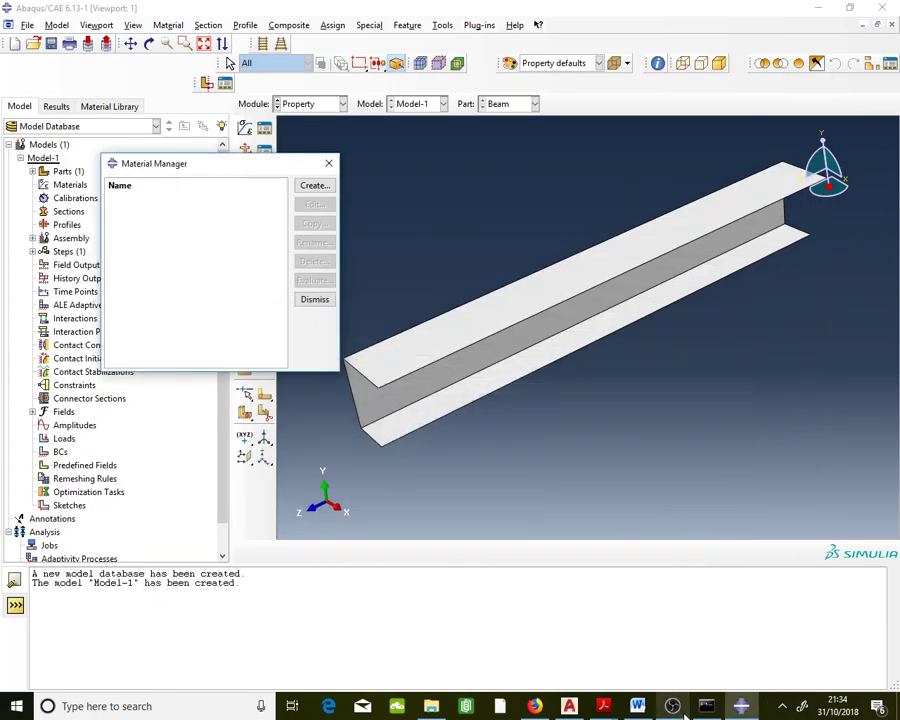
pyautogui.click(314, 185)
pyautogui.write('Steel')
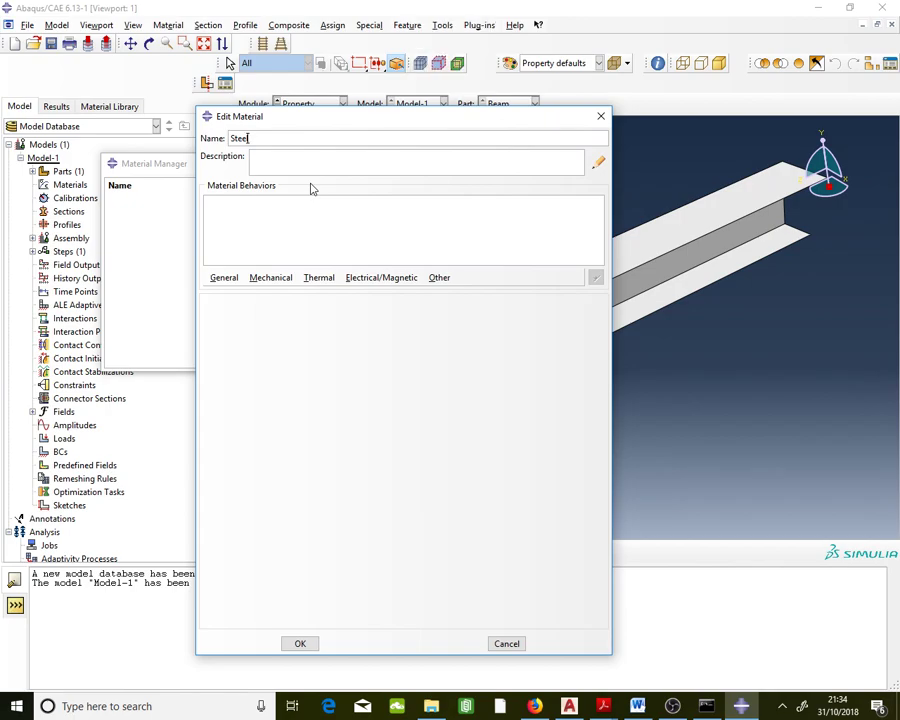
# Give Steel isotropic elastic behavior with Young's modulus 200000 and Poisson's ratio 0.25, and save the material.
pyautogui.click(283, 280)
pyautogui.moveTo(290, 296)
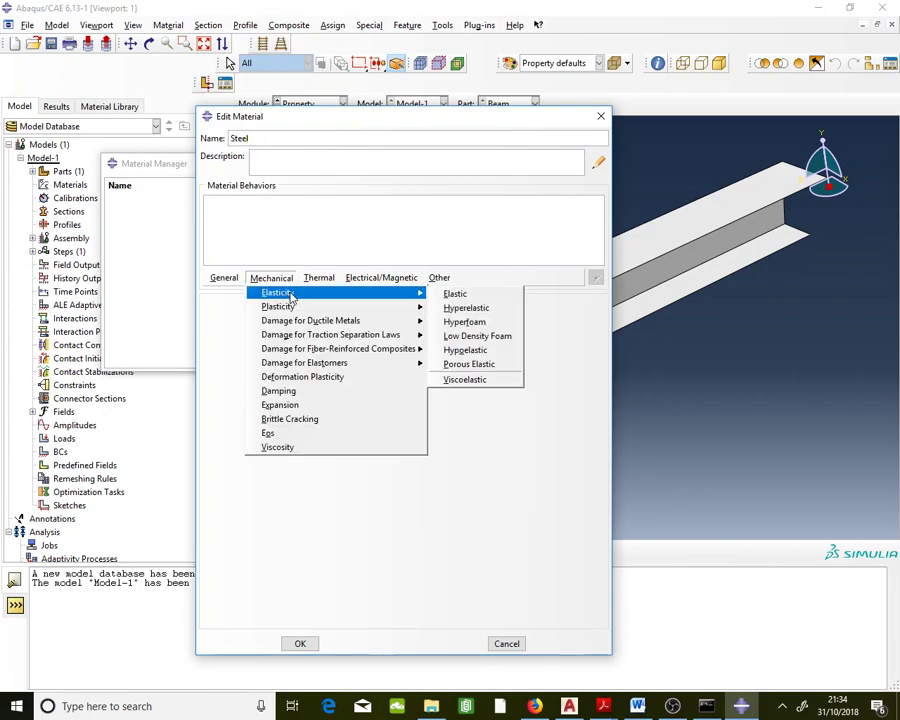
pyautogui.click(439, 293)
pyautogui.click(266, 470)
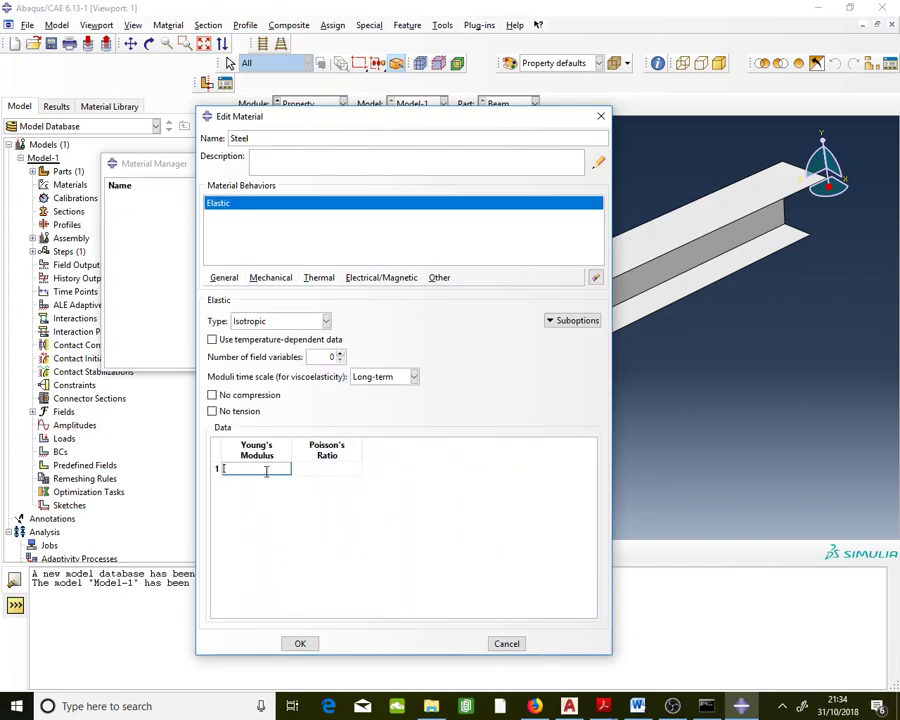
pyautogui.write('200000')
pyautogui.click(308, 472)
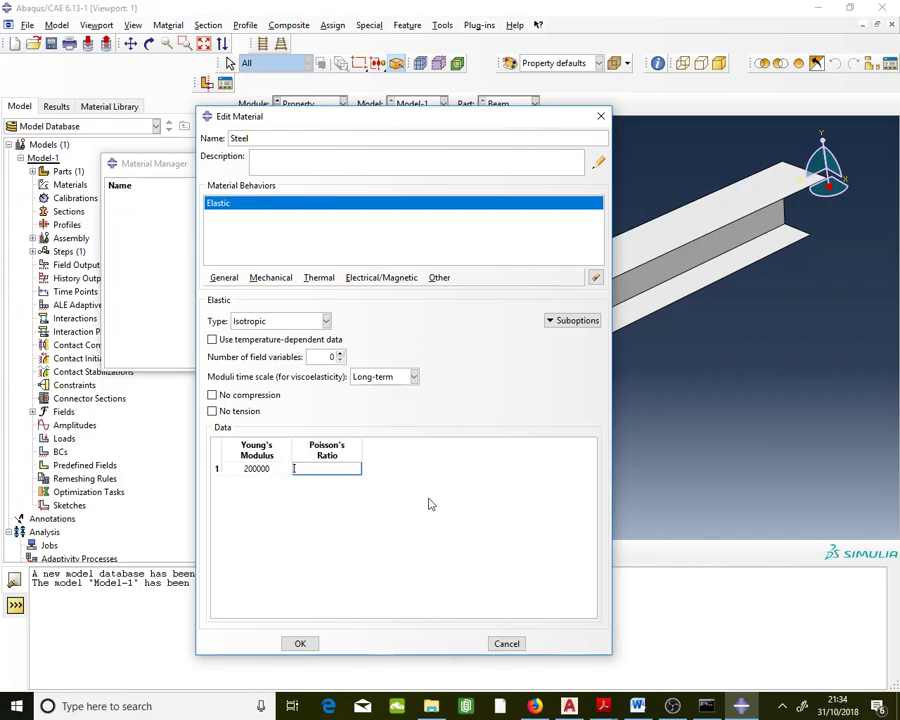
pyautogui.write('0.25')
pyautogui.press('Return')
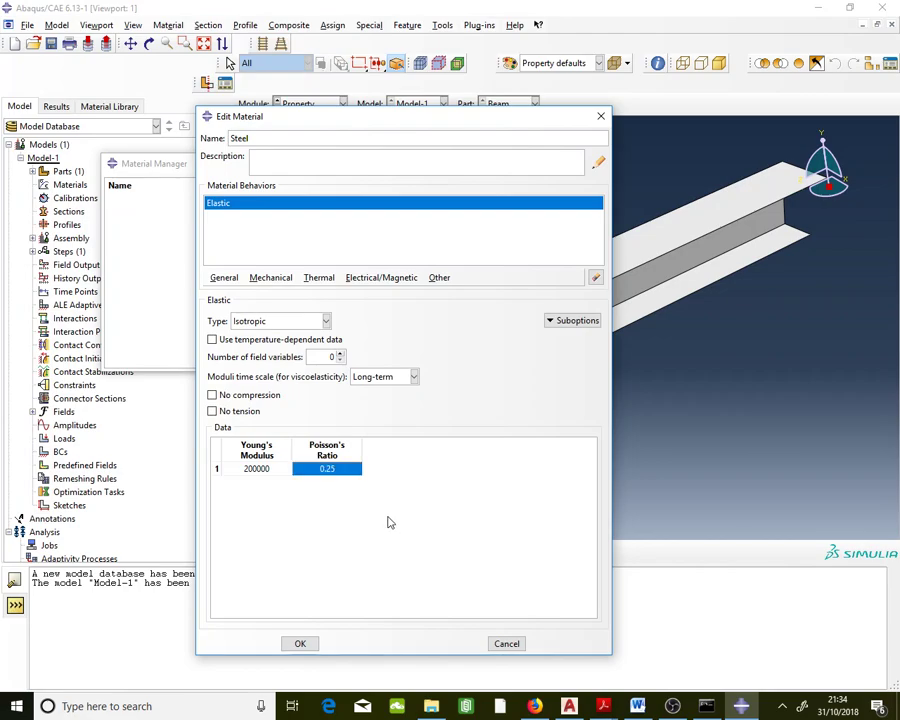
pyautogui.click(313, 644)
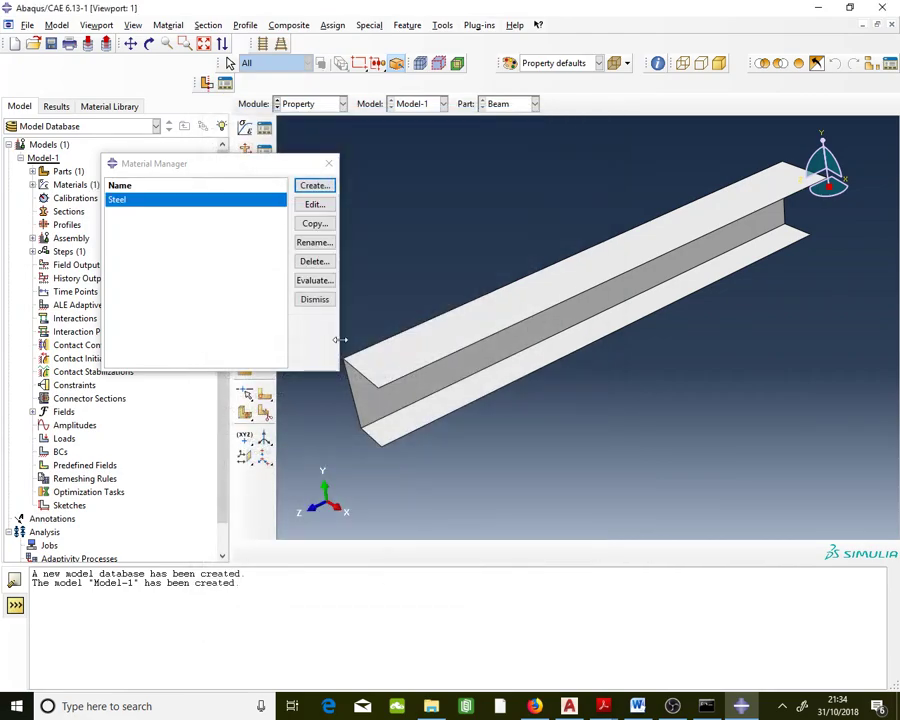
pyautogui.click(315, 301)
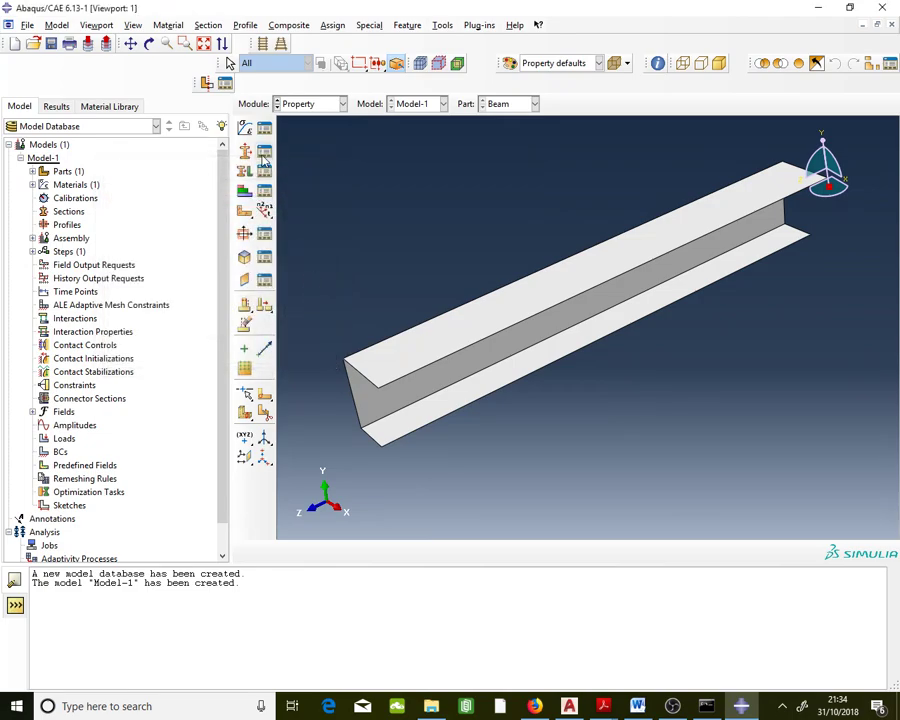
# Start a new homogeneous shell section named Flange-Section.
pyautogui.click(263, 155)
pyautogui.click(42, 300)
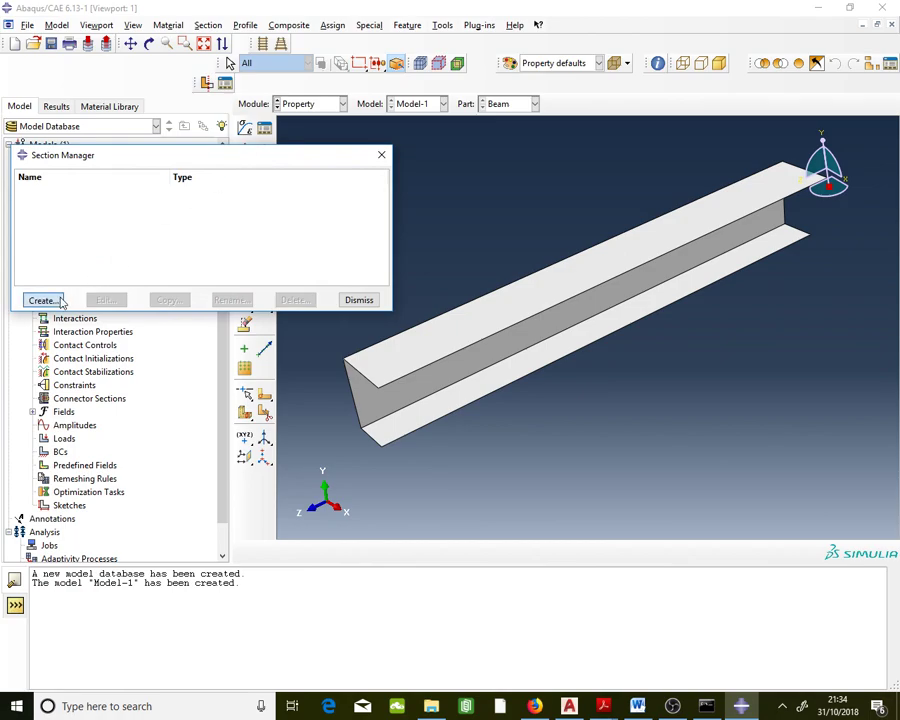
pyautogui.moveTo(470, 233); pyautogui.dragTo(263, 196)
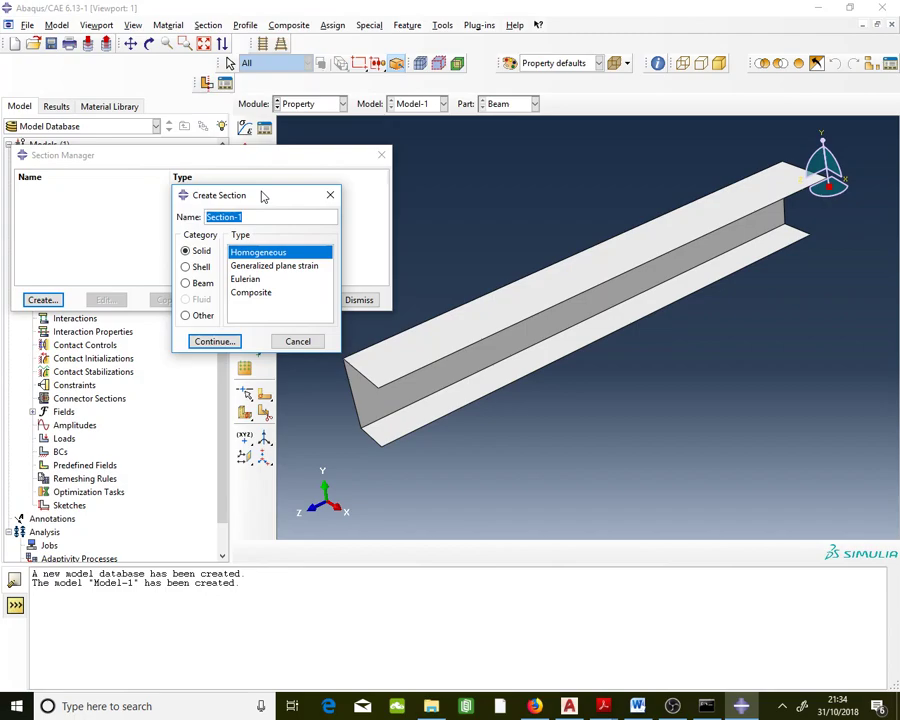
pyautogui.scroll(-2, 597, 255)
pyautogui.scroll(-1, 597, 255)
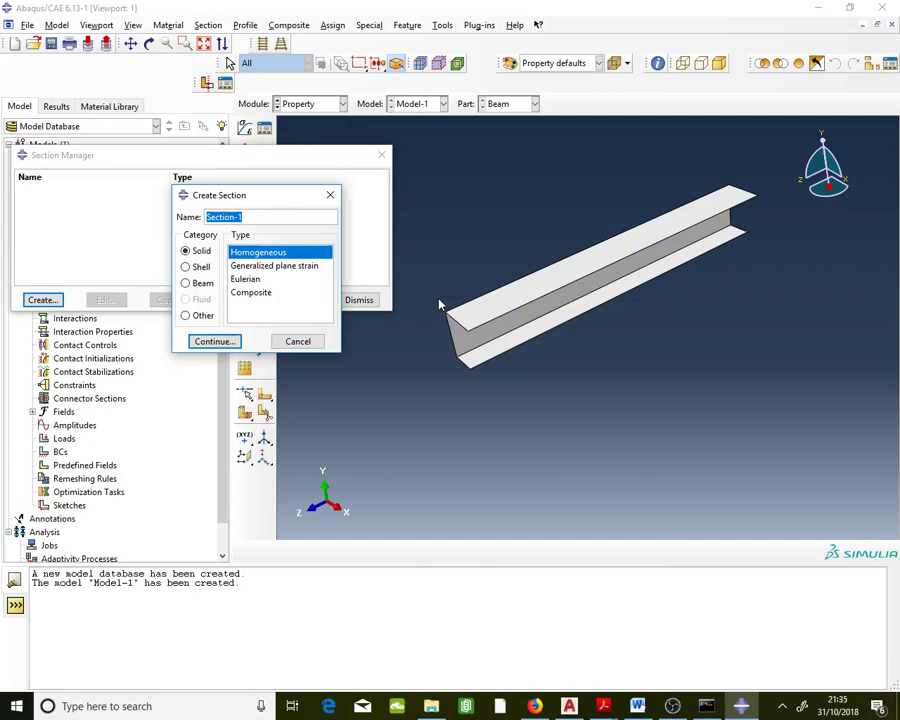
pyautogui.scroll(1, 438, 304)
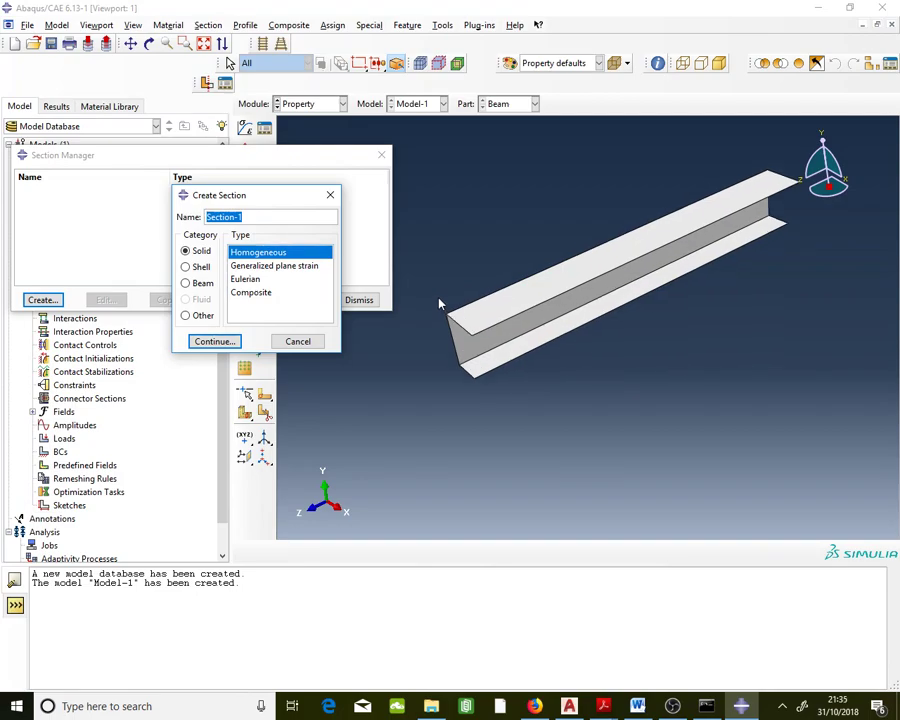
pyautogui.scroll(1, 474, 321)
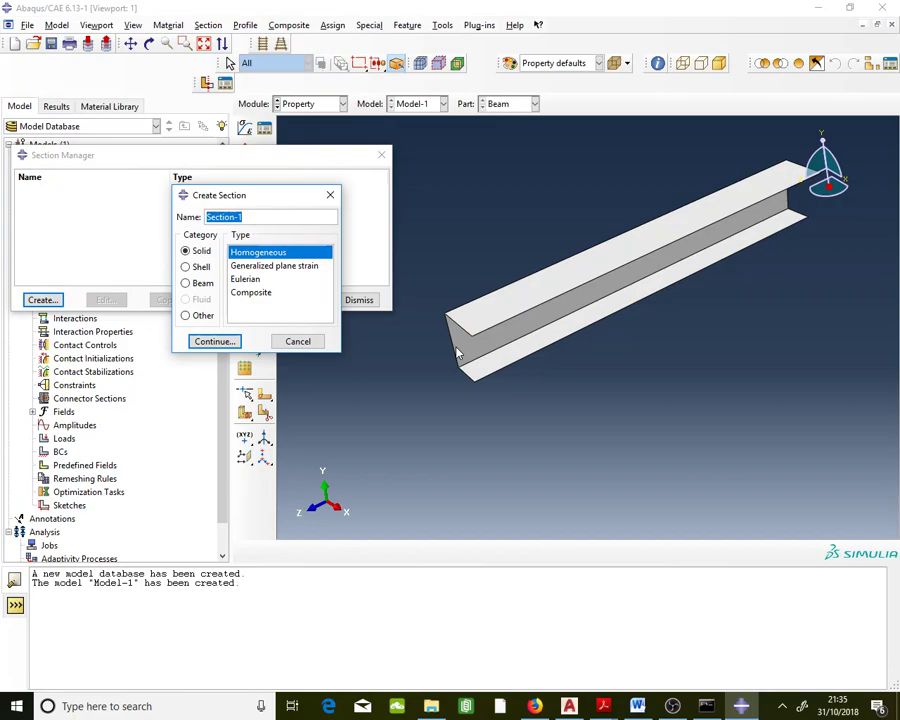
pyautogui.press('capslock')
pyautogui.write('F')
pyautogui.press('capslock')
pyautogui.write('ln')
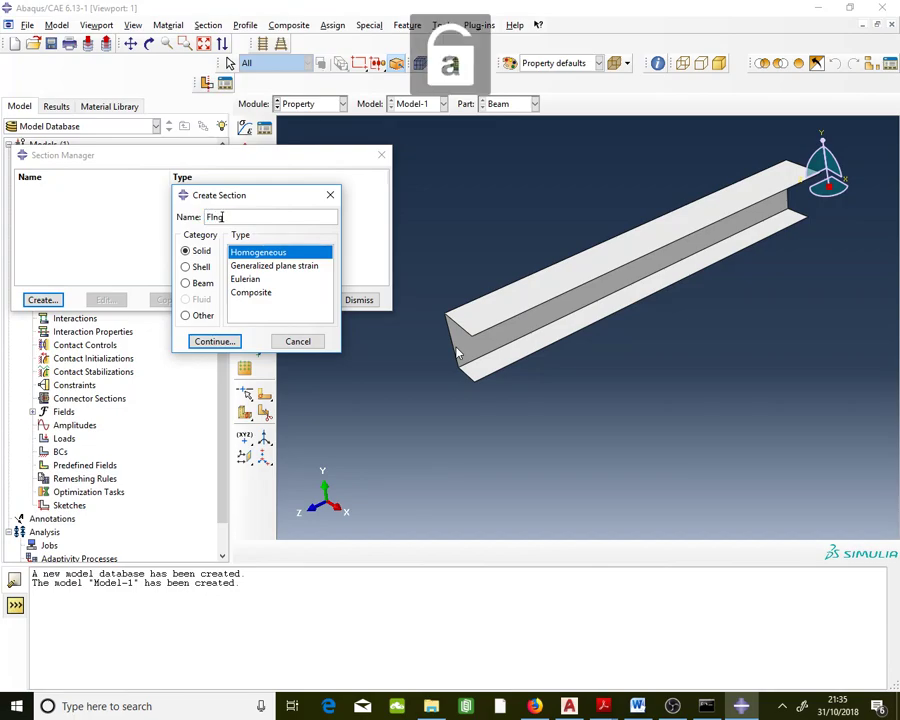
pyautogui.write('ge')
pyautogui.press('BackSpace')
pyautogui.press('BackSpace')
pyautogui.press('BackSpace')
pyautogui.write('ange')
pyautogui.press('capslock')
pyautogui.write('S')
pyautogui.press('capslock')
pyautogui.write('ection')
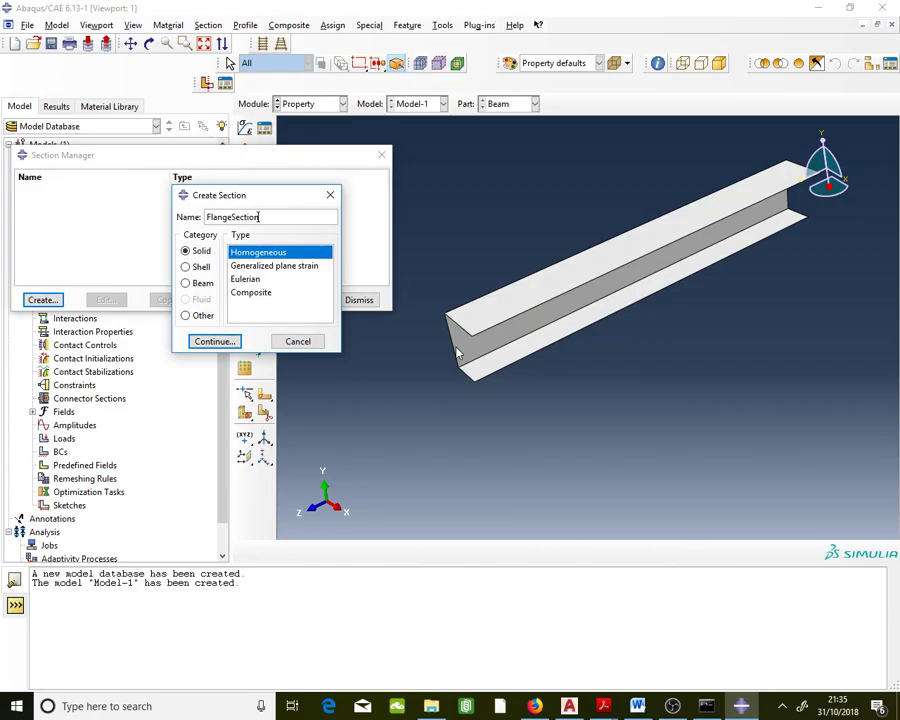
pyautogui.click(233, 216)
pyautogui.write('-')
pyautogui.click(200, 267)
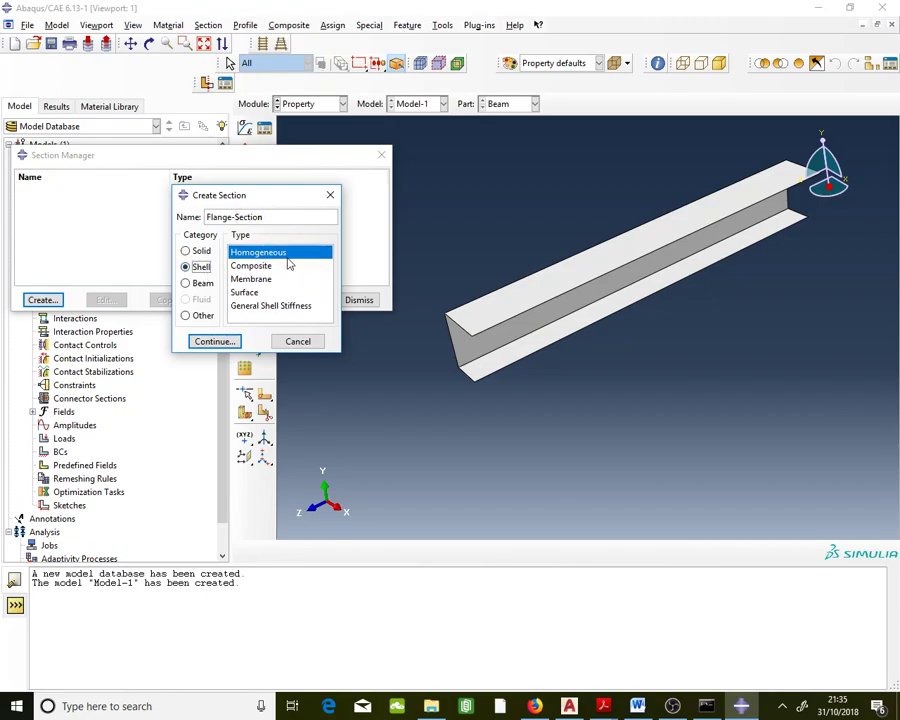
pyautogui.click(221, 342)
# Set the flange section's shell thickness to 2, check it against the problem description in Word, and save the section with material Steel.
pyautogui.click(210, 291)
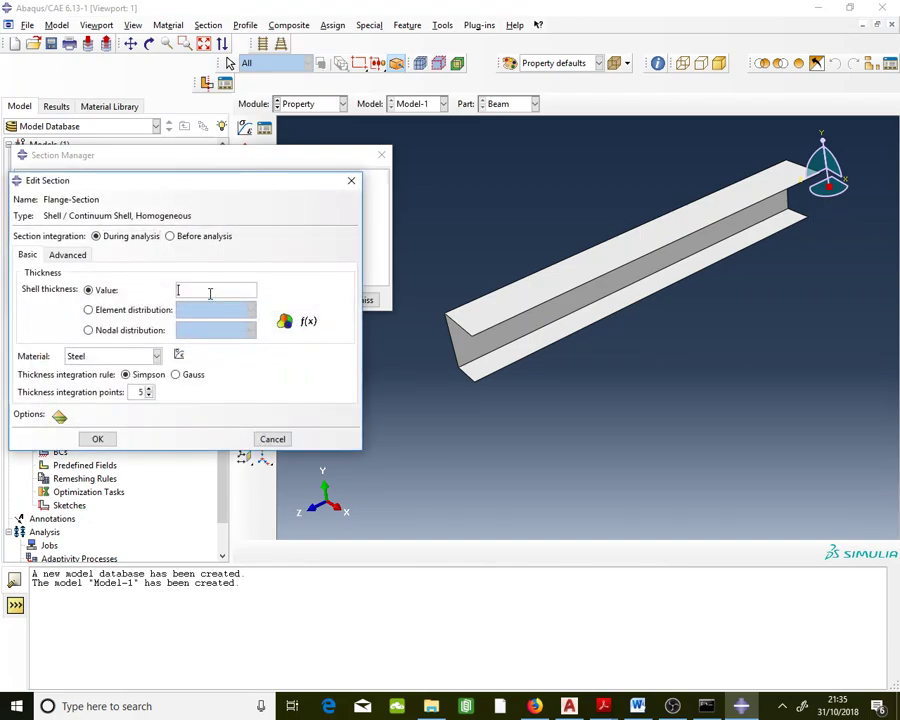
pyautogui.write('5')
pyautogui.press('BackSpace')
pyautogui.write('2')
pyautogui.hotkey('alt', 'Tab')
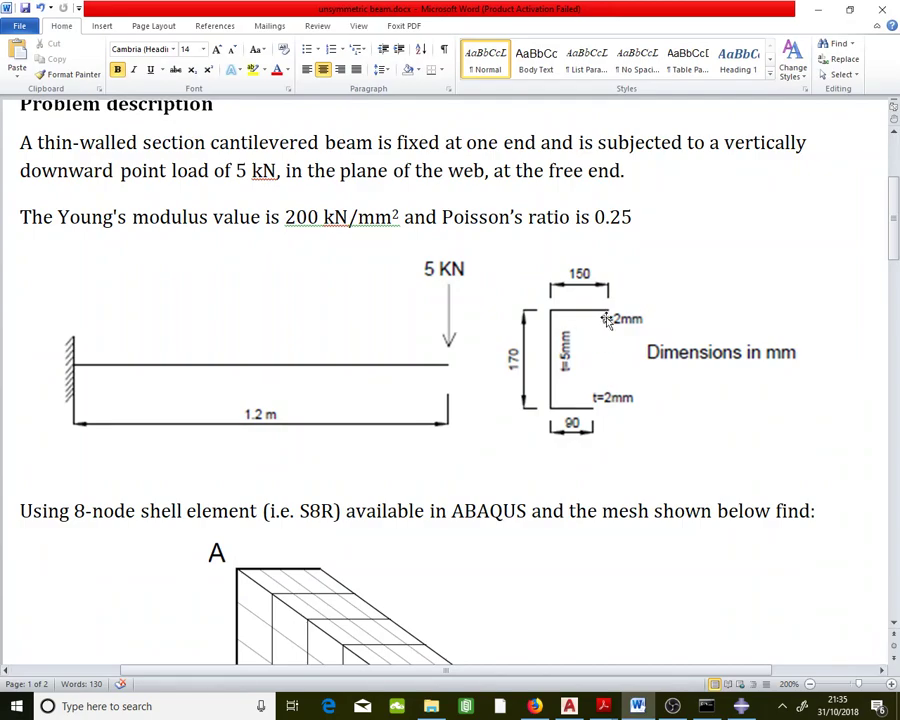
pyautogui.hotkey('alt', 'Tab')
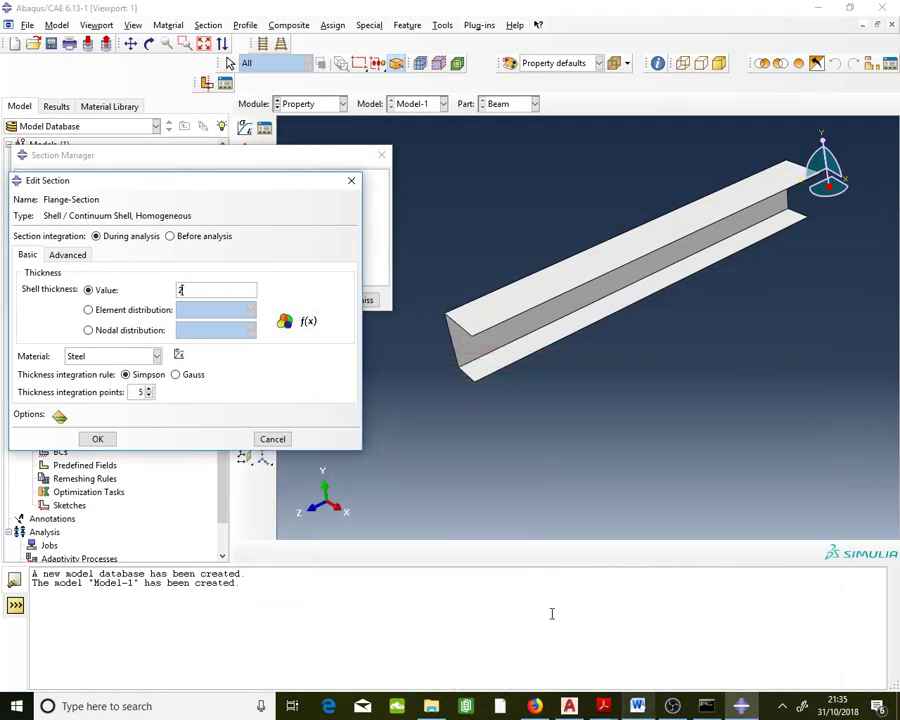
pyautogui.click(98, 439)
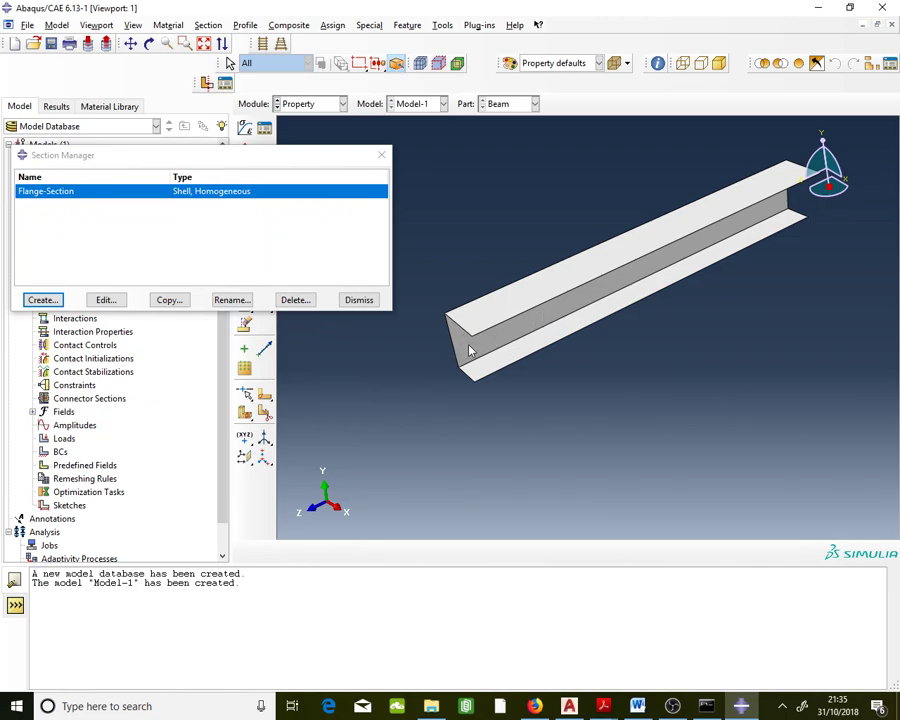
# Create a homogeneous shell section named Web-Section with thickness 5 and material Steel, checking the thickness against the Word problem description.
pyautogui.click(43, 300)
pyautogui.write('Web')
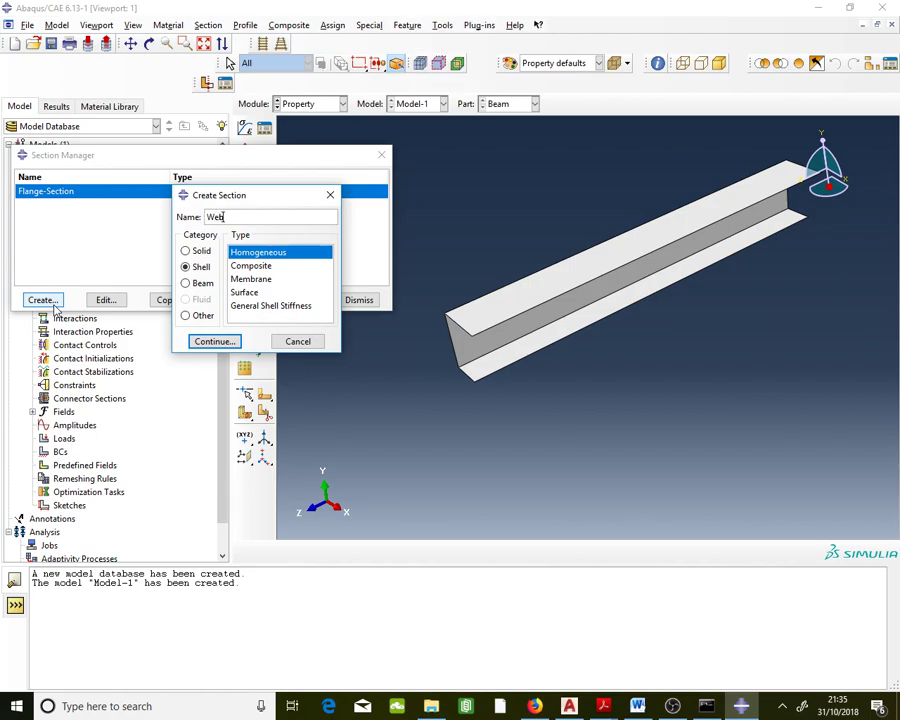
pyautogui.write('-Section')
pyautogui.click(216, 342)
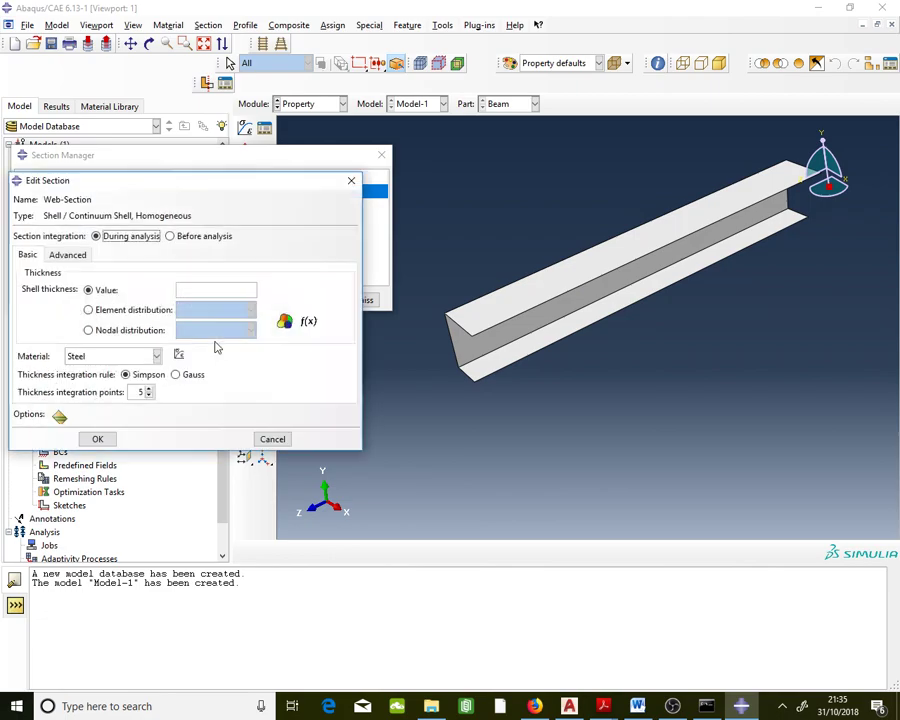
pyautogui.click(247, 290)
pyautogui.write('5')
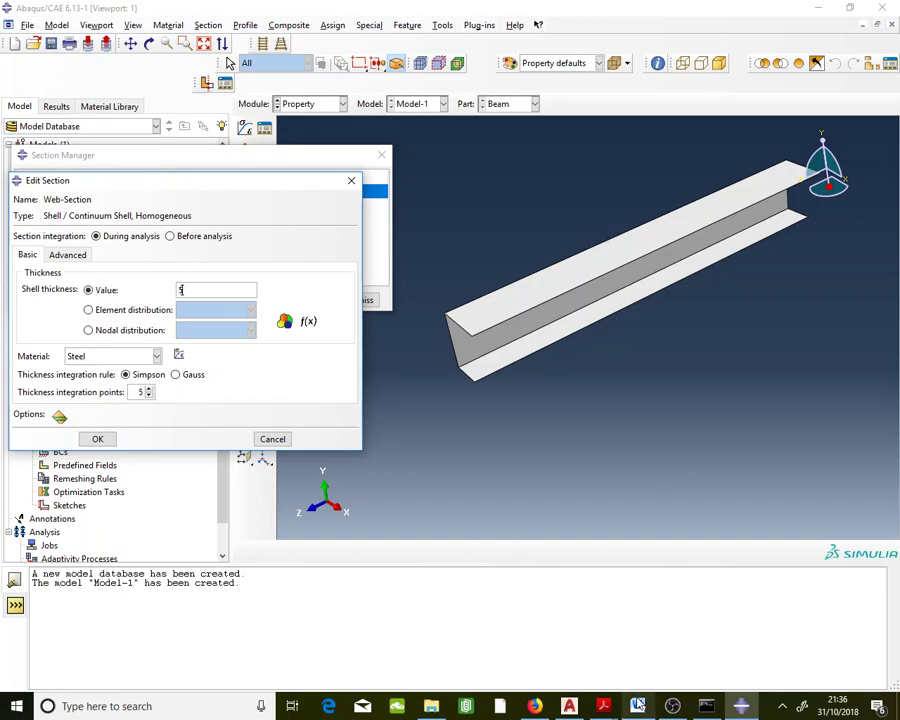
pyautogui.click(638, 706)
pyautogui.hotkey('alt', 'Tab')
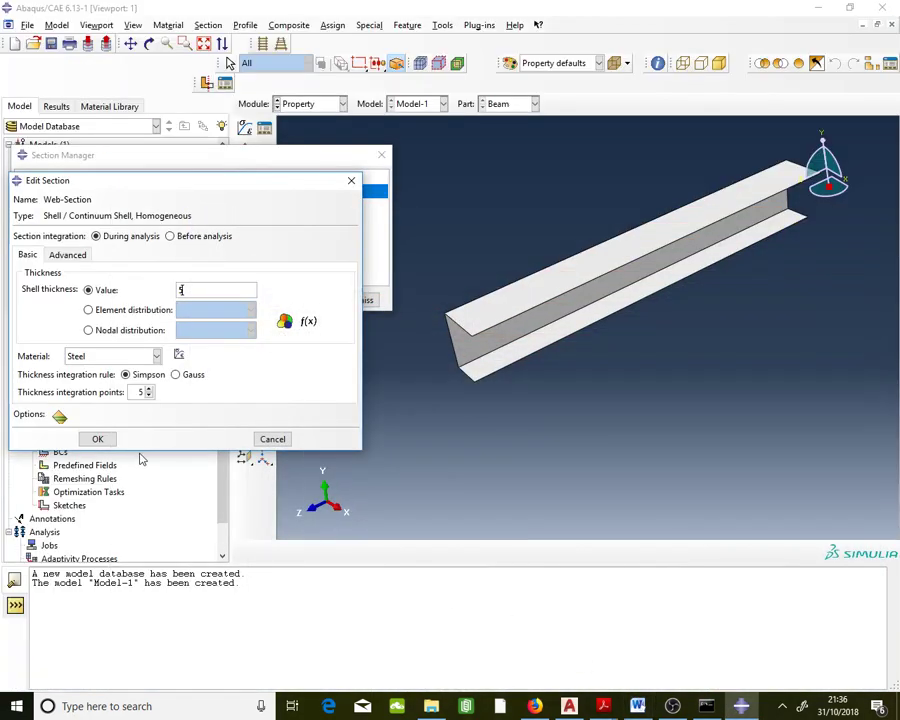
pyautogui.click(97, 439)
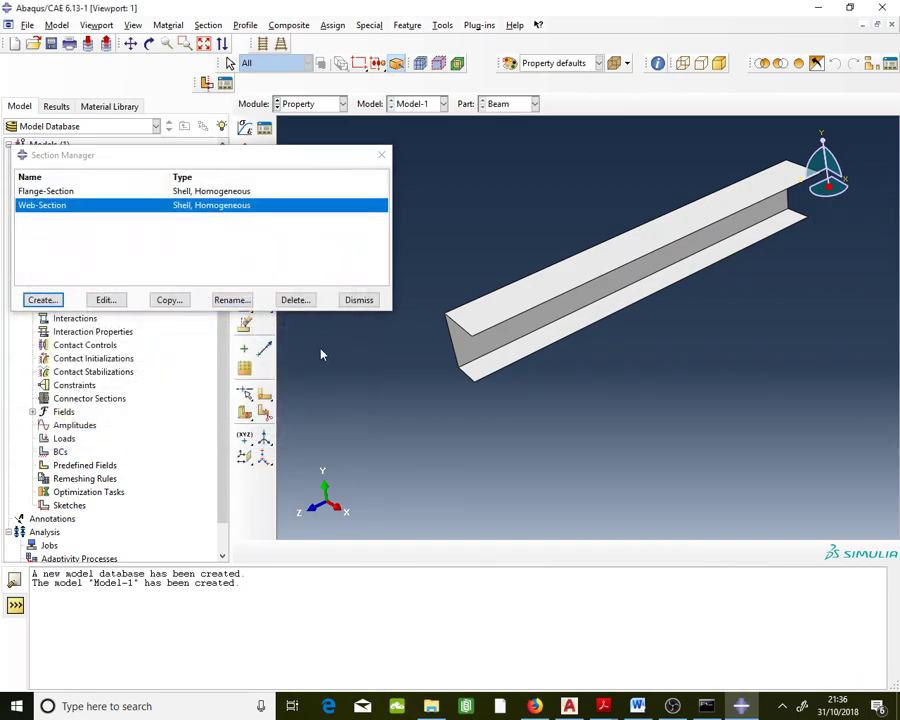
pyautogui.click(118, 191)
pyautogui.click(113, 206)
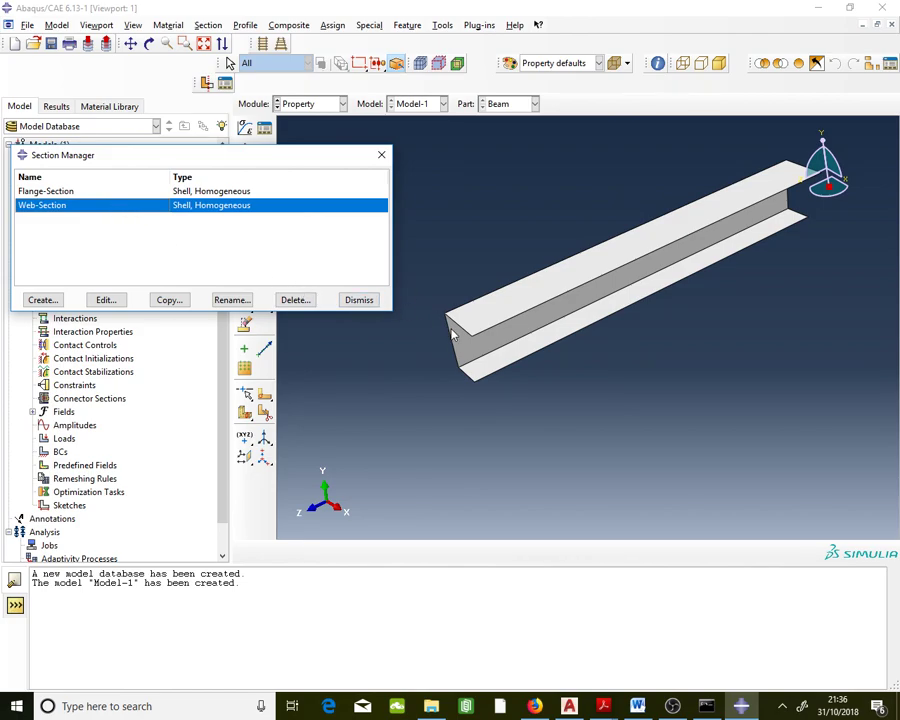
pyautogui.click(366, 306)
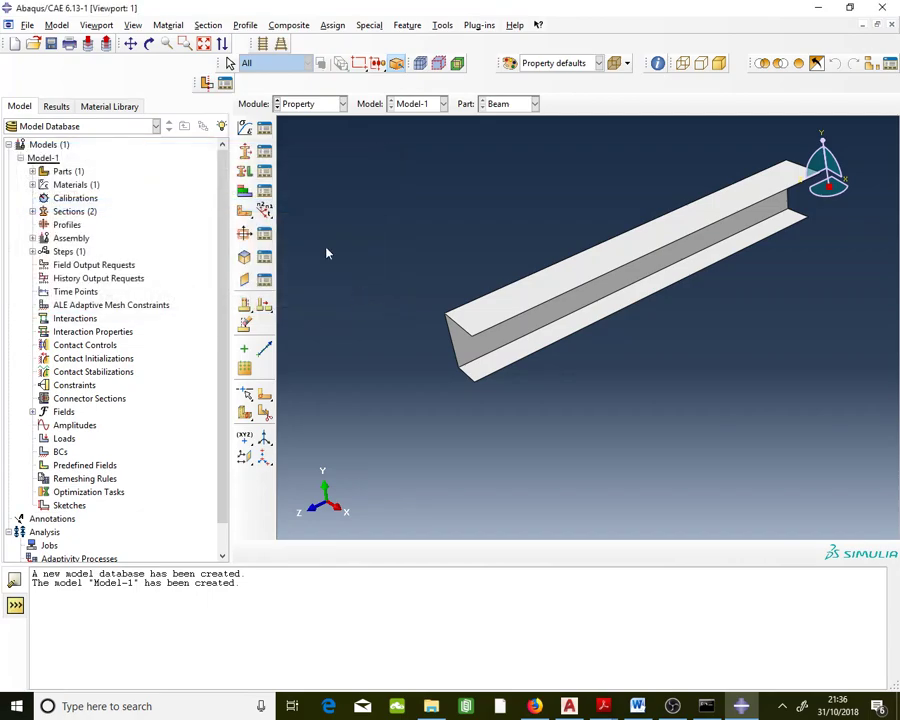
# Assign Flange-Section to the beam's top and bottom flanges, taking the thickness from the section with a middle-surface offset.
pyautogui.click(264, 176)
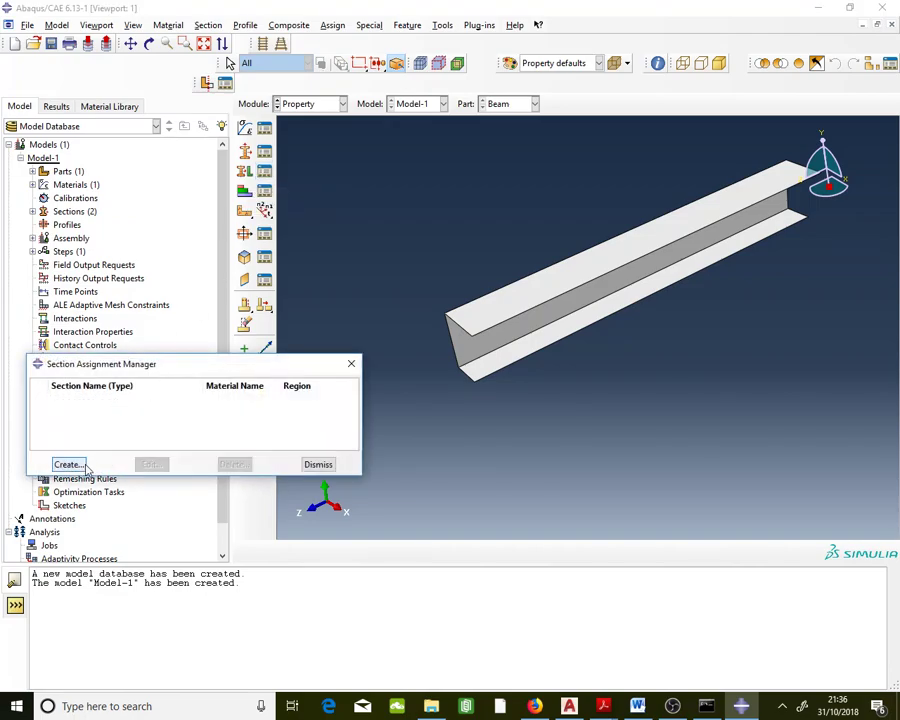
pyautogui.click(87, 466)
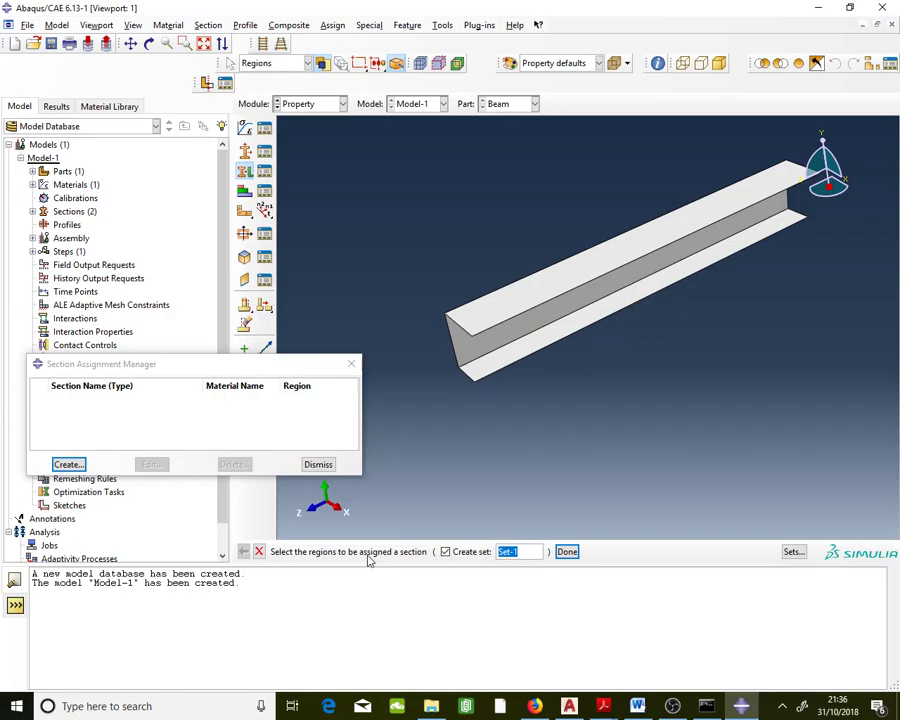
pyautogui.click(477, 315)
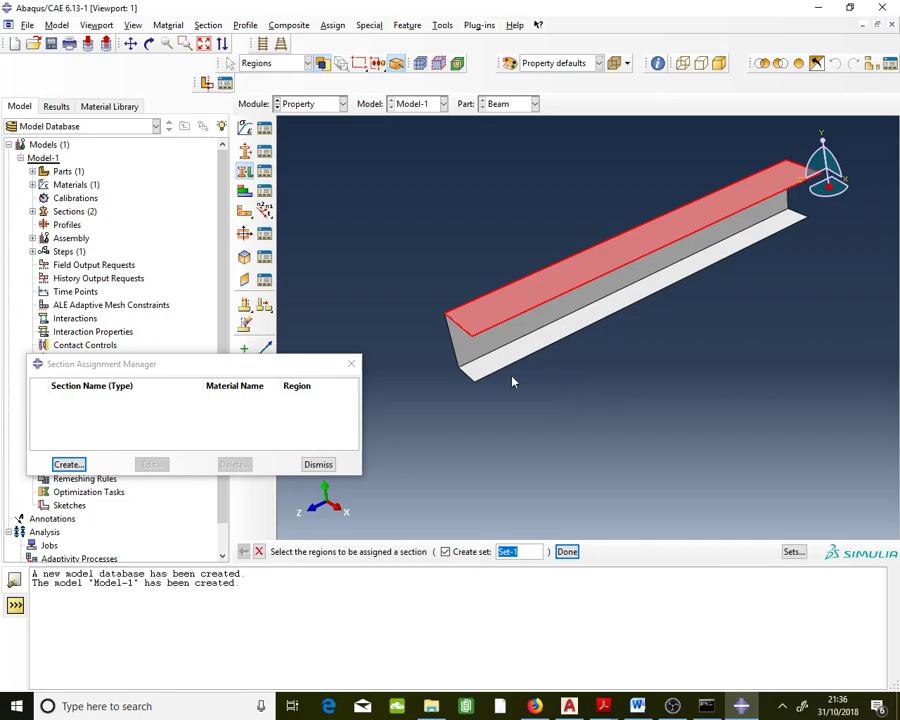
pyautogui.keyDown('shift'); pyautogui.click(483, 373); pyautogui.keyUp('shift')
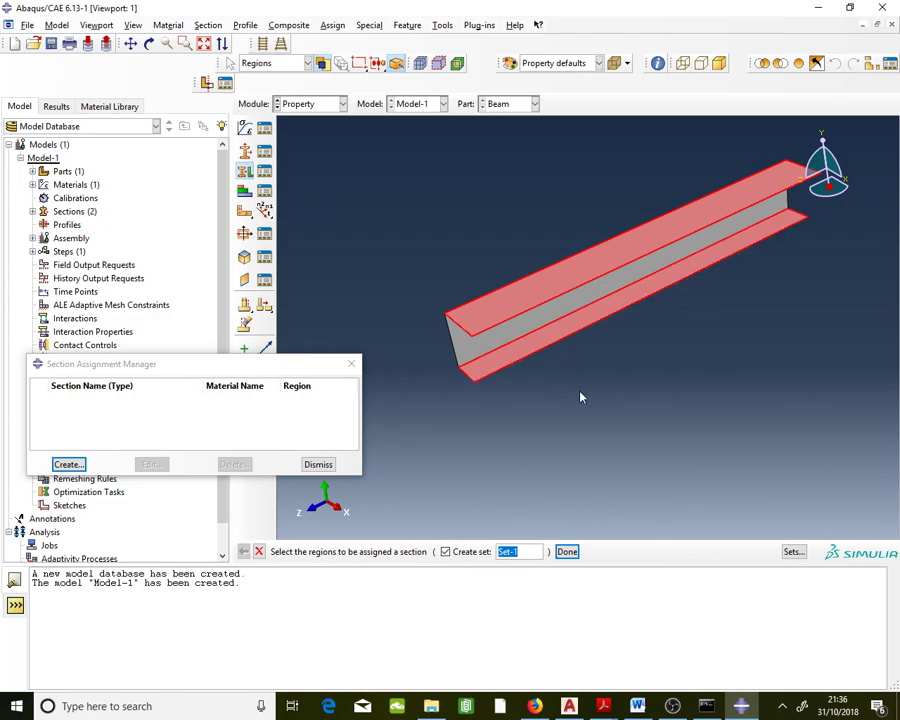
pyautogui.click(567, 551)
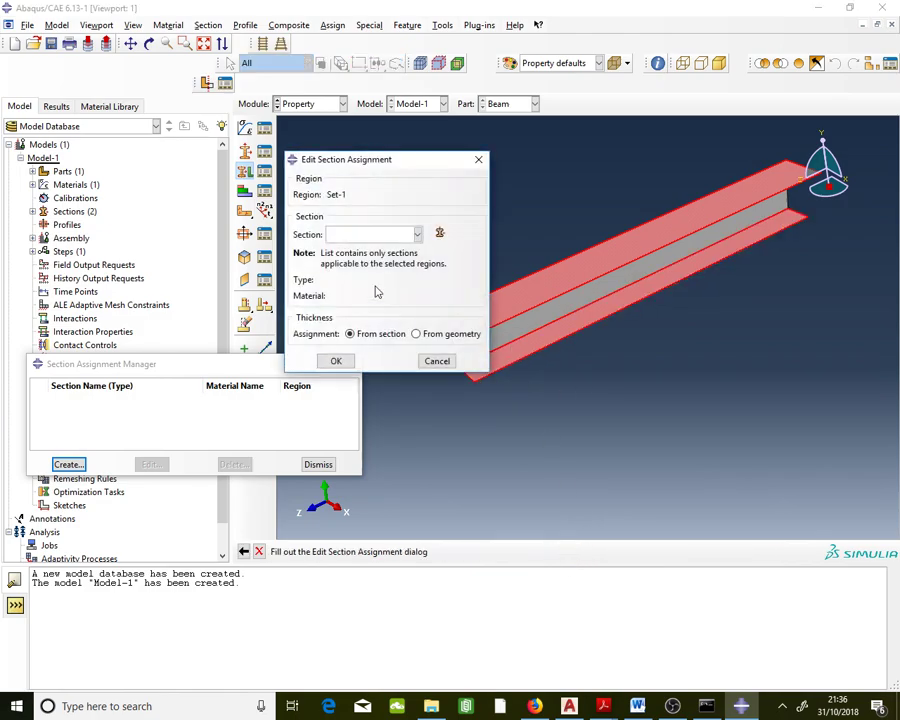
pyautogui.click(366, 235)
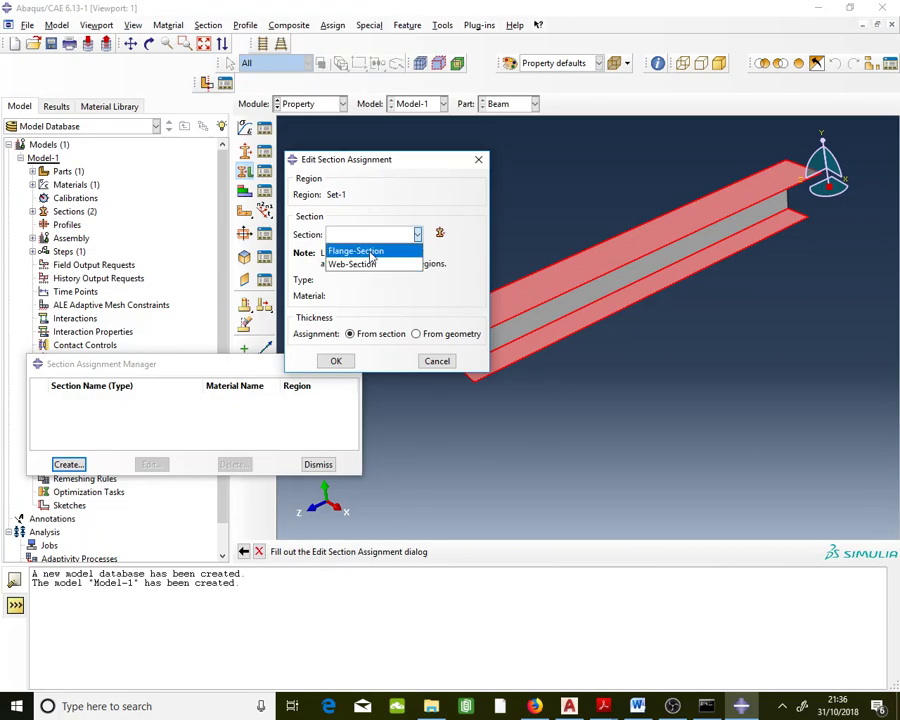
pyautogui.click(357, 251)
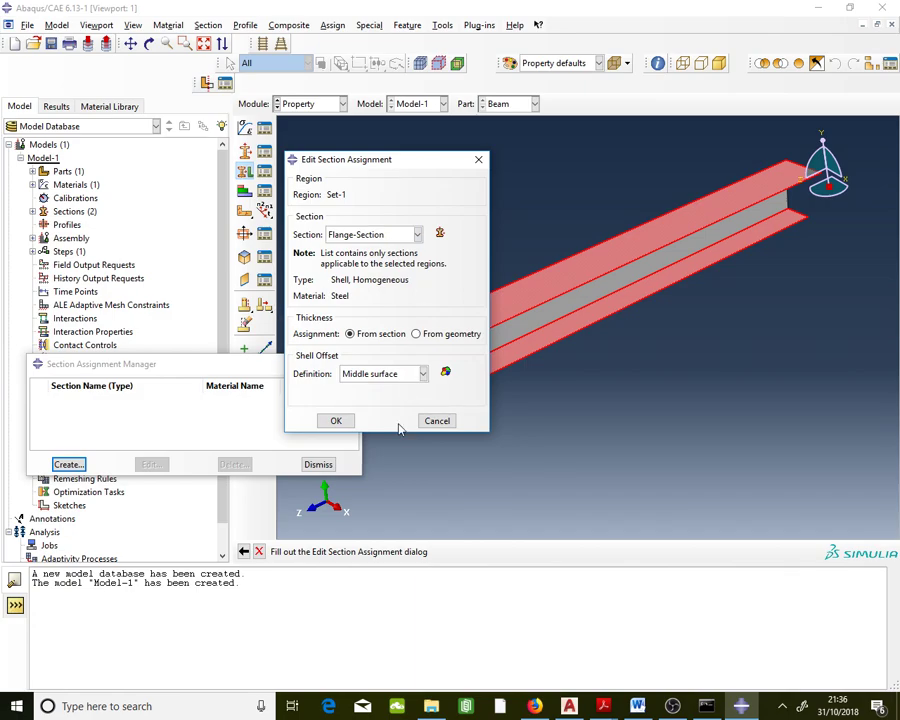
pyautogui.click(337, 421)
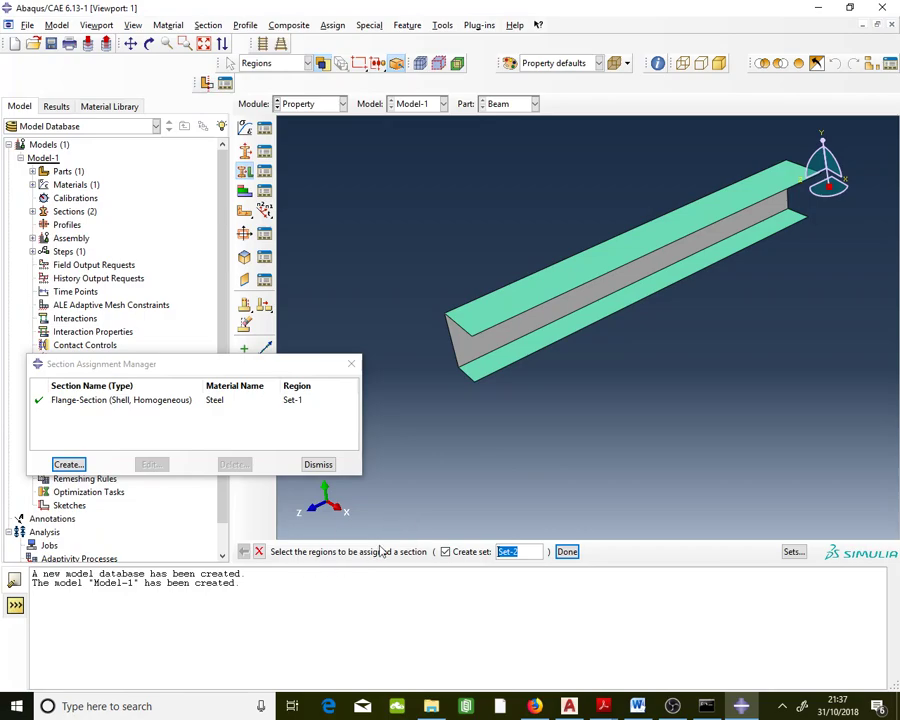
# Assign Web-Section to the beam's web face, taking the thickness from the section with a middle-surface offset.
pyautogui.click(466, 357)
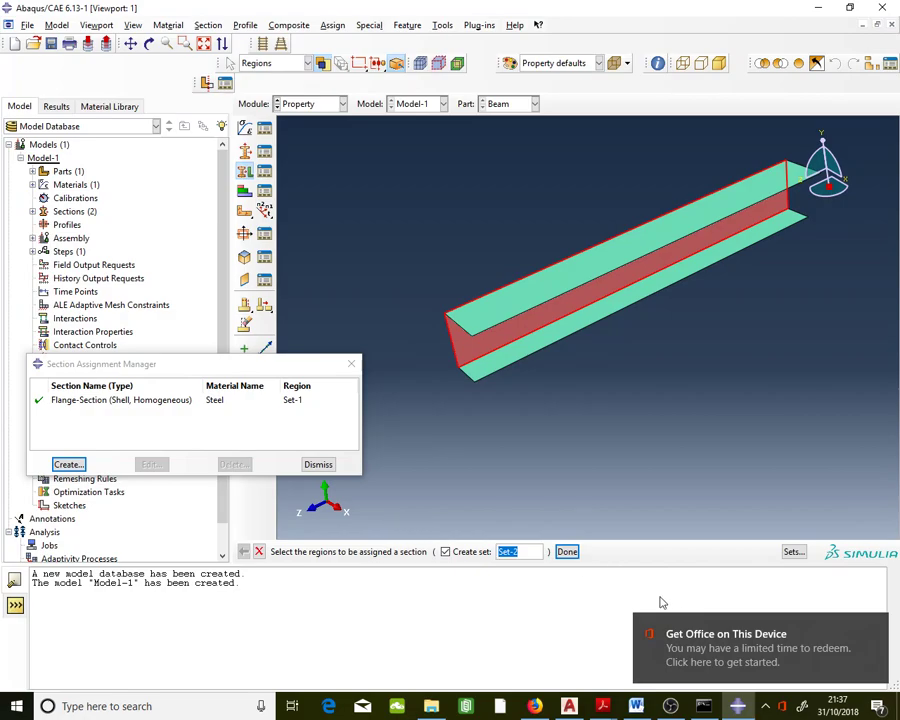
pyautogui.click(567, 552)
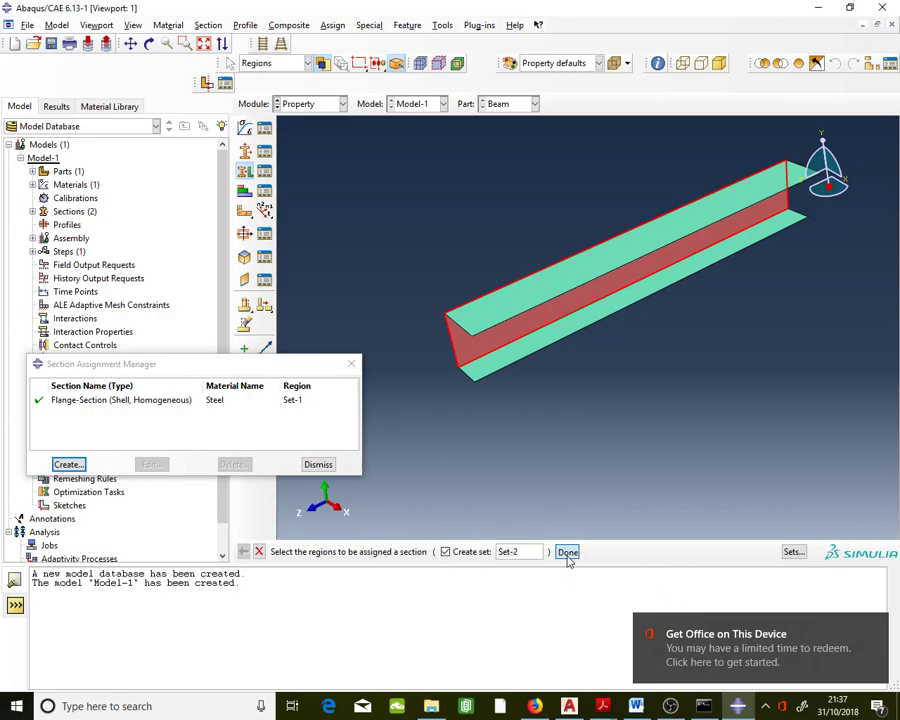
pyautogui.click(386, 236)
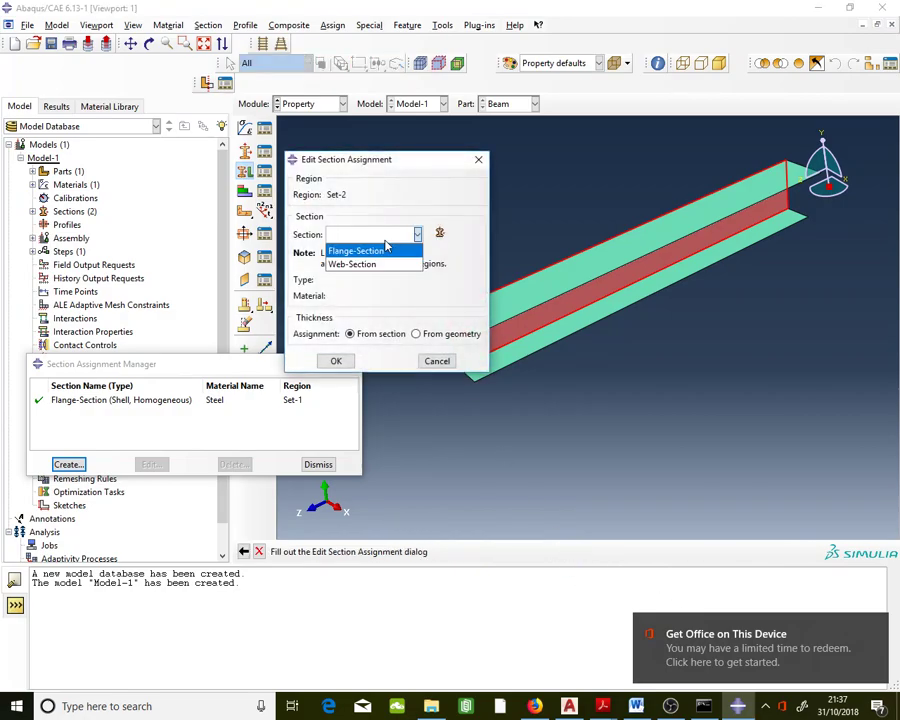
pyautogui.click(384, 265)
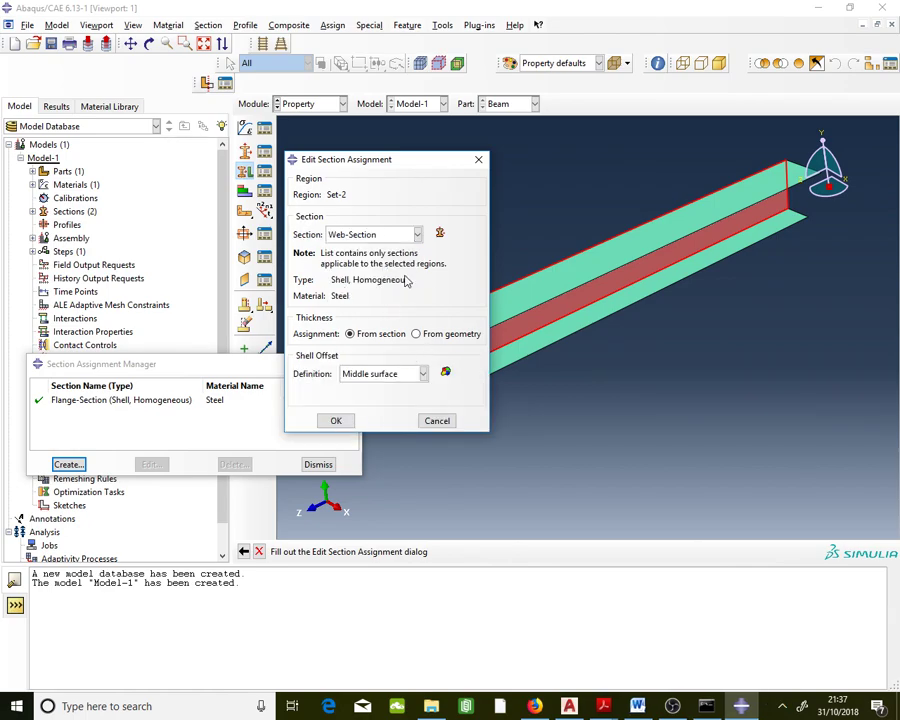
pyautogui.click(336, 421)
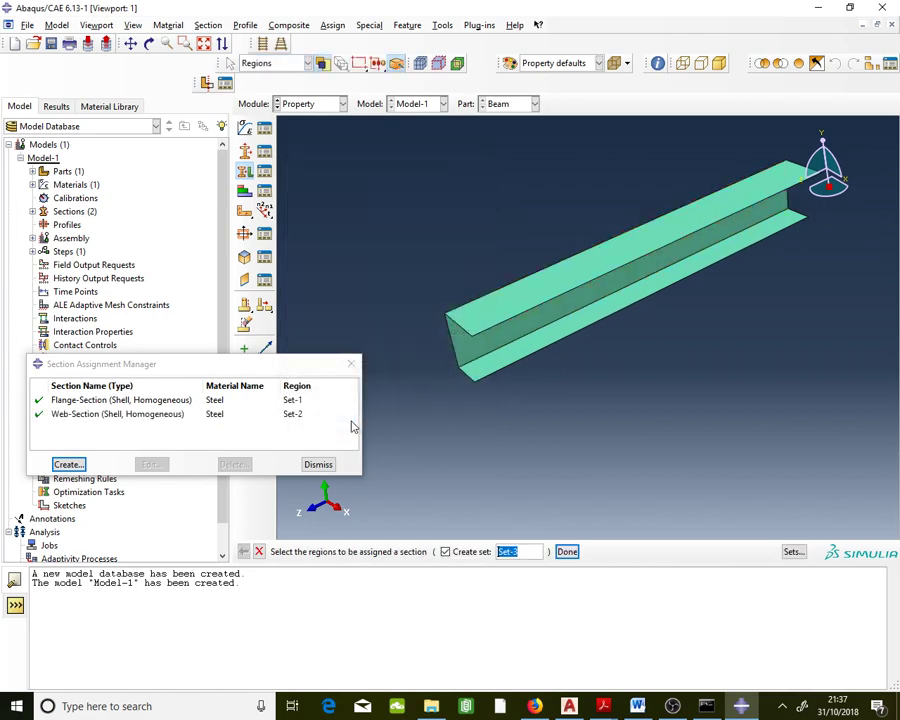
# Review the flange and web section assignments, then end the assignment procedure and close the assignment manager.
pyautogui.click(192, 414)
pyautogui.click(184, 401)
pyautogui.click(186, 414)
pyautogui.click(183, 401)
pyautogui.click(188, 415)
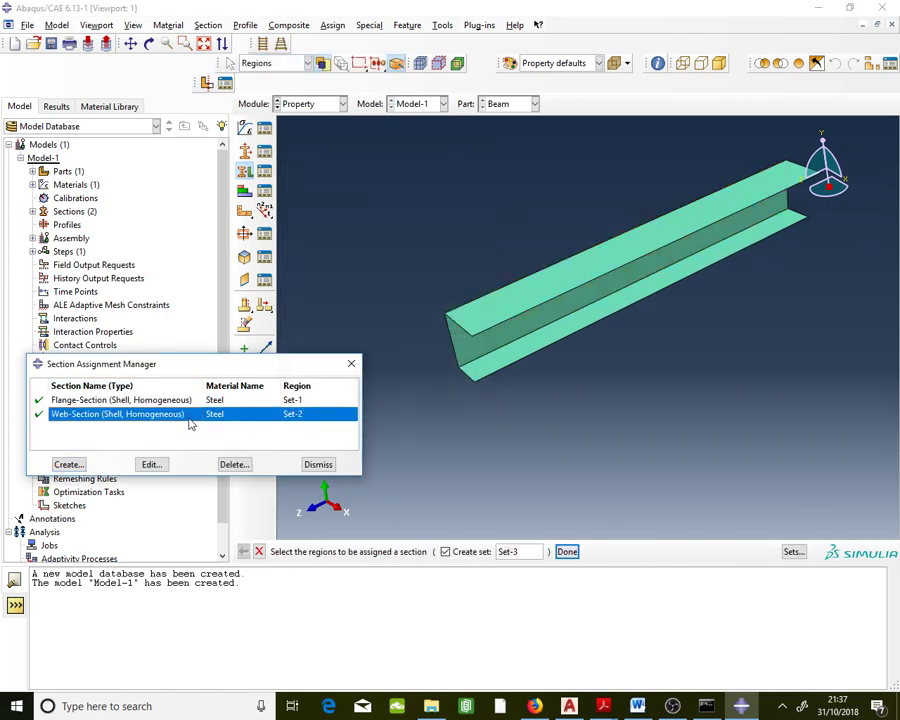
pyautogui.click(183, 402)
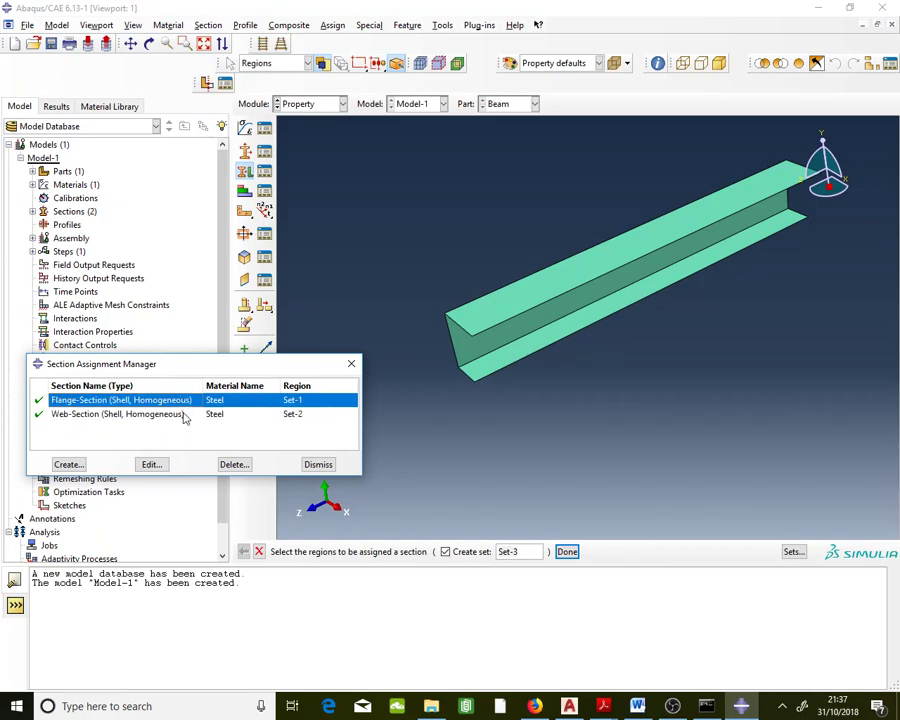
pyautogui.click(184, 414)
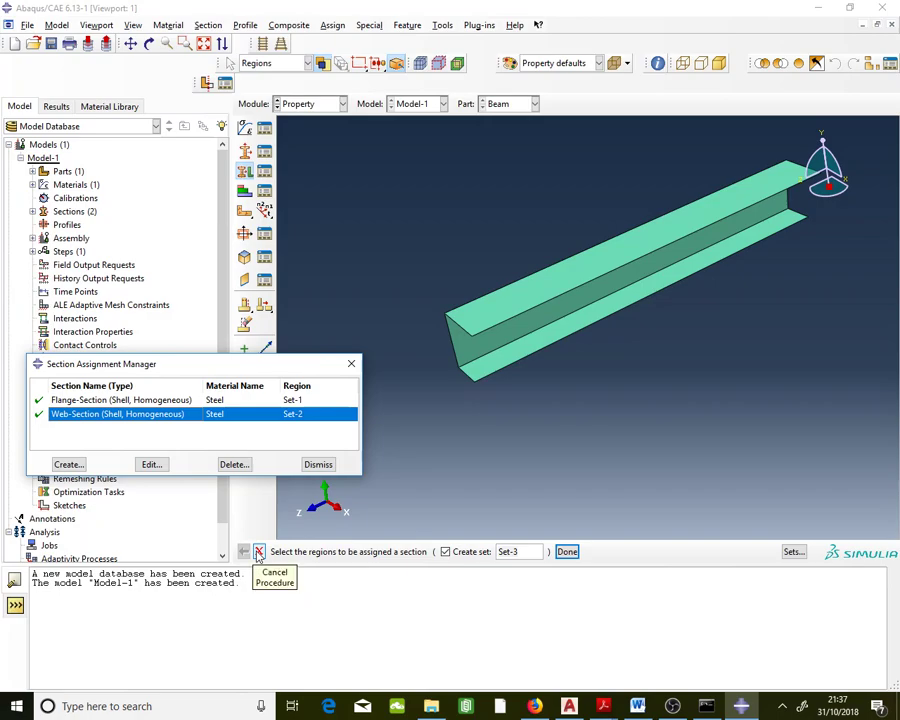
pyautogui.click(259, 552)
pyautogui.click(318, 464)
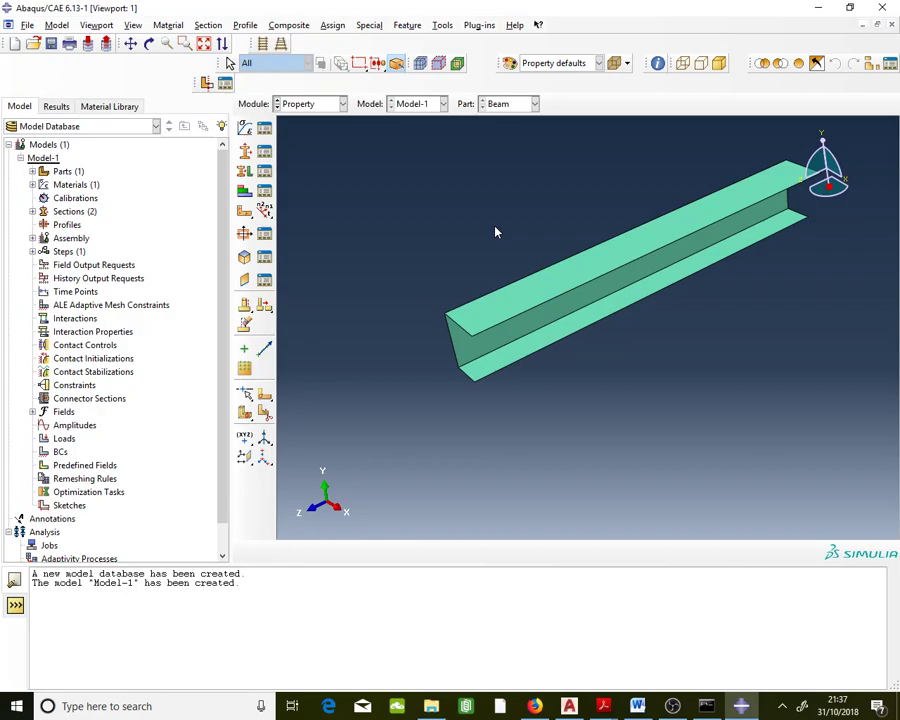
# Set the work directory to the ABAQUS Tutorial folder on drive D.
pyautogui.click(56, 25)
pyautogui.click(28, 25)
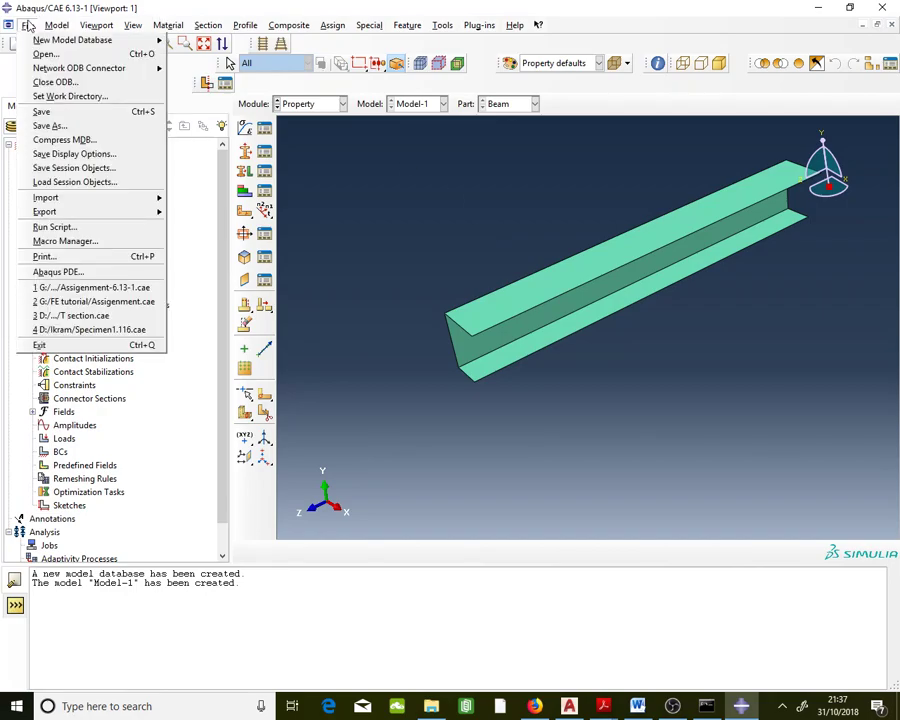
pyautogui.click(88, 96)
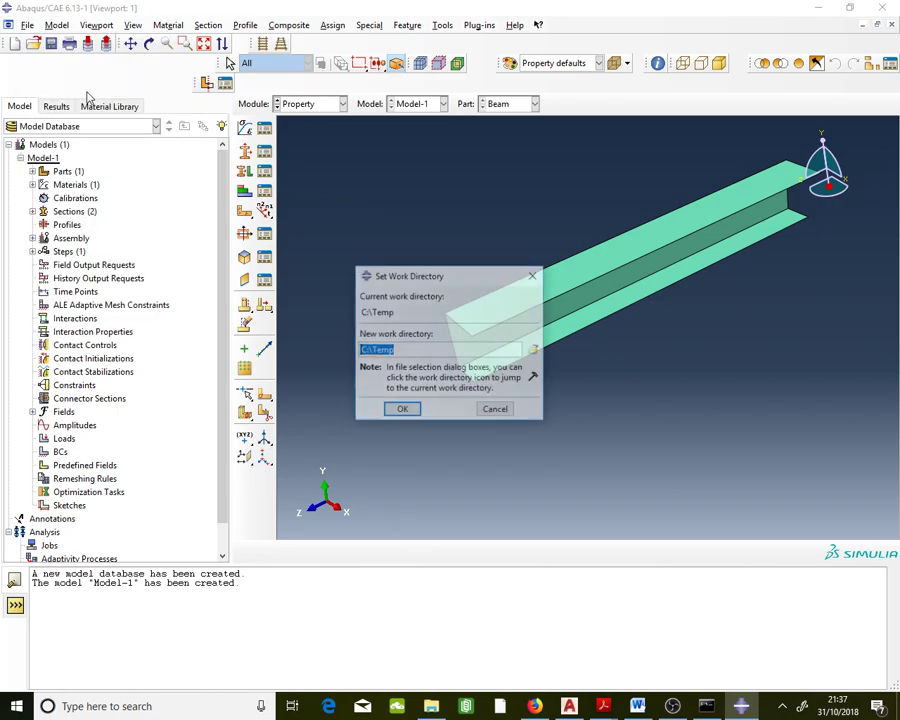
pyautogui.click(536, 348)
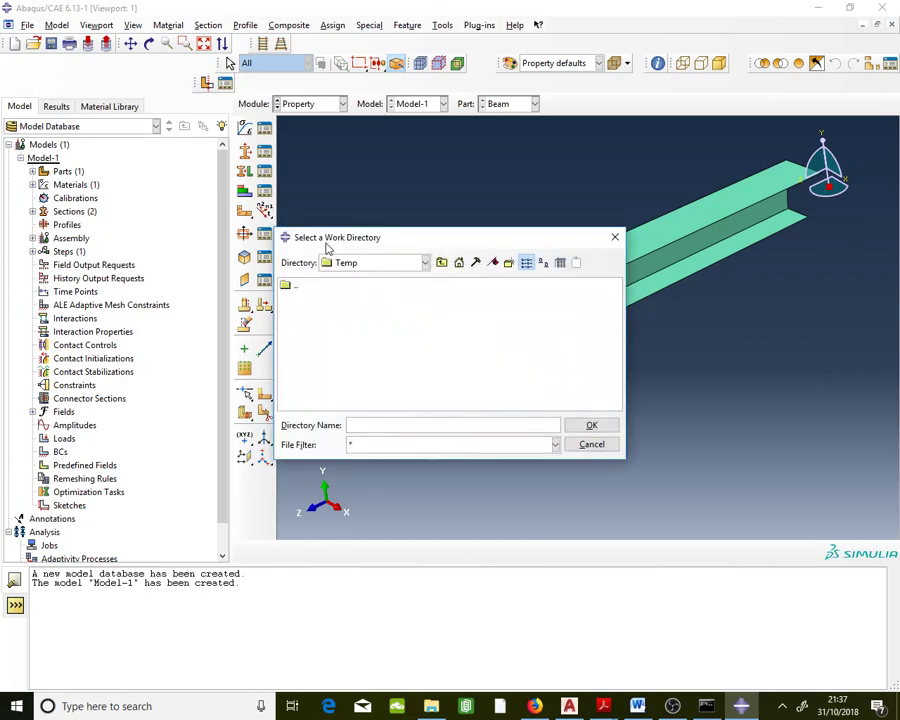
pyautogui.click(342, 262)
pyautogui.click(352, 311)
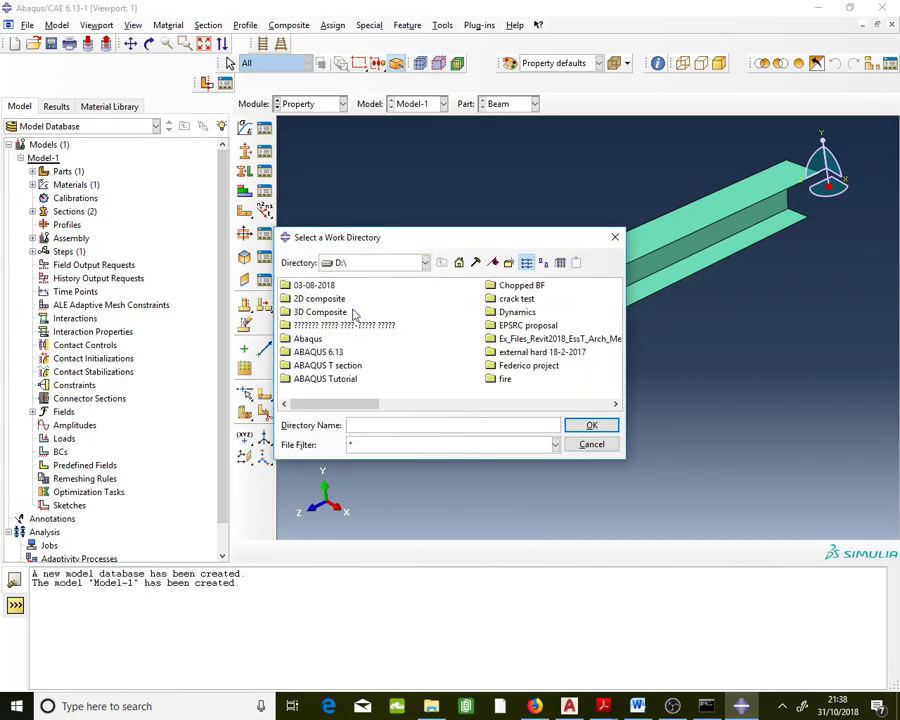
pyautogui.click(310, 339)
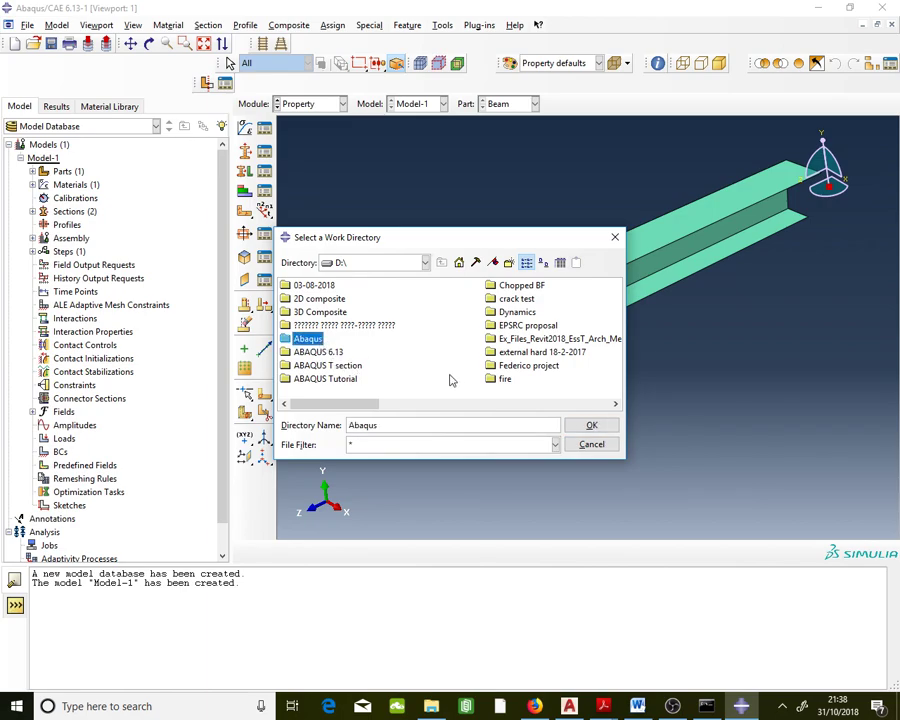
pyautogui.click(340, 380)
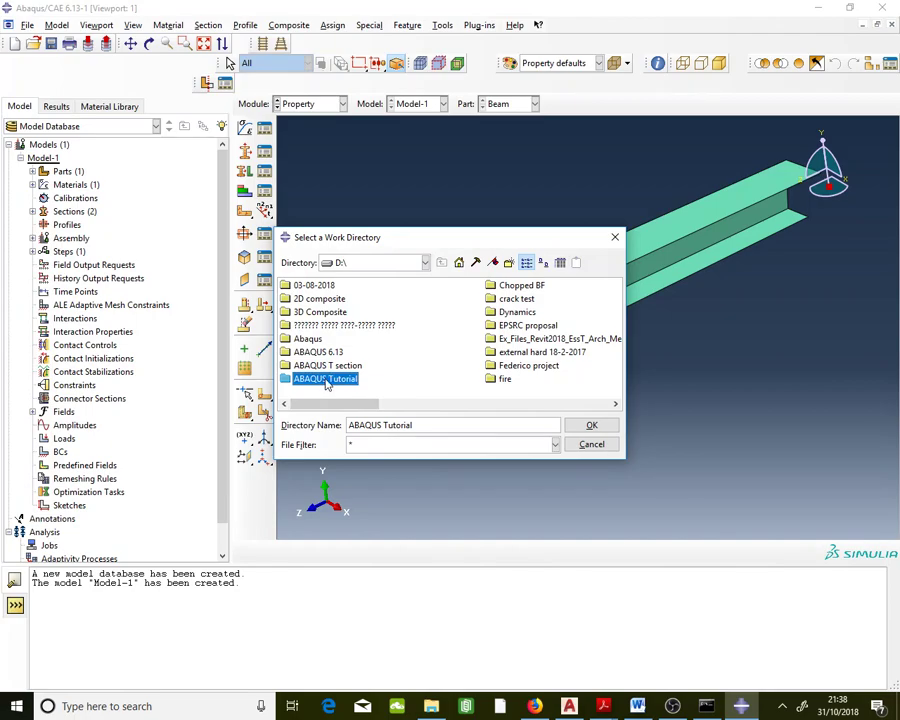
pyautogui.click(590, 427)
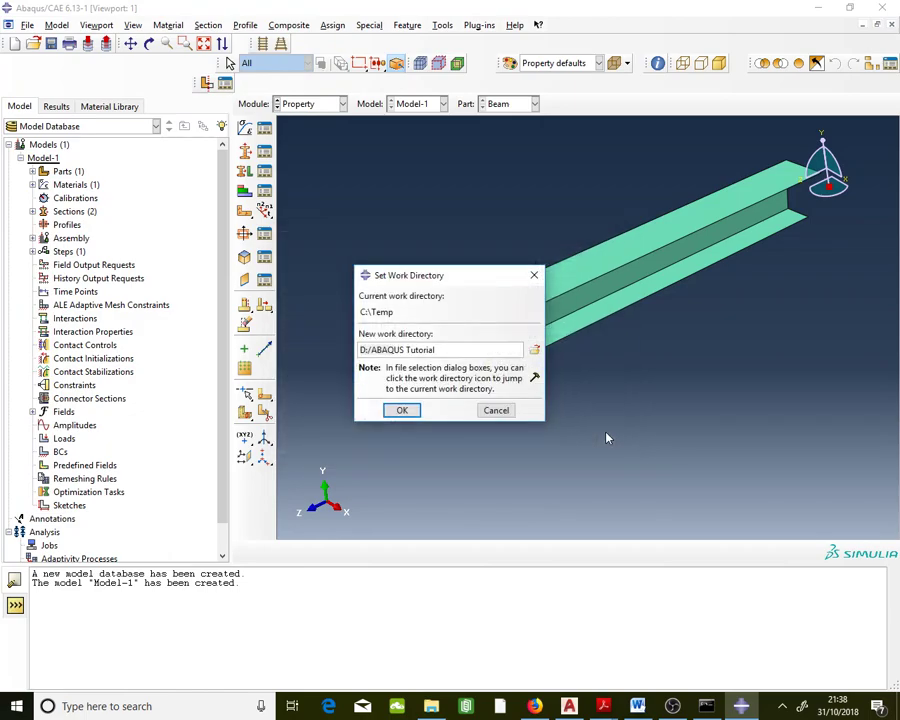
pyautogui.click(405, 412)
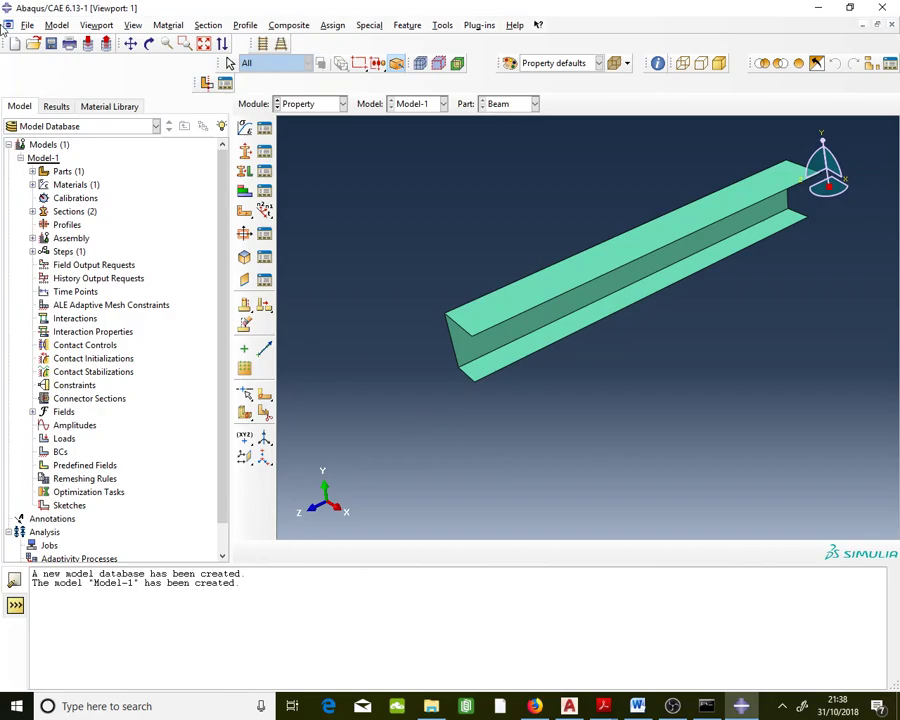
# Save the model database as Unsymmetrical section in the ABAQUS Tutorial folder.
pyautogui.click(25, 25)
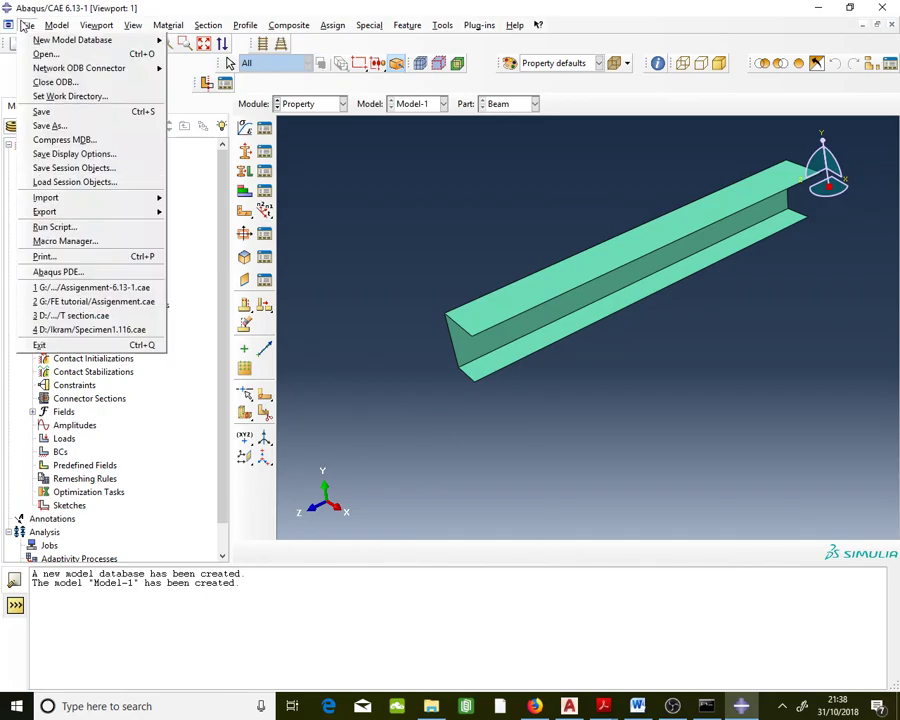
pyautogui.click(70, 96)
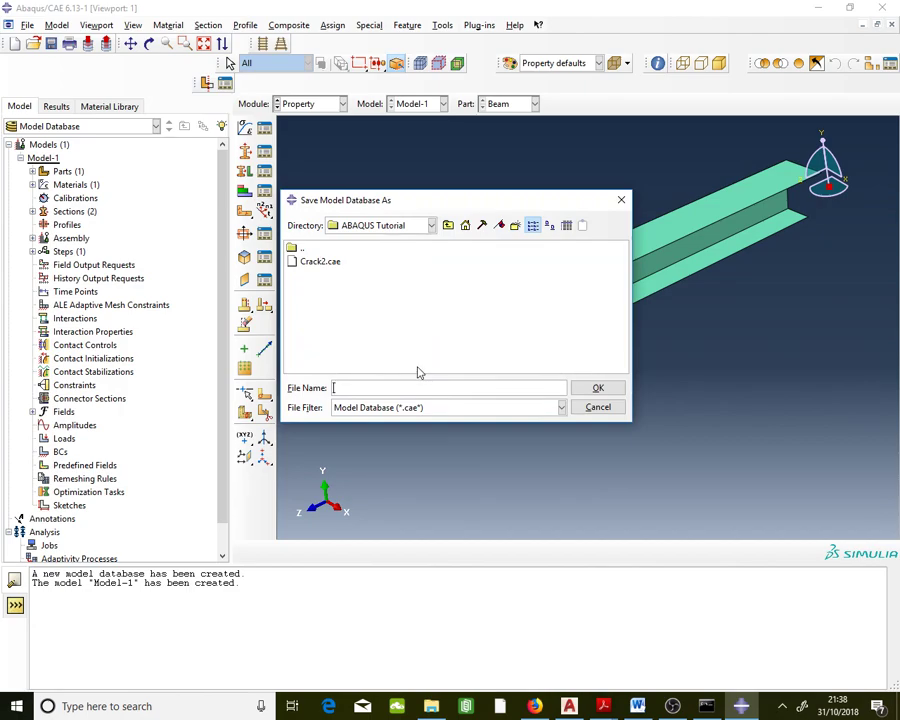
pyautogui.write('Un')
pyautogui.write('symme')
pyautogui.write('tric')
pyautogui.write(' beam')
pyautogui.press('BackSpace')
pyautogui.press('BackSpace')
pyautogui.press('BackSpace')
pyautogui.press('BackSpace')
pyautogui.press('BackSpace')
pyautogui.write('al section')
pyautogui.click(589, 388)
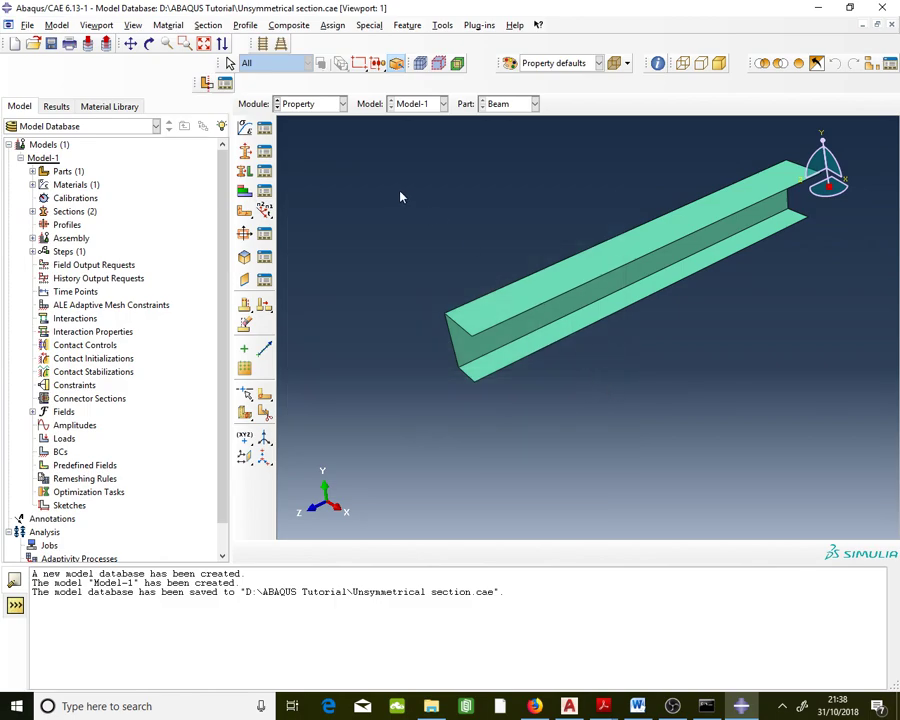
# Create an independent instance of the Beam part in the Assembly module.
pyautogui.click(320, 104)
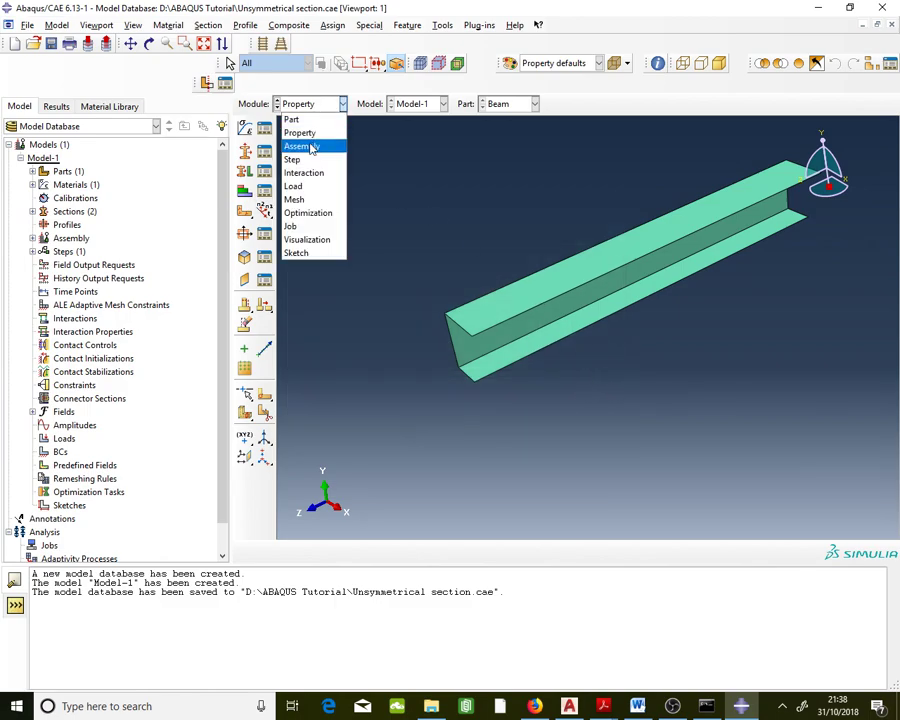
pyautogui.click(311, 147)
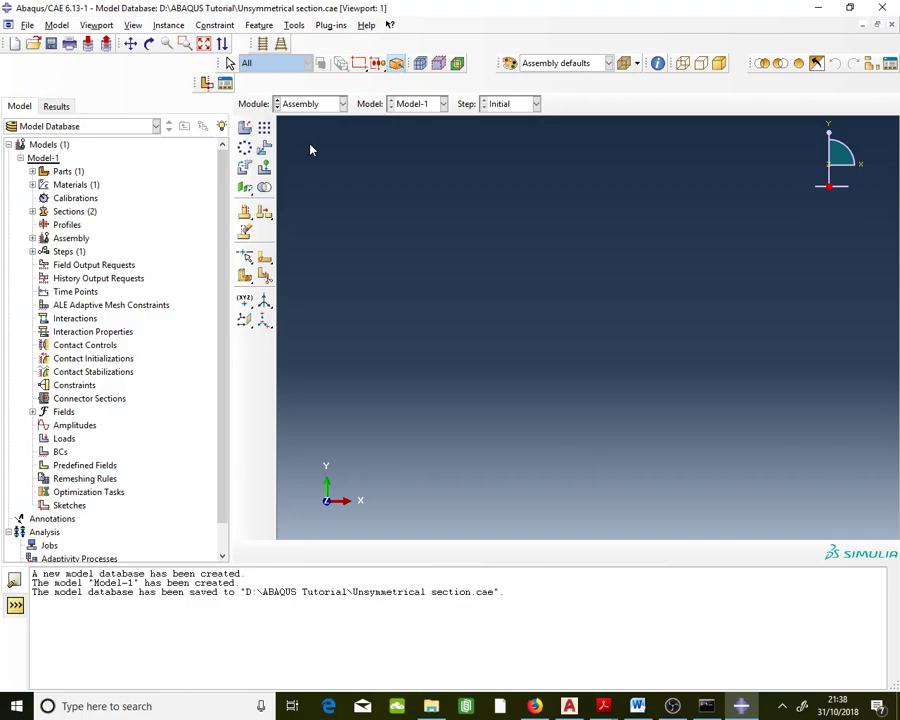
pyautogui.click(244, 129)
pyautogui.click(379, 400)
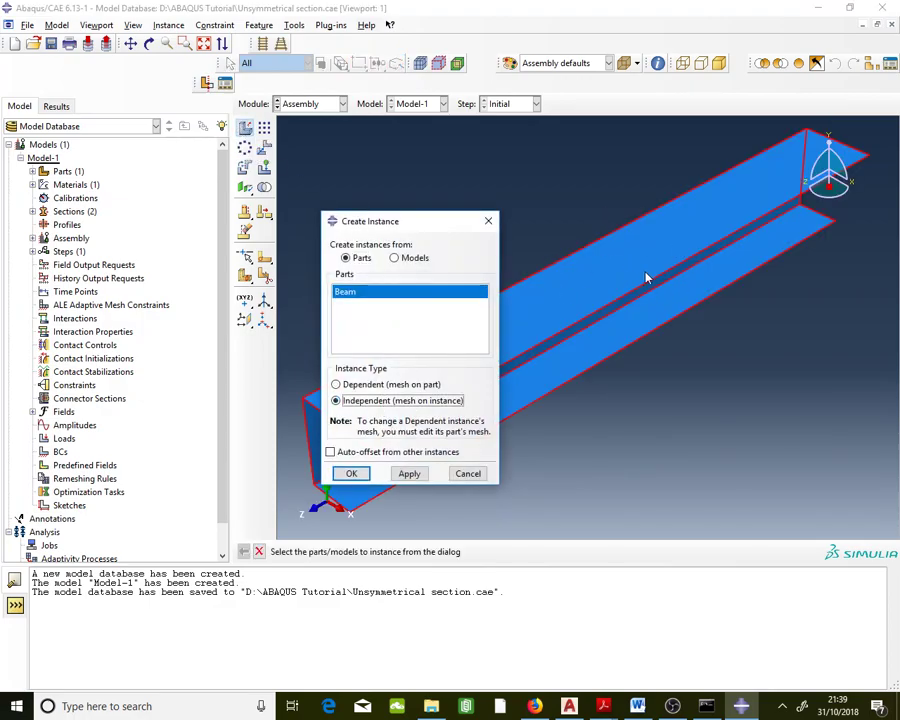
pyautogui.click(352, 476)
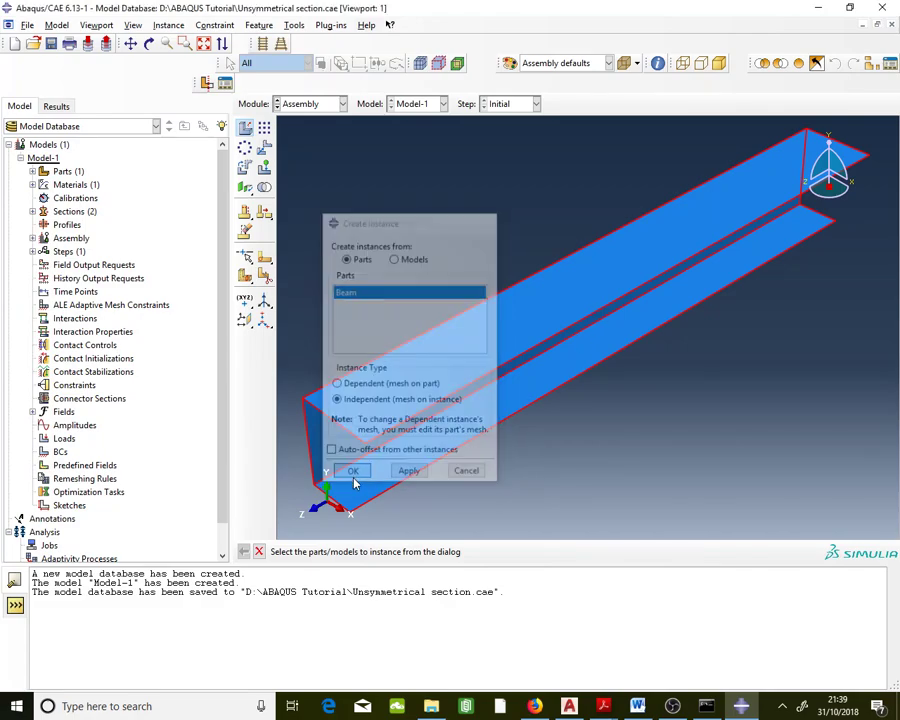
# Create a Static, General analysis step named Step-1 after the Initial step, keeping its default settings, and close the step manager.
pyautogui.click(340, 104)
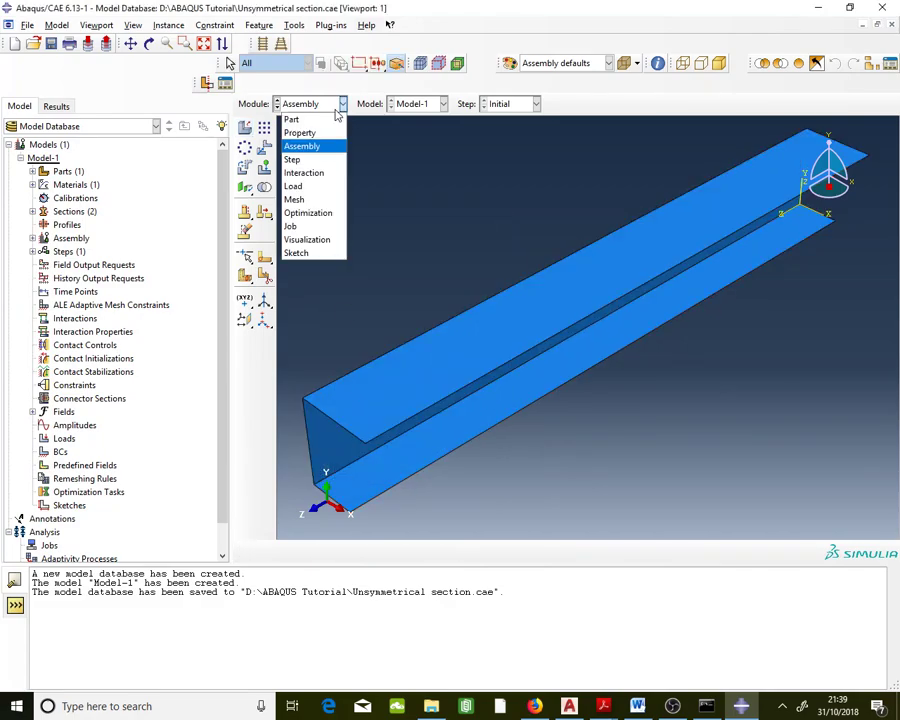
pyautogui.click(310, 160)
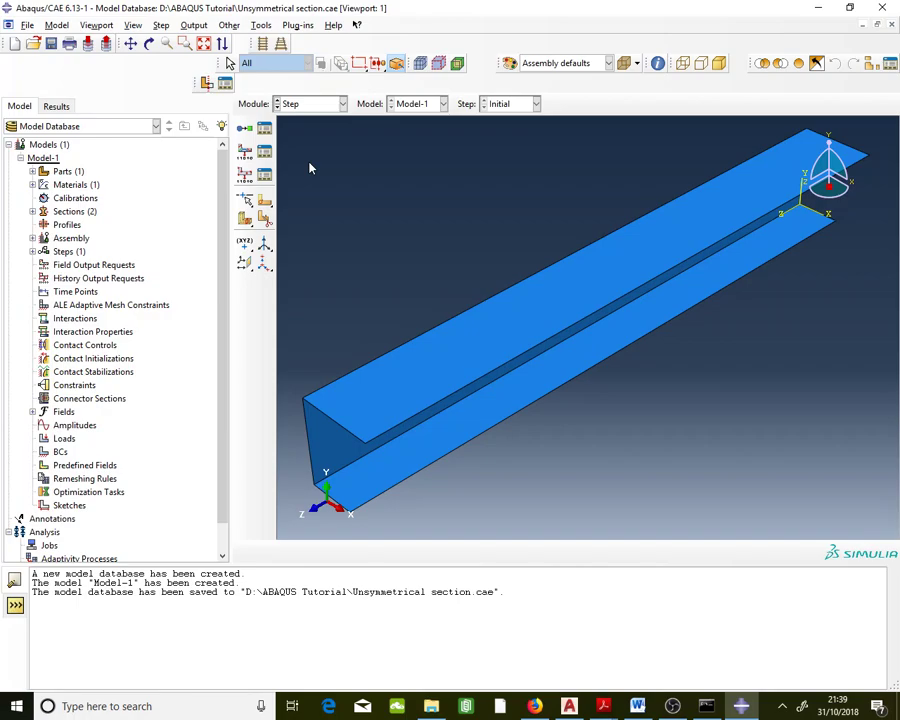
pyautogui.click(263, 135)
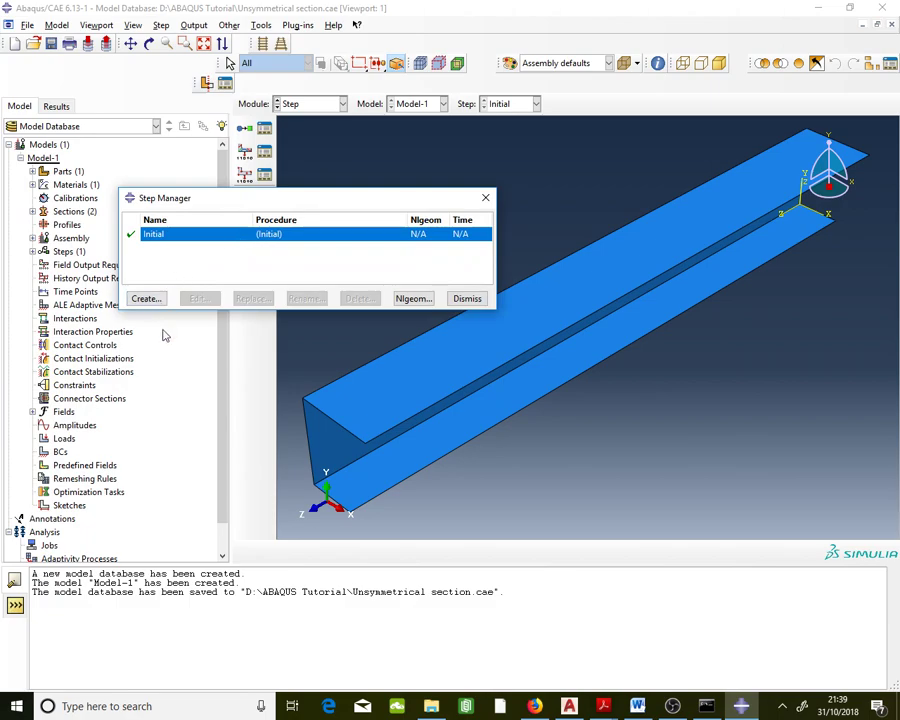
pyautogui.click(156, 302)
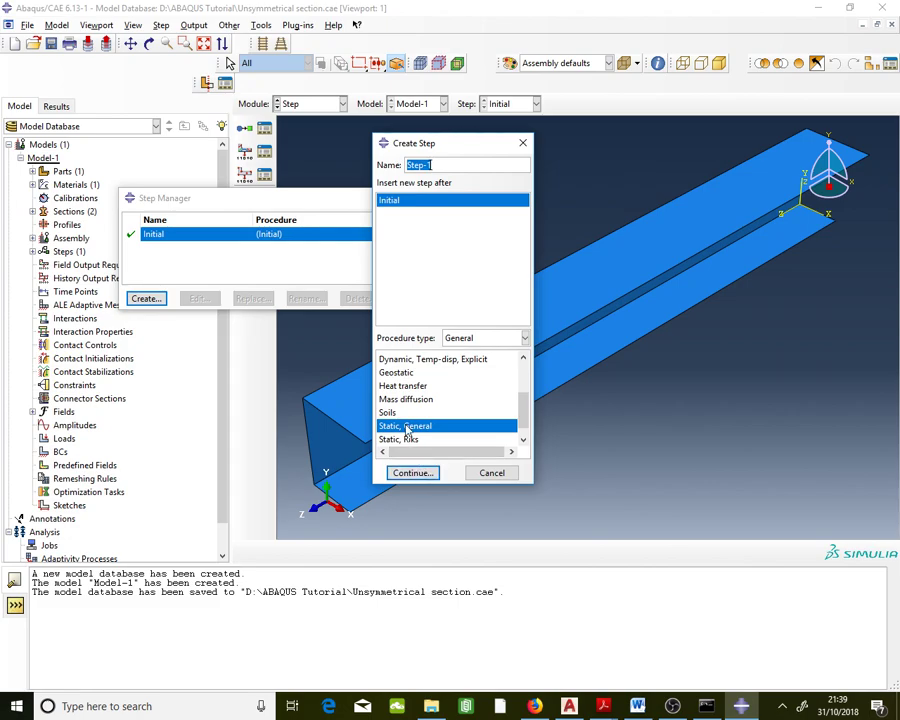
pyautogui.click(421, 476)
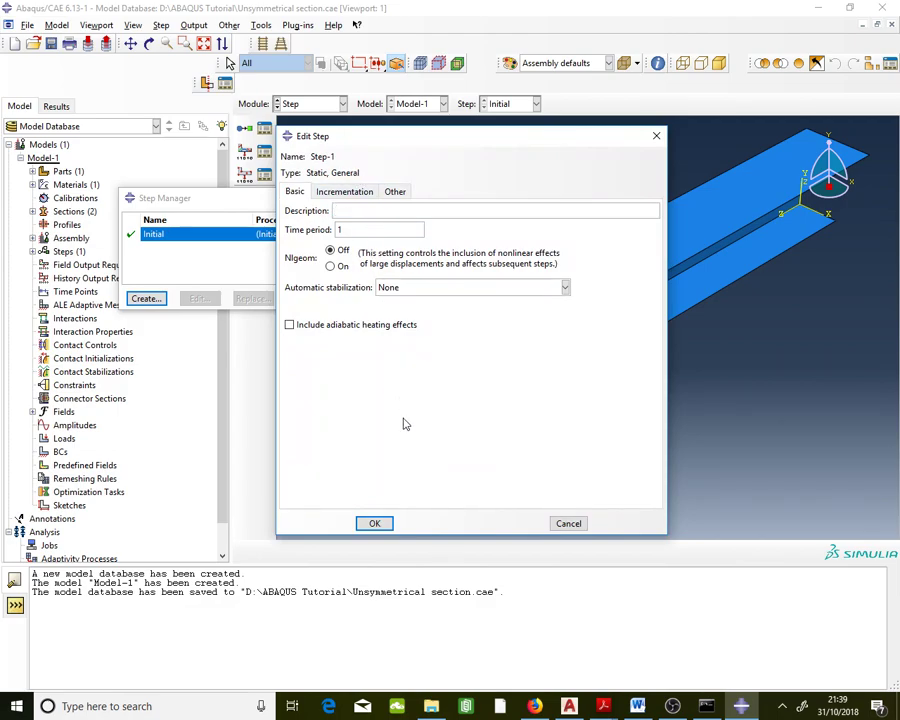
pyautogui.click(381, 523)
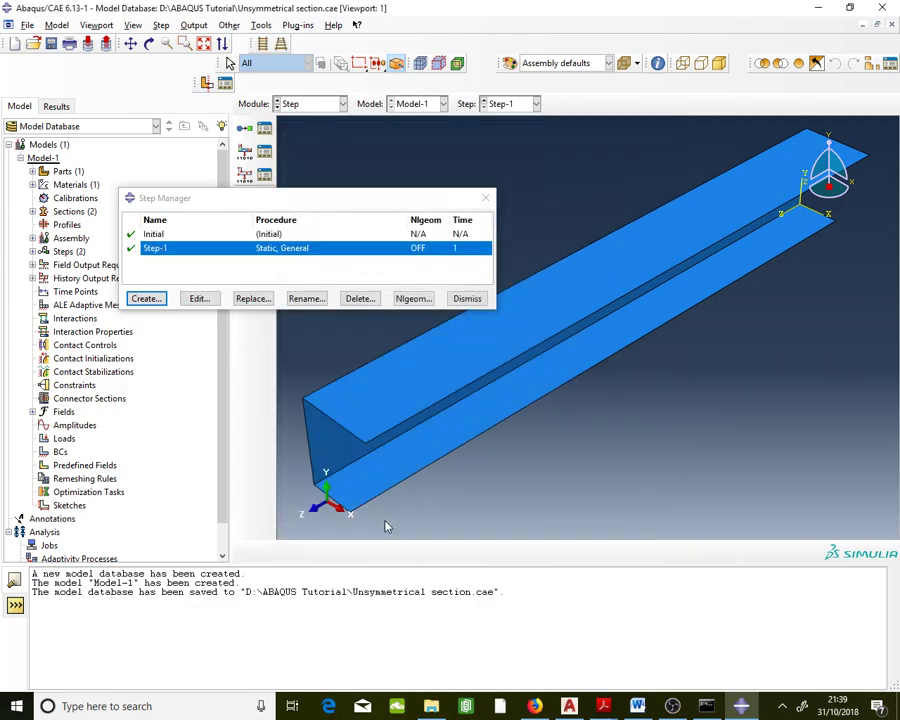
pyautogui.click(467, 298)
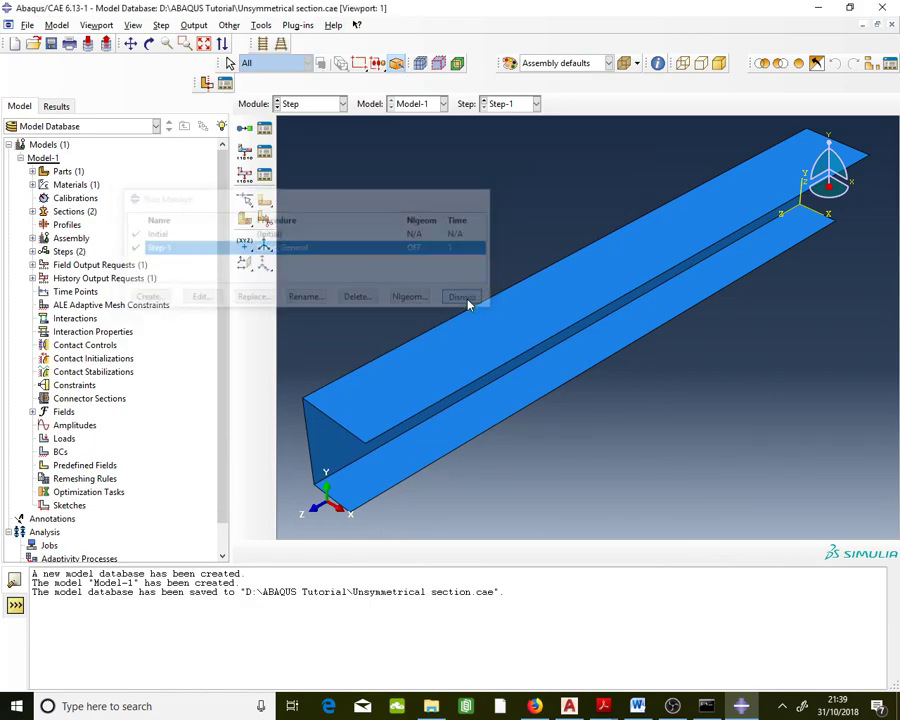
# In the Load module, begin a mechanical Displacement/Rotation boundary condition named Fixed BC in Step-1.
pyautogui.click(301, 106)
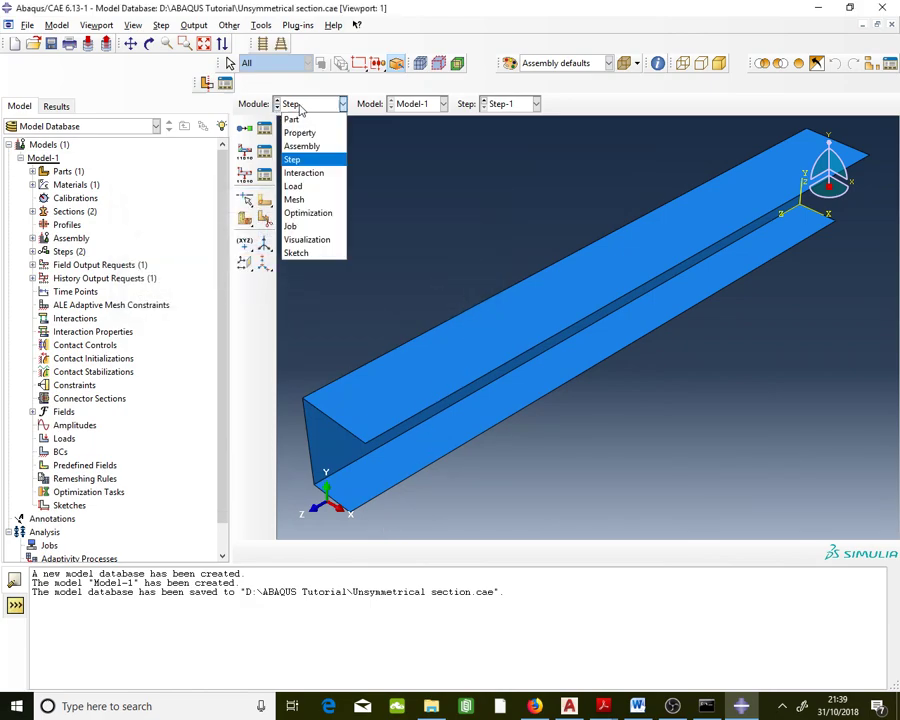
pyautogui.click(296, 186)
pyautogui.scroll(-3, 583, 307)
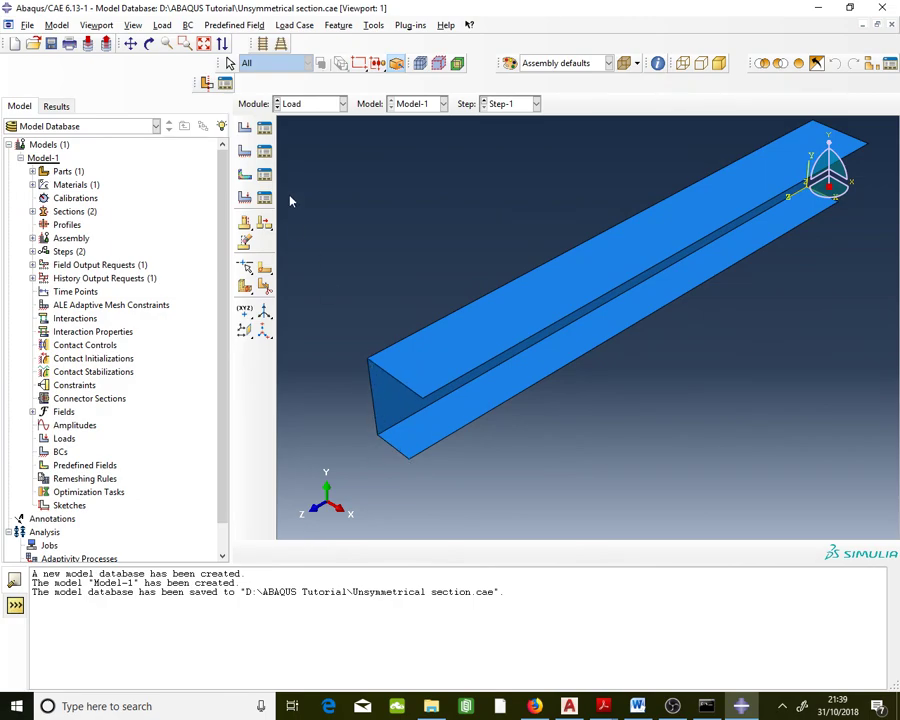
pyautogui.click(269, 149)
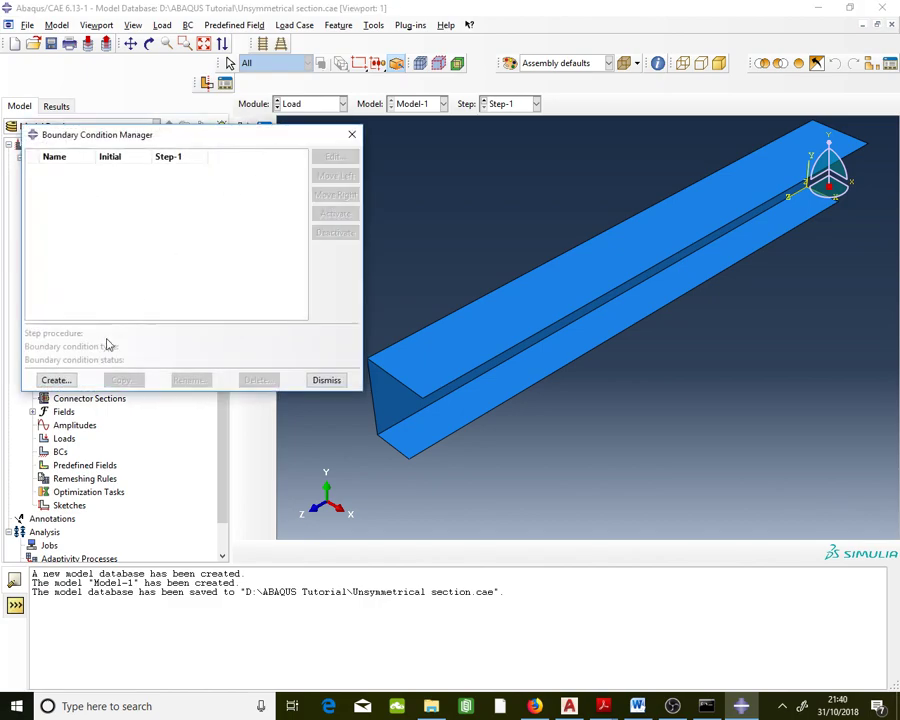
pyautogui.click(56, 381)
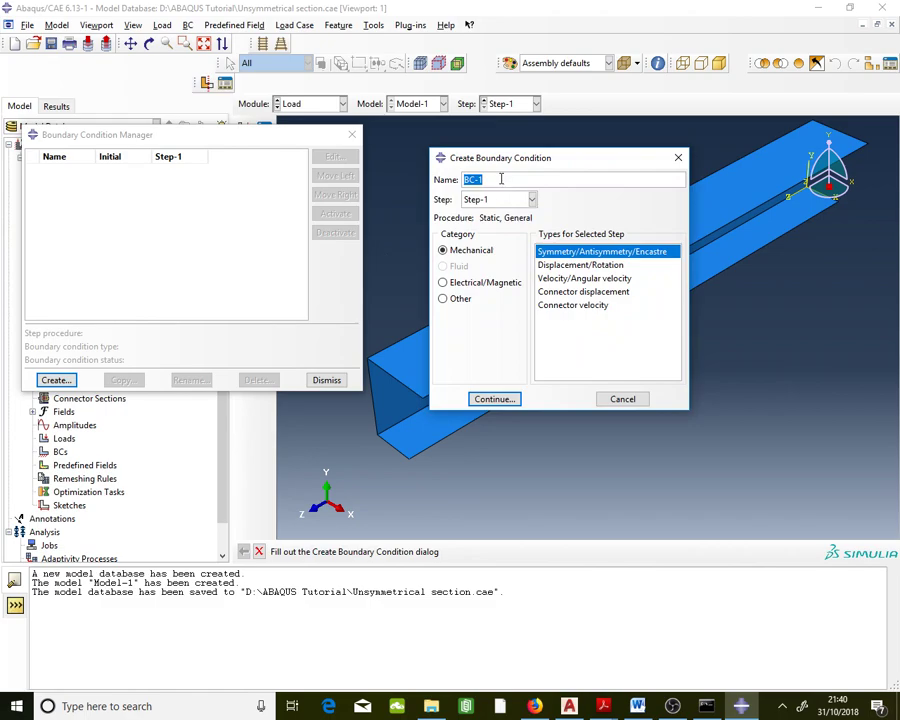
pyautogui.press('capslock')
pyautogui.write('BC')
pyautogui.press('BackSpace')
pyautogui.press('BackSpace')
pyautogui.write('F')
pyautogui.press('capslock')
pyautogui.write('xed')
pyautogui.press('capslock')
pyautogui.write('BC')
pyautogui.press('capslock')
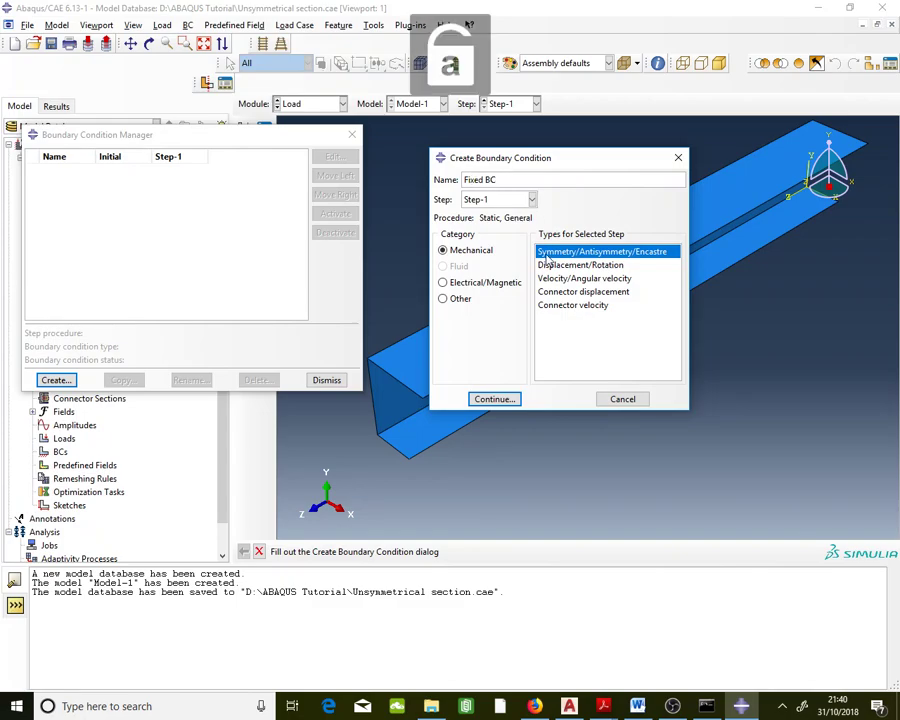
pyautogui.click(578, 265)
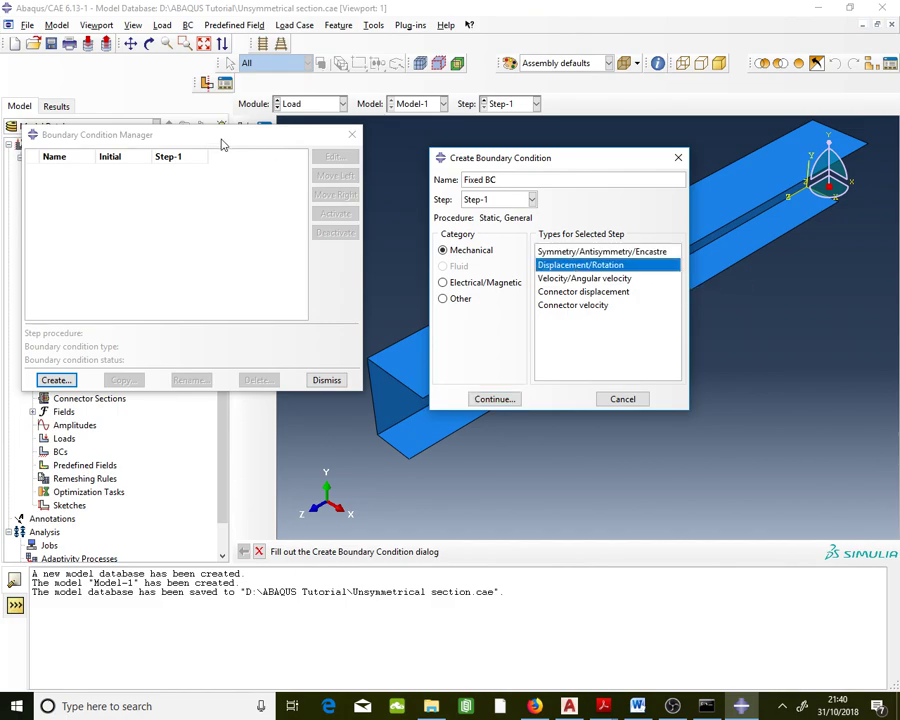
pyautogui.moveTo(216, 138); pyautogui.dragTo(158, 128)
pyautogui.click(494, 399)
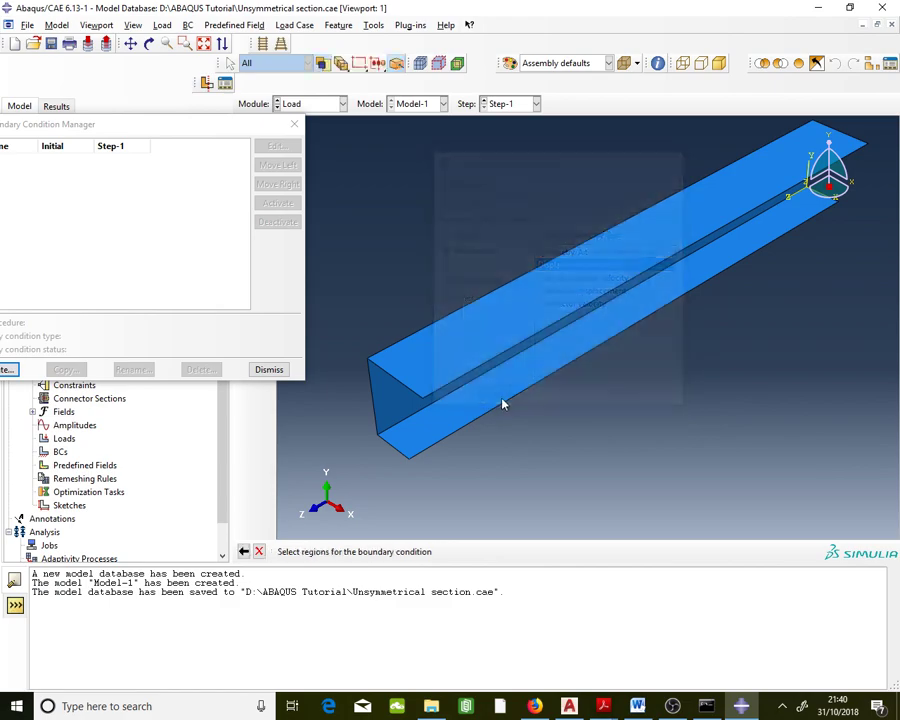
# Choose the upper flange, web and lower flange edges at the beam's near end as the boundary condition region.
pyautogui.click(391, 372)
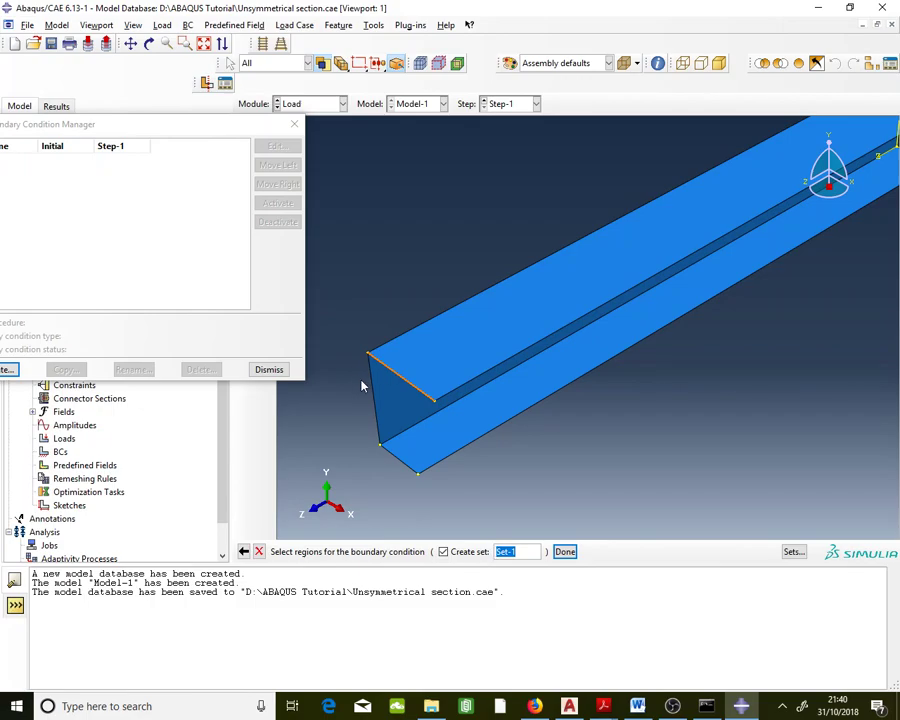
pyautogui.keyDown('shift'); pyautogui.click(372, 392); pyautogui.keyUp('shift')
pyautogui.keyDown('shift'); pyautogui.click(396, 457); pyautogui.keyUp('shift')
pyautogui.click(565, 551)
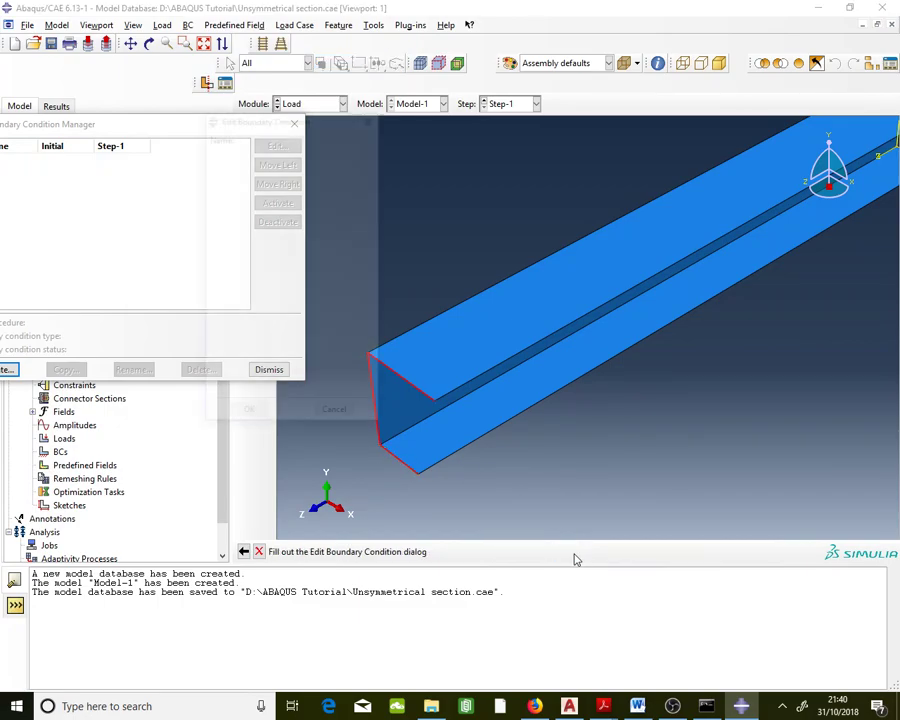
# Constrain U1, U2, U3, UR1, UR2 and UR3 to 0 for the boundary condition and close its manager.
pyautogui.click(222, 245)
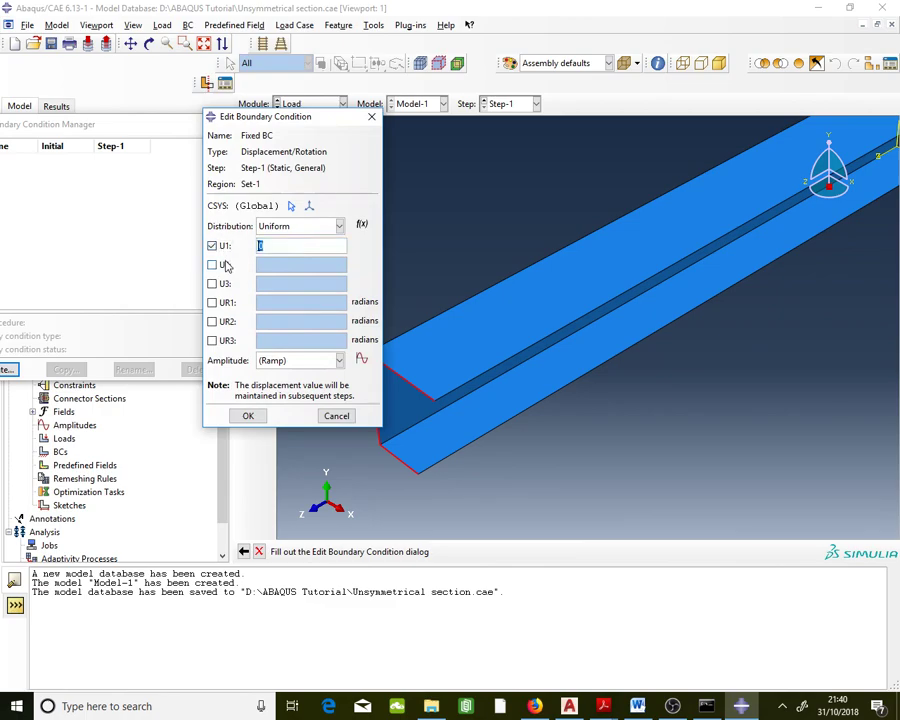
pyautogui.click(223, 264)
pyautogui.click(225, 284)
pyautogui.click(224, 302)
pyautogui.click(225, 321)
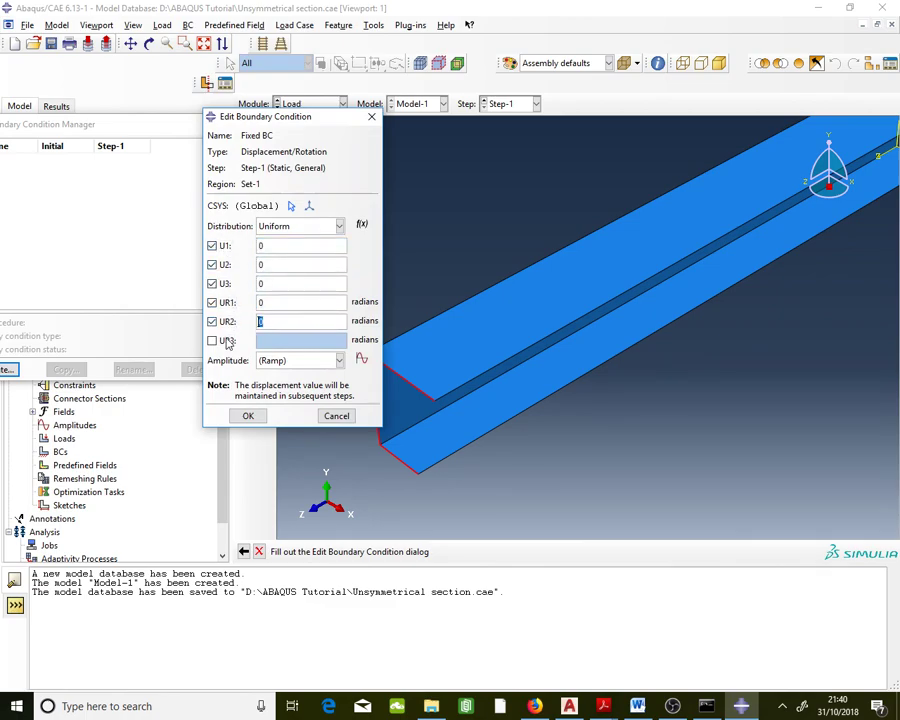
pyautogui.click(225, 340)
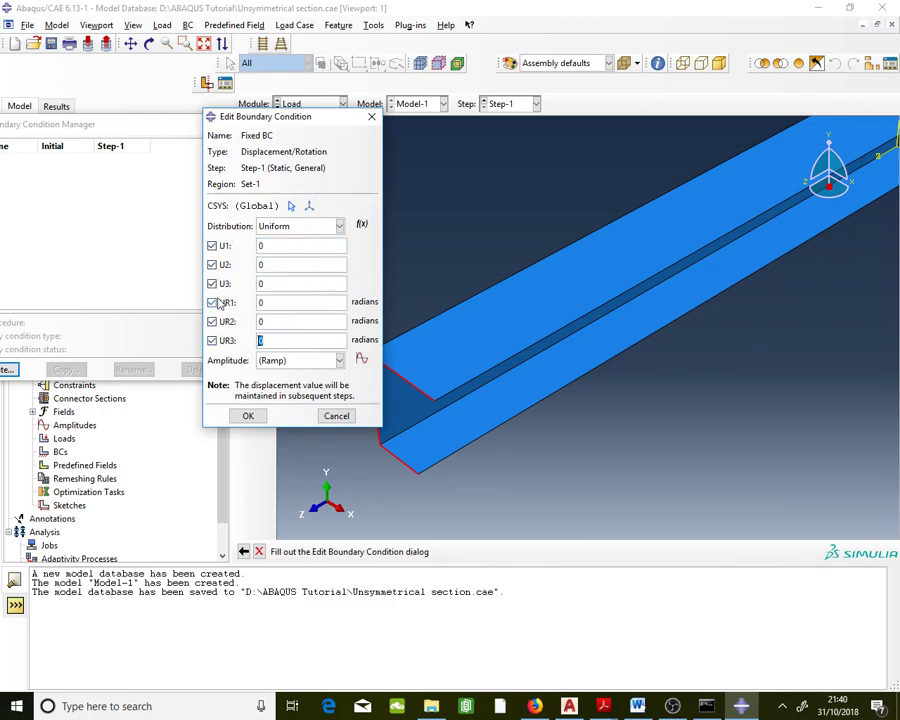
pyautogui.click(279, 340)
pyautogui.click(248, 416)
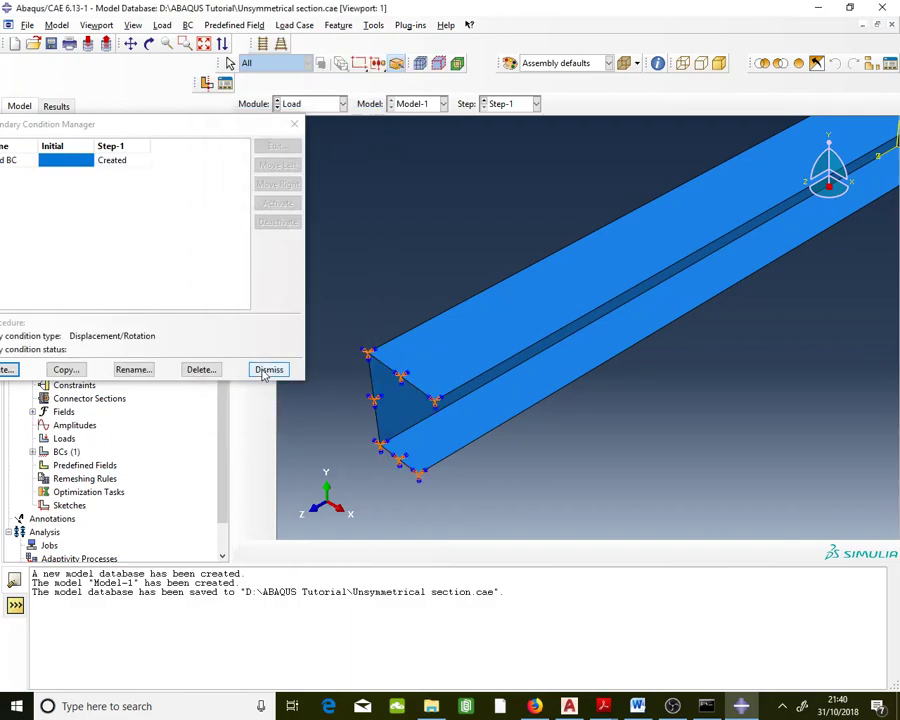
pyautogui.click(268, 370)
# Apply a concentrated force named Loading in Step-1 at the free end's upper web-flange corner, with CF2 set to -5000.
pyautogui.scroll(-2, 327, 428)
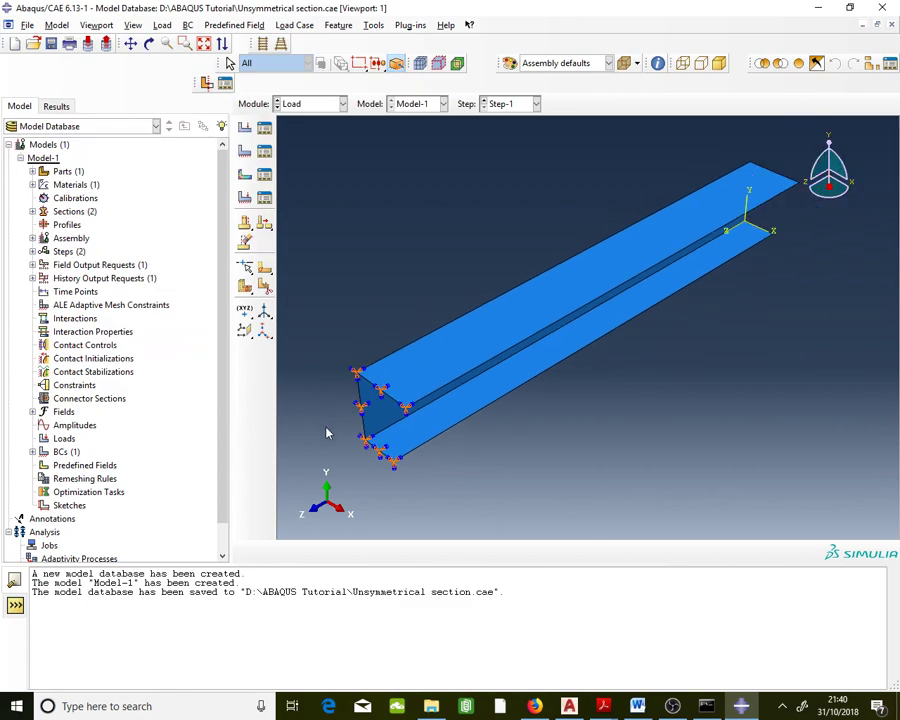
pyautogui.scroll(1, 757, 157)
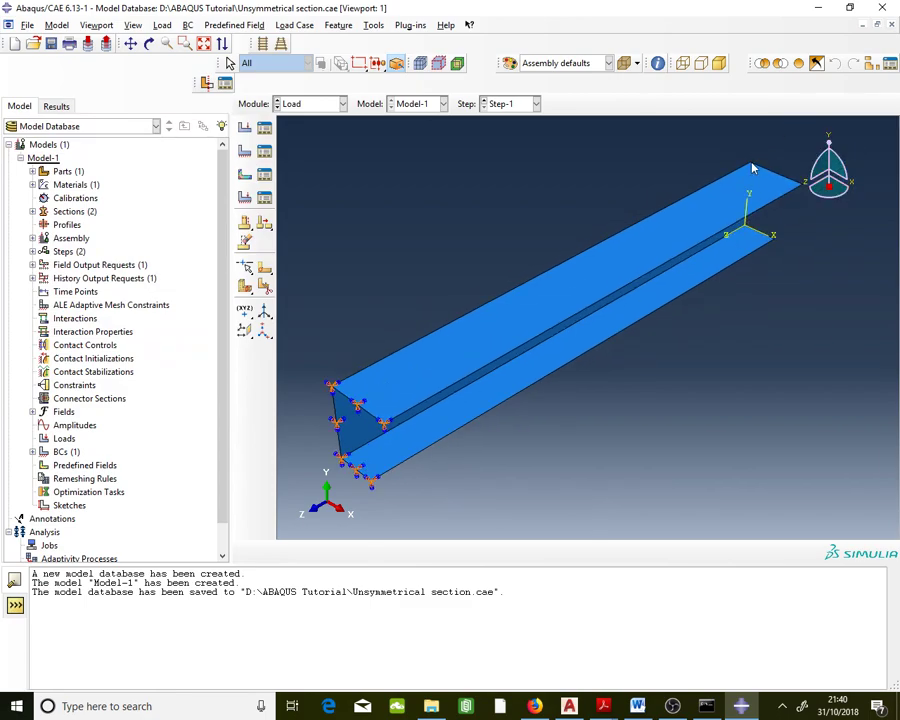
pyautogui.click(266, 132)
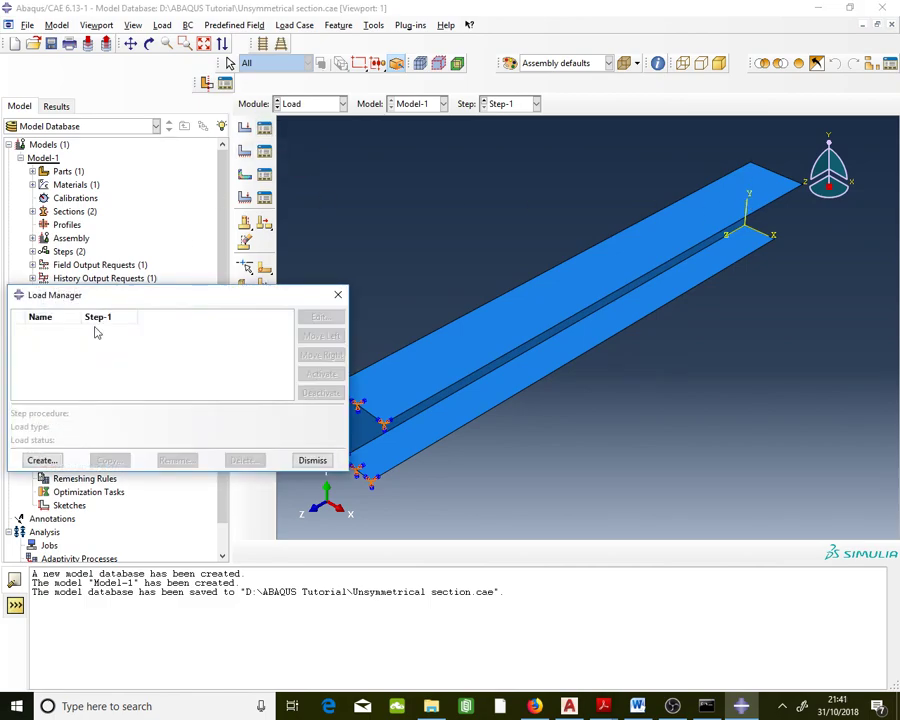
pyautogui.click(55, 463)
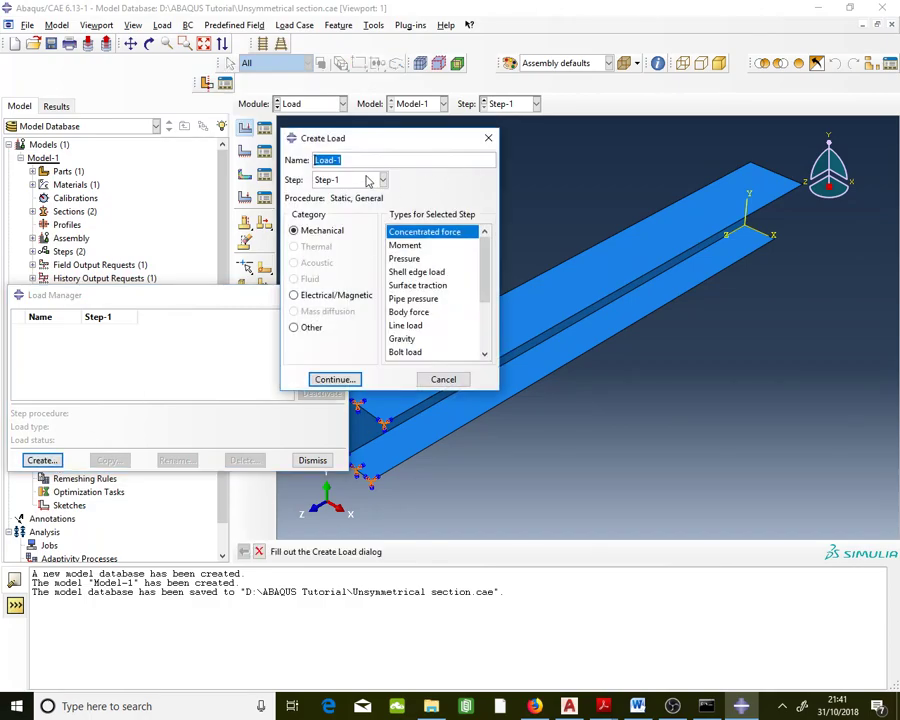
pyautogui.write('Loading')
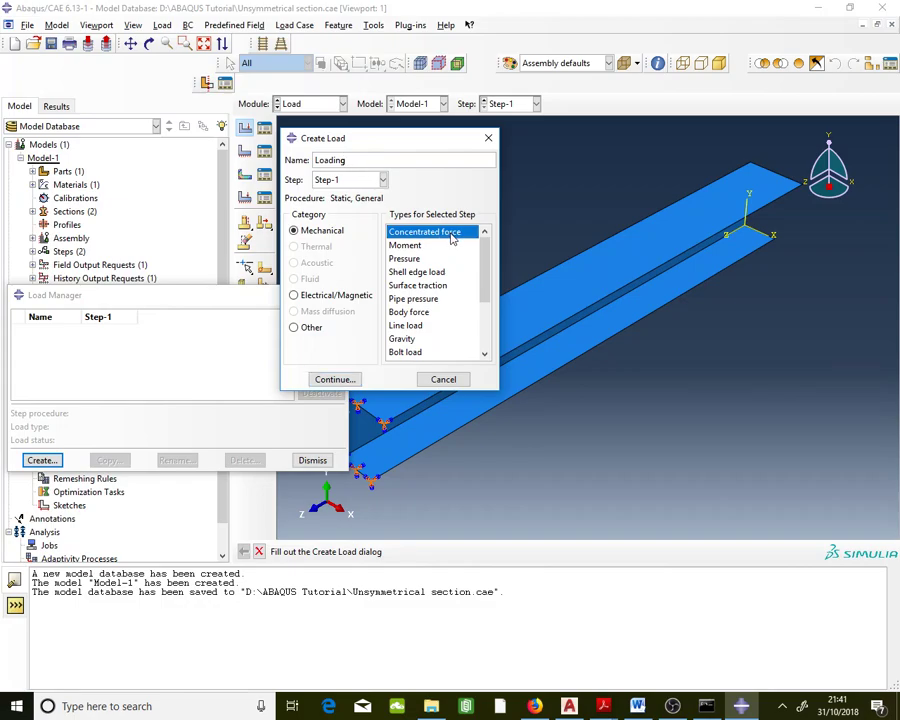
pyautogui.click(335, 380)
pyautogui.click(750, 164)
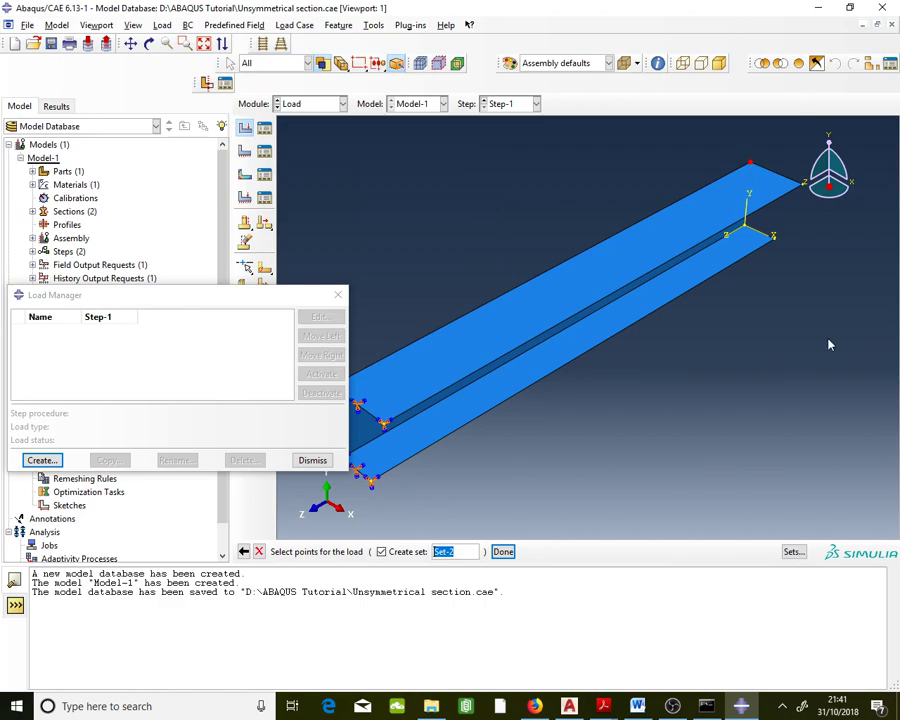
pyautogui.click(503, 552)
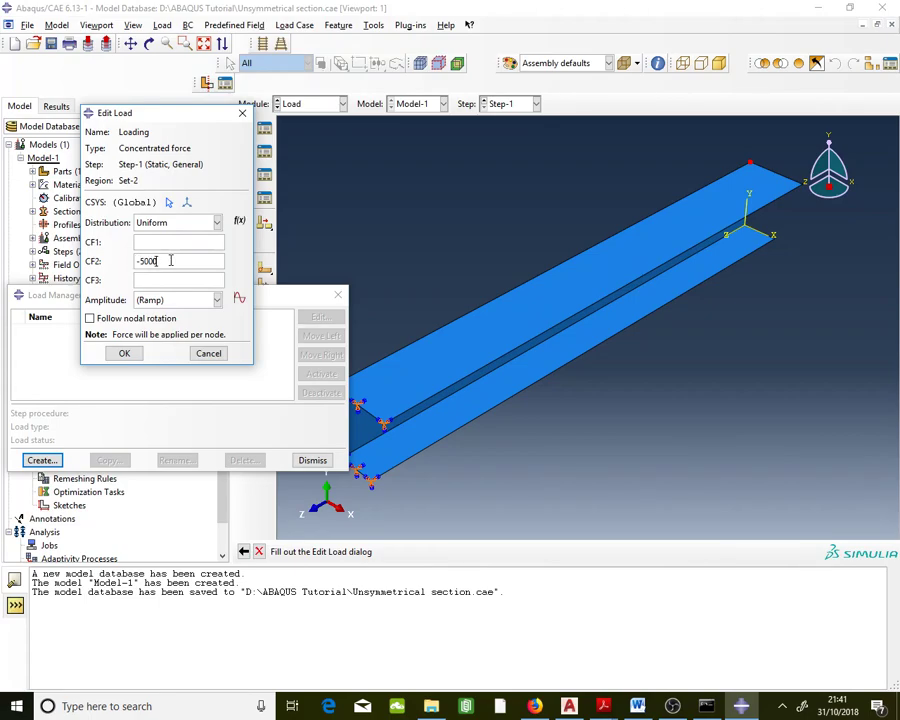
pyautogui.click(121, 355)
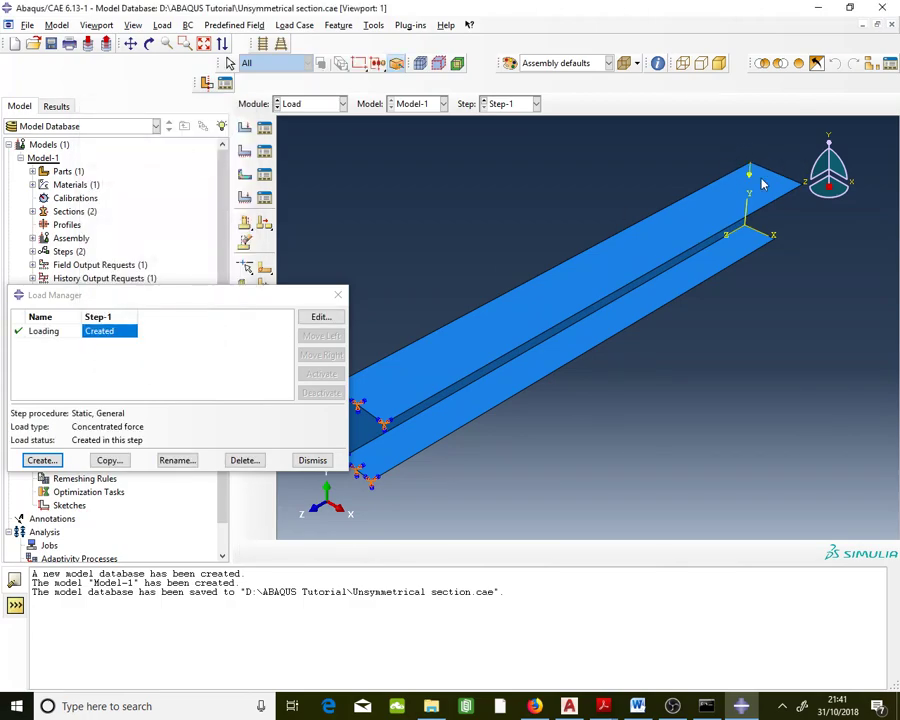
pyautogui.click(312, 461)
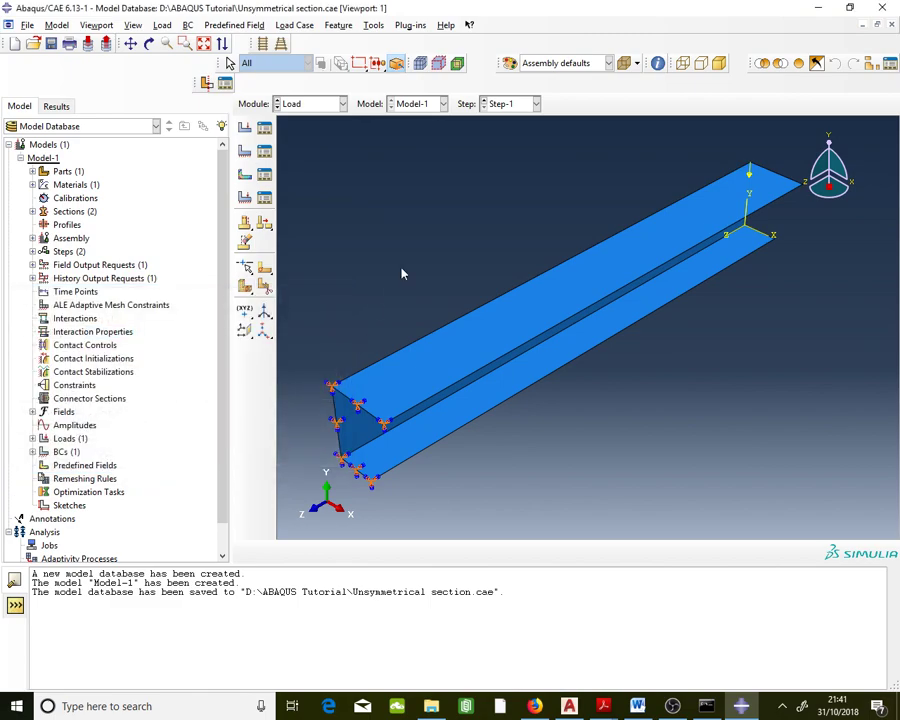
# Switch to the Mesh module and save the model database.
pyautogui.click(320, 105)
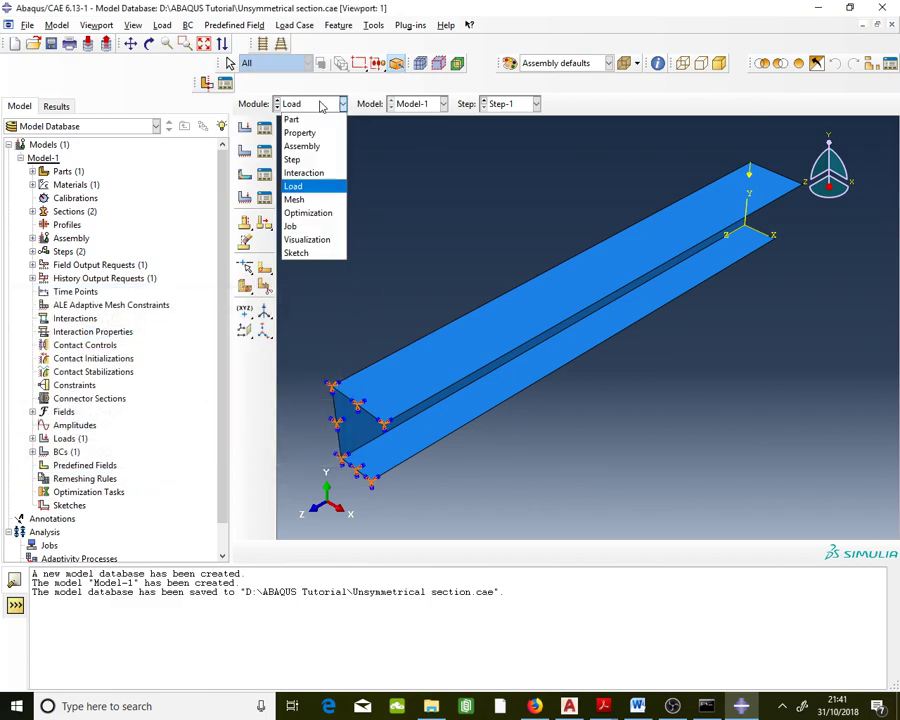
pyautogui.click(308, 199)
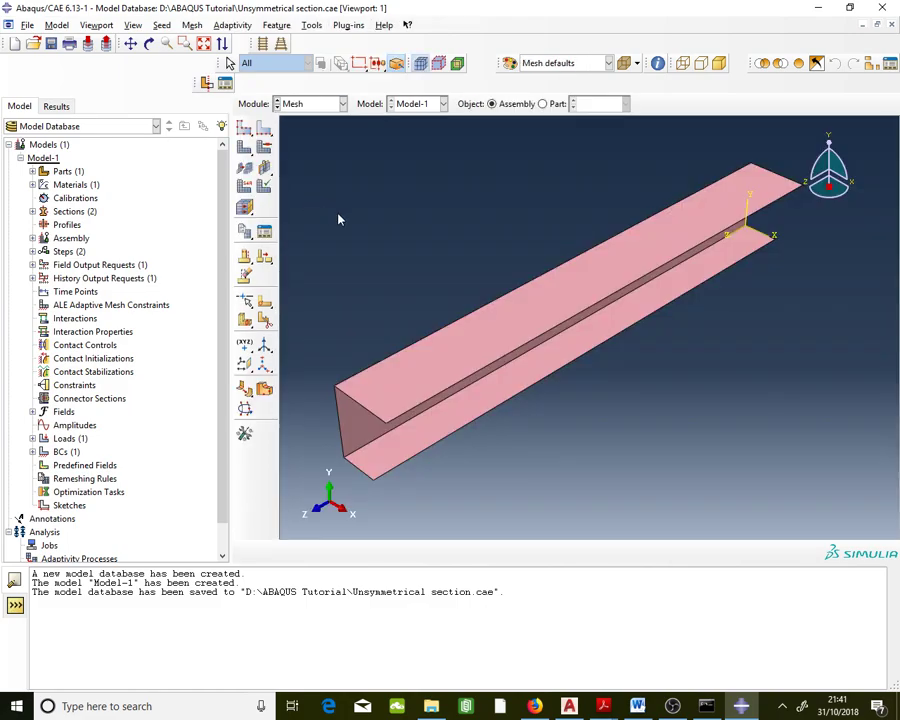
pyautogui.click(52, 45)
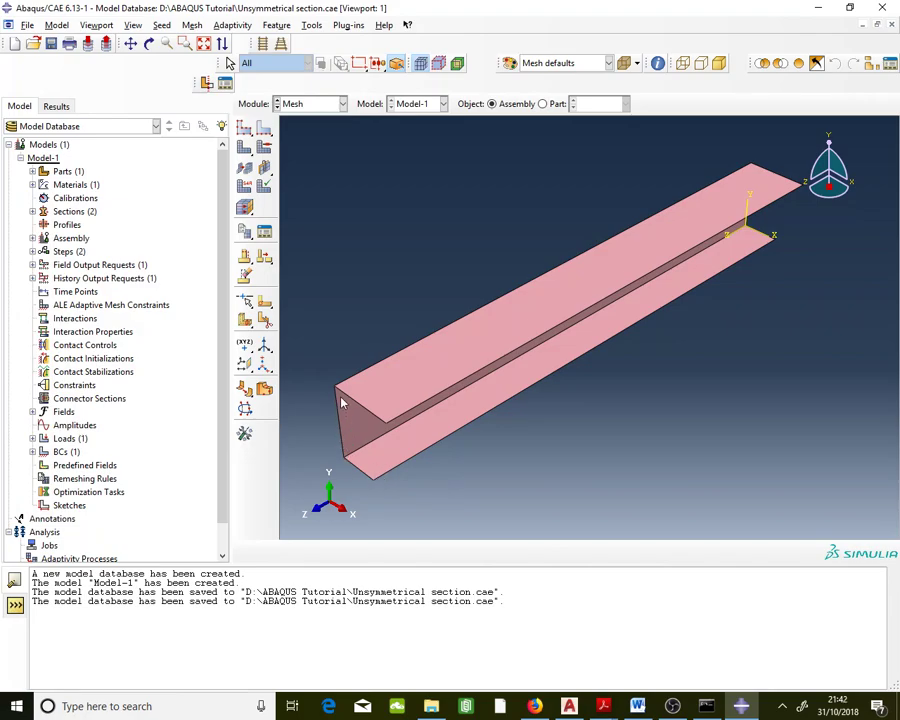
# Seed the upper flange's two end edges by number with 4 elements each.
pyautogui.click(266, 133)
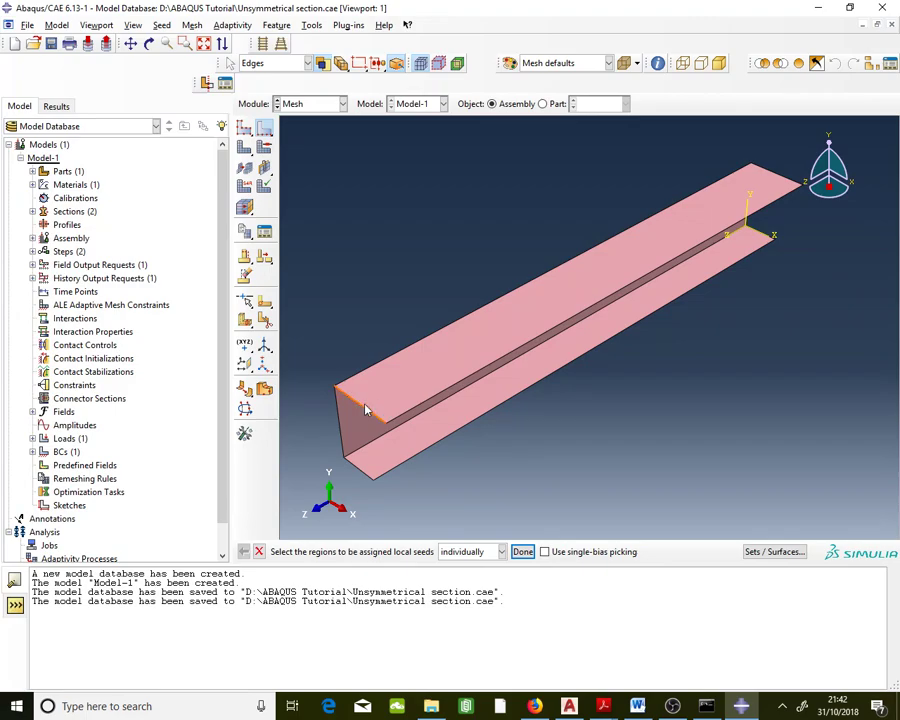
pyautogui.keyDown('shift'); pyautogui.click(807, 170); pyautogui.keyUp('shift')
pyautogui.click(522, 551)
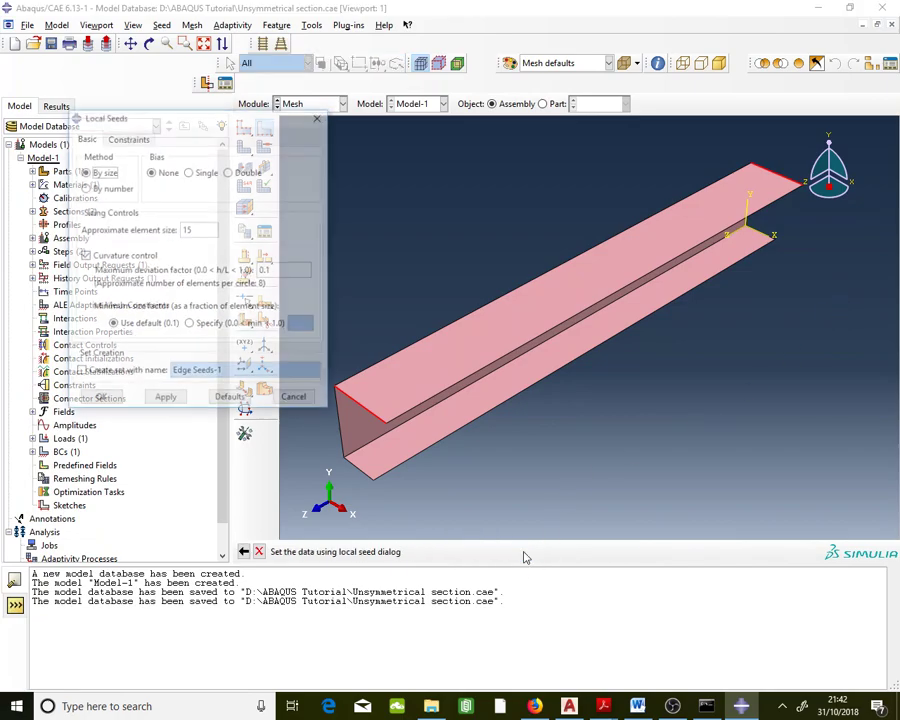
pyautogui.click(88, 187)
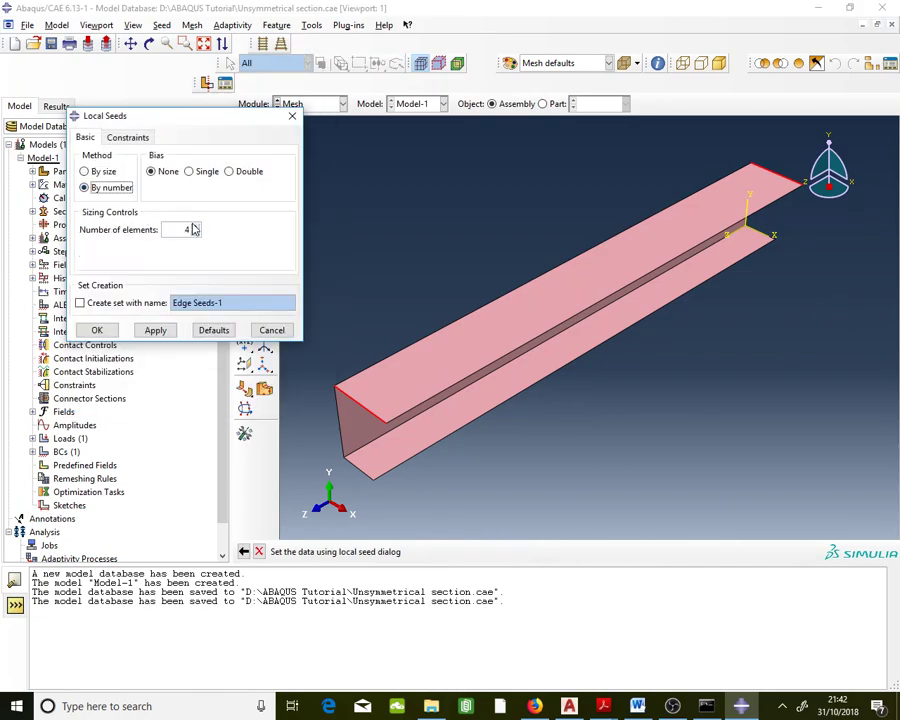
pyautogui.click(97, 330)
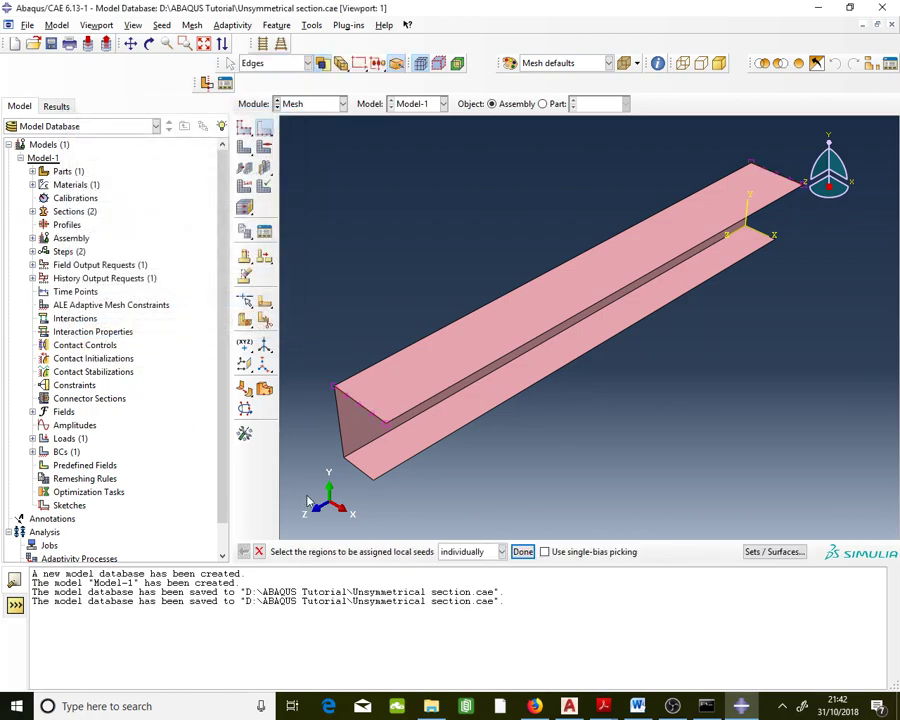
# Seed the lower flange's two end edges by number with 3 elements each, checking the mesh figure in the Word problem document.
pyautogui.click(363, 476)
pyautogui.click(766, 238)
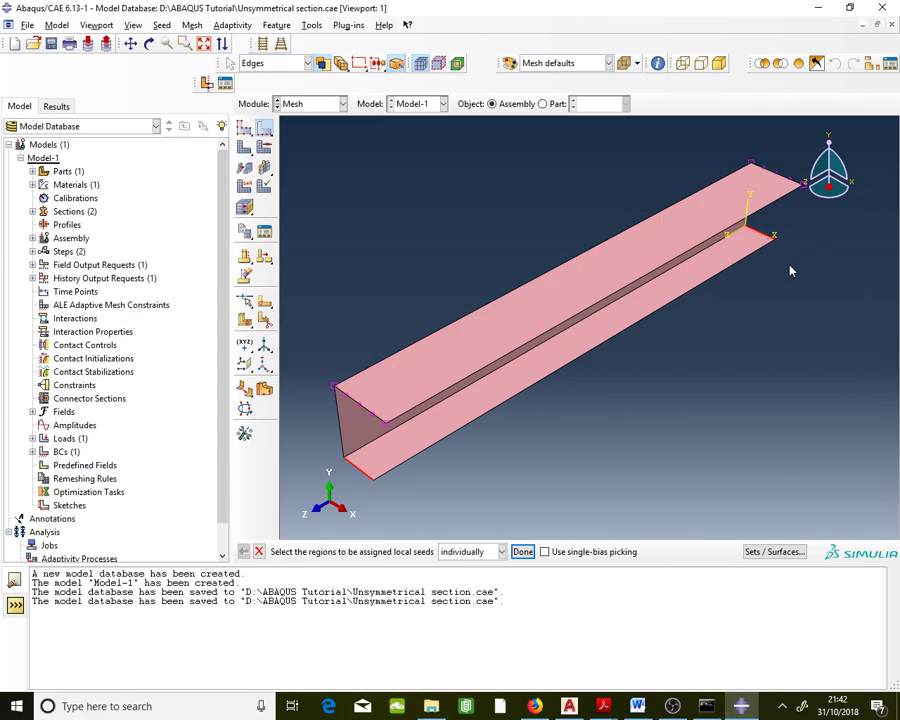
pyautogui.click(523, 552)
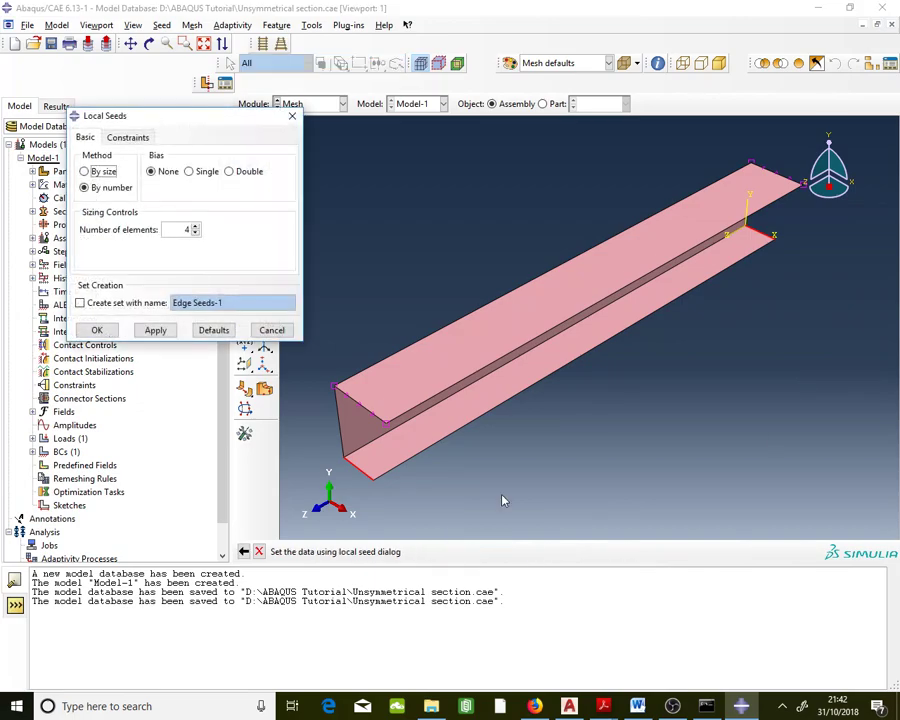
pyautogui.click(196, 233)
pyautogui.click(637, 706)
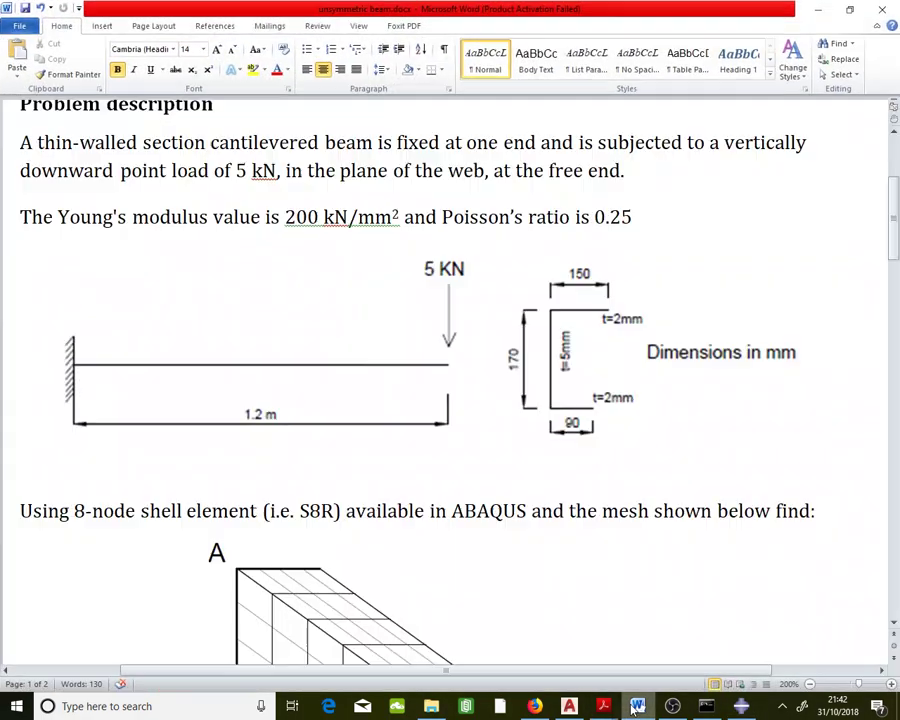
pyautogui.scroll(-3, 524, 365)
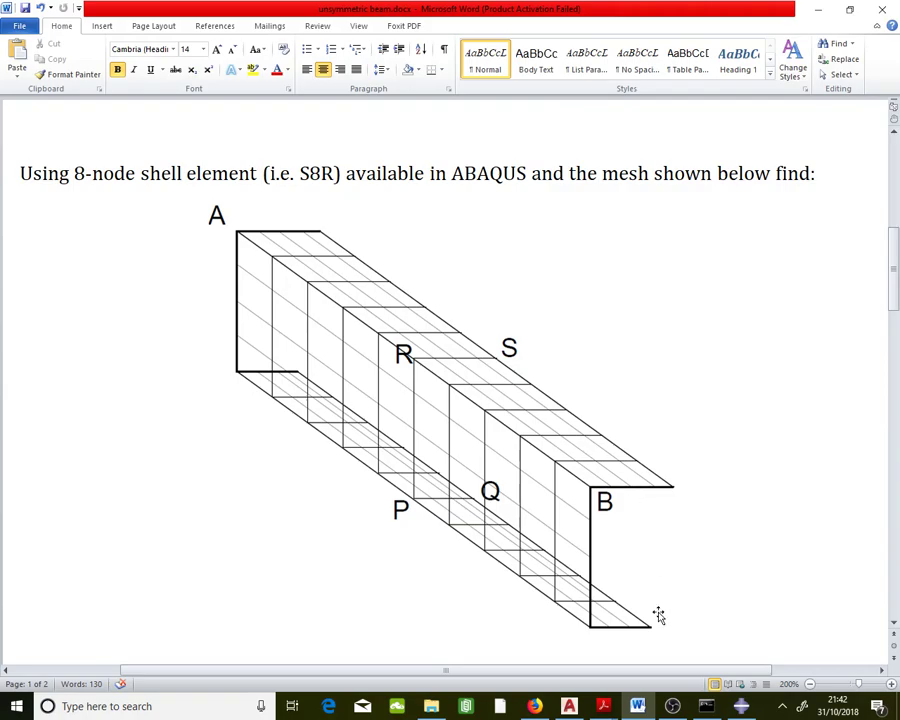
pyautogui.moveTo(637, 706)
pyautogui.click(741, 706)
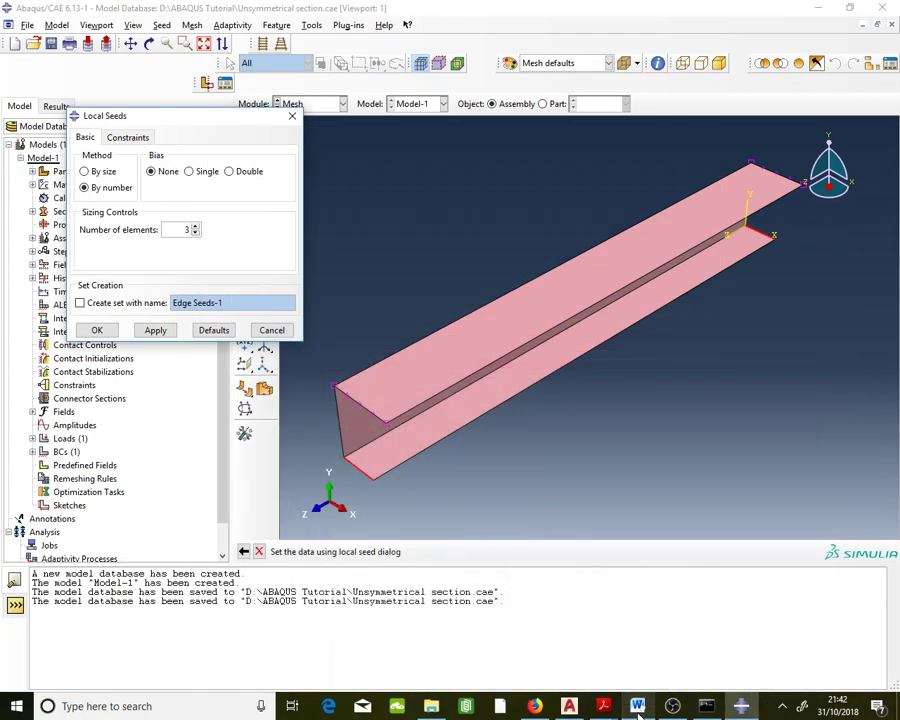
pyautogui.click(115, 330)
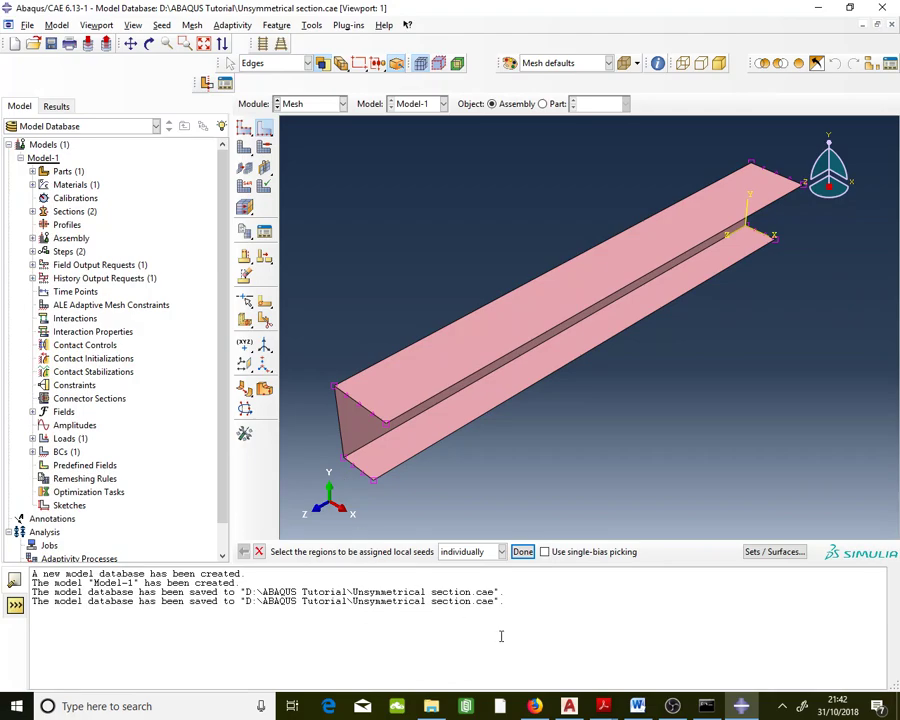
# Check the mesh figure in Word again and seed the web's two vertical end edges in Abaqus with 4 elements each.
pyautogui.hotkey('alt', 'Tab')
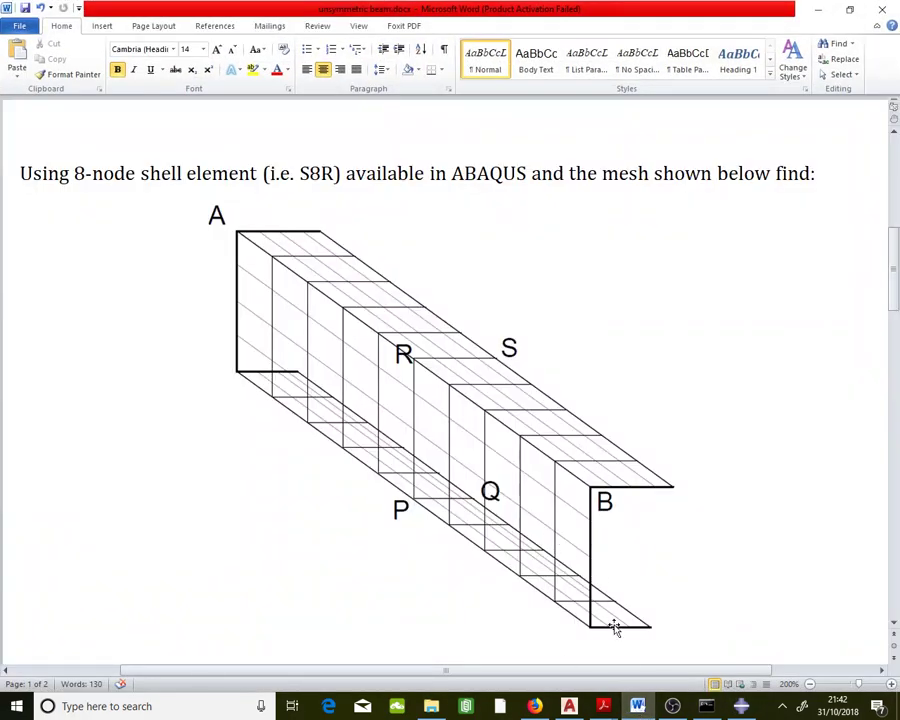
pyautogui.moveTo(638, 708)
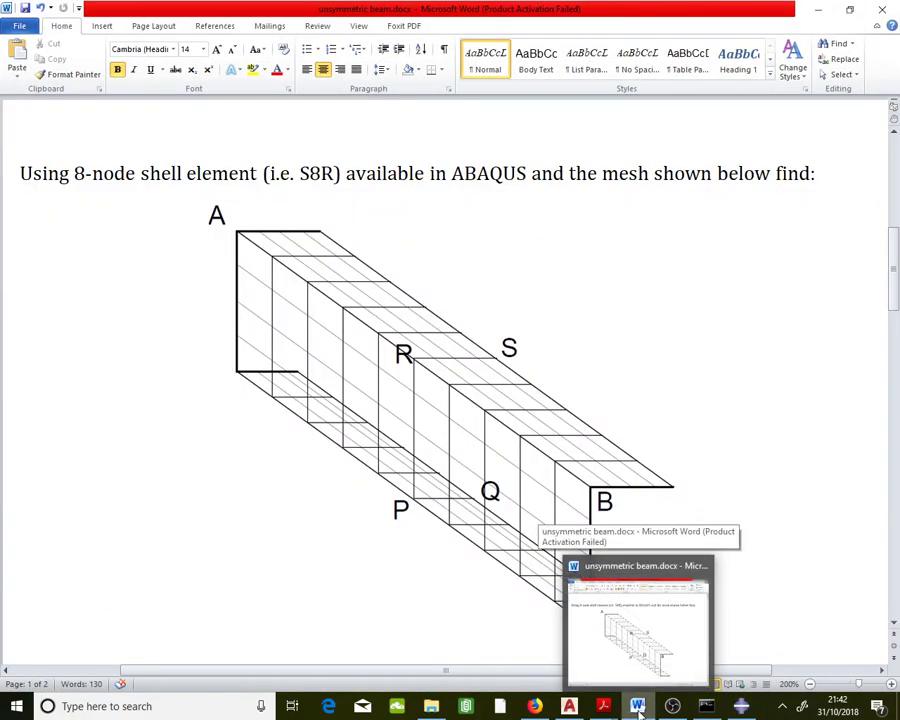
pyautogui.click(638, 708)
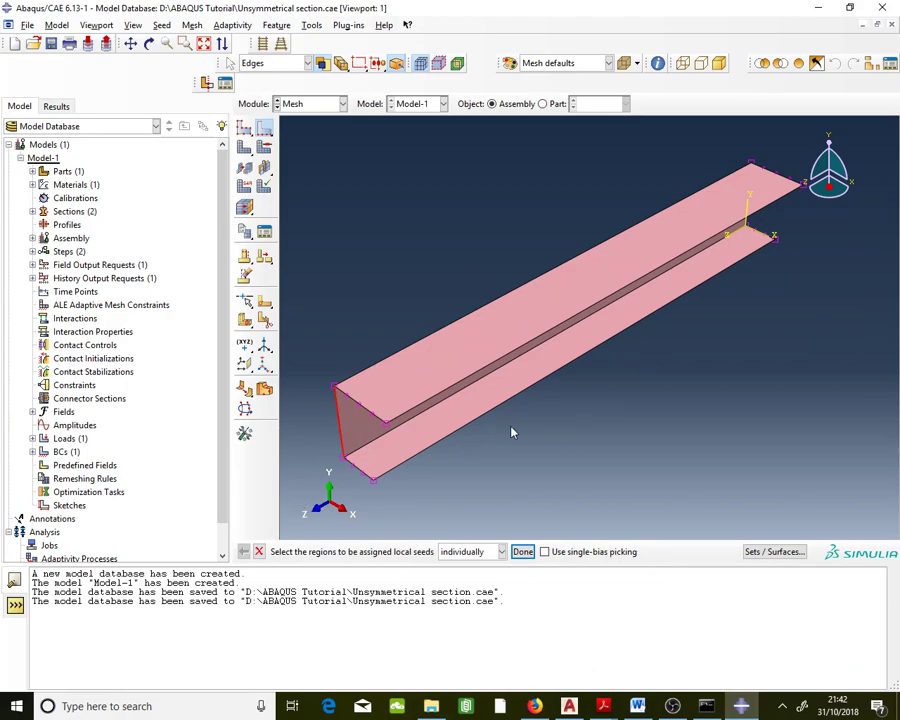
pyautogui.scroll(-3, 512, 430)
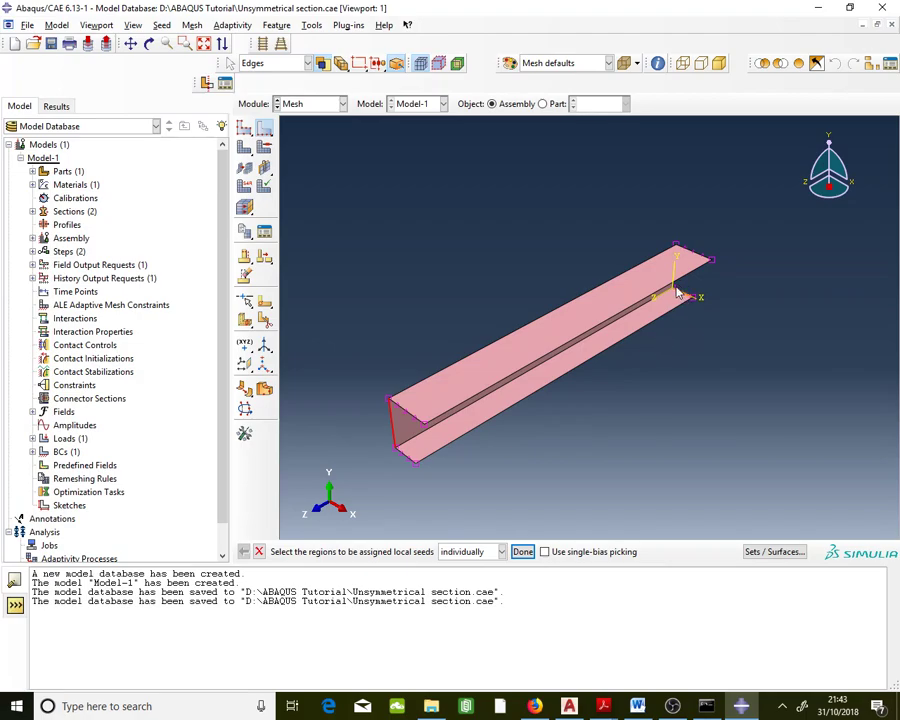
pyautogui.scroll(5, 676, 292)
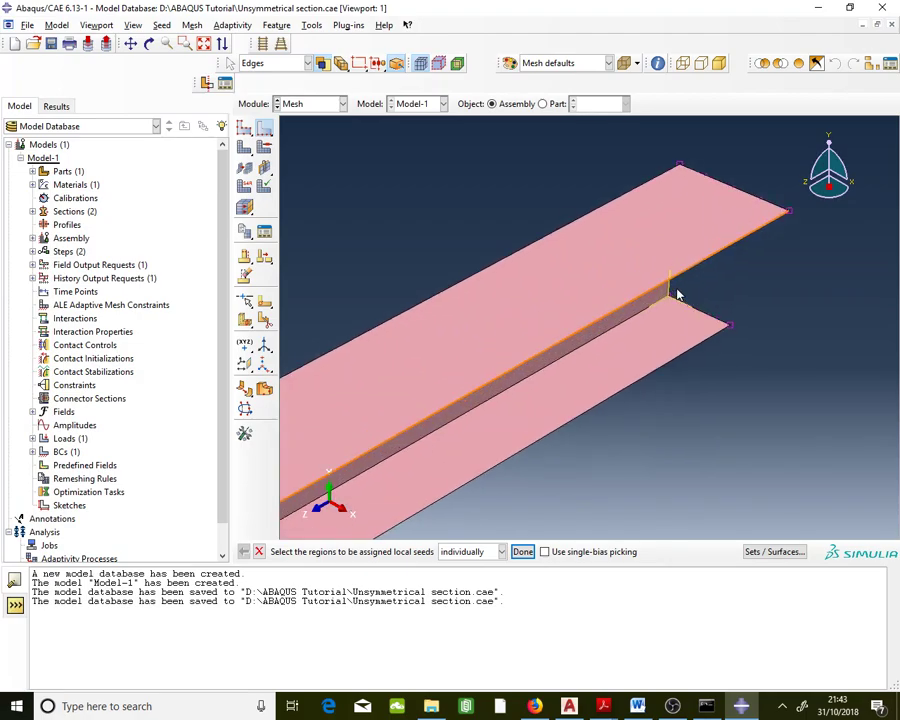
pyautogui.scroll(3, 712, 296)
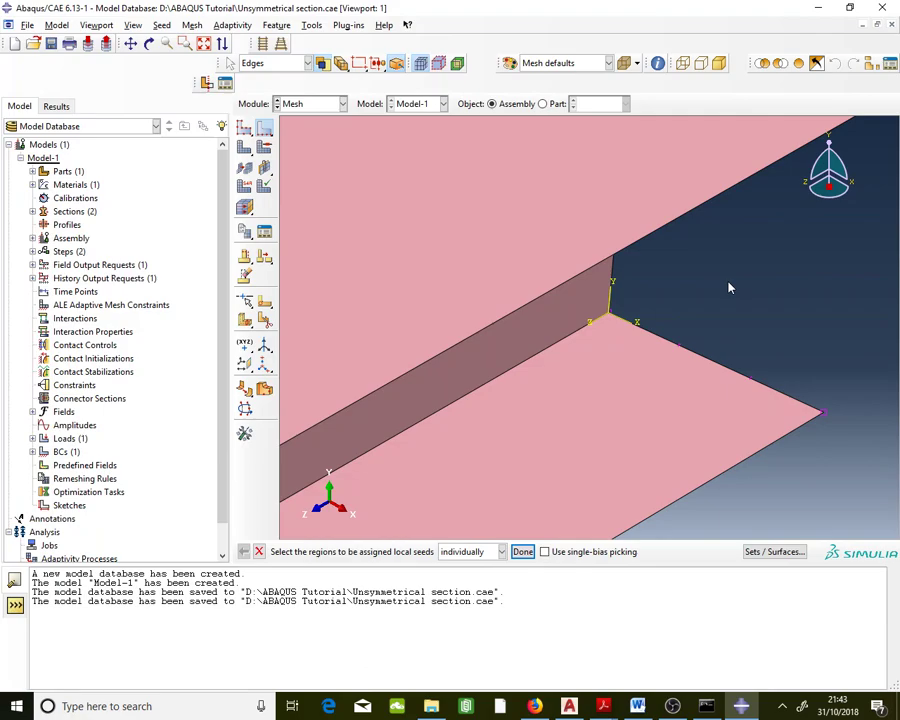
pyautogui.click(614, 272)
pyautogui.click(522, 551)
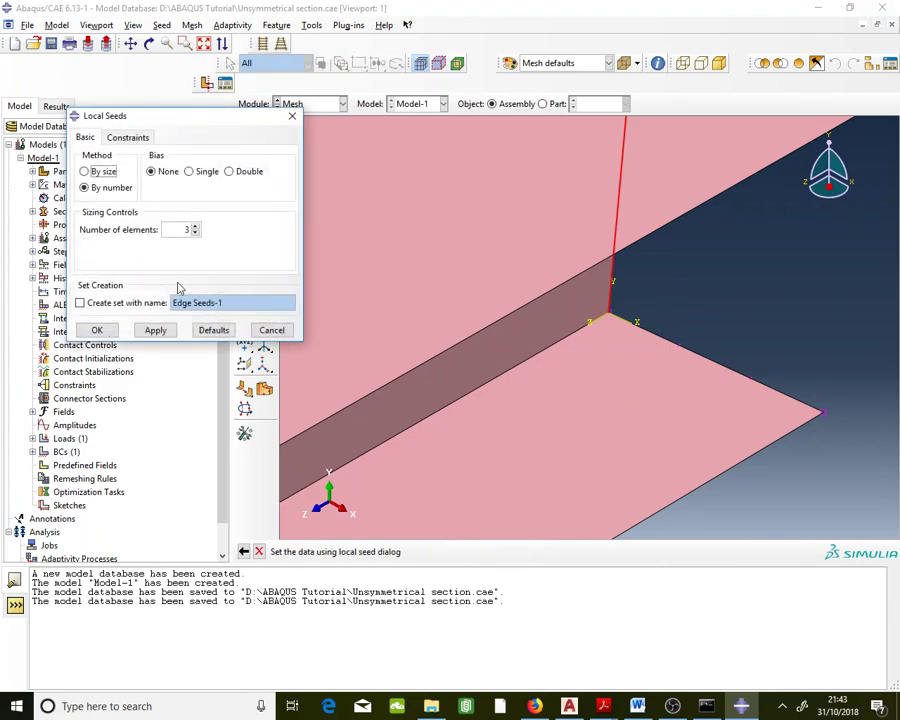
pyautogui.click(196, 226)
pyautogui.click(99, 330)
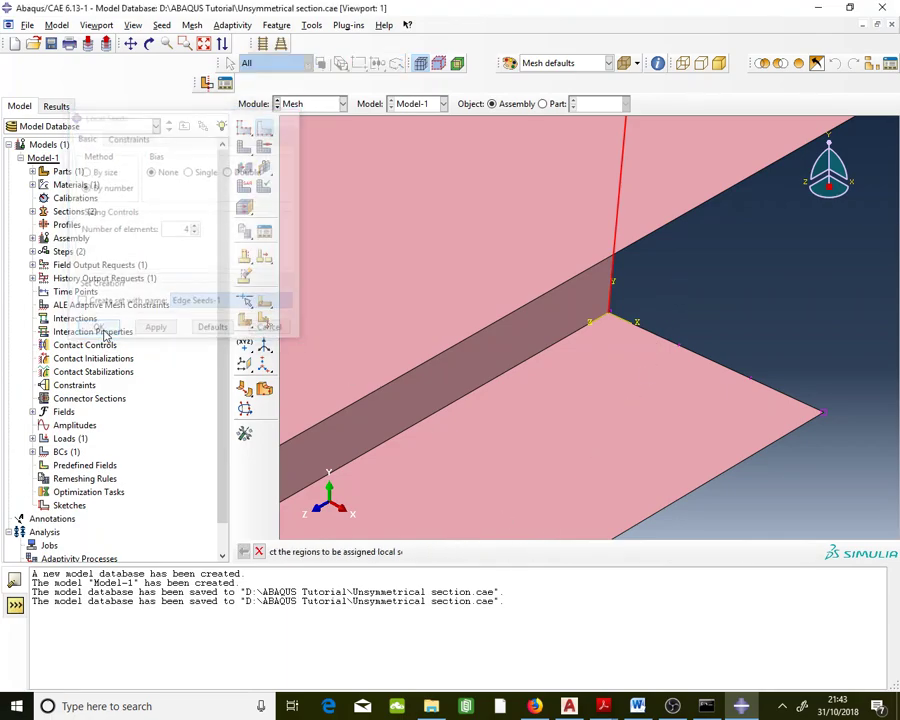
# Consult the Word mesh figure, seed all four lengthwise beam edges in Abaqus with 10 elements each, and finish edge seeding.
pyautogui.scroll(-3, 675, 317)
pyautogui.keyDown('ctrl'); pyautogui.keyDown('alt'); pyautogui.moveTo(675, 317); pyautogui.dragTo(517, 335); pyautogui.keyUp('alt'); pyautogui.keyUp('ctrl')
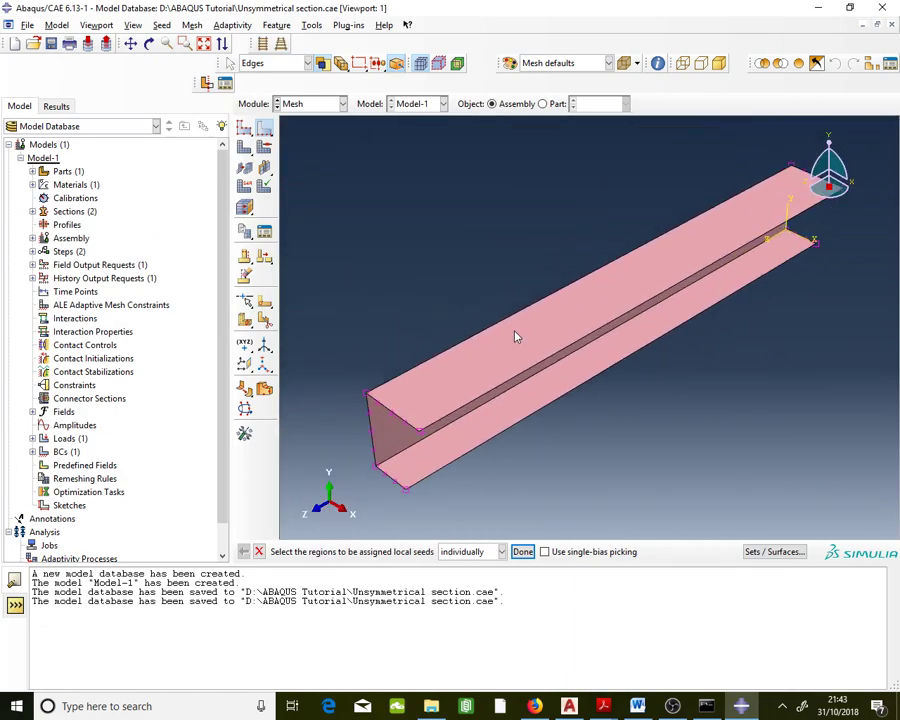
pyautogui.click(637, 705)
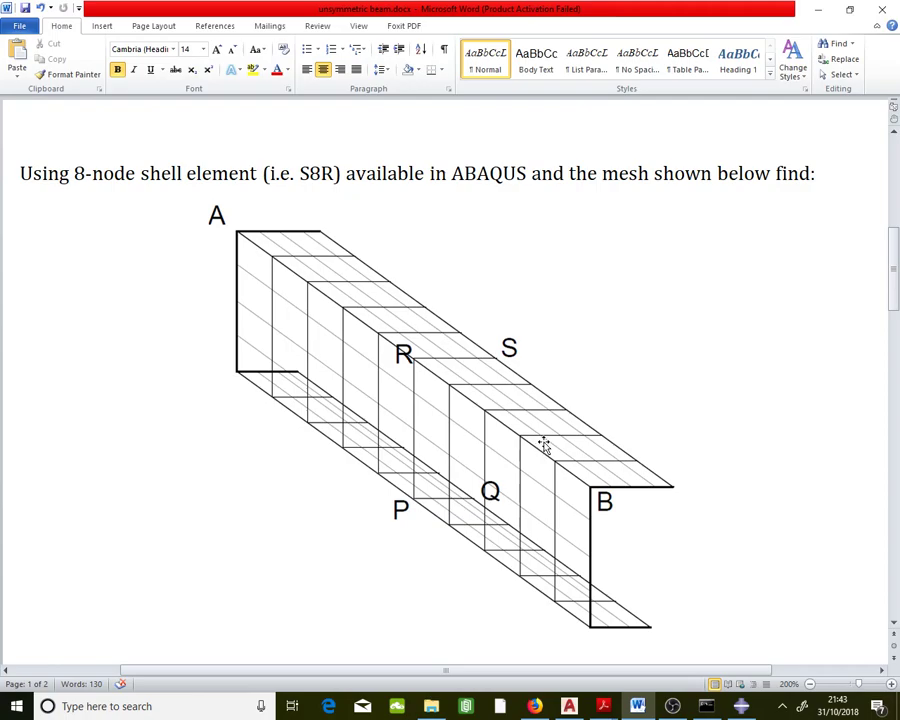
pyautogui.hotkey('alt', 'Tab')
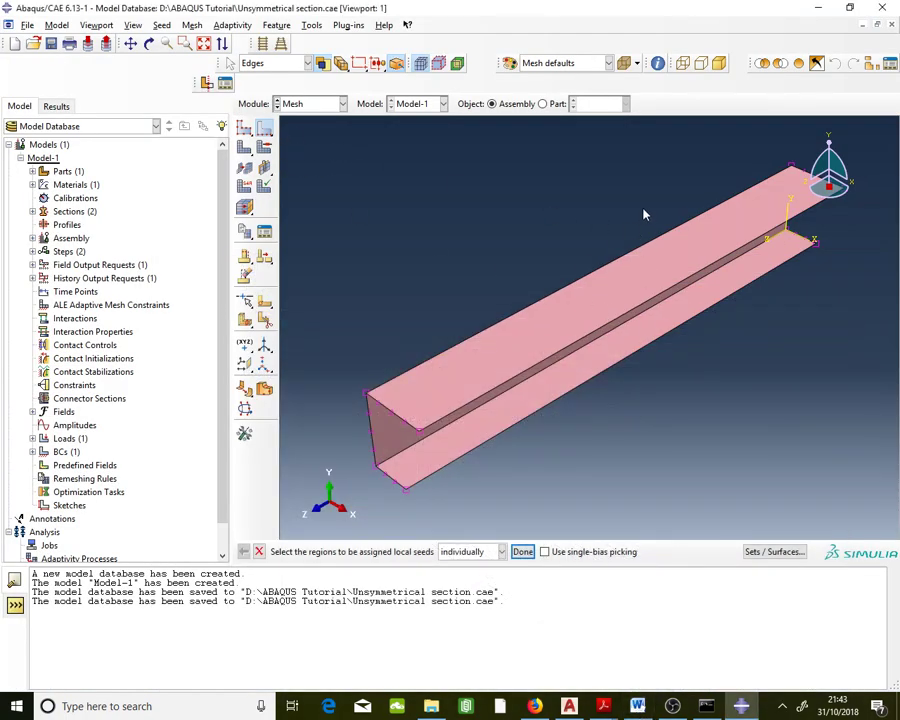
pyautogui.moveTo(644, 194); pyautogui.dragTo(415, 362)
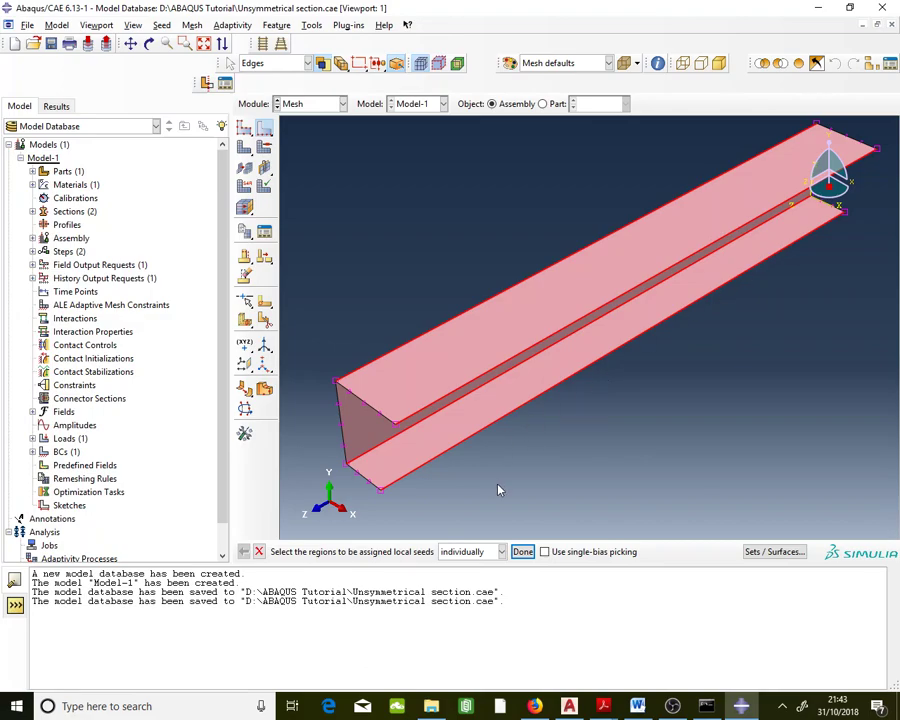
pyautogui.click(522, 551)
pyautogui.click(196, 227)
pyautogui.click(196, 227)
pyautogui.click(196, 227)
pyautogui.click(196, 227)
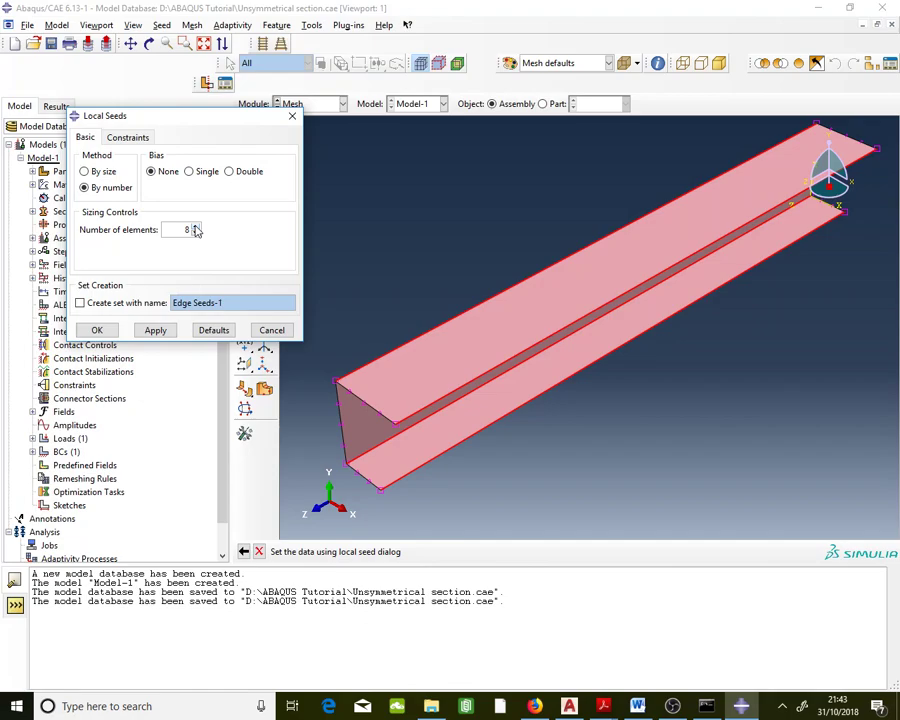
pyautogui.click(196, 229)
pyautogui.click(97, 330)
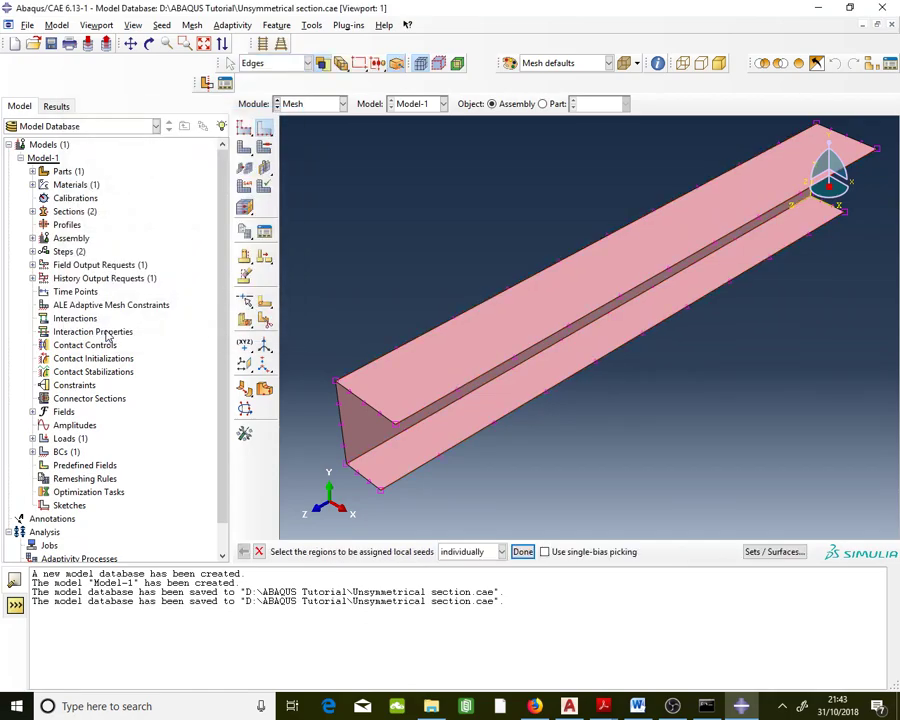
pyautogui.click(523, 552)
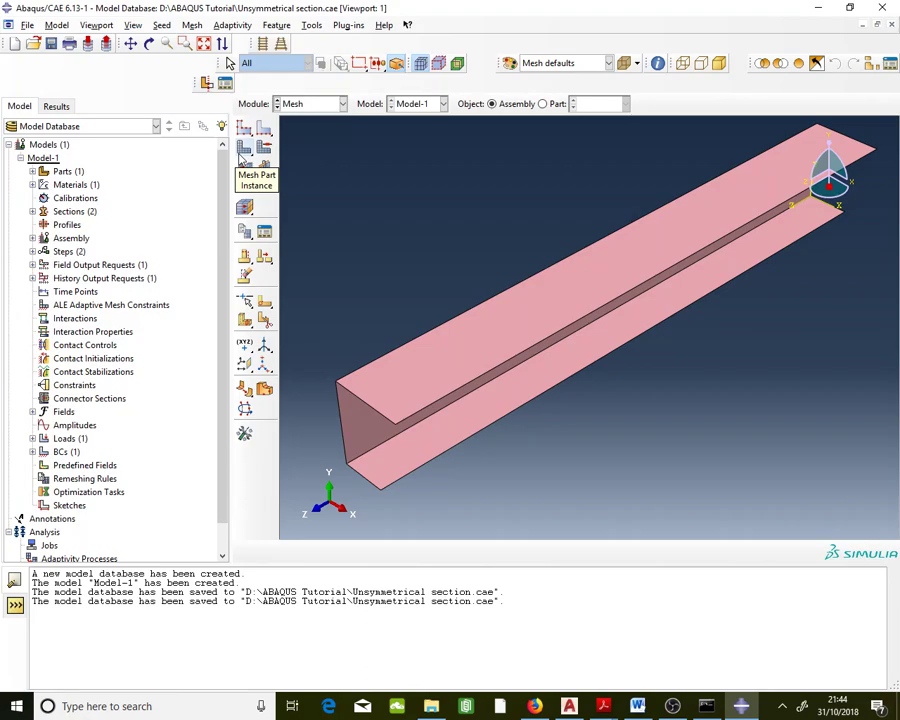
# Mesh the beam part instance using the assigned edge seeds.
pyautogui.click(240, 157)
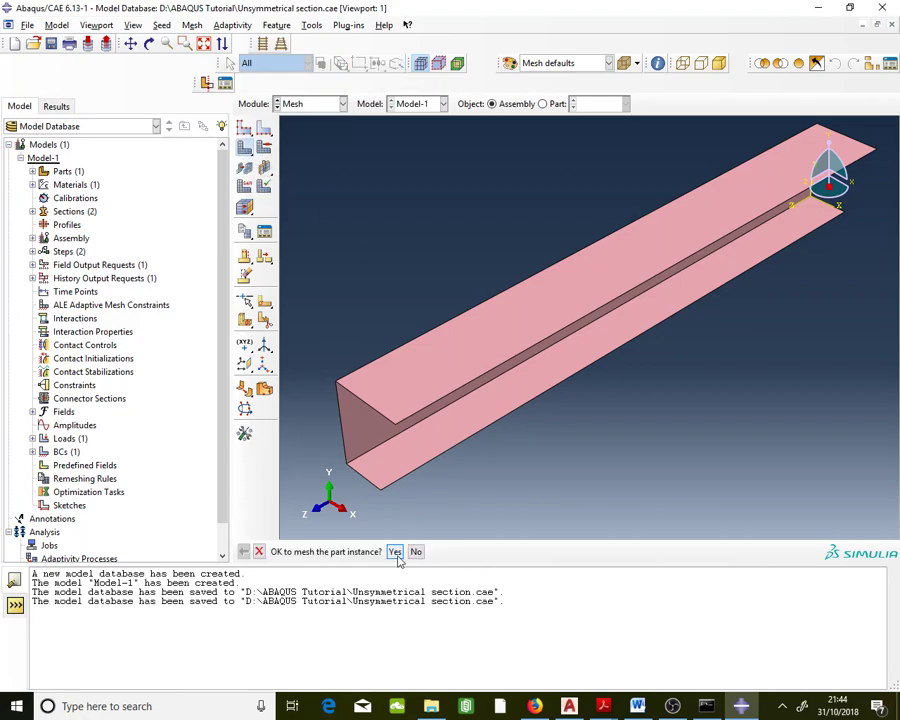
pyautogui.click(395, 553)
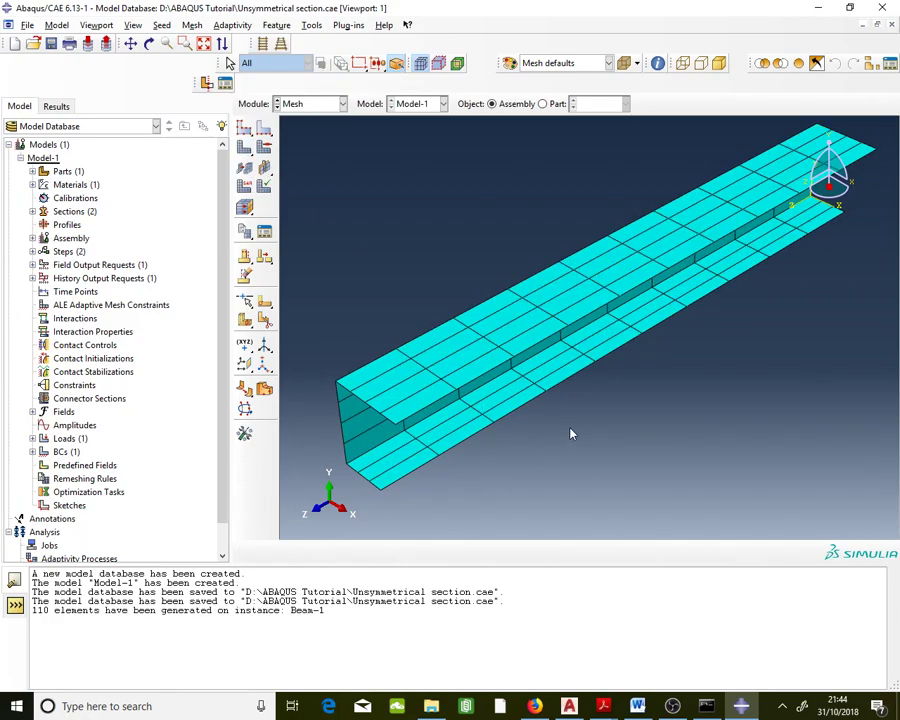
pyautogui.scroll(2, 572, 433)
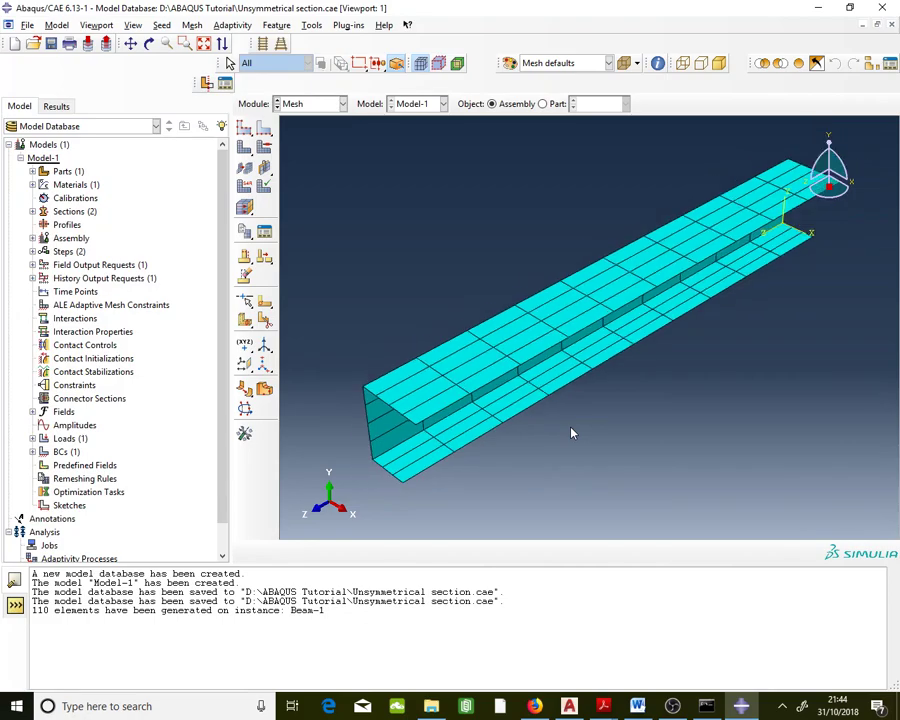
# Assign the Standard quadratic S8R shell element type to the upper flange, web and lower flange faces.
pyautogui.click(245, 196)
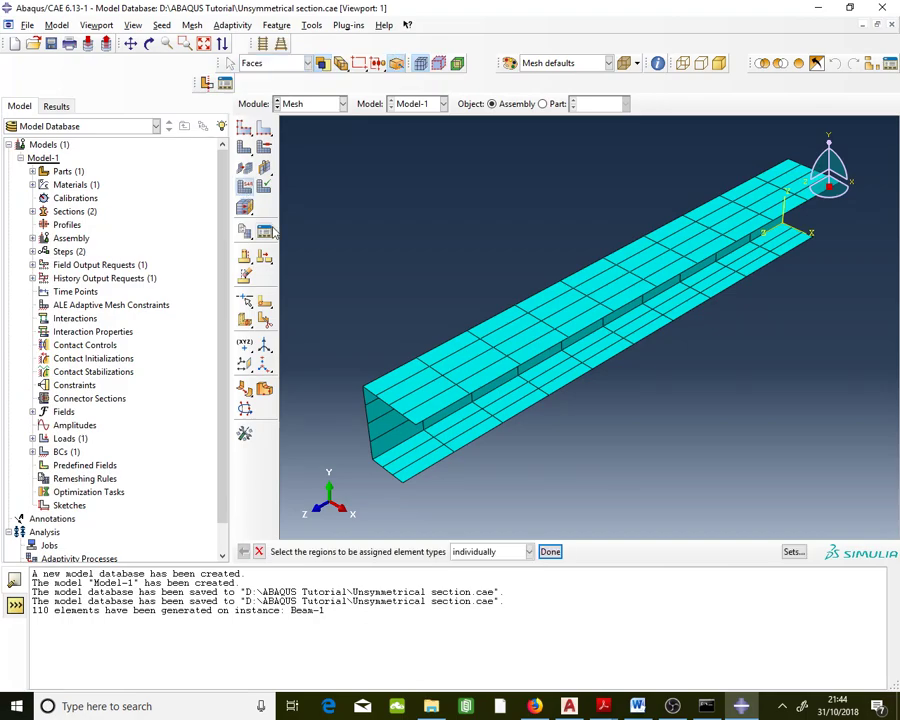
pyautogui.click(510, 366)
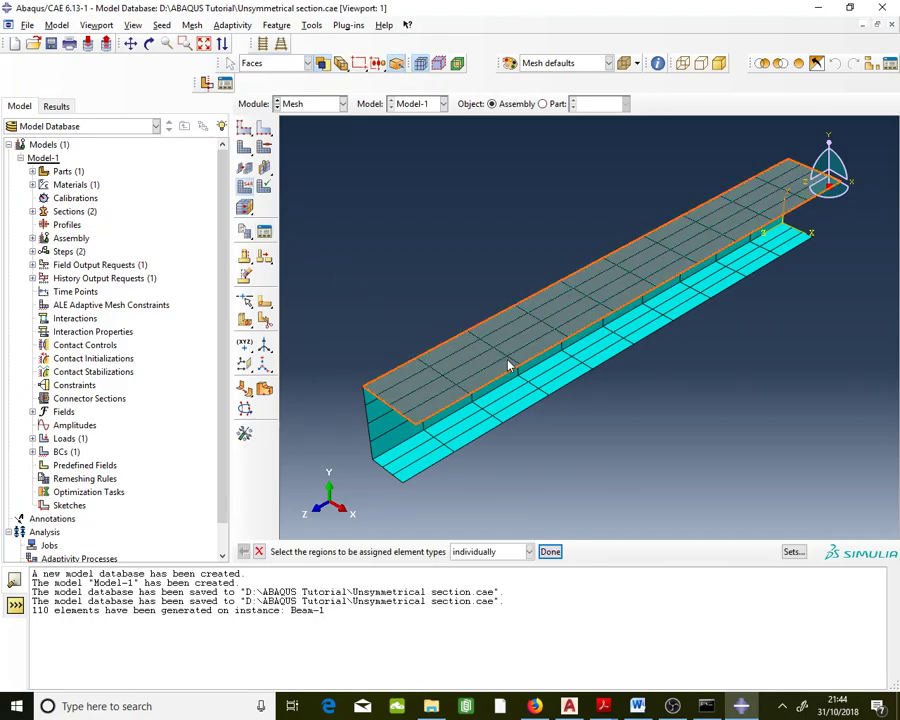
pyautogui.click(432, 268)
pyautogui.click(441, 468)
pyautogui.click(548, 470)
pyautogui.moveTo(661, 157)
pyautogui.mouseDown()
pyautogui.moveTo(594, 378)
pyautogui.moveTo(424, 488)
pyautogui.moveTo(327, 530)
pyautogui.mouseUp()
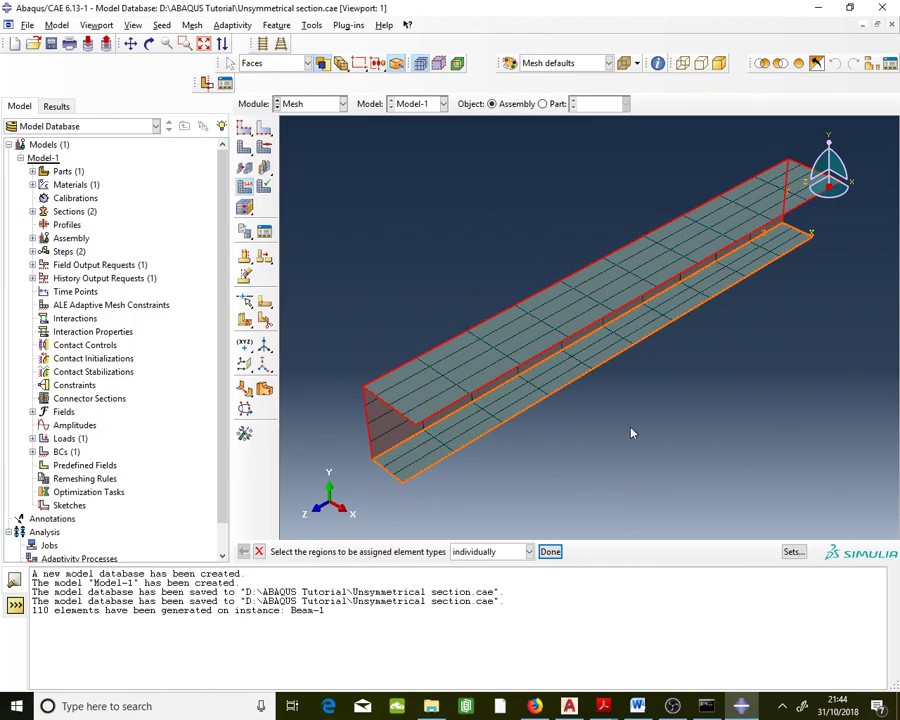
pyautogui.click(551, 552)
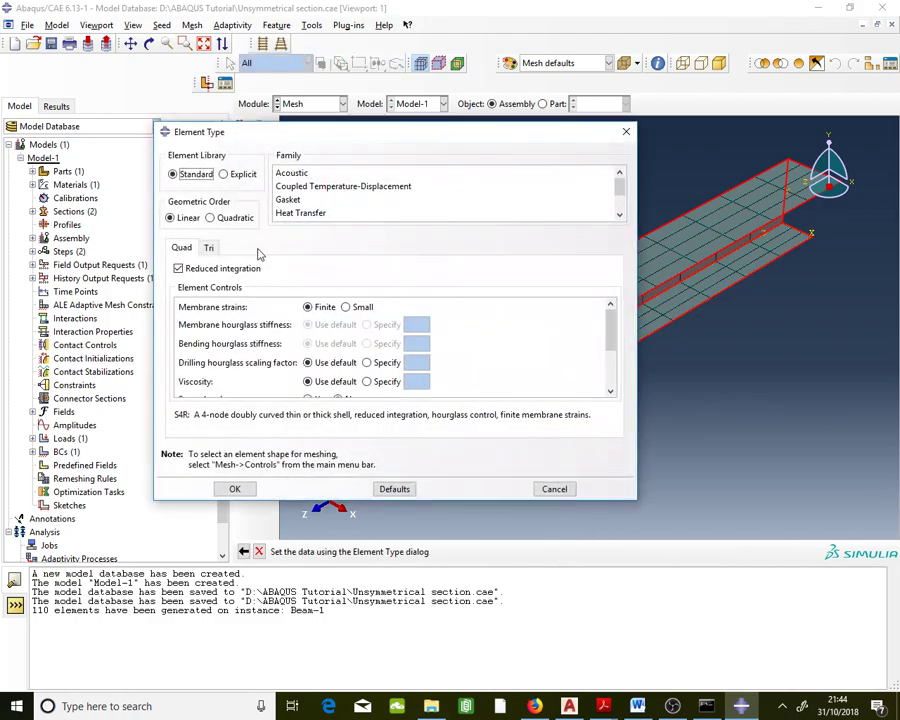
pyautogui.click(228, 217)
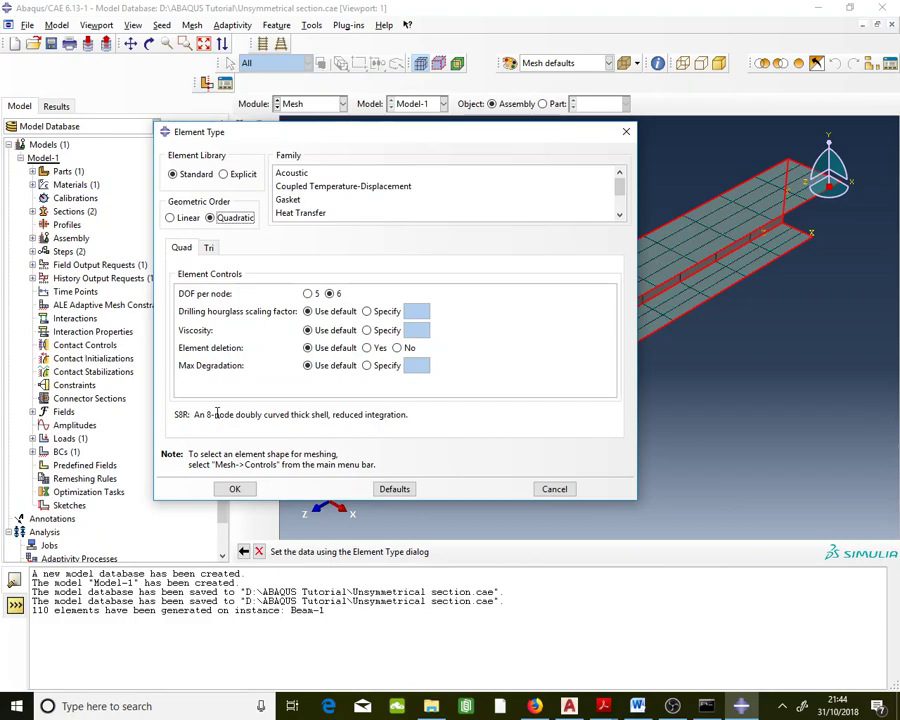
pyautogui.click(234, 489)
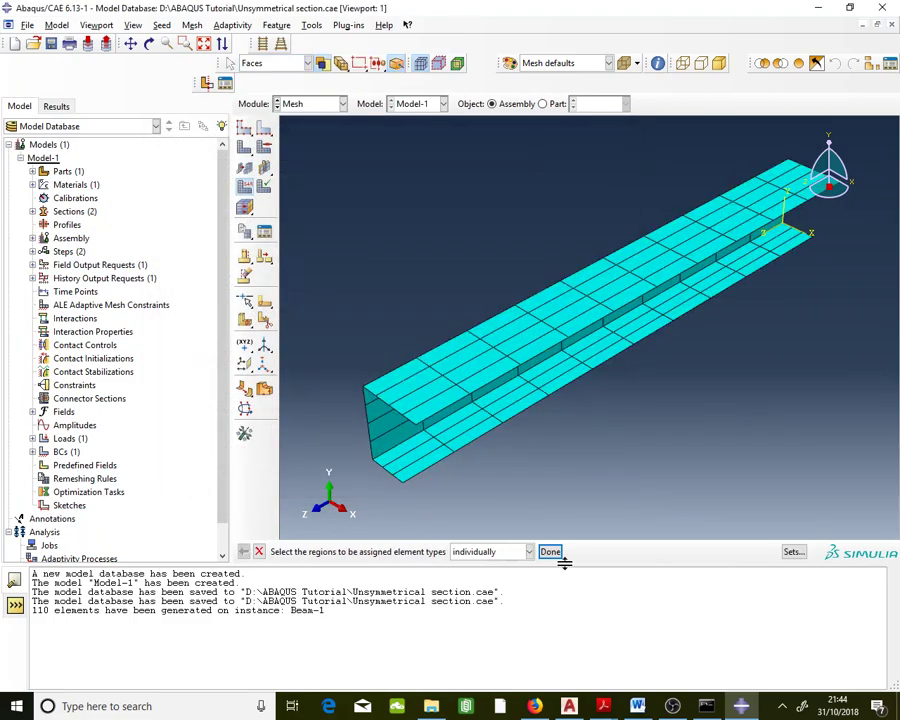
pyautogui.click(551, 552)
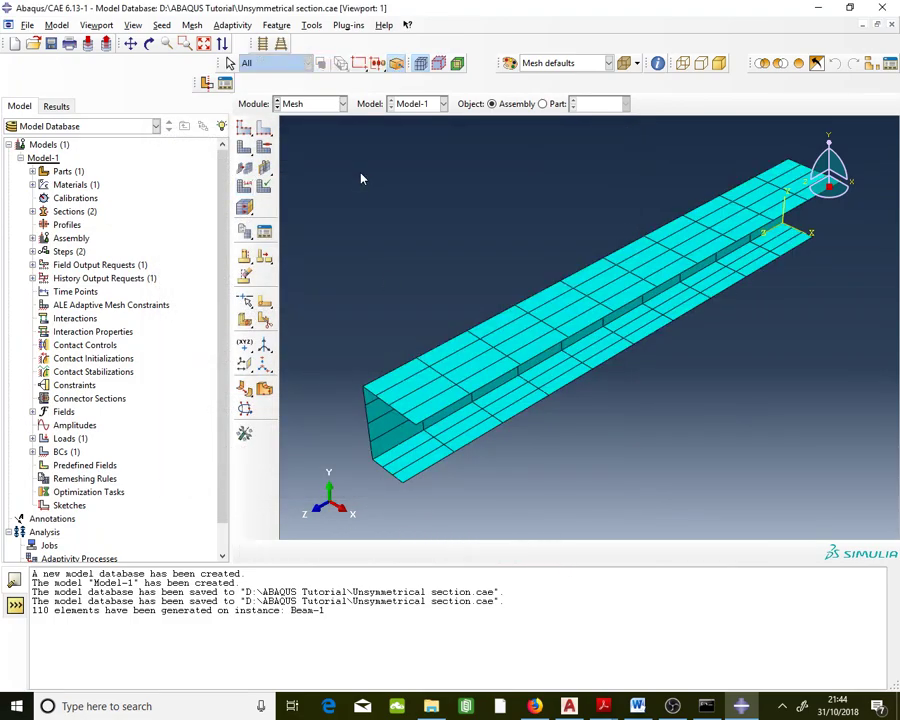
# Create a full analysis job for Model-1 with the default settings and submit it.
pyautogui.click(327, 105)
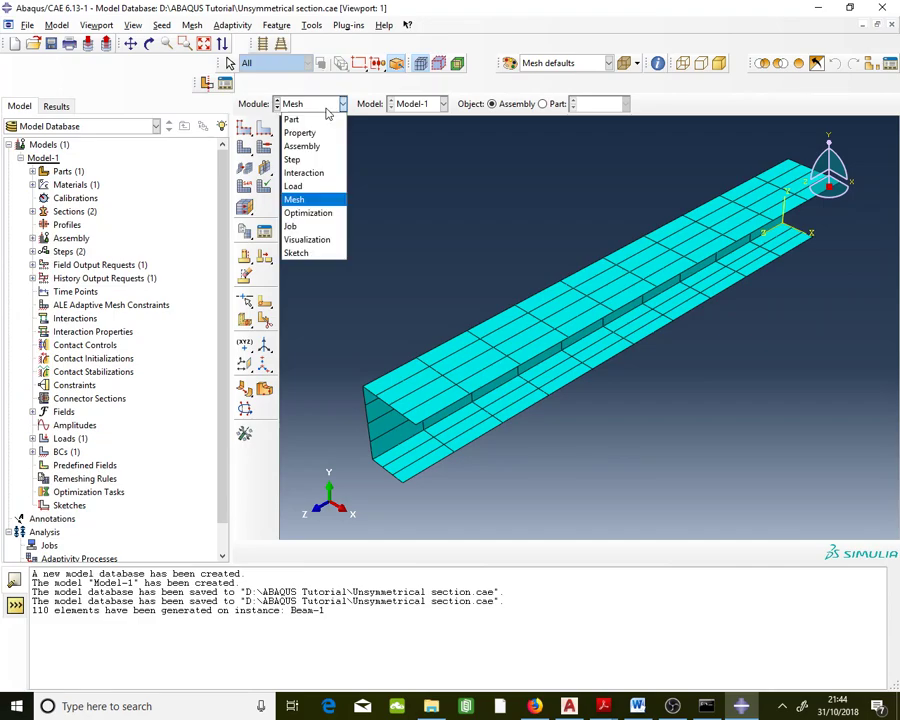
pyautogui.click(298, 226)
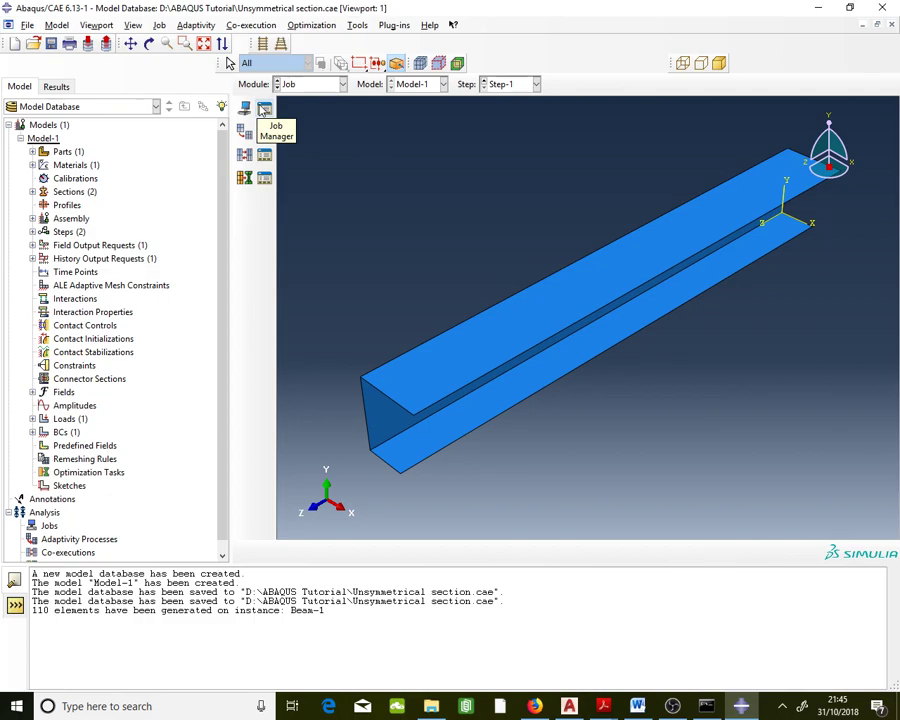
pyautogui.click(263, 110)
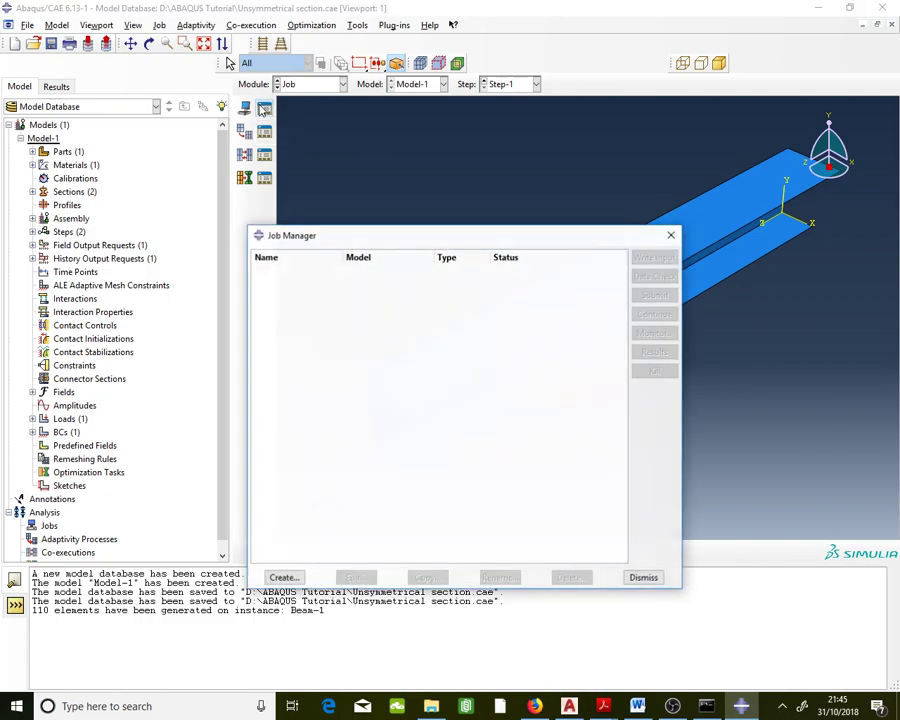
pyautogui.click(280, 578)
pyautogui.click(352, 456)
pyautogui.click(236, 451)
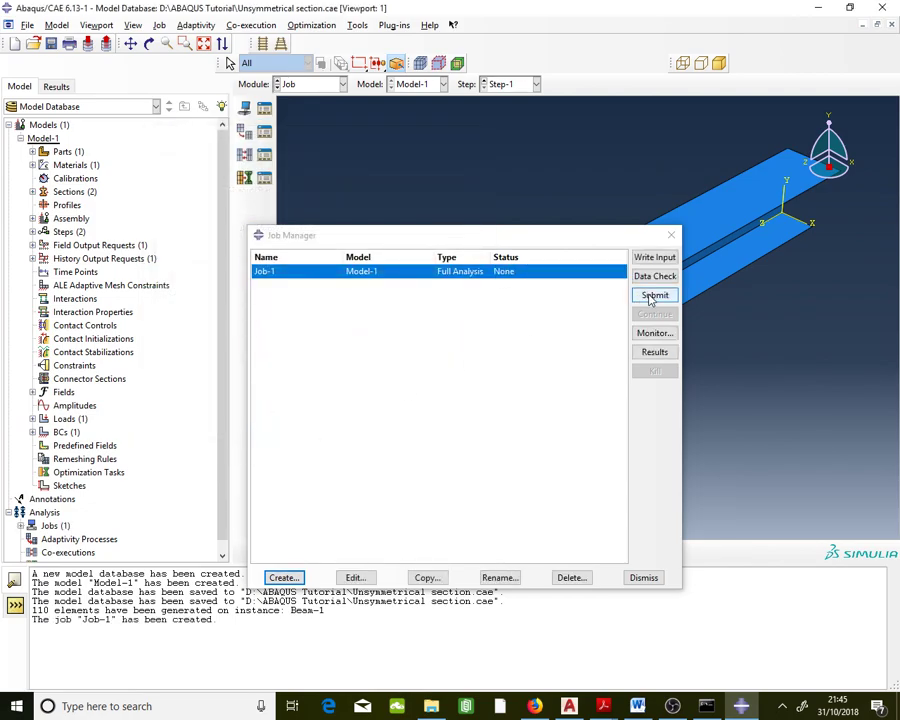
pyautogui.click(652, 296)
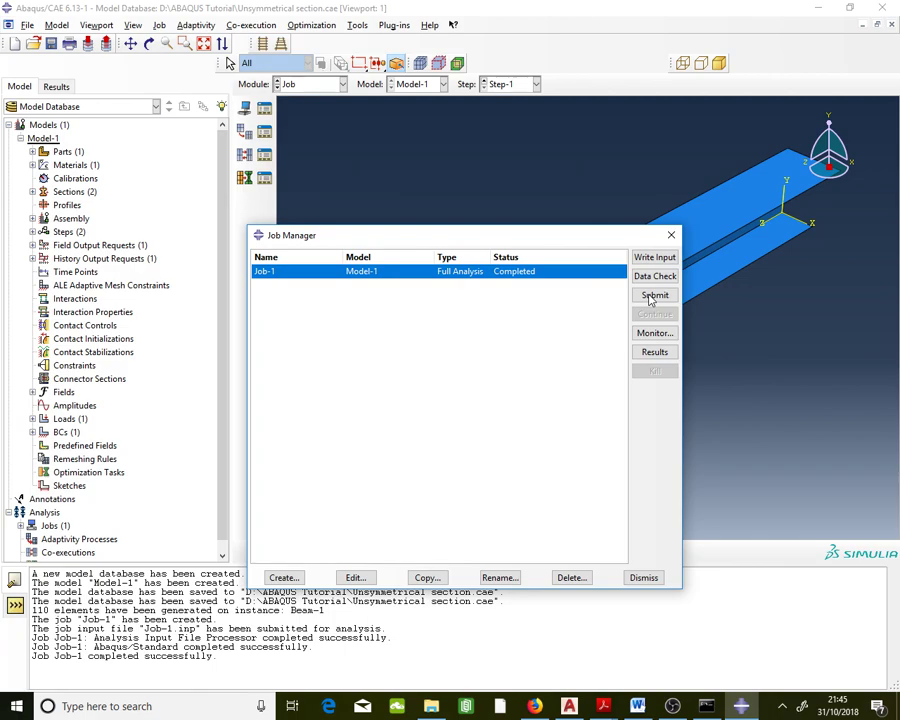
# Open the completed job's results, plot Mises stress contours on the deformed beam and examine them from several angles.
pyautogui.click(662, 352)
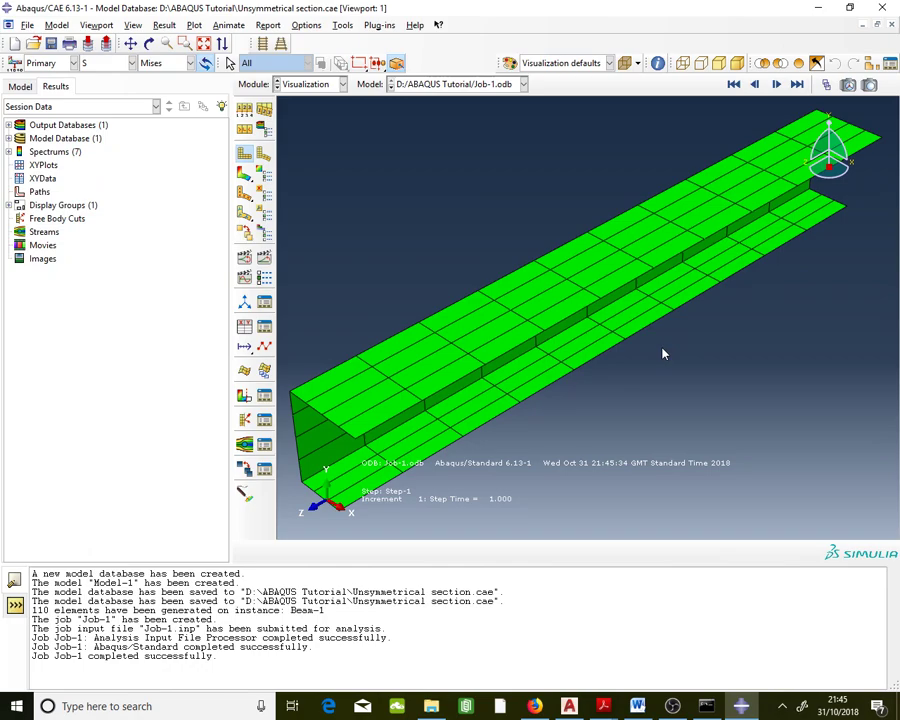
pyautogui.click(243, 177)
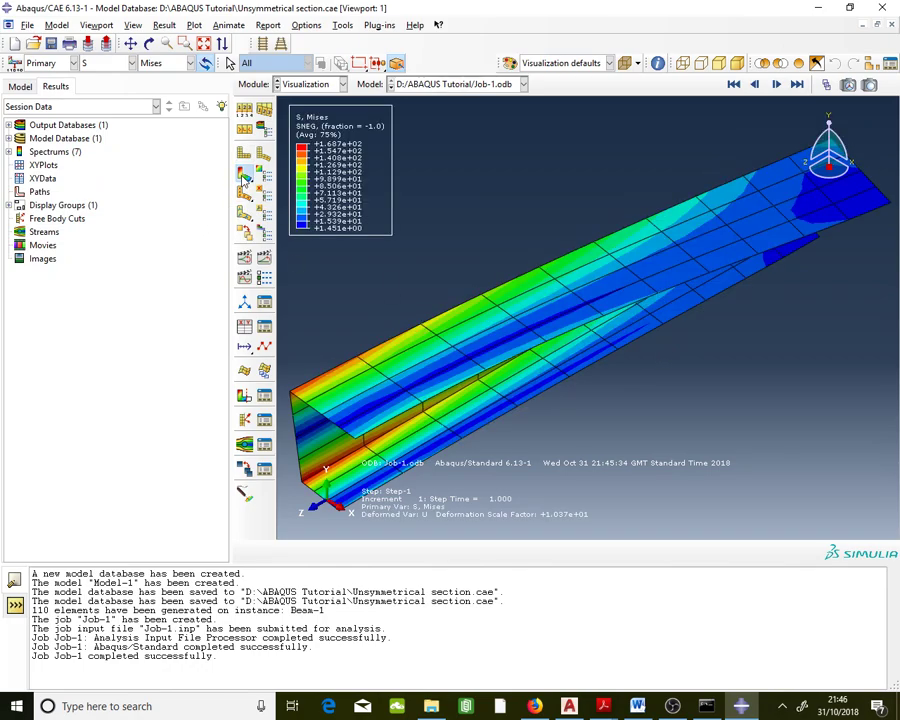
pyautogui.scroll(-3, 524, 300)
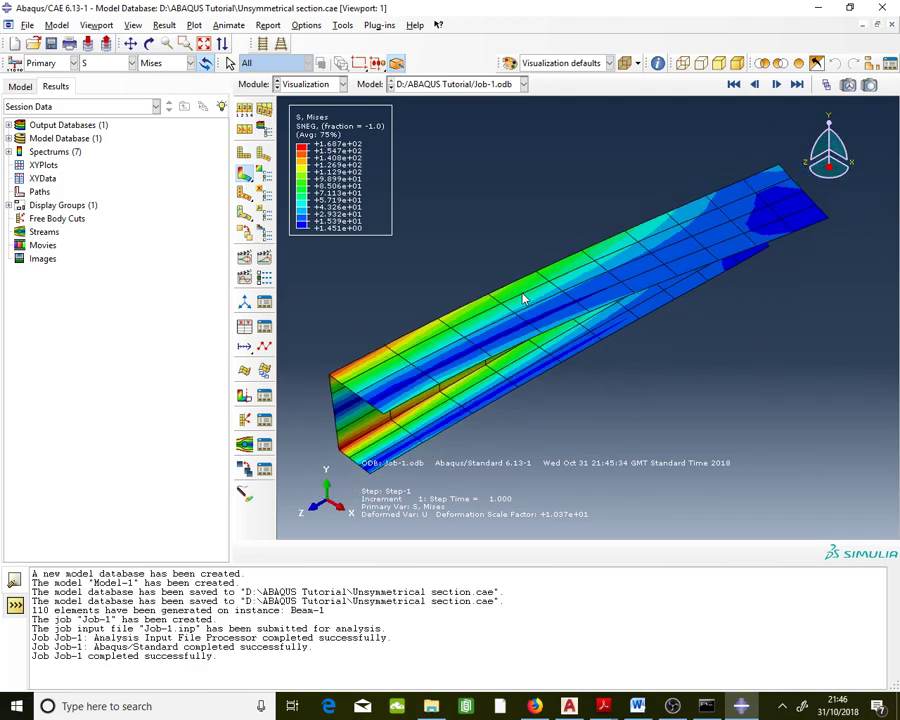
pyautogui.click(149, 43)
pyautogui.moveTo(480, 330); pyautogui.dragTo(400, 267)
pyautogui.moveTo(565, 342); pyautogui.dragTo(772, 245)
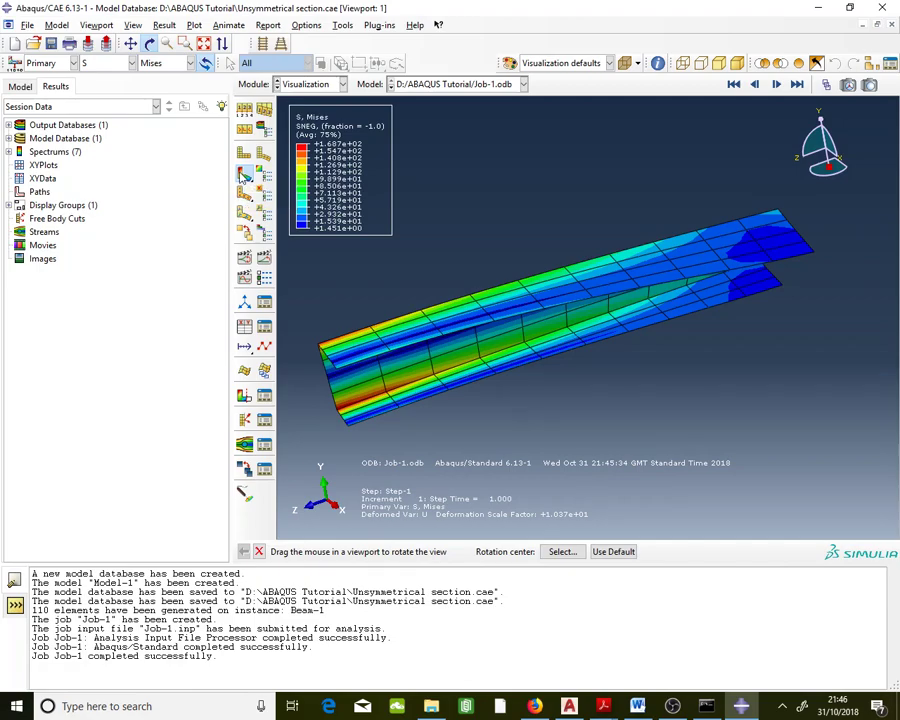
pyautogui.moveTo(409, 199); pyautogui.dragTo(312, 343)
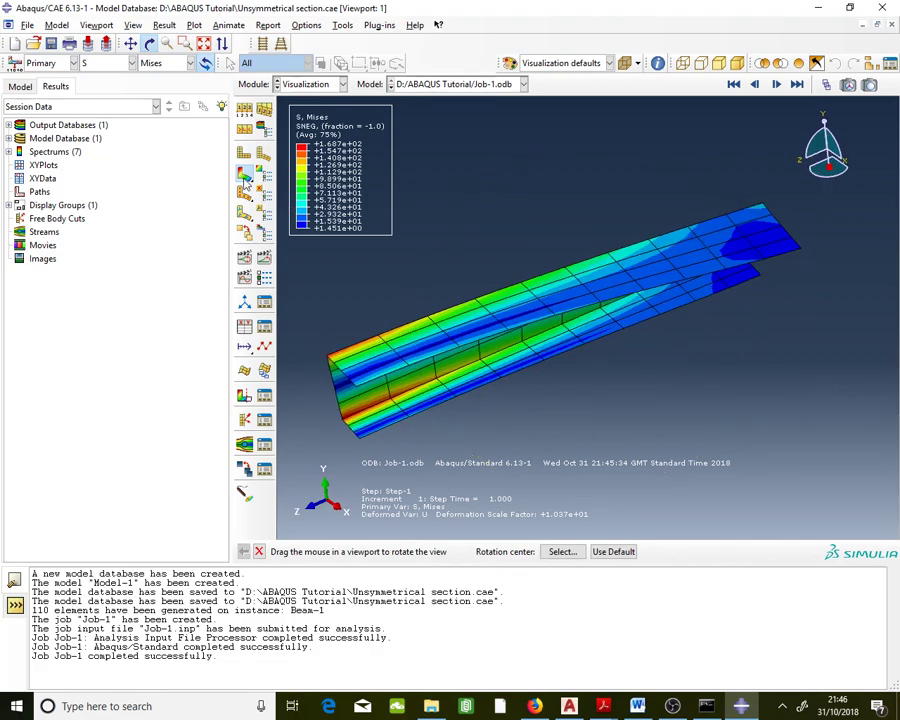
pyautogui.press('Escape')
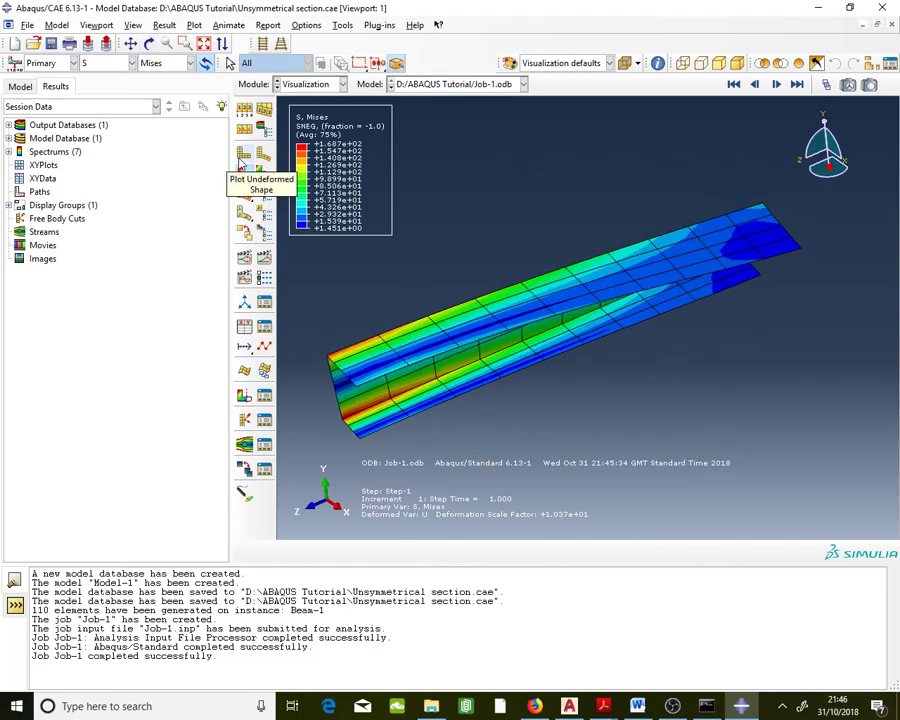
# Switch the contour plot to displacement U and show its vertical component U2.
pyautogui.click(105, 62)
pyautogui.click(116, 215)
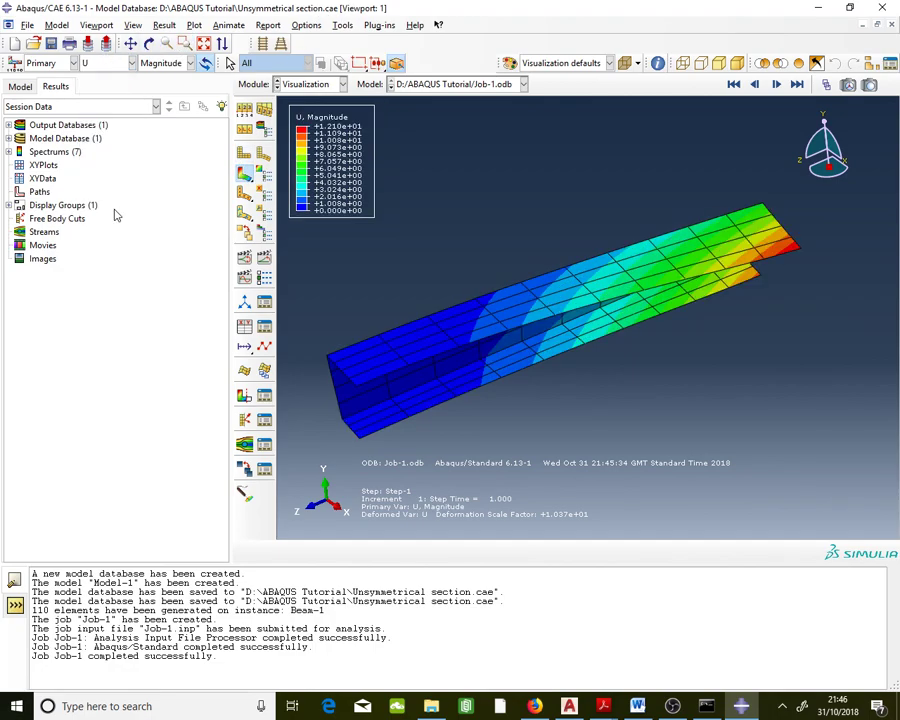
pyautogui.click(163, 62)
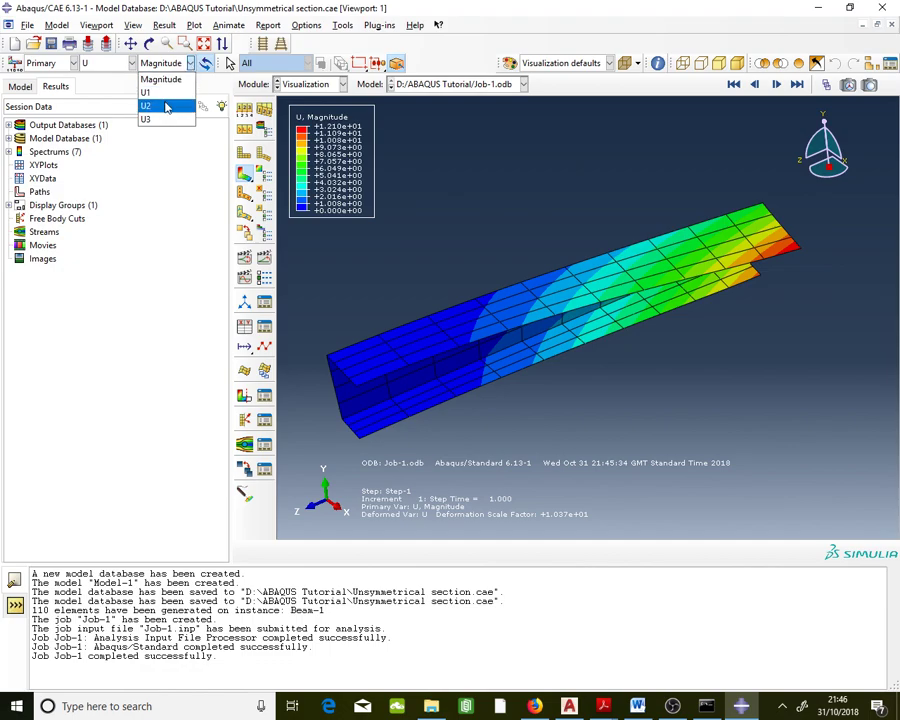
pyautogui.click(167, 105)
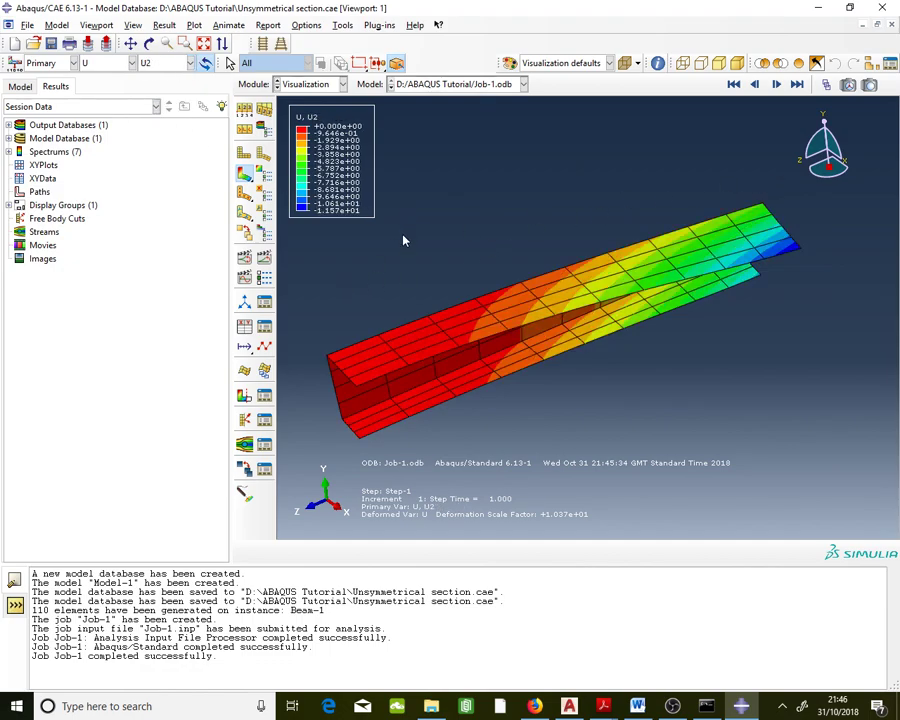
# Start a new node list path named AB.
pyautogui.click(348, 27)
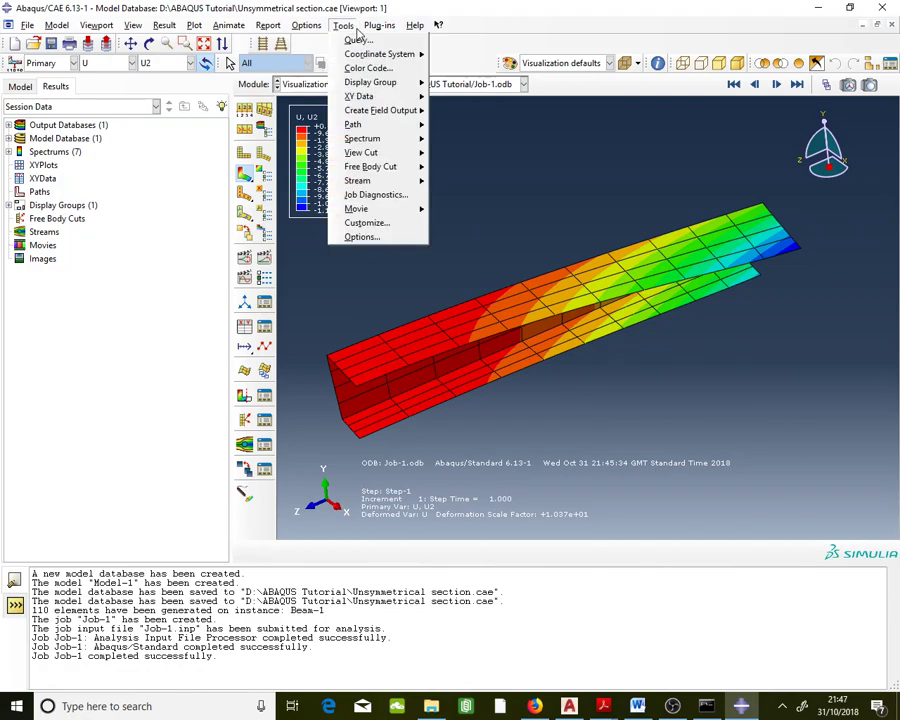
pyautogui.moveTo(376, 99)
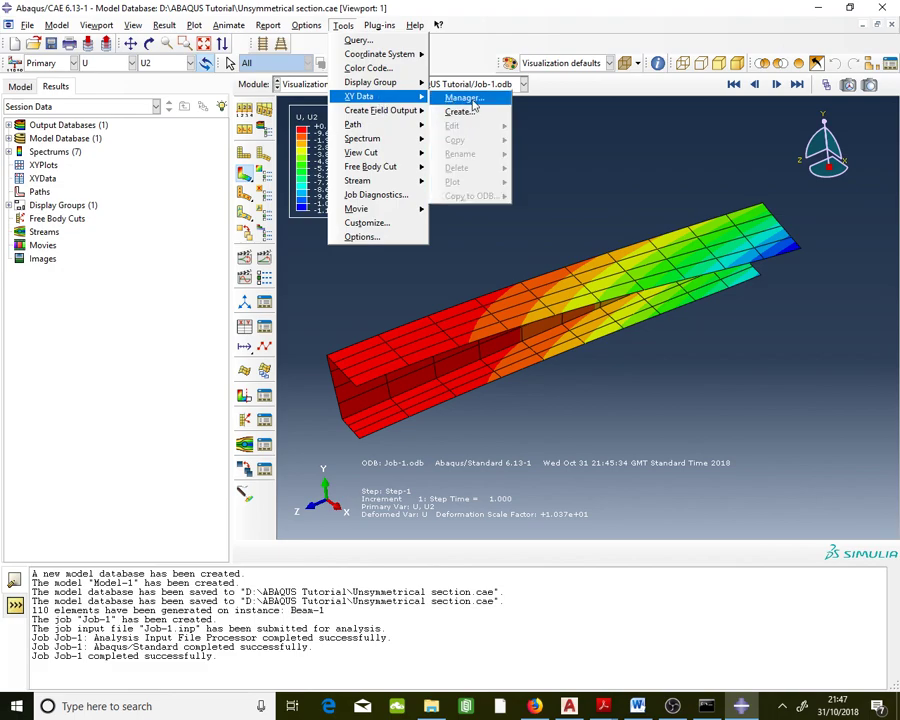
pyautogui.moveTo(383, 125)
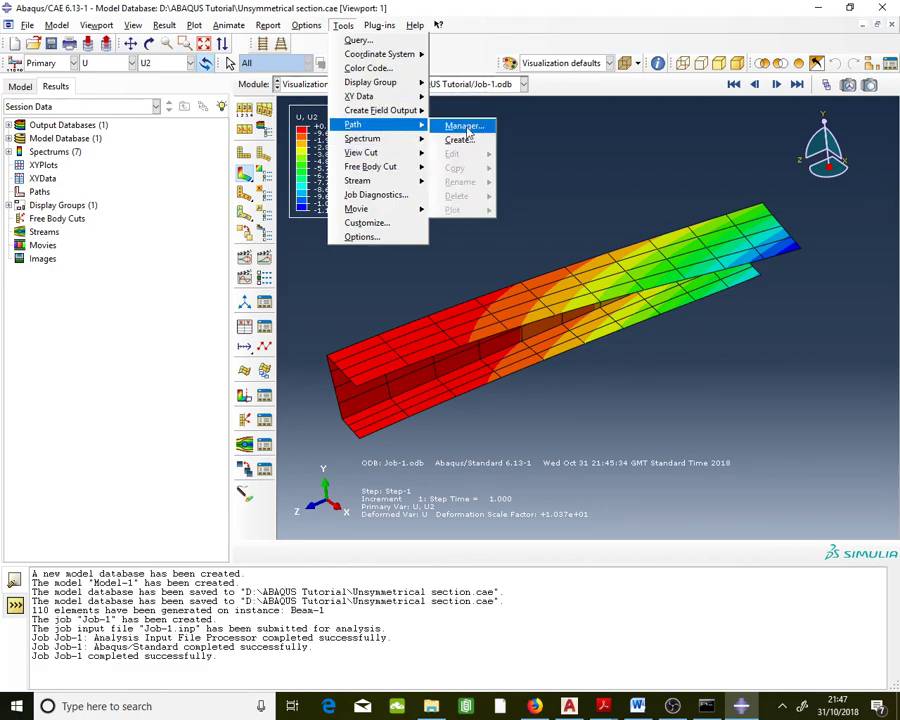
pyautogui.click(465, 125)
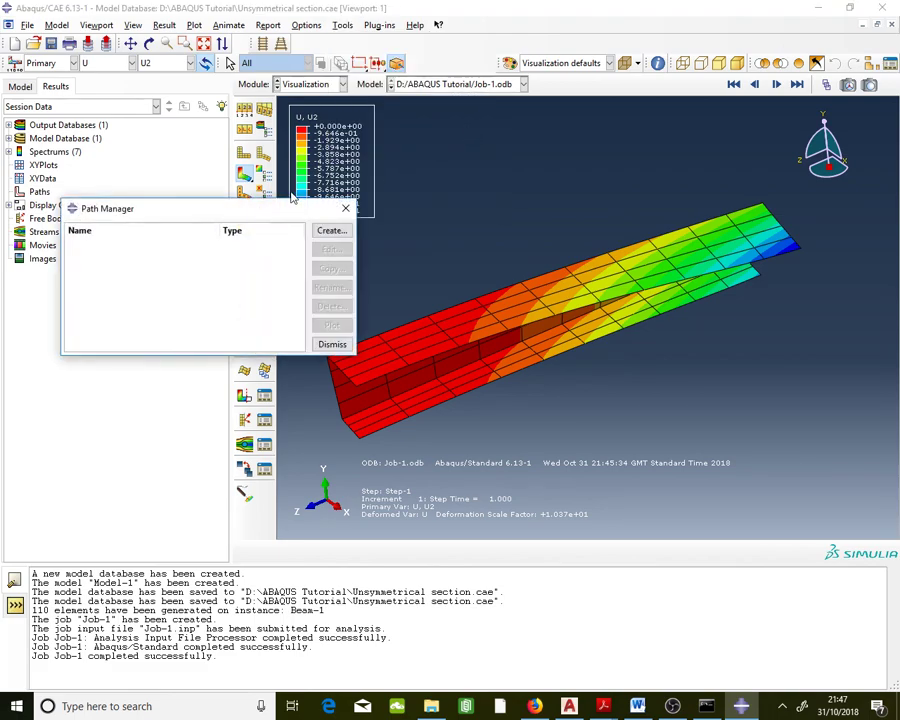
pyautogui.moveTo(291, 212); pyautogui.dragTo(220, 131)
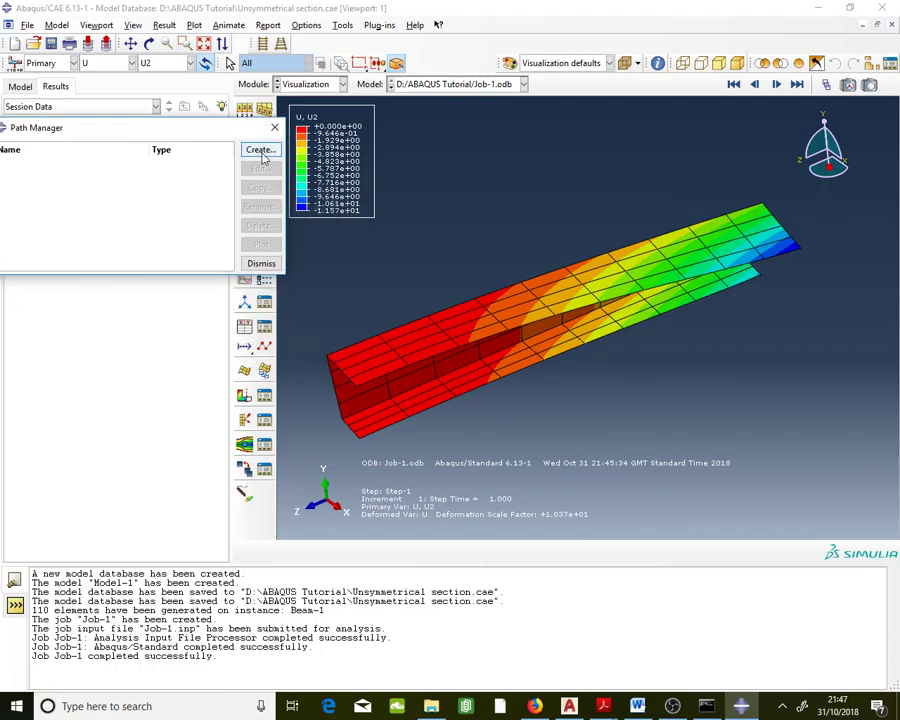
pyautogui.click(261, 151)
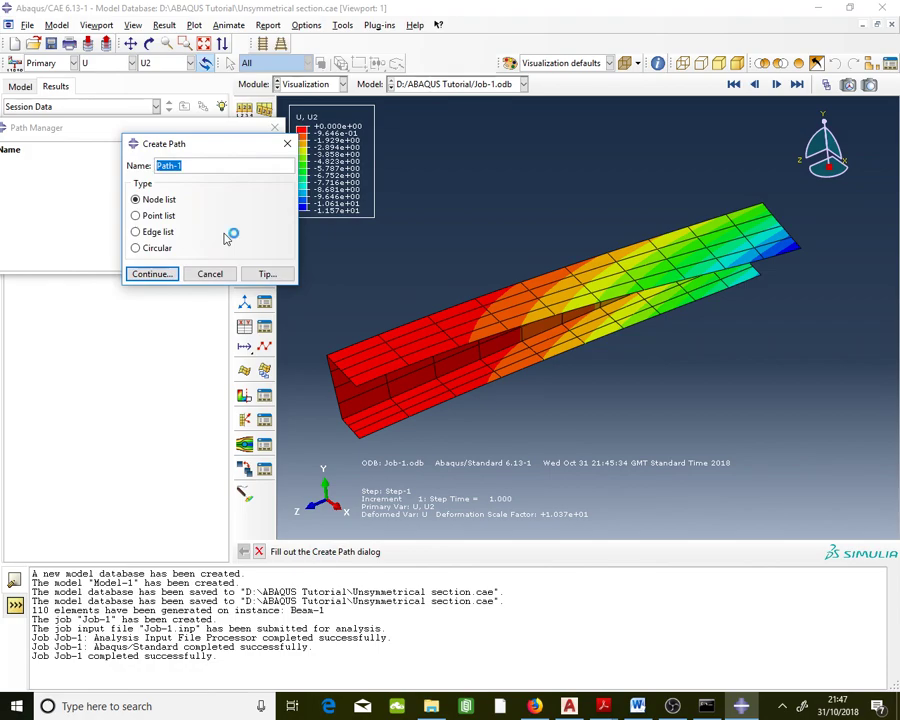
pyautogui.press('capslock')
pyautogui.write('AB')
pyautogui.click(167, 279)
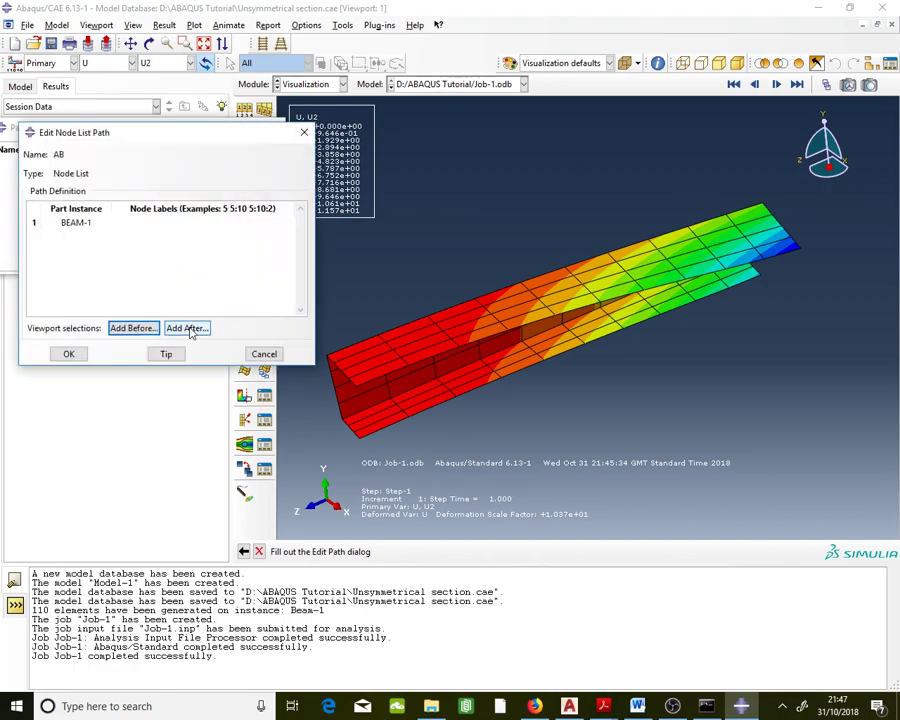
# Add all nodes along the upper flange–web junction edge to path AB, in order from the fixed end to the free tip, and save it.
pyautogui.click(188, 328)
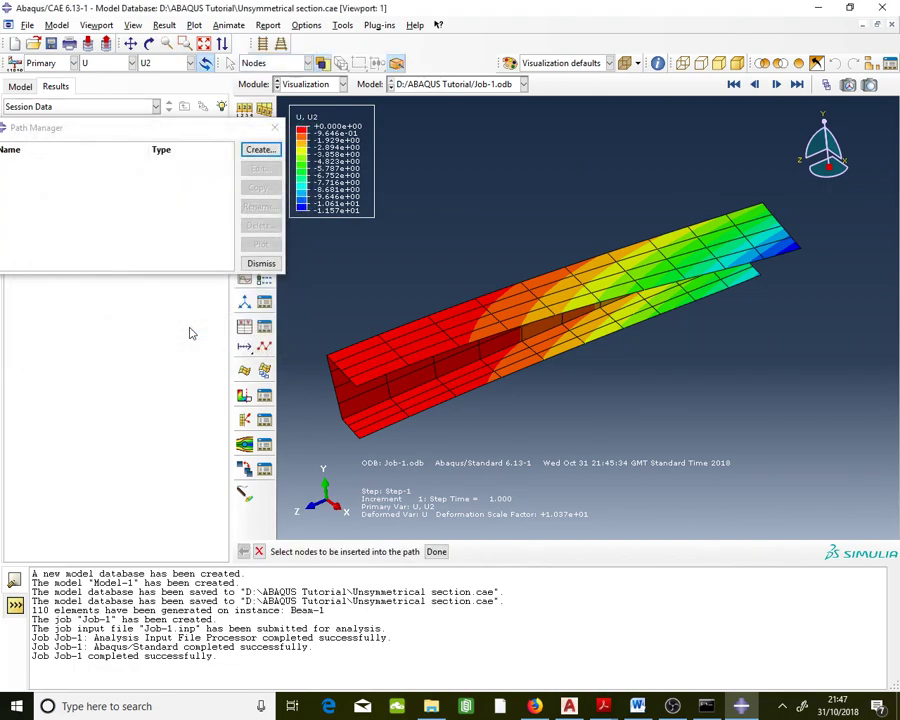
pyautogui.click(328, 358)
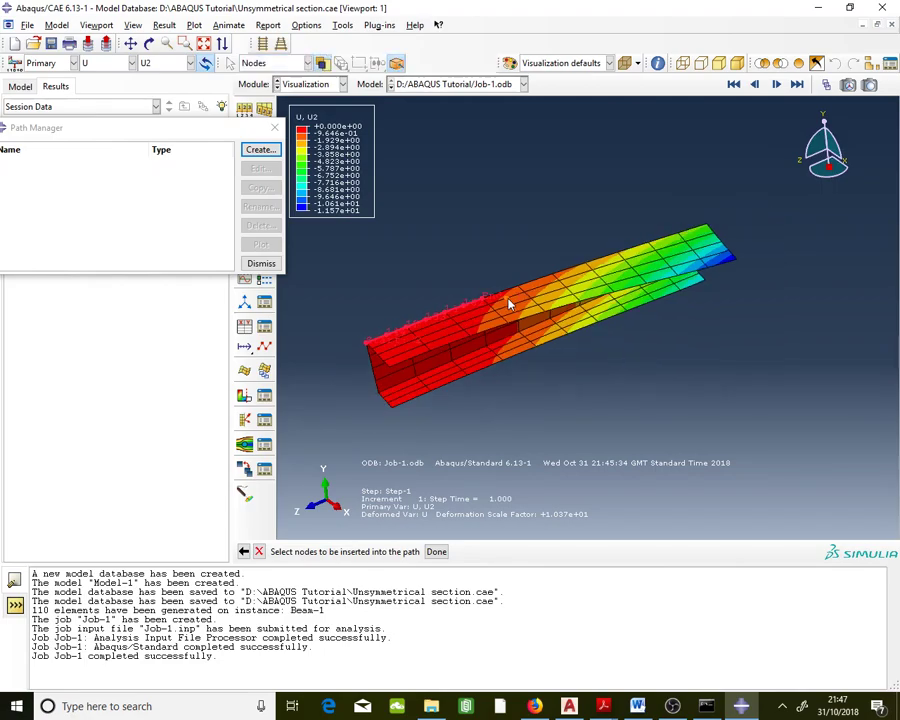
pyautogui.scroll(-3, 510, 300)
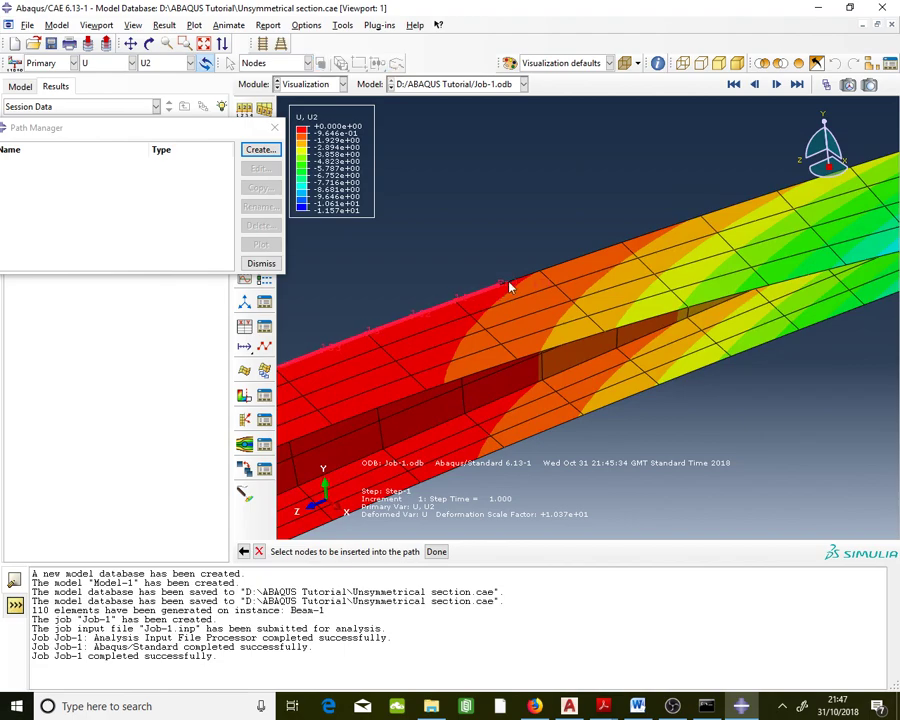
pyautogui.click(540, 270)
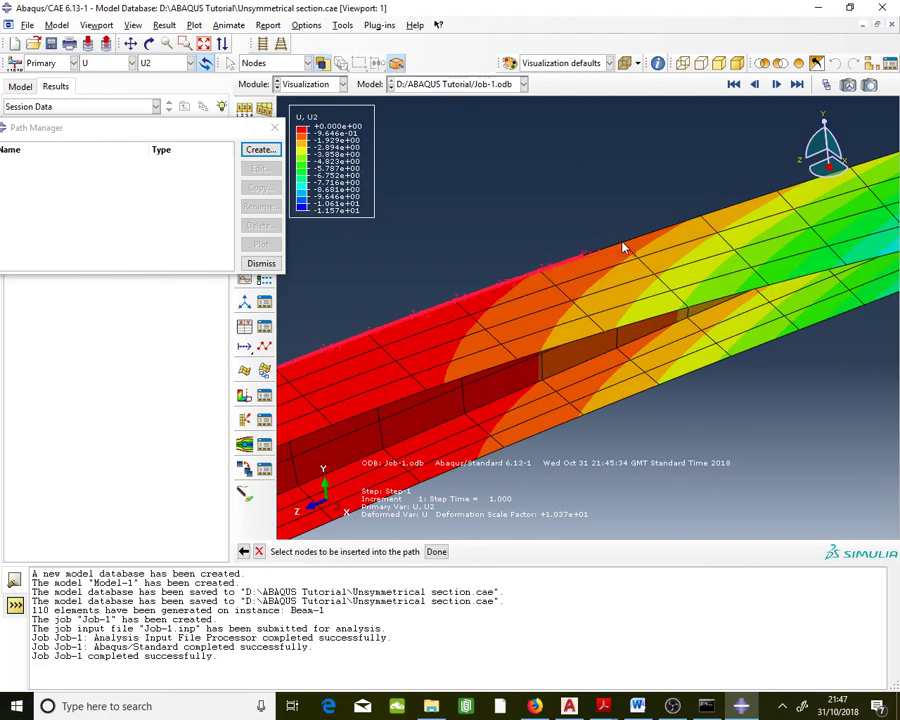
pyautogui.scroll(2, 470, 287)
pyautogui.scroll(-2, 606, 254)
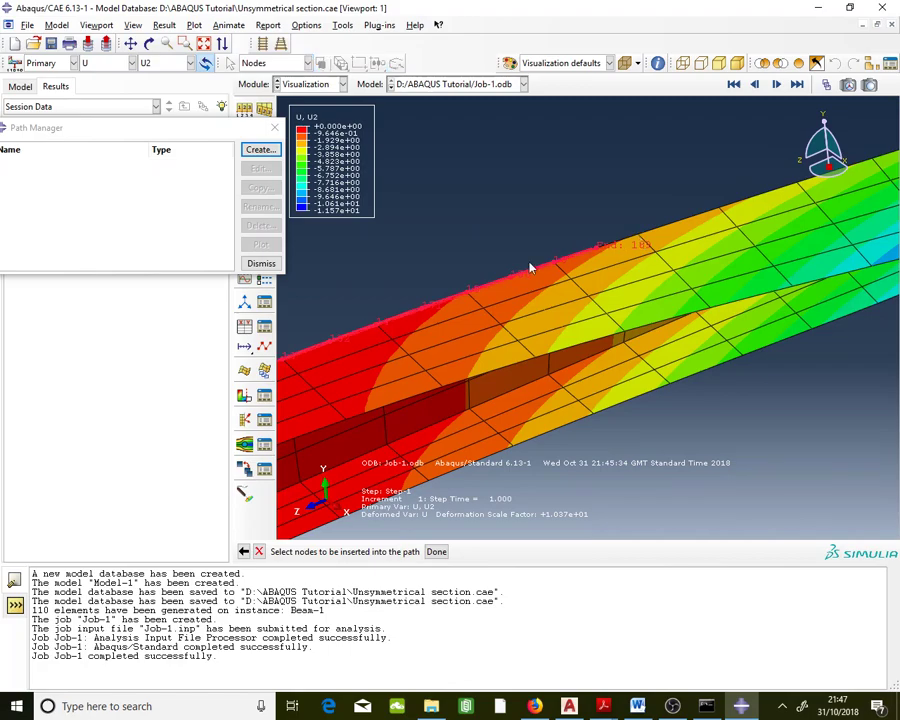
pyautogui.scroll(1, 609, 252)
pyautogui.scroll(-3, 609, 252)
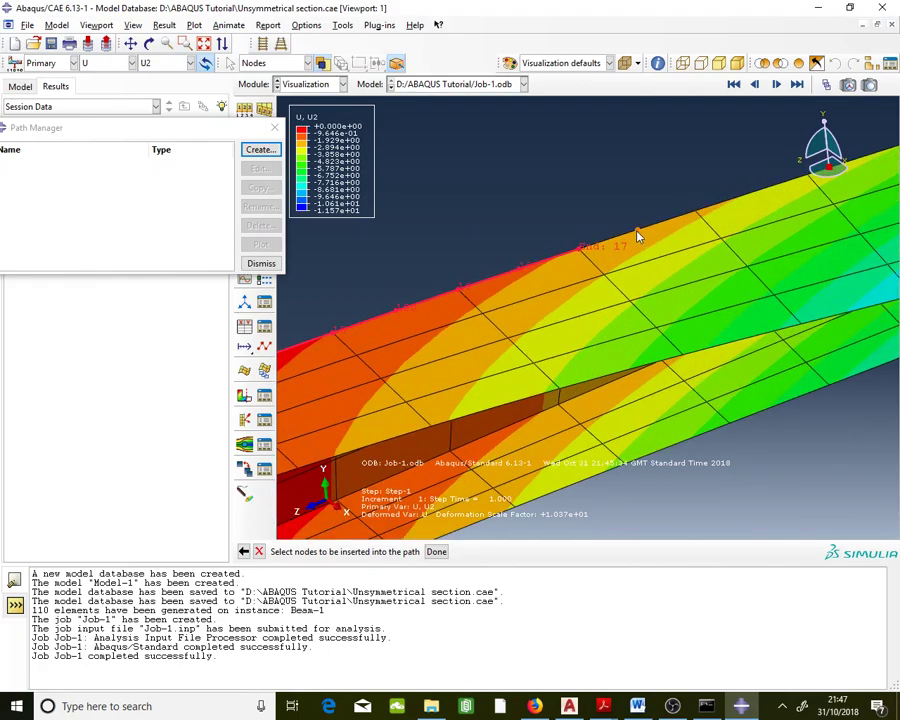
pyautogui.click(697, 218)
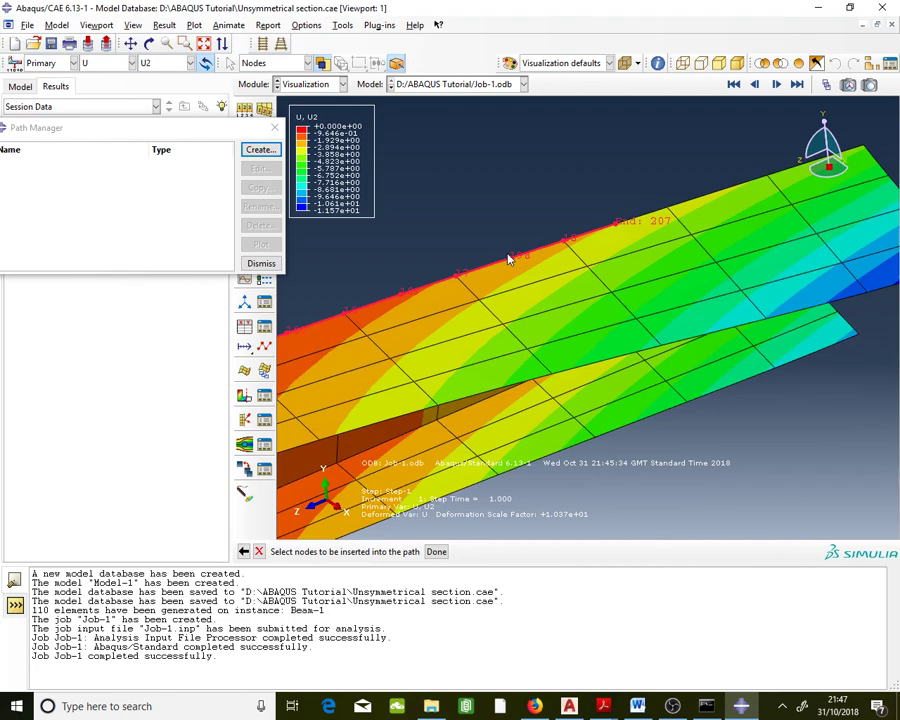
pyautogui.click(665, 211)
pyautogui.keyDown('ctrl'); pyautogui.keyDown('alt'); pyautogui.moveTo(527, 262); pyautogui.dragTo(656, 221); pyautogui.keyUp('alt'); pyautogui.keyUp('ctrl')
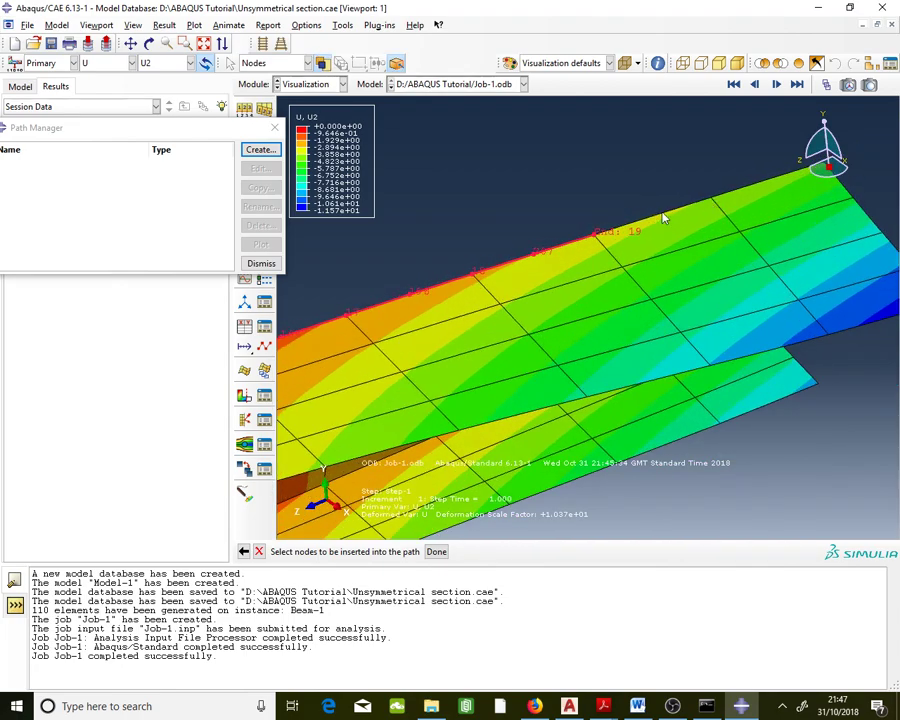
pyautogui.click(652, 216)
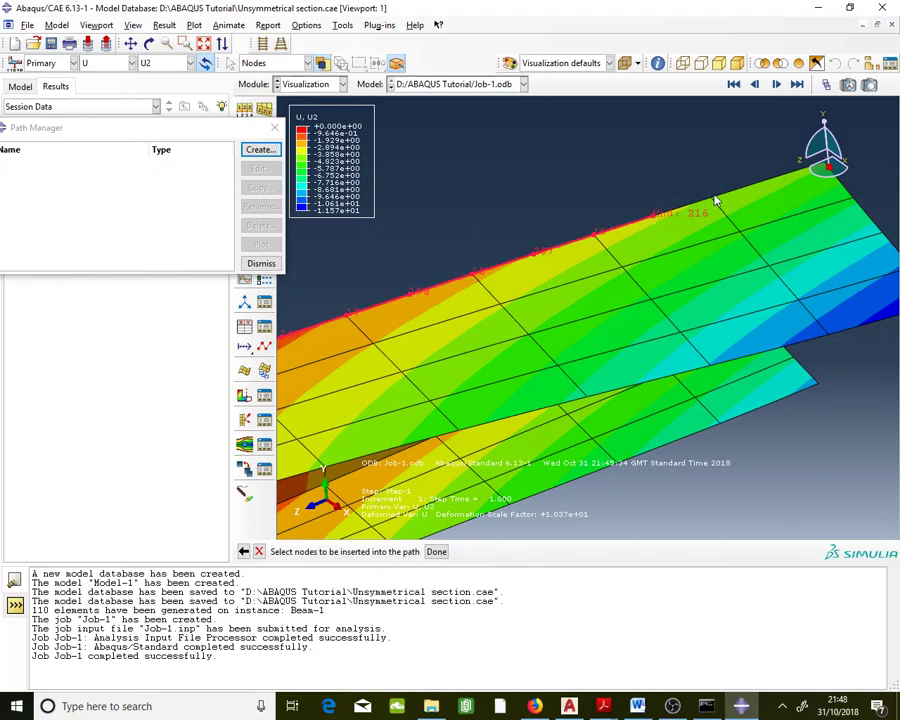
pyautogui.moveTo(712, 203)
pyautogui.keyDown('ctrl'); pyautogui.keyDown('alt'); pyautogui.mouseDown()
pyautogui.moveTo(536, 242)
pyautogui.moveTo(673, 201)
pyautogui.moveTo(714, 211)
pyautogui.mouseUp(); pyautogui.keyUp('alt'); pyautogui.keyUp('ctrl')
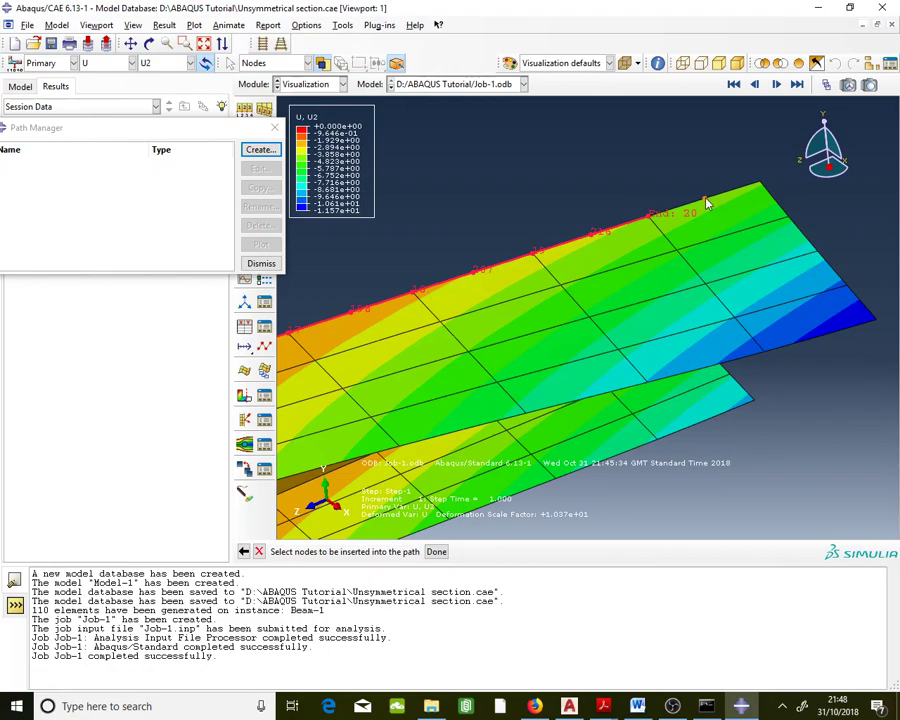
pyautogui.click(758, 188)
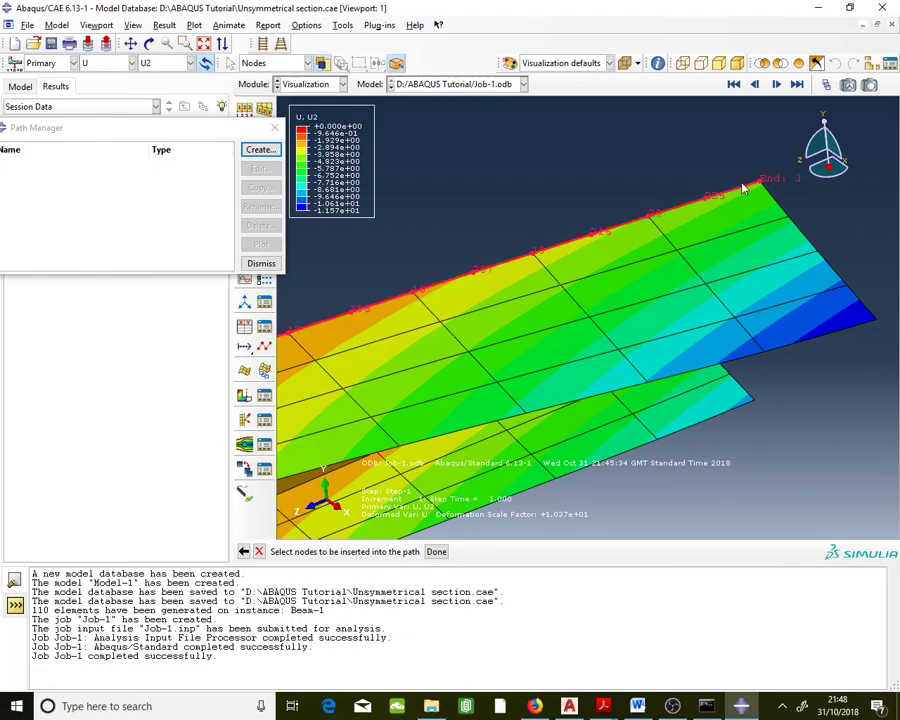
pyautogui.scroll(-5, 759, 183)
pyautogui.scroll(3, 757, 176)
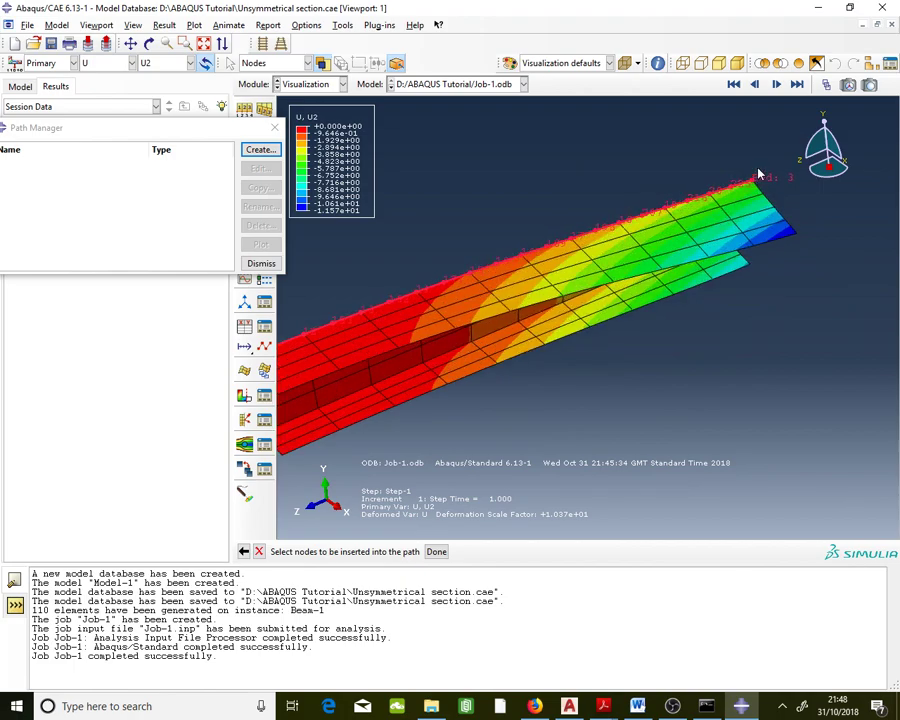
pyautogui.click(436, 551)
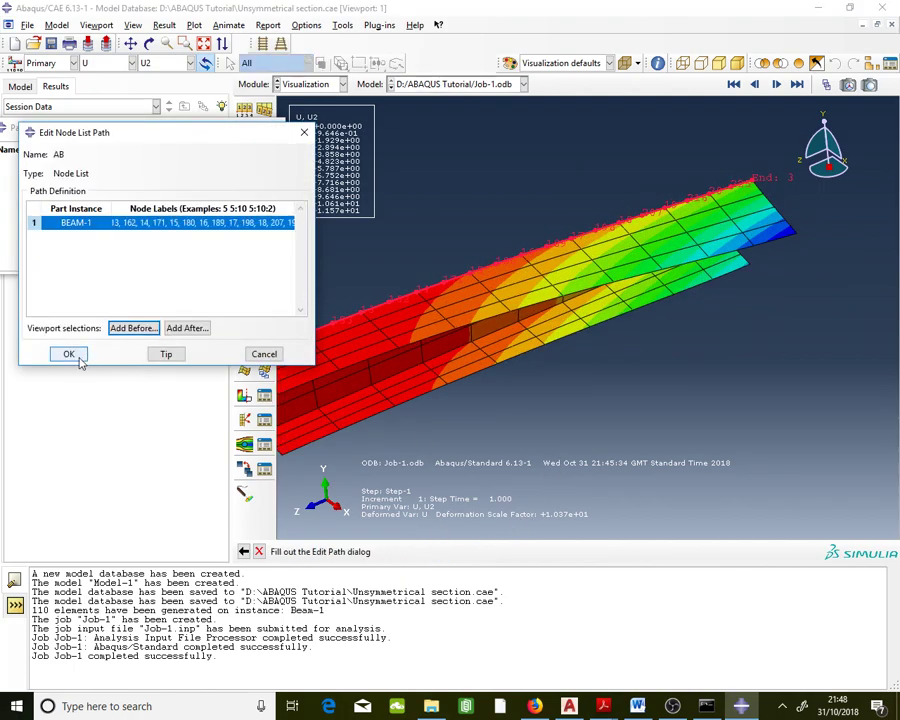
pyautogui.click(69, 354)
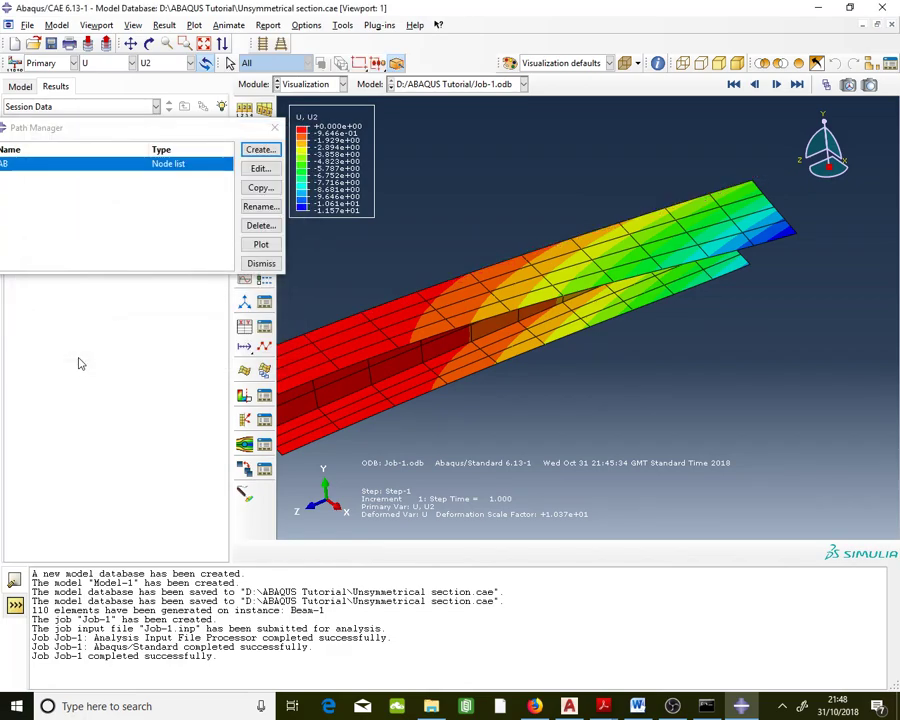
# Start a new XY data set that uses a path as its source.
pyautogui.scroll(2, 735, 187)
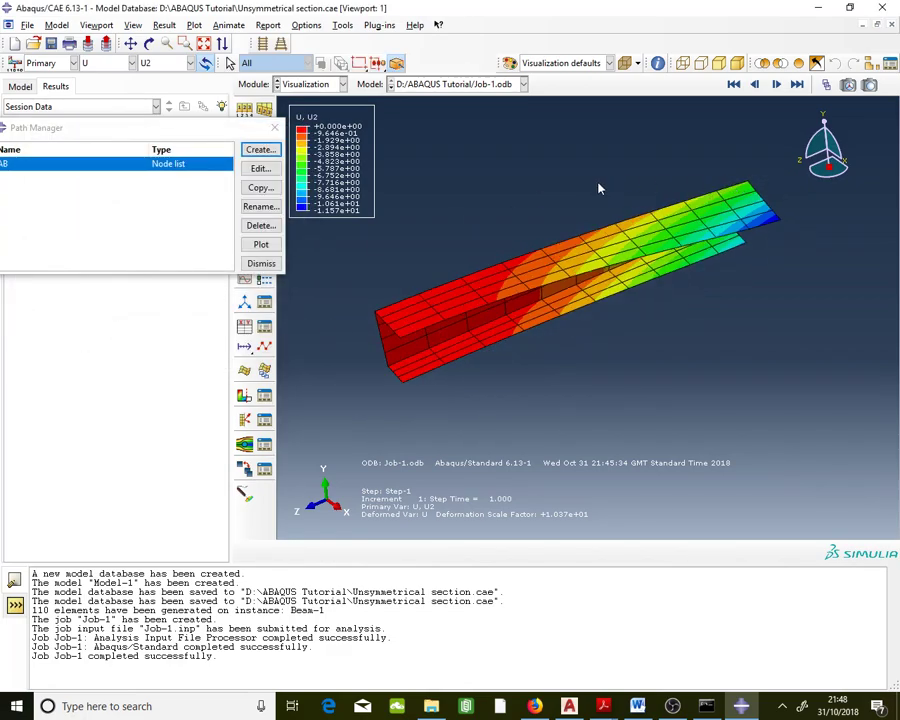
pyautogui.click(342, 26)
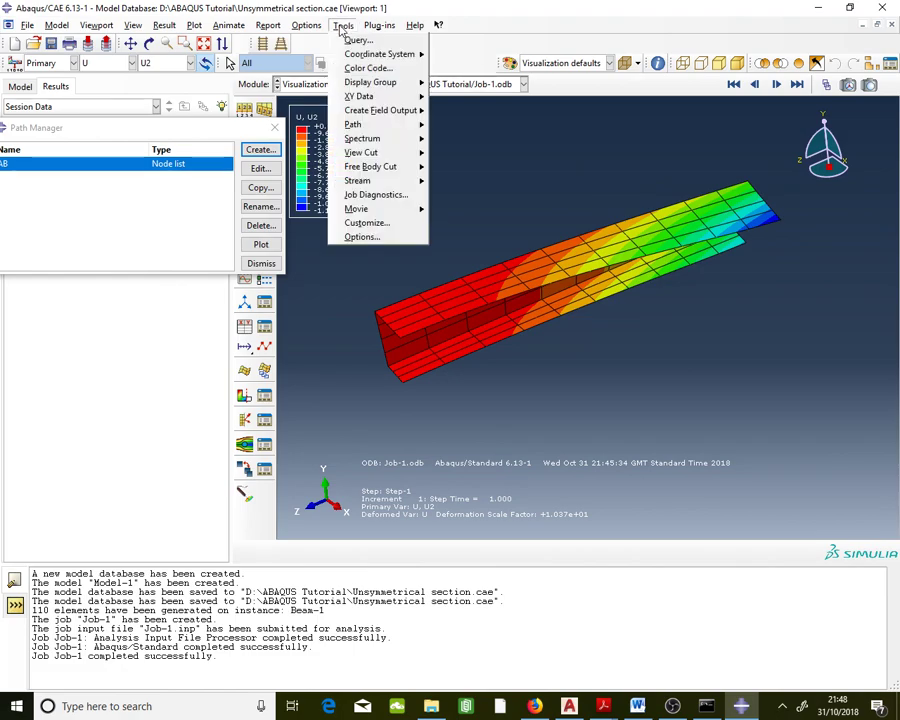
pyautogui.moveTo(380, 96)
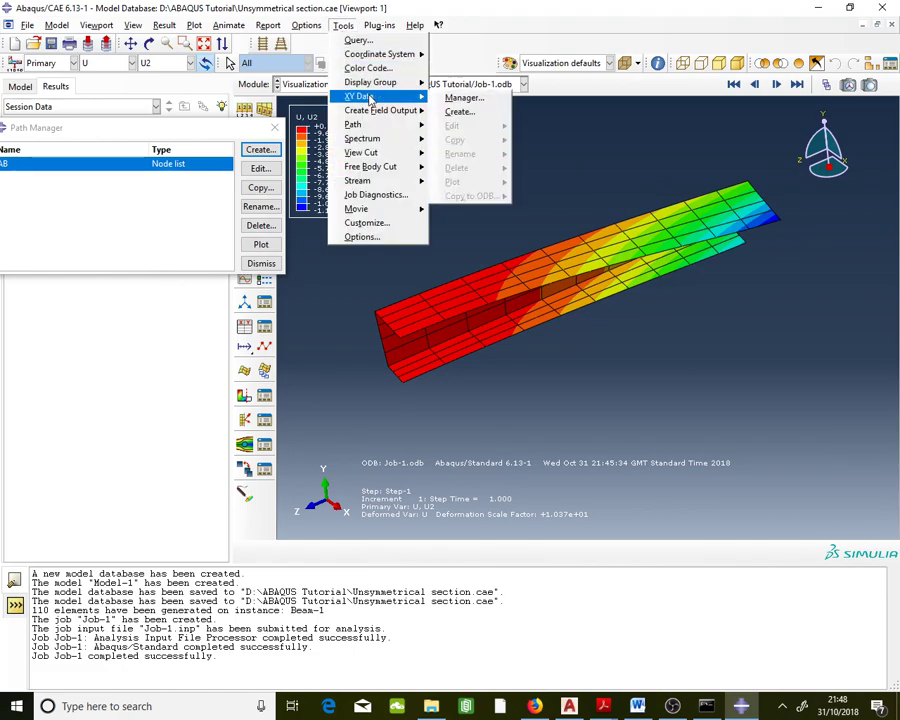
pyautogui.click(484, 106)
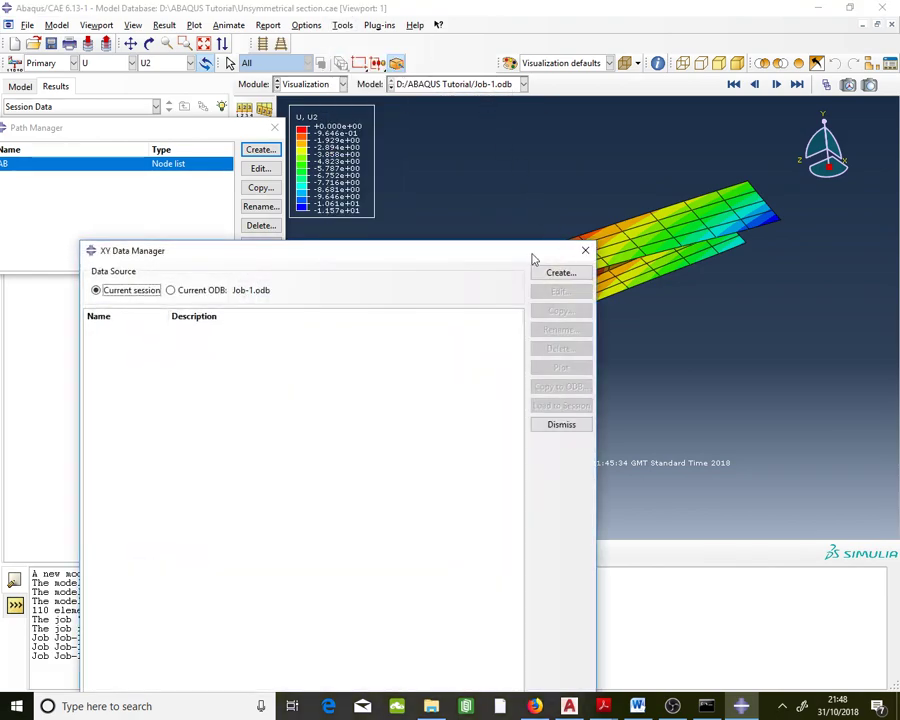
pyautogui.moveTo(528, 246); pyautogui.dragTo(472, 213)
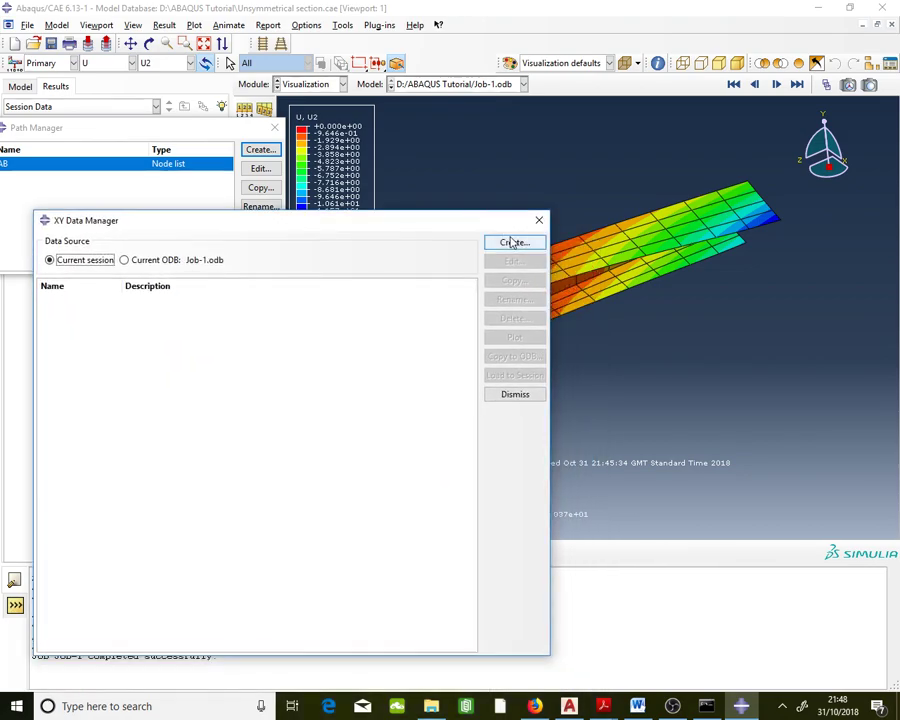
pyautogui.click(514, 242)
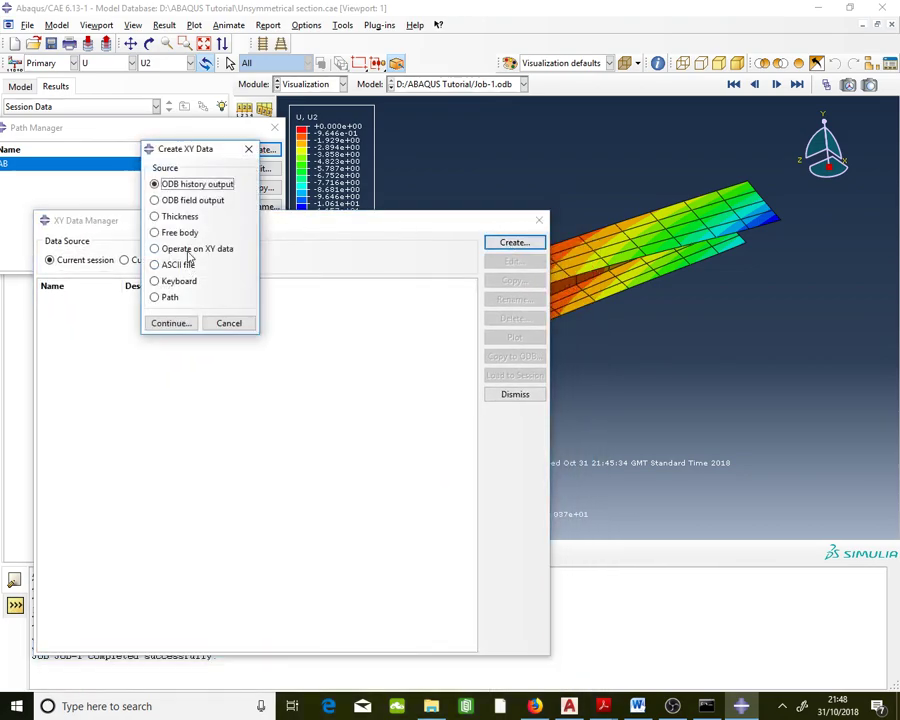
pyautogui.click(170, 298)
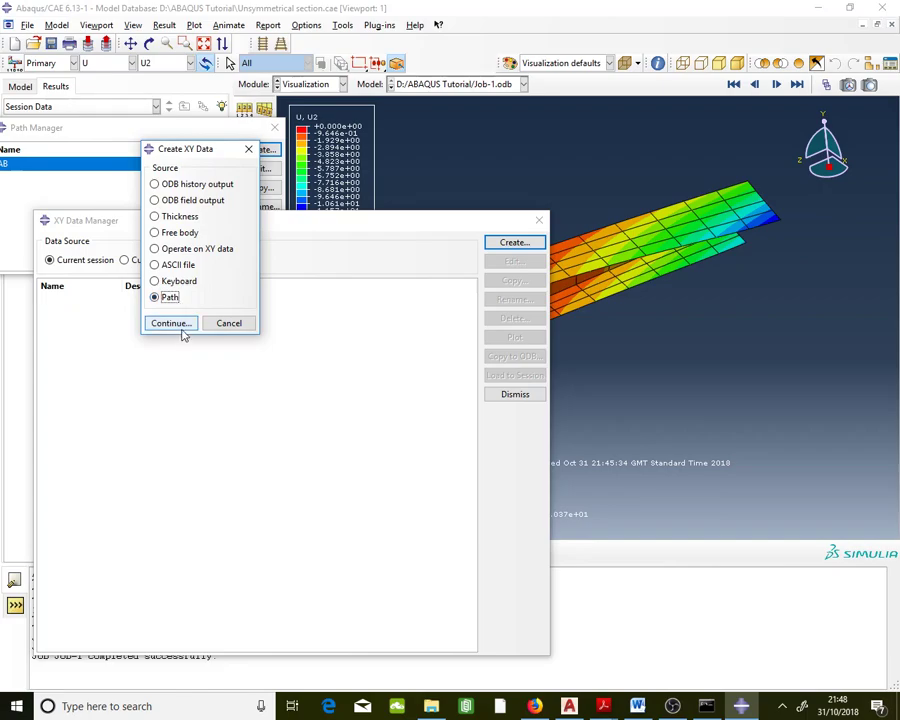
pyautogui.click(181, 326)
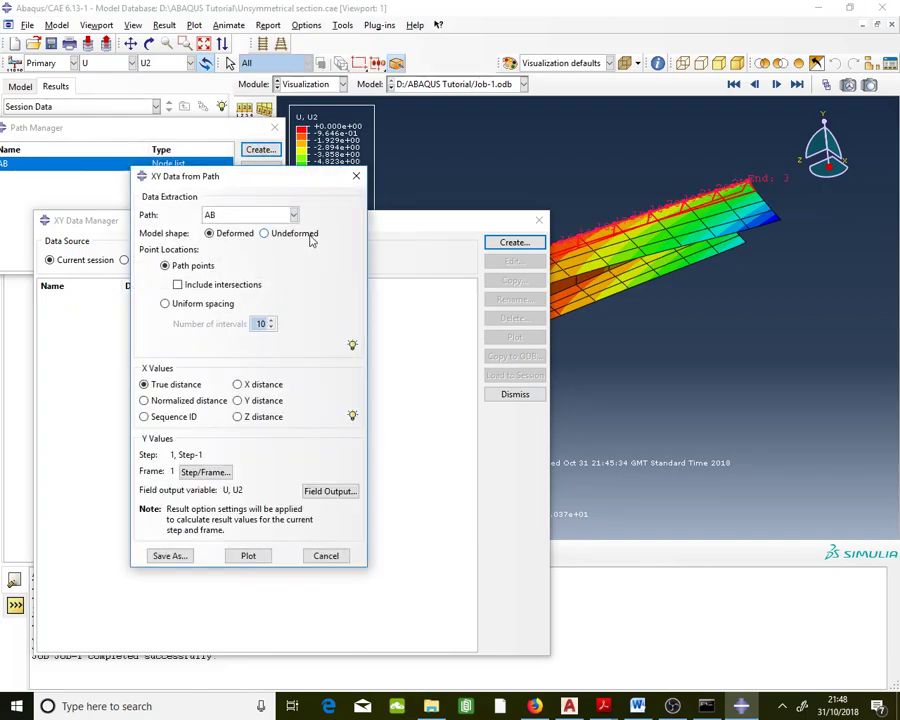
# Extract U2 along path AB on the undeformed shape against Z distance, and save the data under the default name.
pyautogui.click(293, 233)
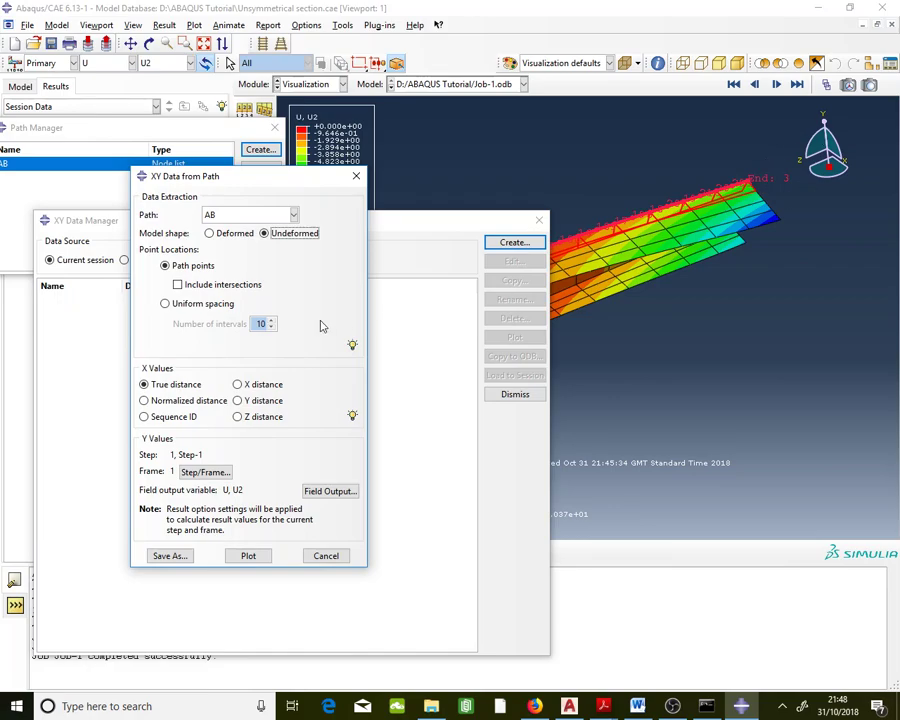
pyautogui.click(248, 416)
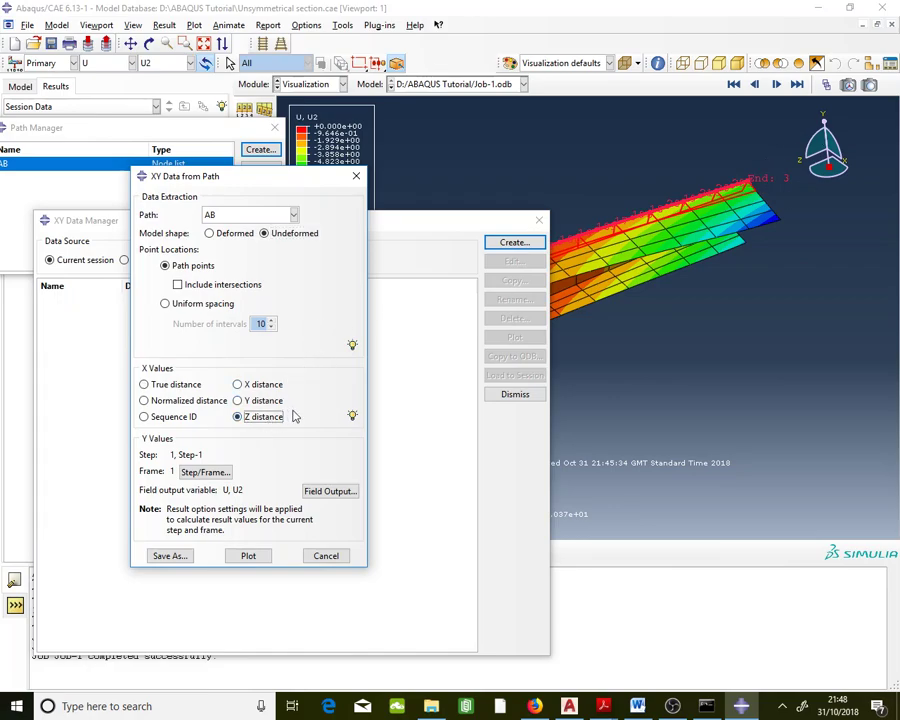
pyautogui.click(177, 562)
pyautogui.click(202, 409)
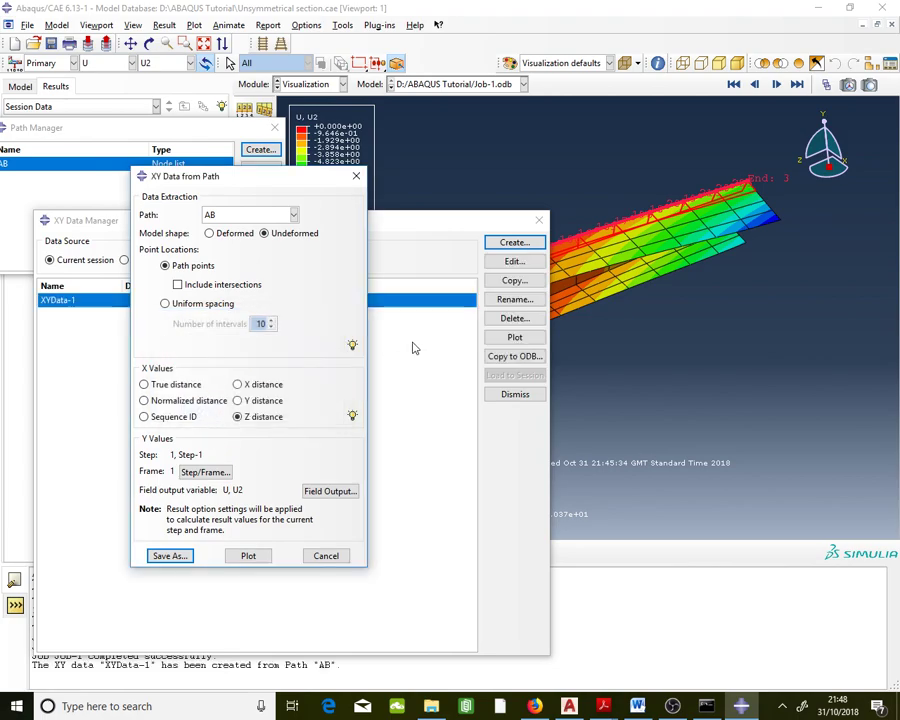
# Review the table of saved U2 values along path AB, and plot them as an XY curve.
pyautogui.doubleClick(419, 306)
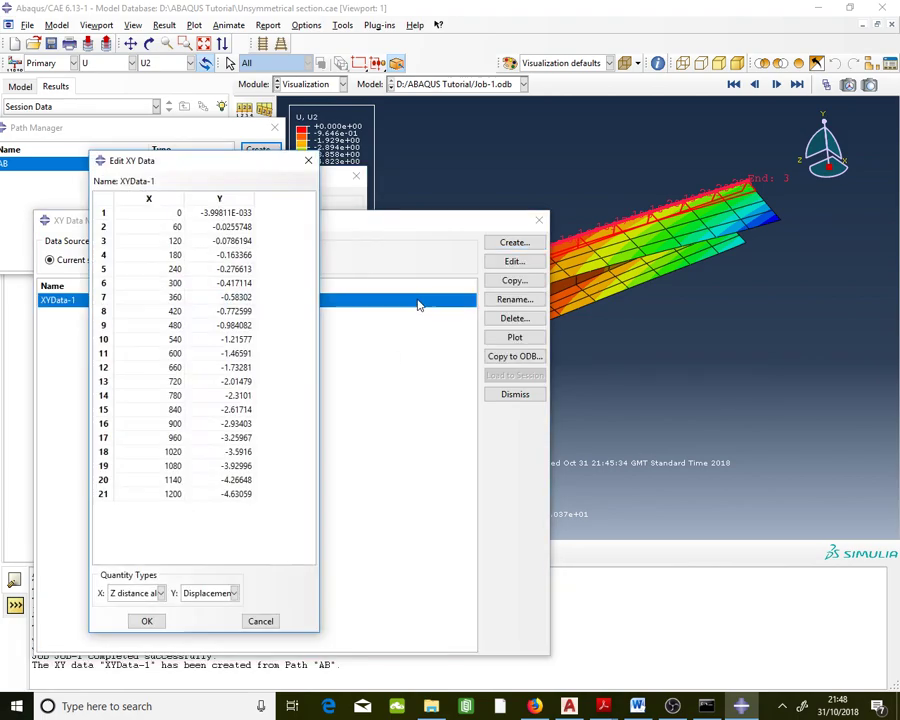
pyautogui.moveTo(230, 213); pyautogui.dragTo(240, 500)
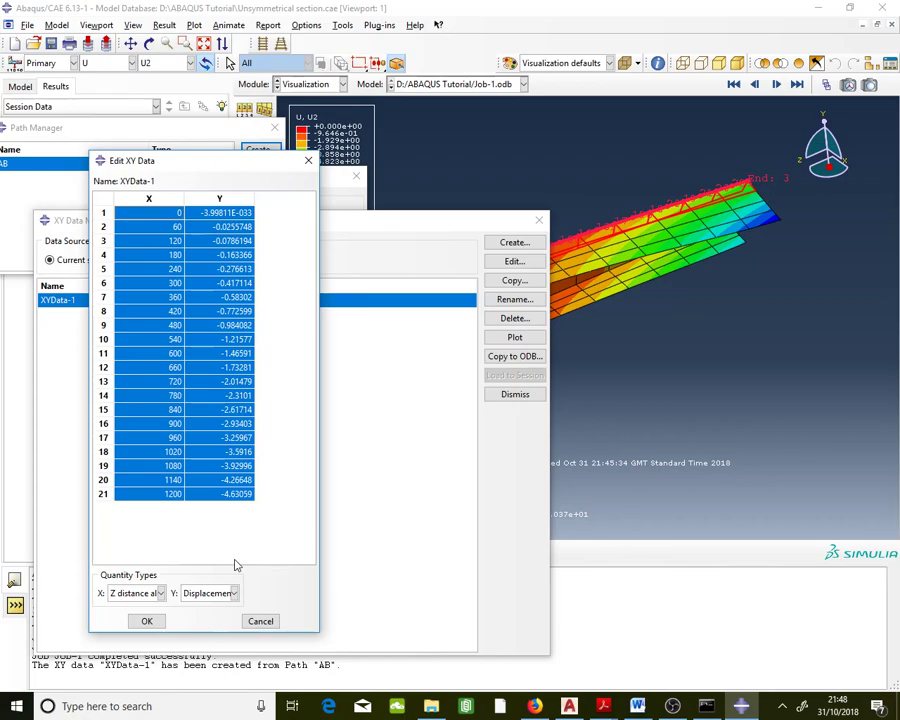
pyautogui.click(146, 621)
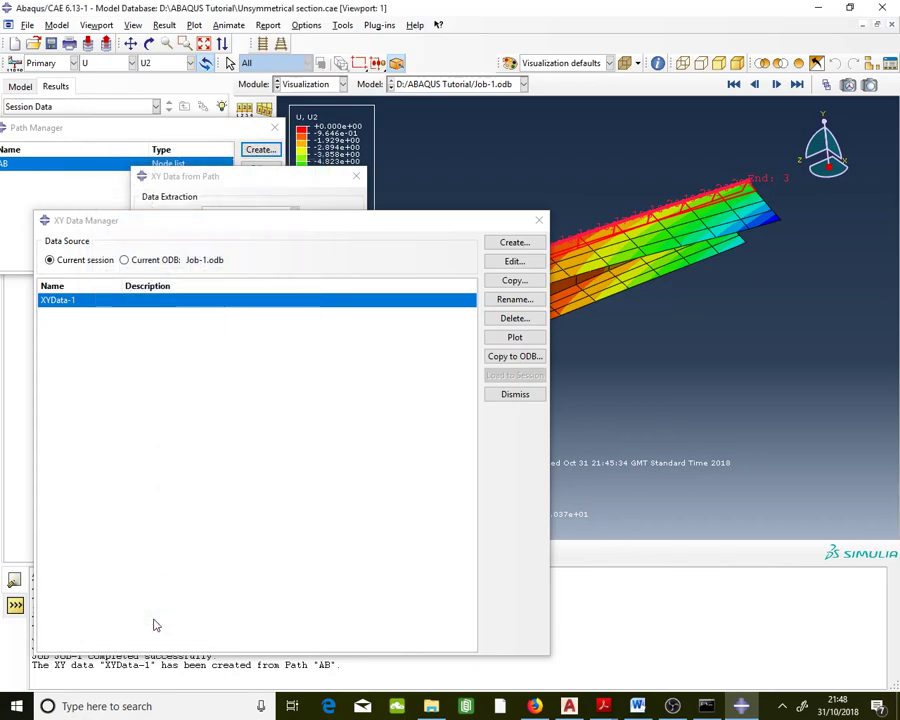
pyautogui.click(499, 339)
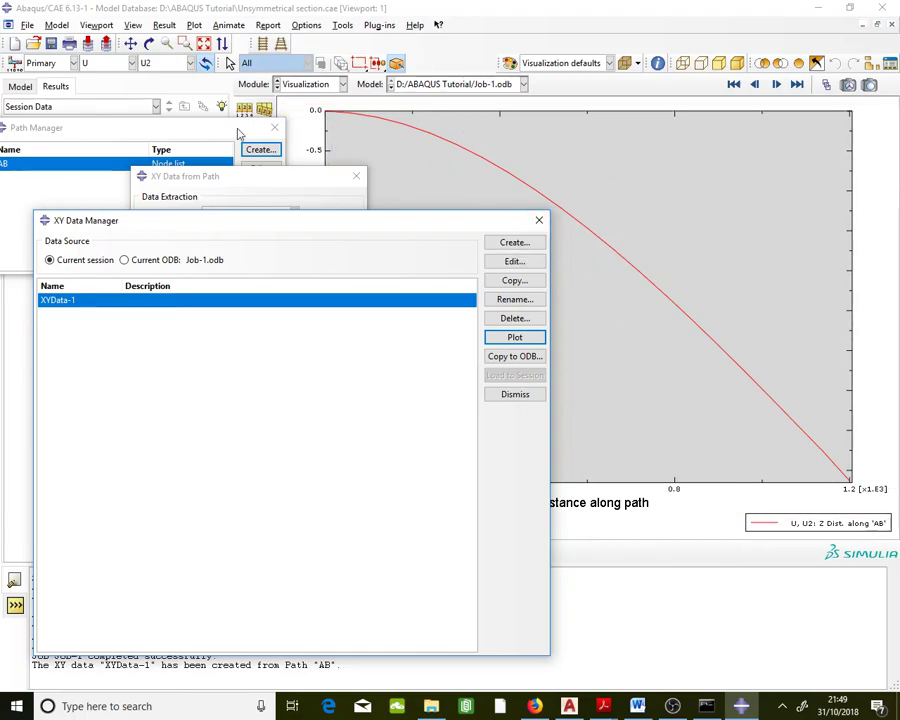
# Return to the U2 contour plot on the deformed beam and rearrange the open dialogs so the whole beam is uncovered.
pyautogui.moveTo(237, 133); pyautogui.dragTo(148, 168)
pyautogui.click(245, 175)
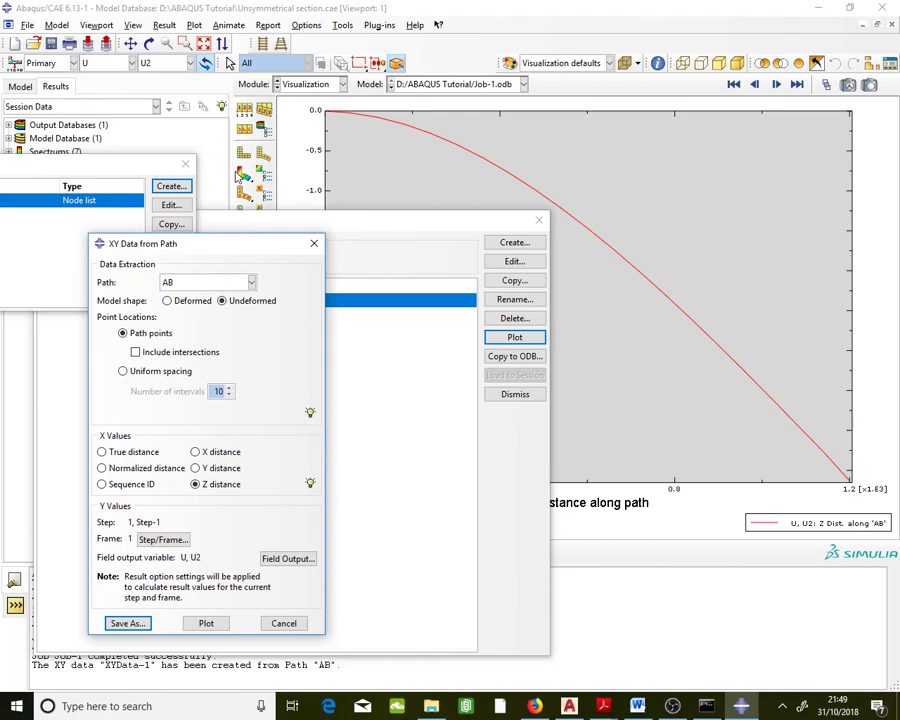
pyautogui.click(400, 382)
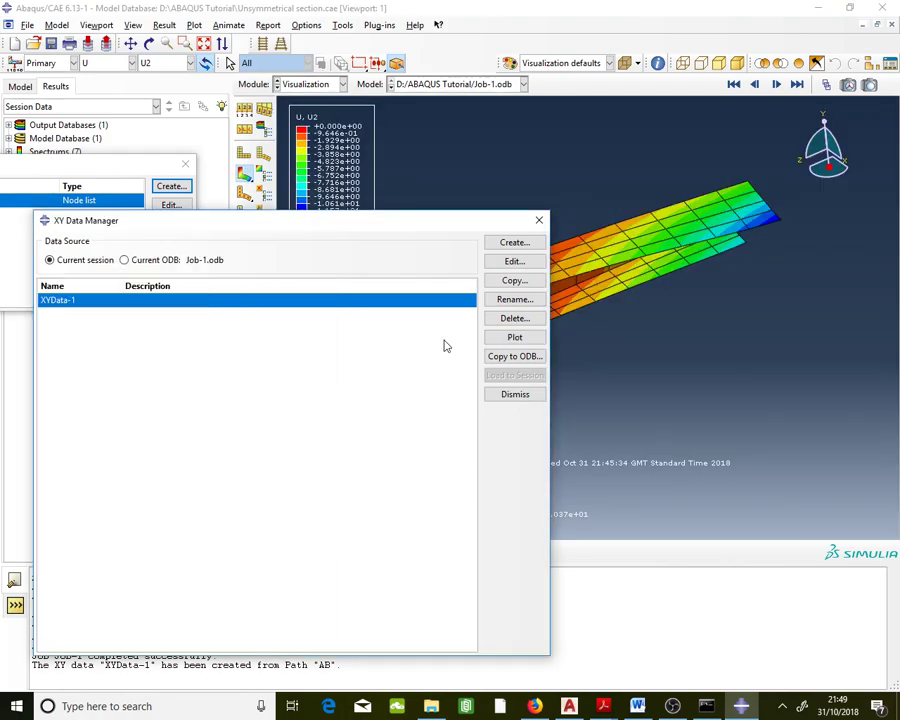
pyautogui.moveTo(530, 221); pyautogui.dragTo(470, 467)
pyautogui.moveTo(300, 241); pyautogui.dragTo(144, 348)
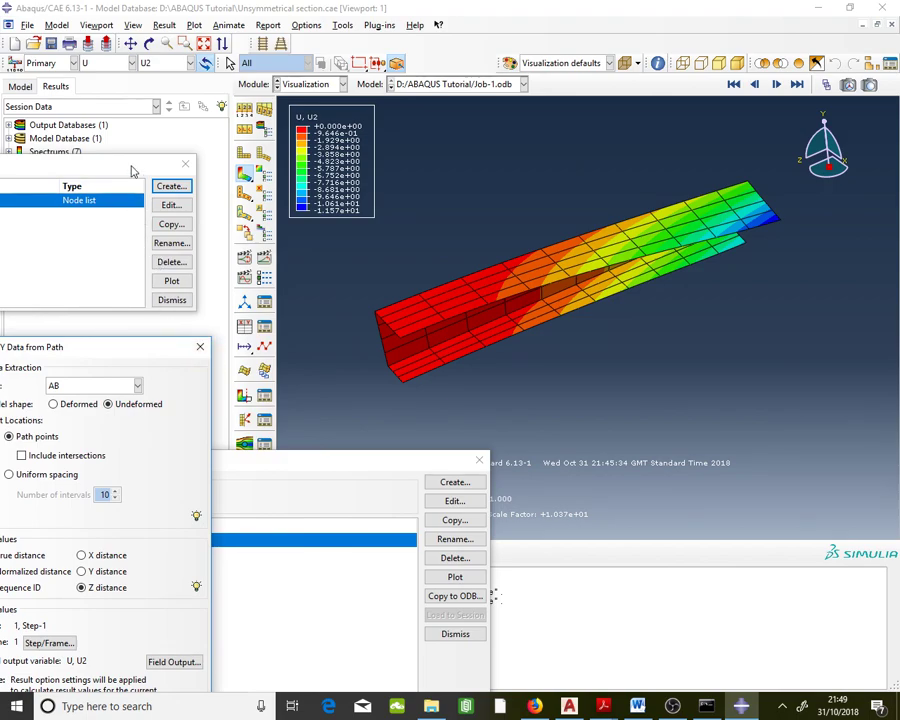
pyautogui.moveTo(133, 165); pyautogui.dragTo(268, 170)
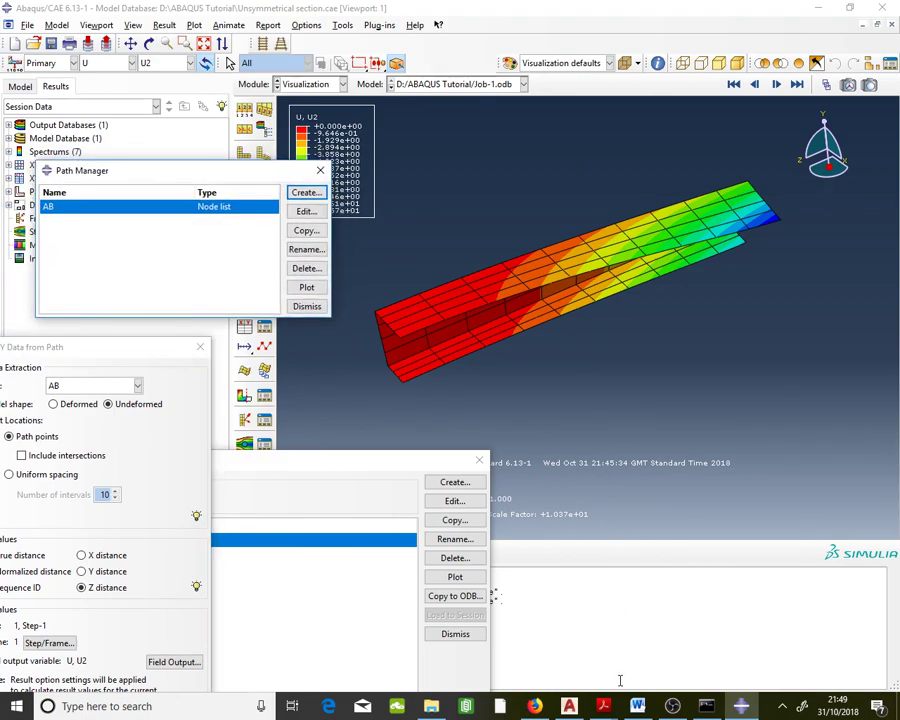
# Switch to the unsymmetric beam Word document, check the required finite element outputs, and return to Abaqus.
pyautogui.click(637, 706)
pyautogui.scroll(-5, 510, 482)
pyautogui.scroll(3, 512, 484)
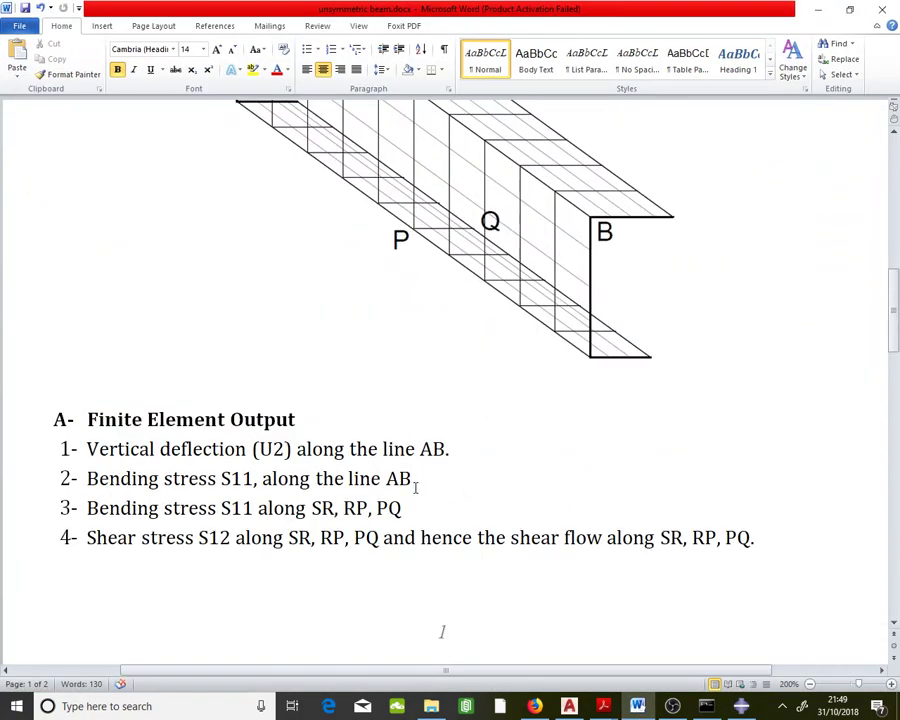
pyautogui.click(818, 9)
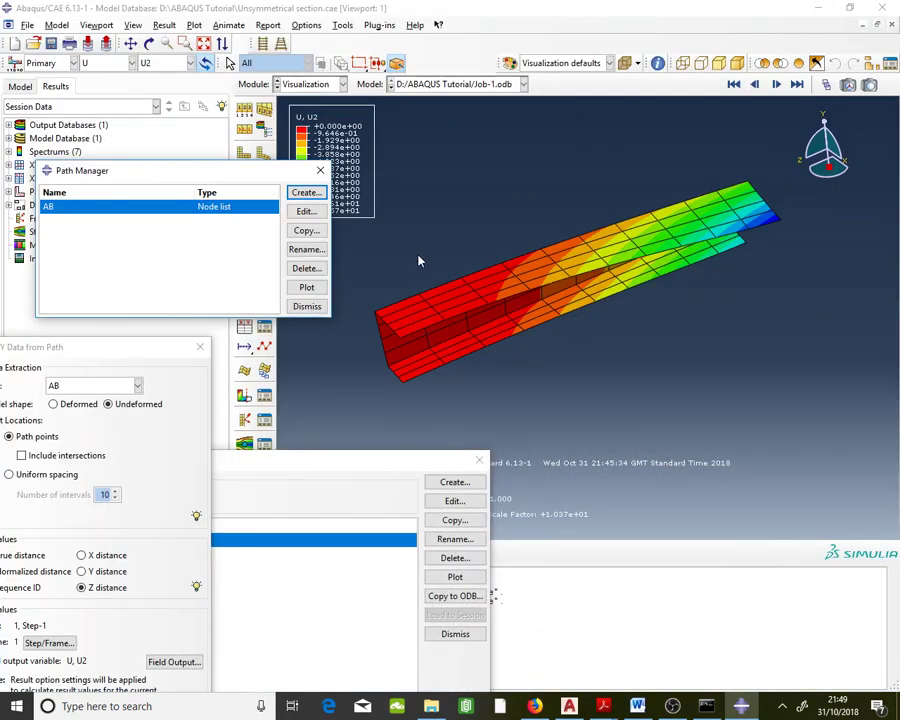
# Switch the contour plot to stress S and show its S11 component.
pyautogui.click(129, 64)
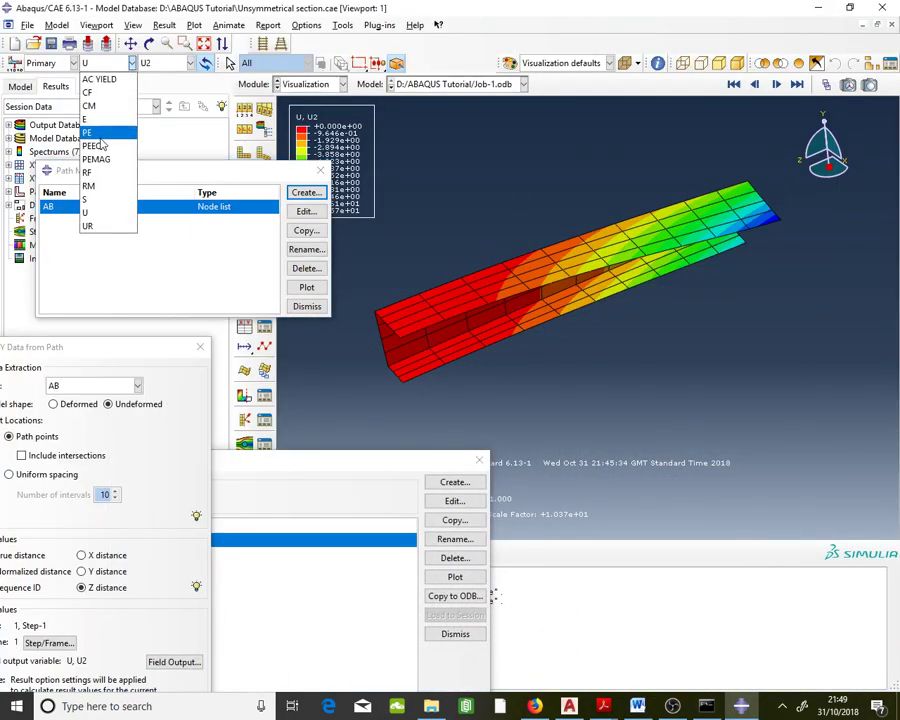
pyautogui.click(105, 199)
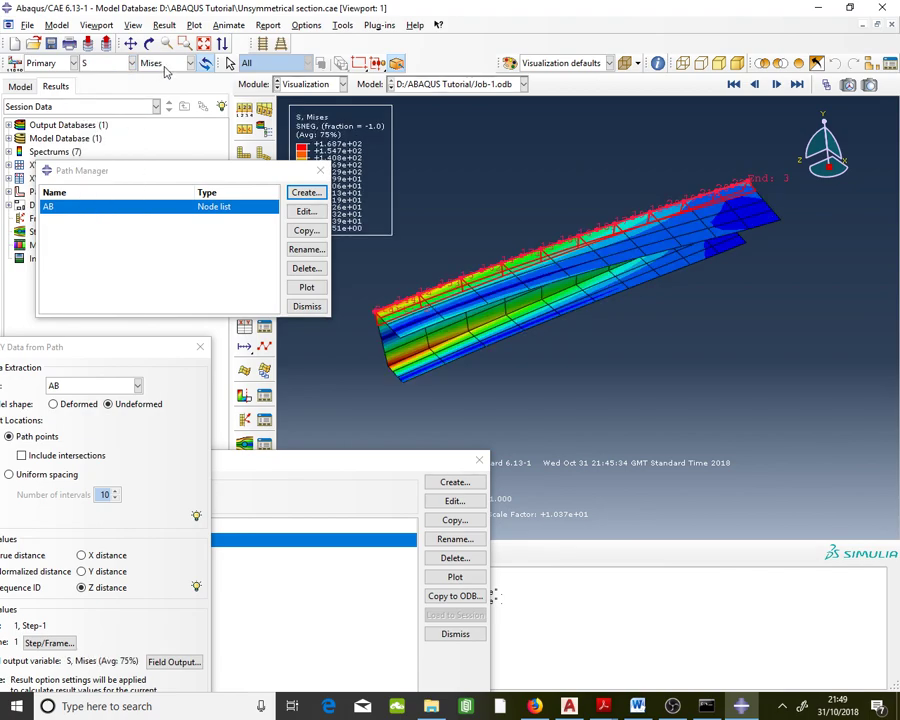
pyautogui.click(166, 64)
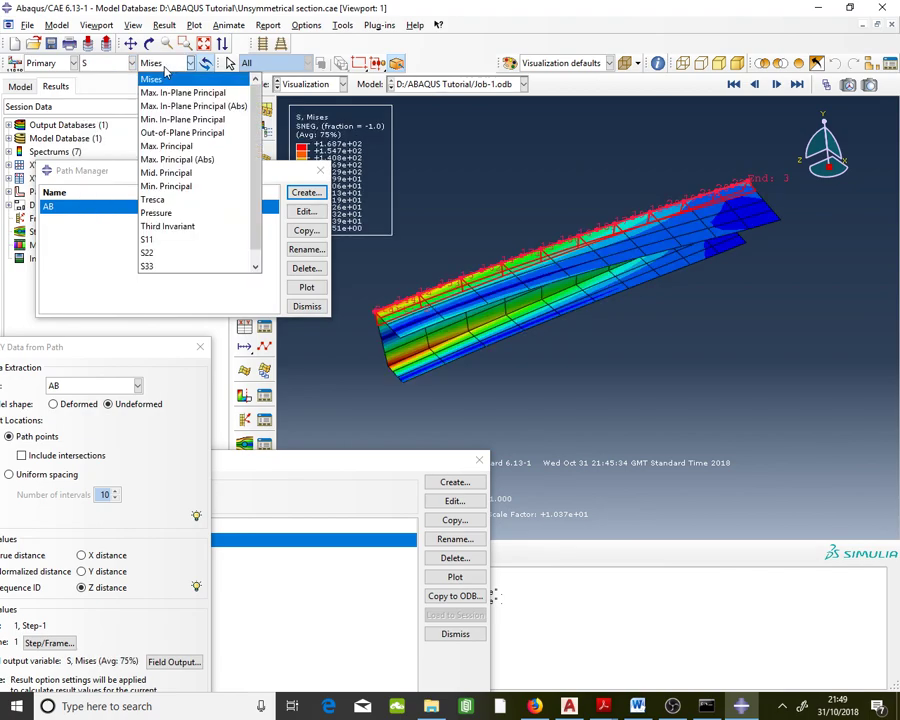
pyautogui.click(168, 236)
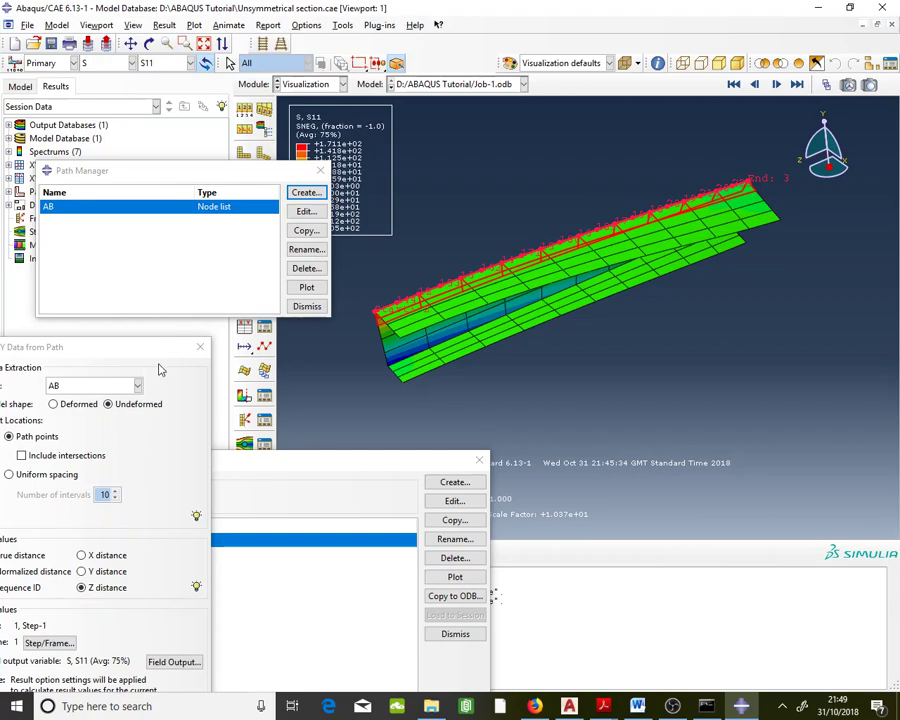
# Save S11 along path AB against Z distance on the undeformed shape as a second XY data set with the default name.
pyautogui.moveTo(160, 355); pyautogui.dragTo(419, 184)
pyautogui.moveTo(350, 190); pyautogui.dragTo(385, 147)
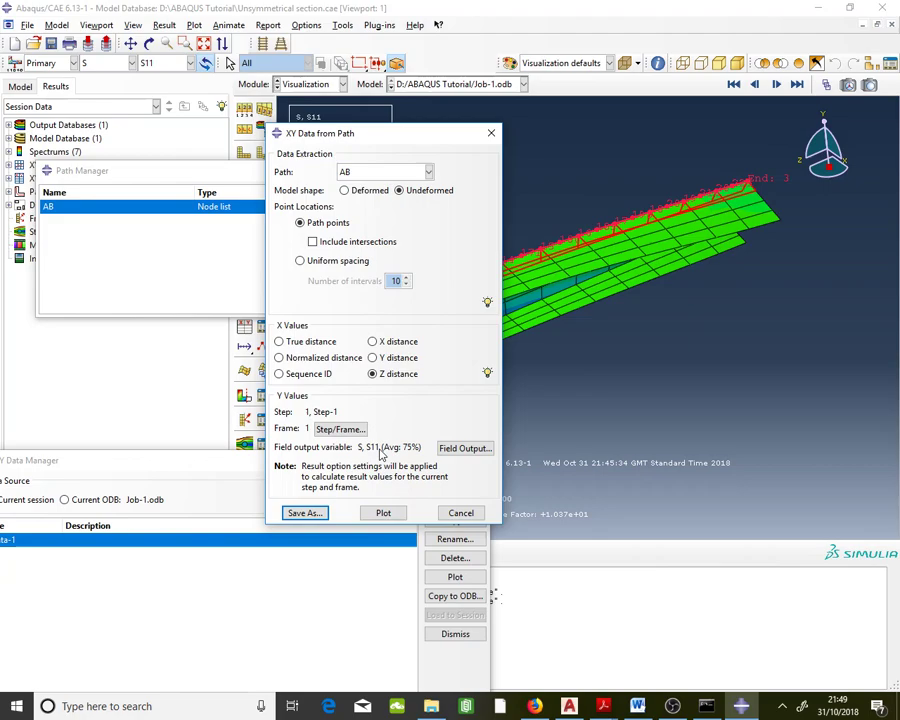
pyautogui.click(323, 514)
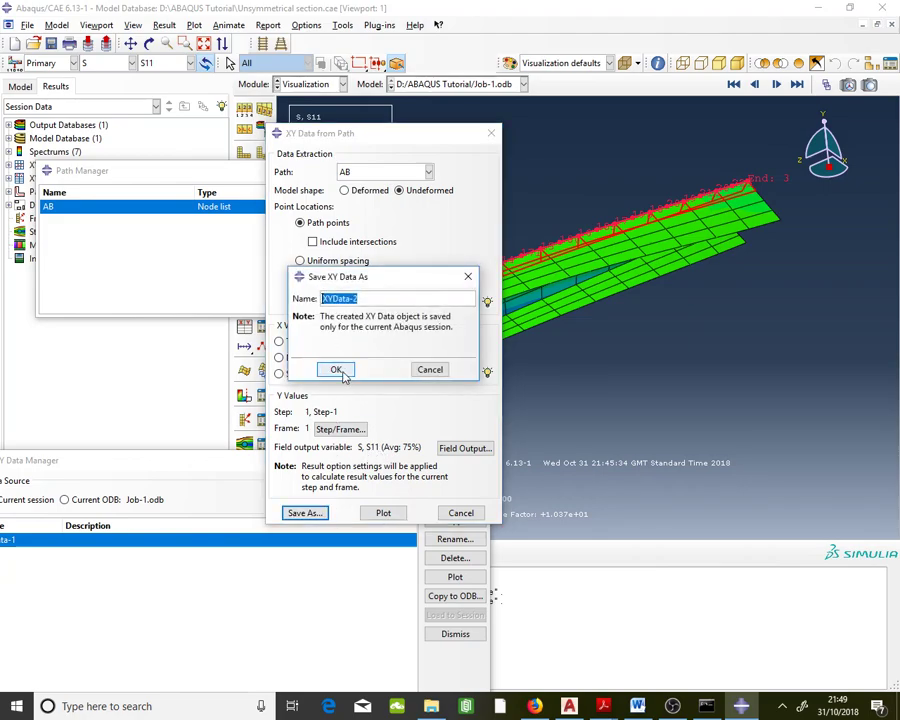
pyautogui.click(336, 370)
# Open the S11 path data table and examine the paired stress values listed at each Z distance.
pyautogui.click(348, 566)
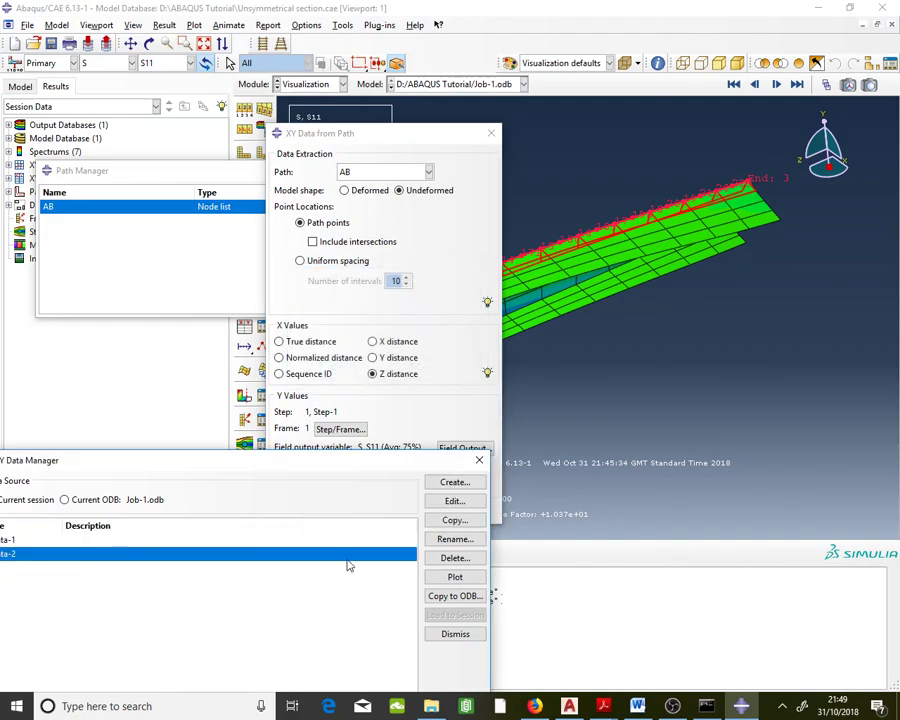
pyautogui.doubleClick(348, 566)
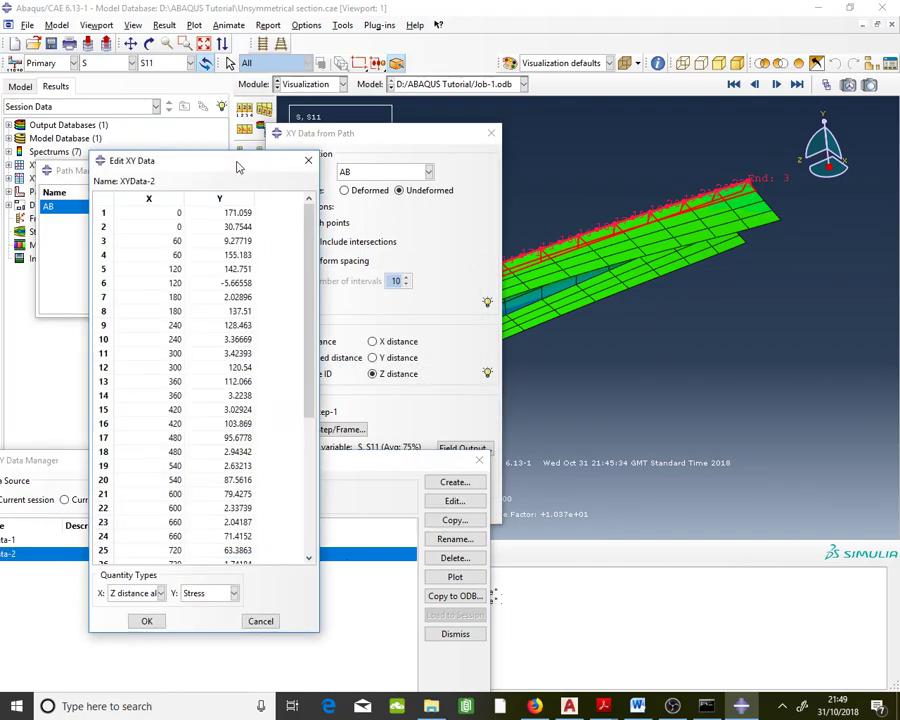
pyautogui.moveTo(237, 168); pyautogui.dragTo(329, 117)
pyautogui.moveTo(429, 141); pyautogui.dragTo(338, 490)
pyautogui.moveTo(352, 109); pyautogui.dragTo(418, 46)
pyautogui.moveTo(330, 100); pyautogui.dragTo(390, 140)
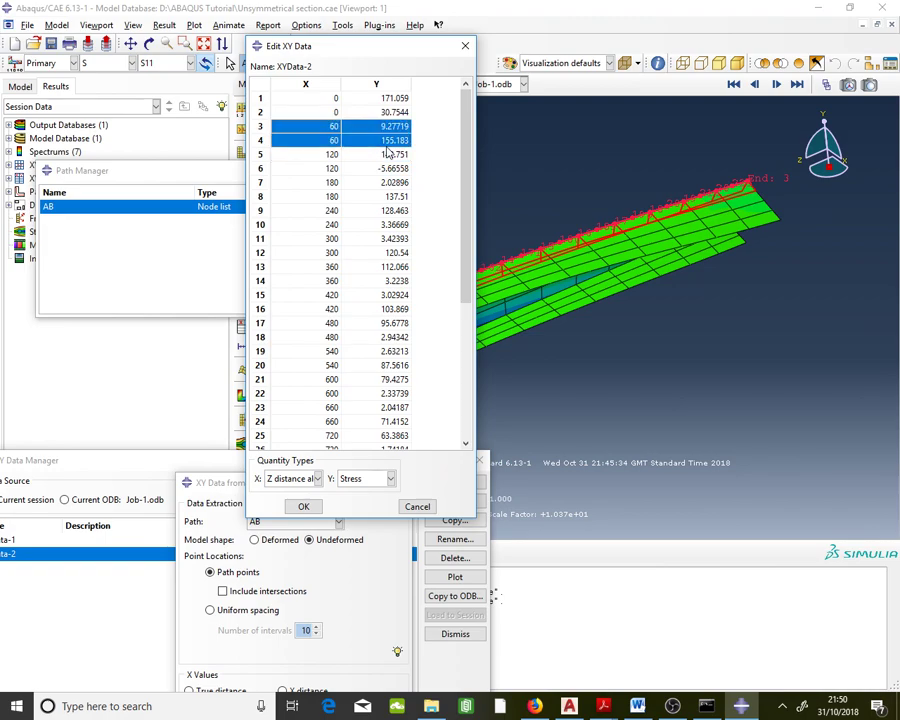
pyautogui.moveTo(390, 154); pyautogui.dragTo(393, 224)
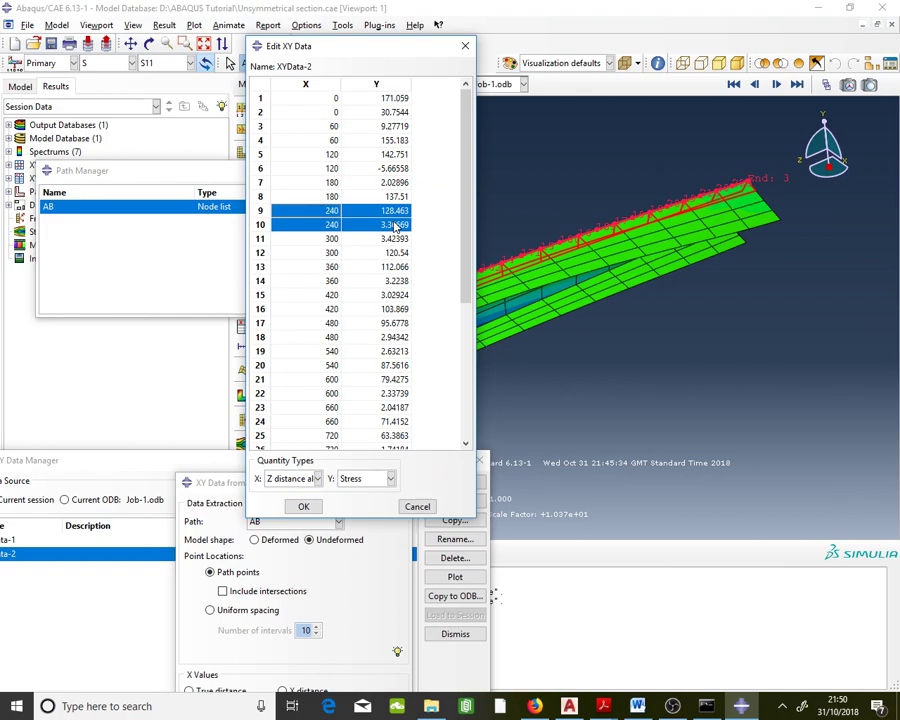
# Close the path data extraction dialog and open the Probe Values query for the S11 stress.
pyautogui.moveTo(410, 50); pyautogui.dragTo(278, 66)
pyautogui.moveTo(378, 486); pyautogui.dragTo(487, 304)
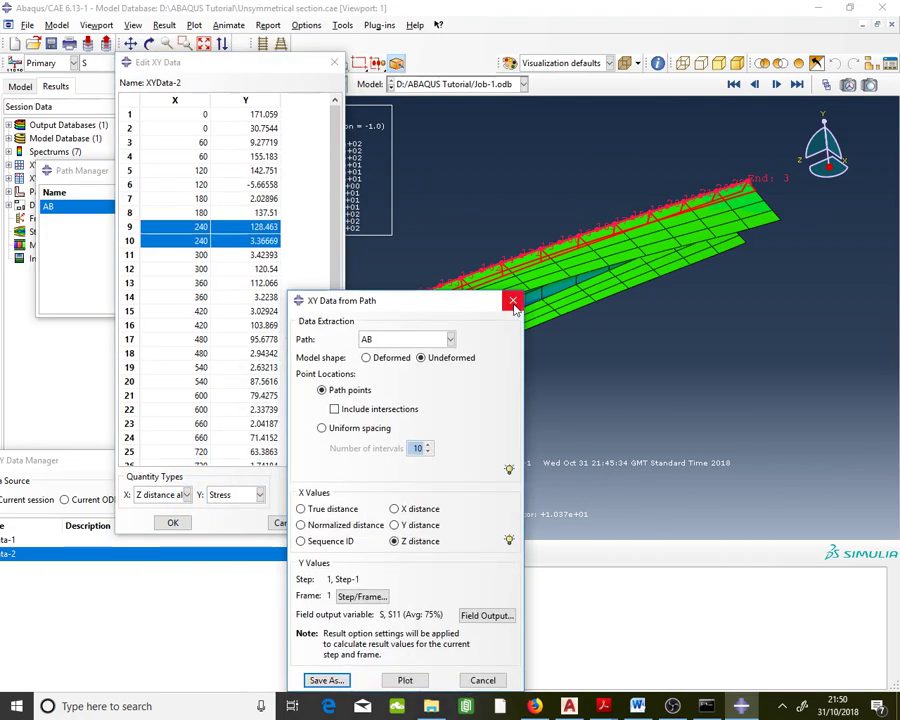
pyautogui.click(513, 302)
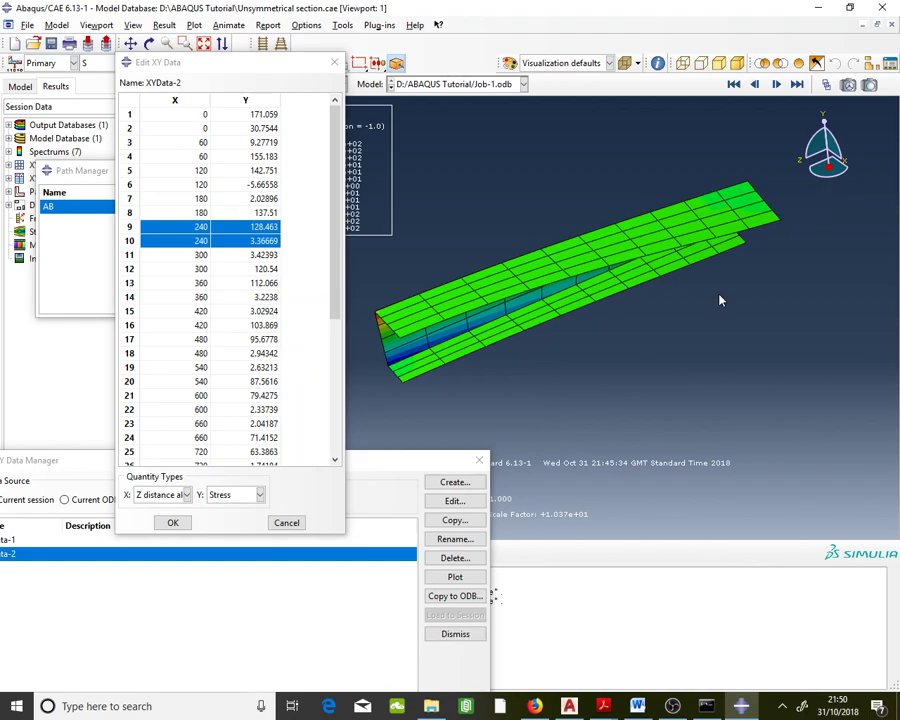
pyautogui.click(658, 64)
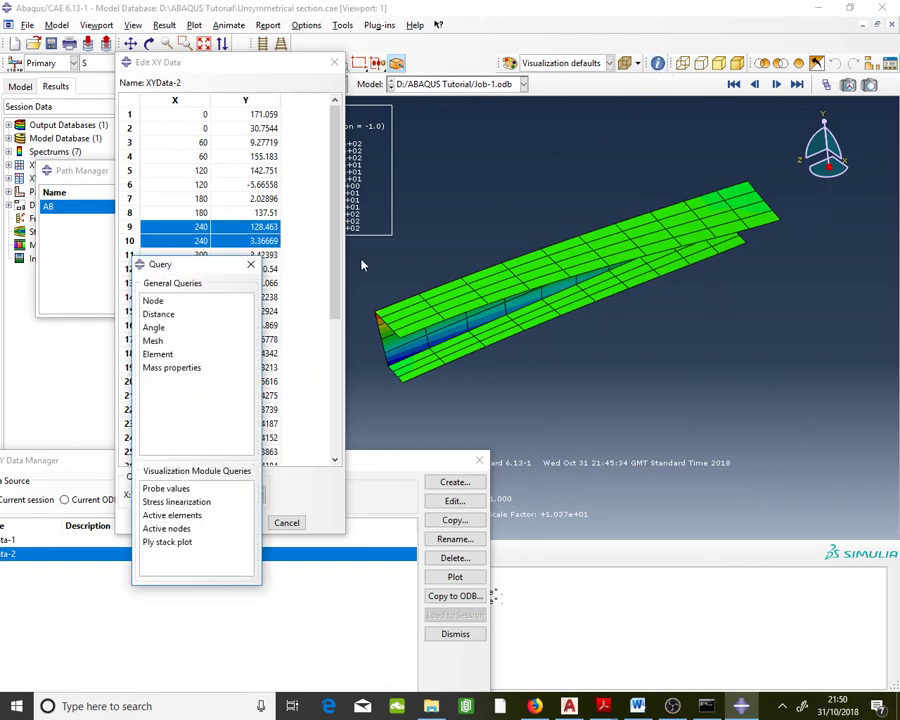
pyautogui.click(173, 489)
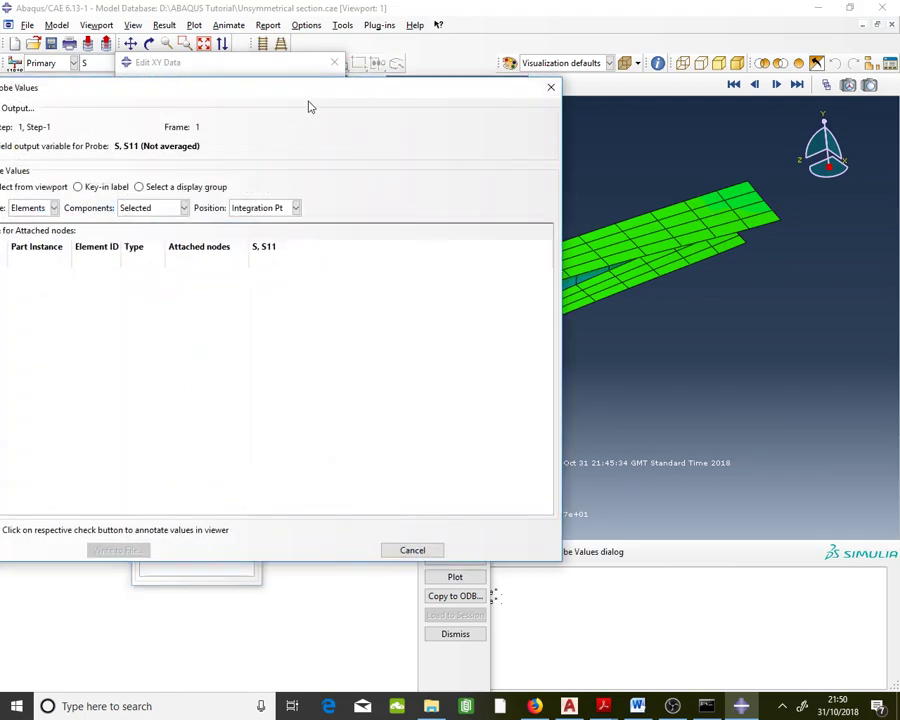
# Set the S11 probe to read values at nodes instead of elements.
pyautogui.moveTo(775, 261)
pyautogui.keyDown('ctrl'); pyautogui.keyDown('alt'); pyautogui.moveTo(775, 261); pyautogui.dragTo(800, 240); pyautogui.keyUp('alt'); pyautogui.keyUp('ctrl')
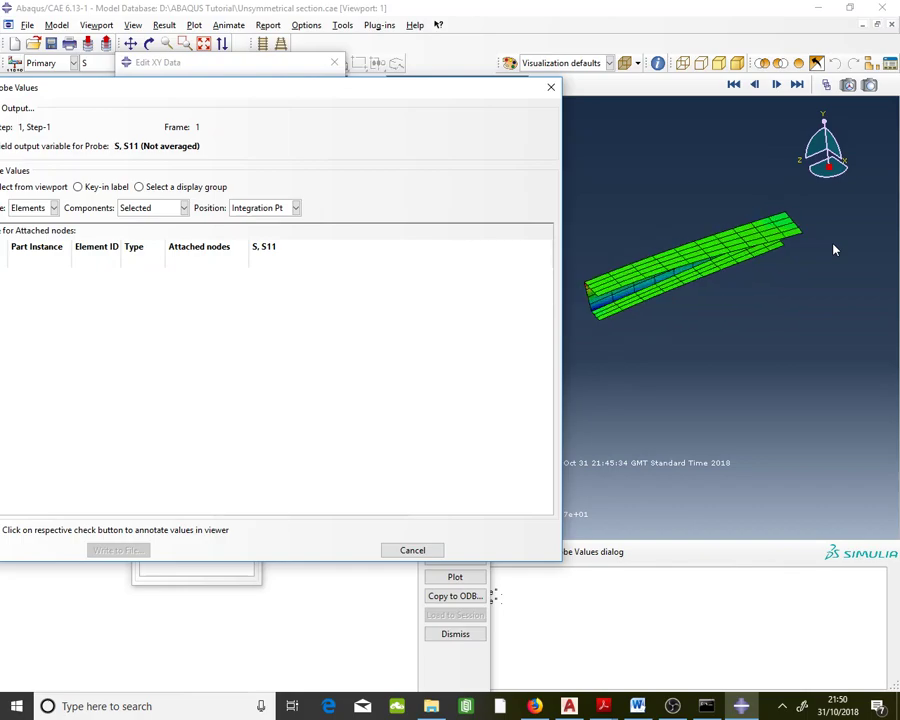
pyautogui.click(38, 210)
pyautogui.click(120, 94)
pyautogui.moveTo(132, 90); pyautogui.dragTo(196, 77)
pyautogui.click(117, 195)
pyautogui.click(87, 211)
# Probe S11 at the AB line nodes at Z = 960 and Z = 1200 and close the probe dialog.
pyautogui.scroll(2, 744, 208)
pyautogui.scroll(-6, 686, 266)
pyautogui.scroll(-2, 689, 273)
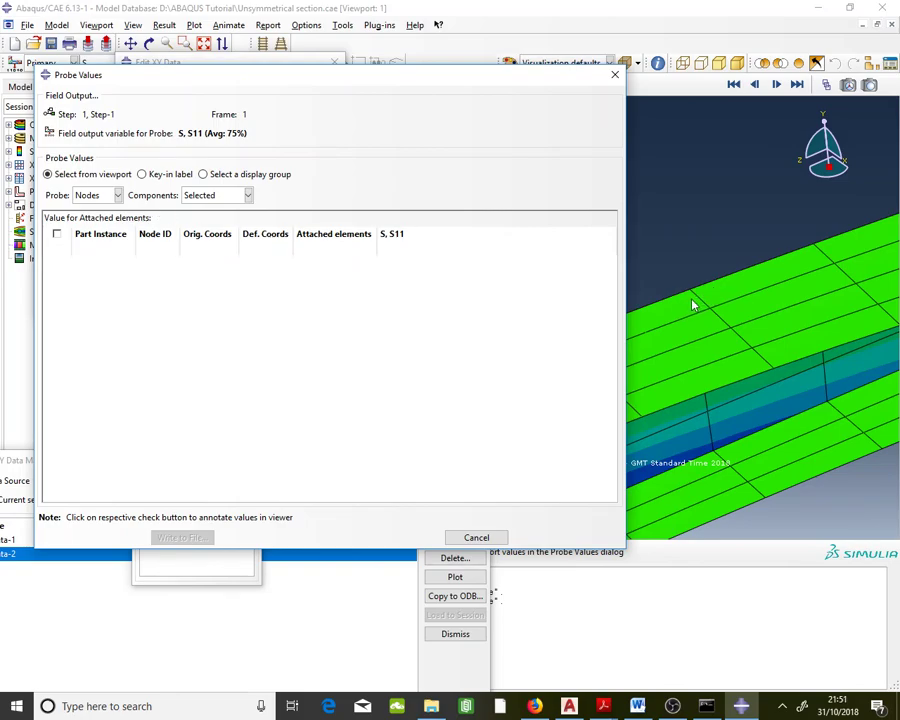
pyautogui.moveTo(693, 296)
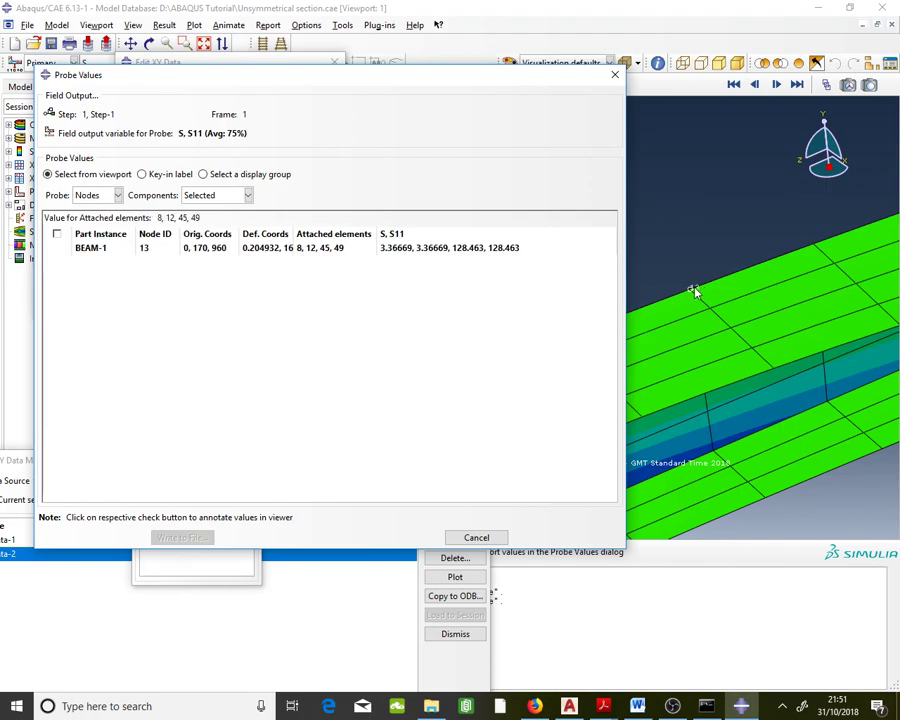
pyautogui.scroll(-5, 695, 291)
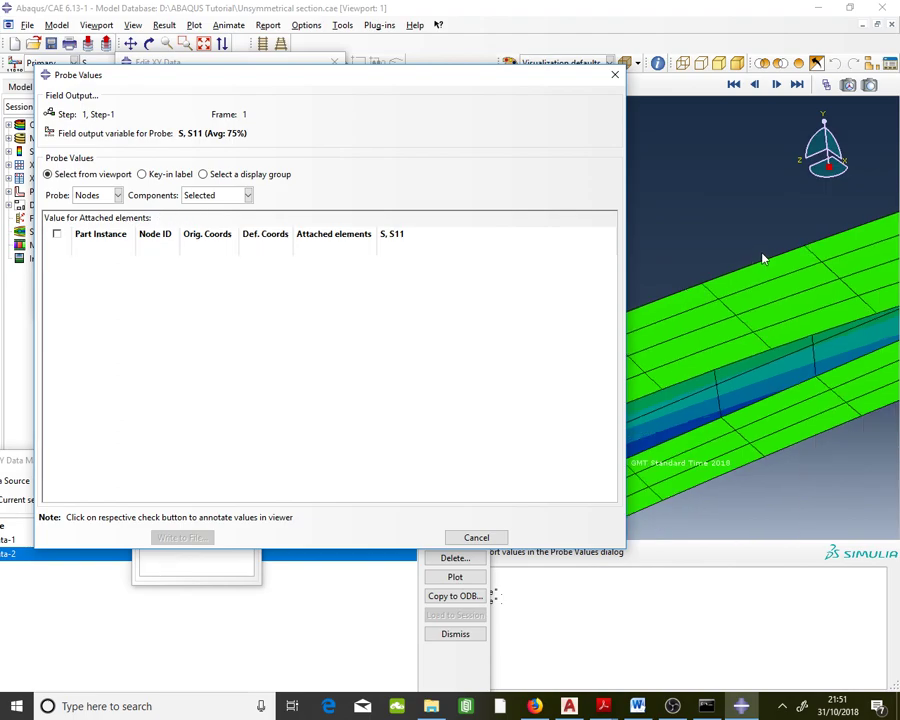
pyautogui.scroll(3, 650, 316)
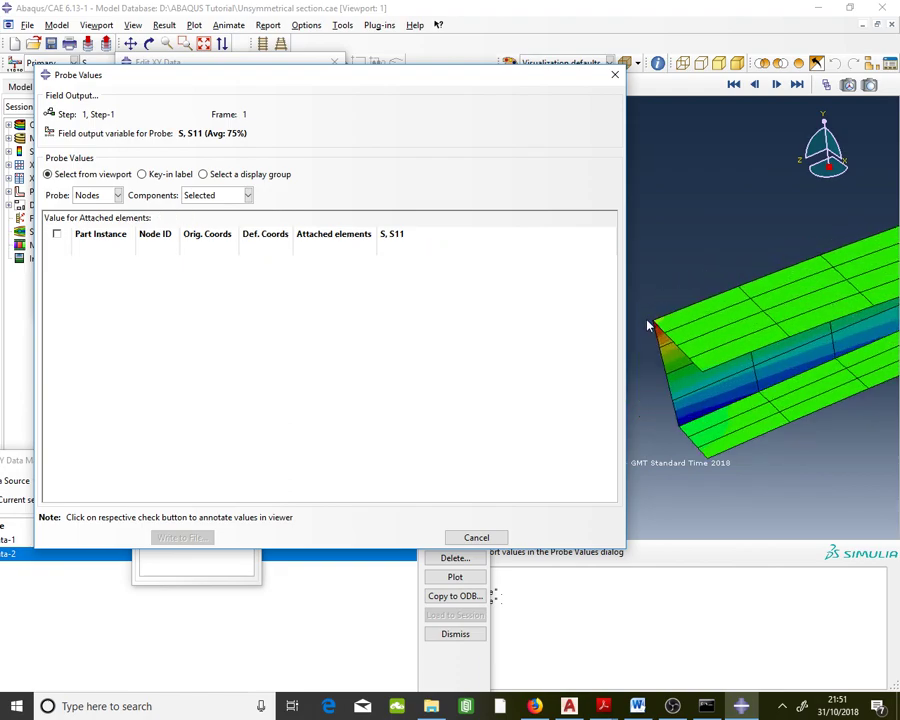
pyautogui.moveTo(650, 326)
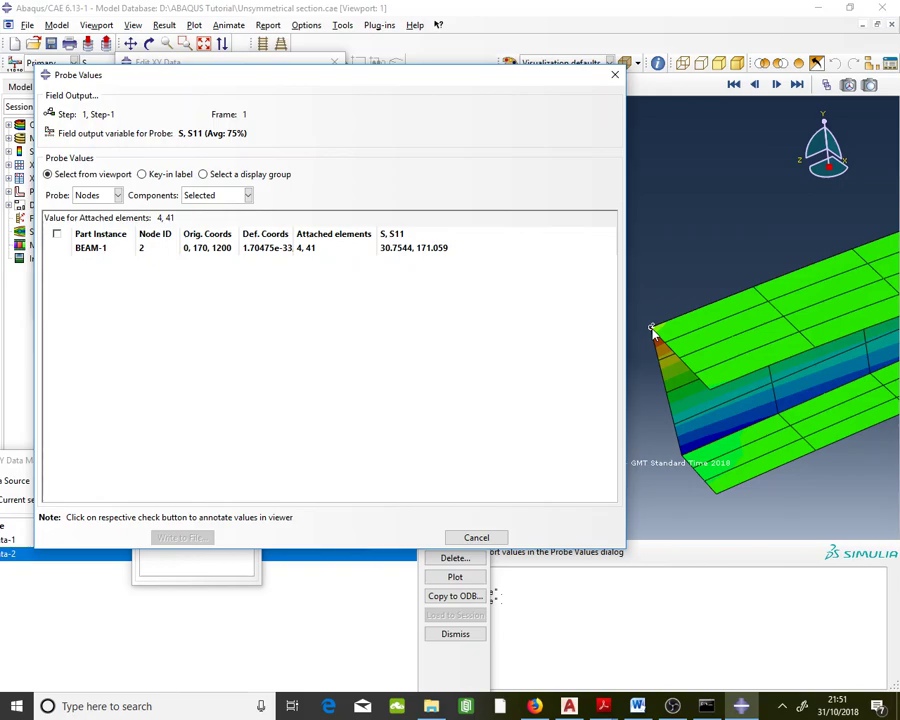
pyautogui.click(614, 75)
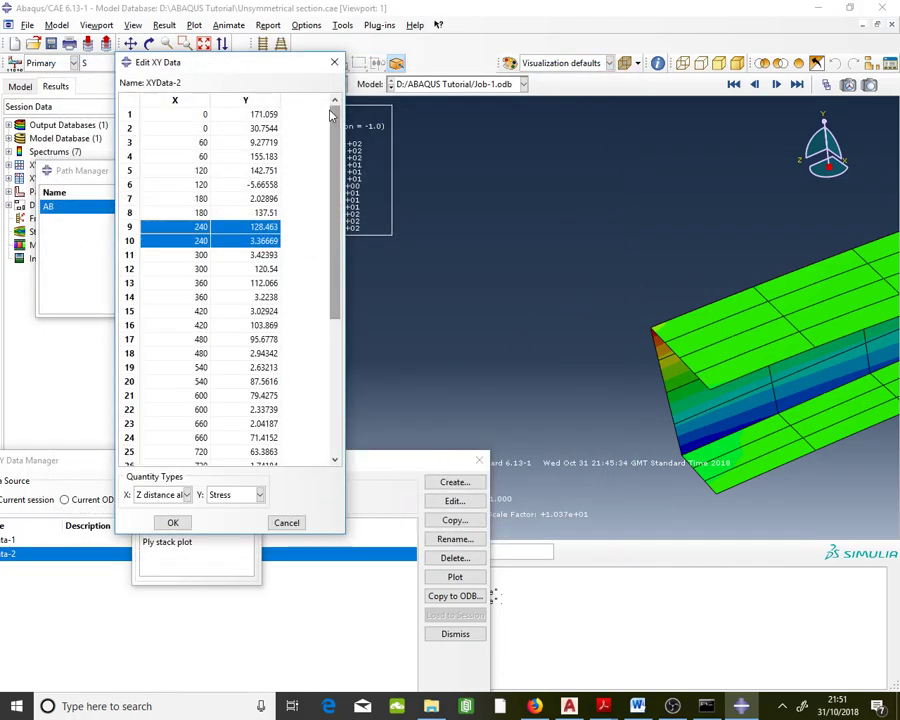
# Reopen the XYData-2 table, examine the paired S11 stresses from X = 0 to 1200, and close the table.
pyautogui.click(334, 62)
pyautogui.doubleClick(321, 558)
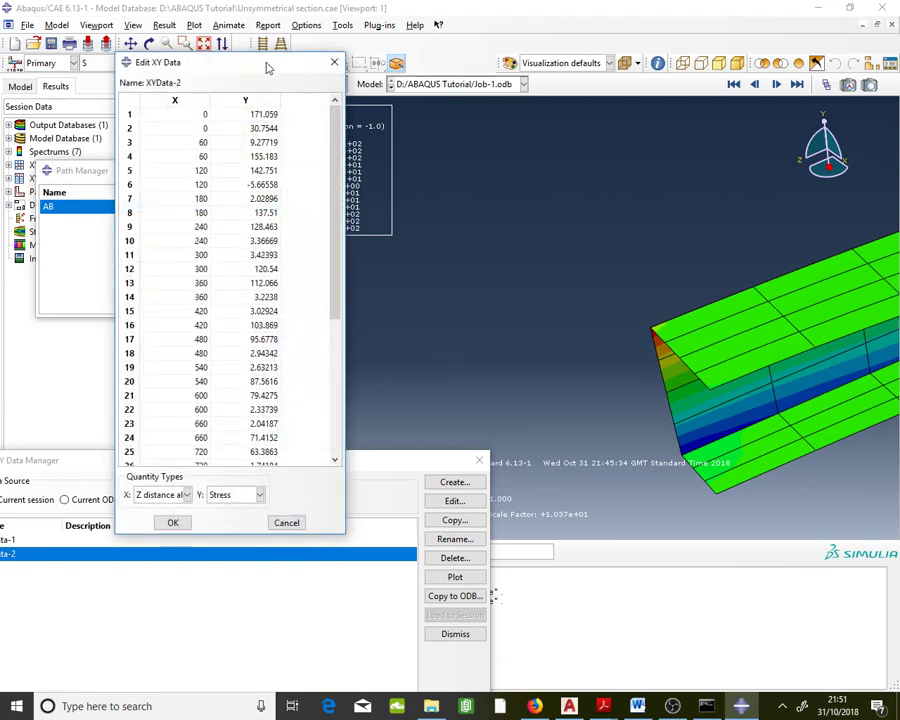
pyautogui.moveTo(266, 62); pyautogui.dragTo(419, 61)
pyautogui.moveTo(358, 117); pyautogui.dragTo(415, 117)
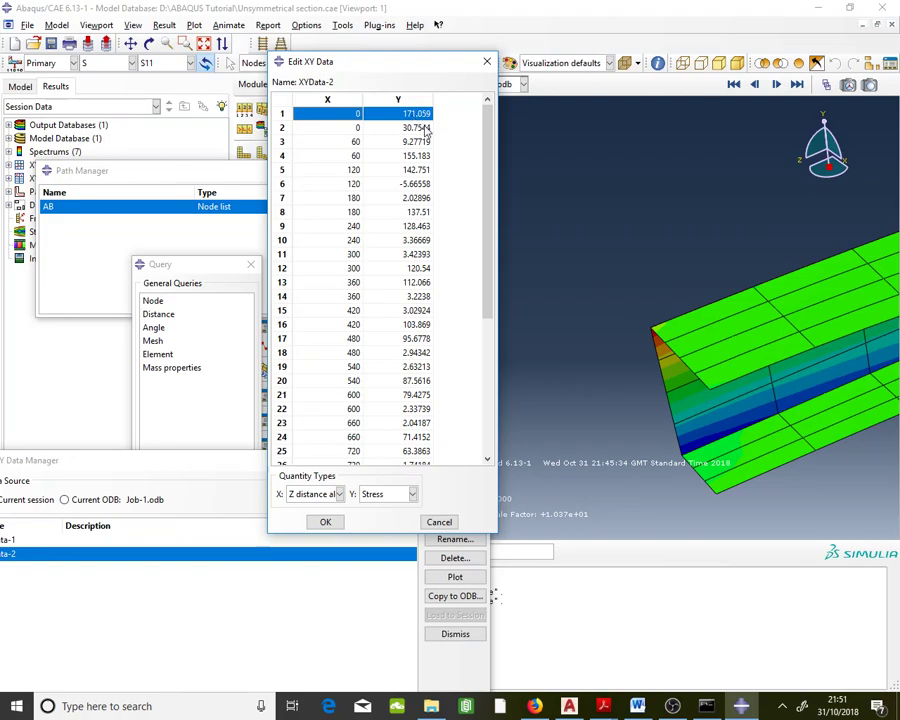
pyautogui.moveTo(357, 116); pyautogui.dragTo(424, 117)
pyautogui.moveTo(355, 155); pyautogui.dragTo(405, 162)
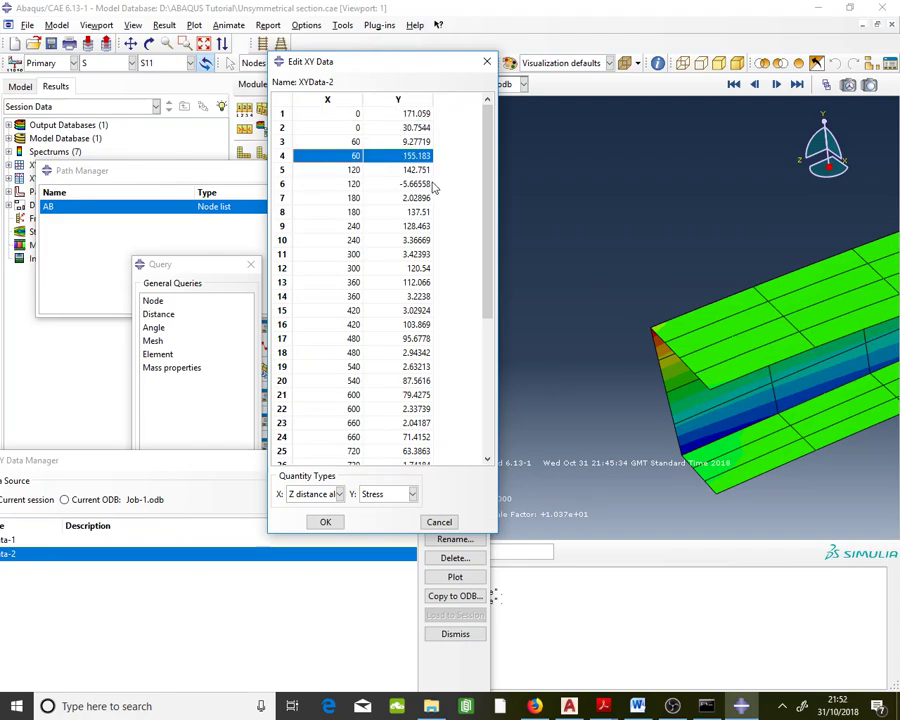
pyautogui.moveTo(352, 170); pyautogui.dragTo(450, 174)
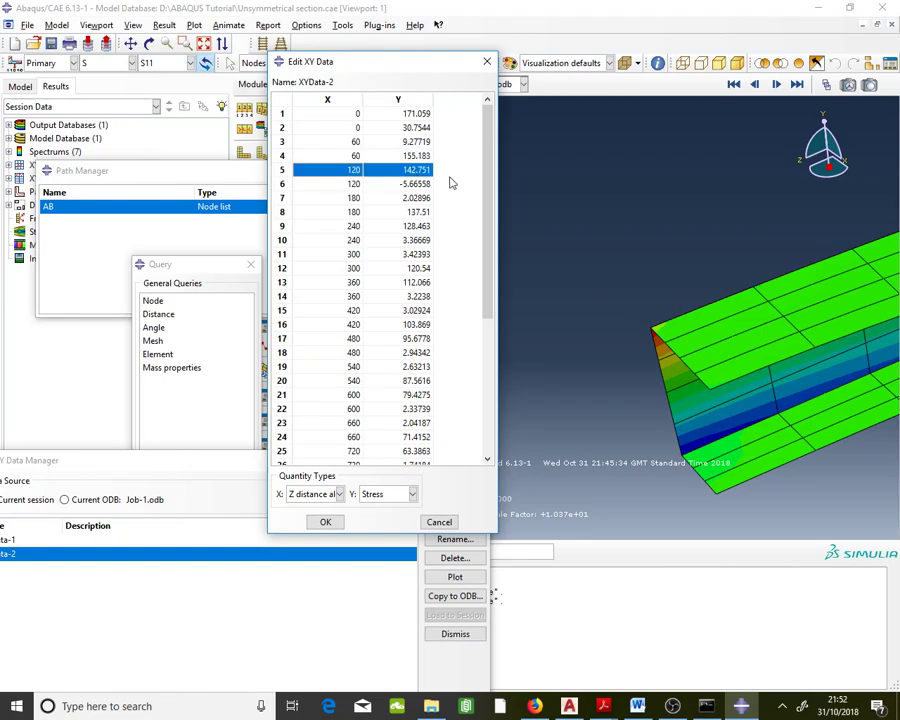
pyautogui.click(354, 212)
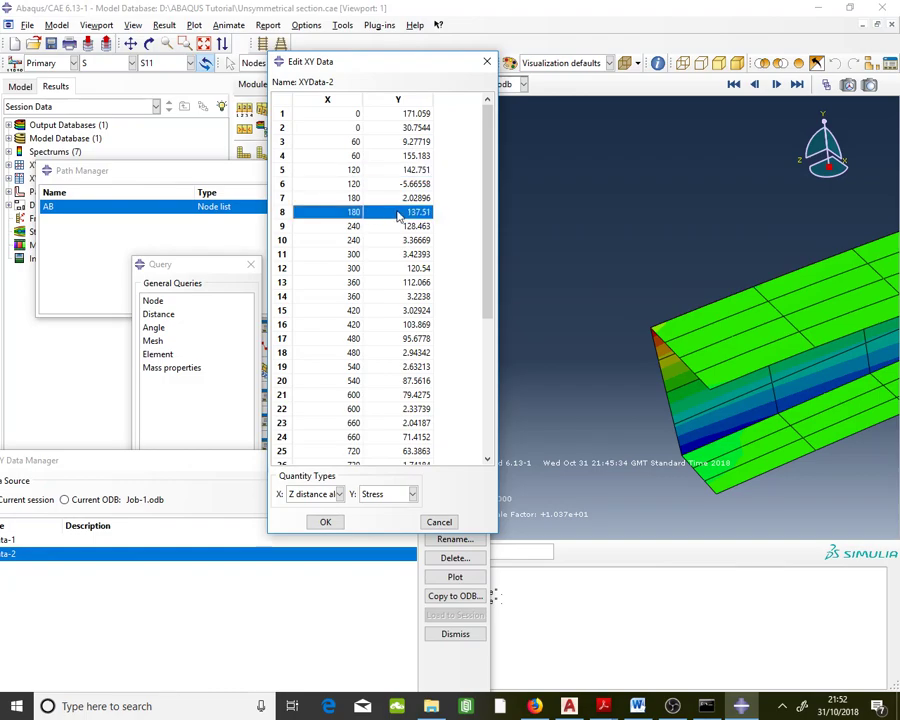
pyautogui.scroll(-6, 443, 218)
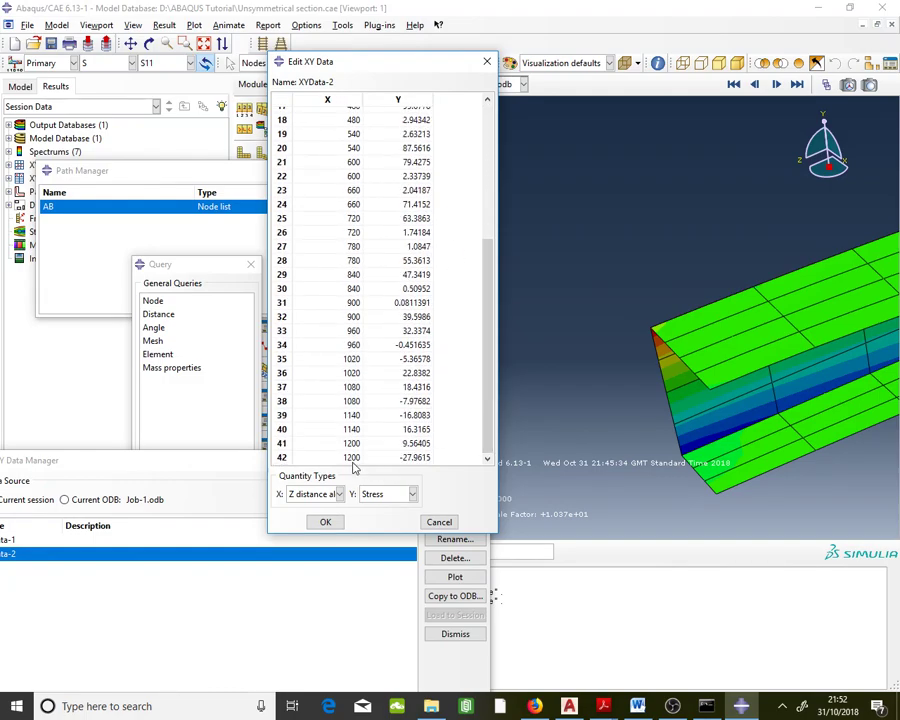
pyautogui.click(395, 446)
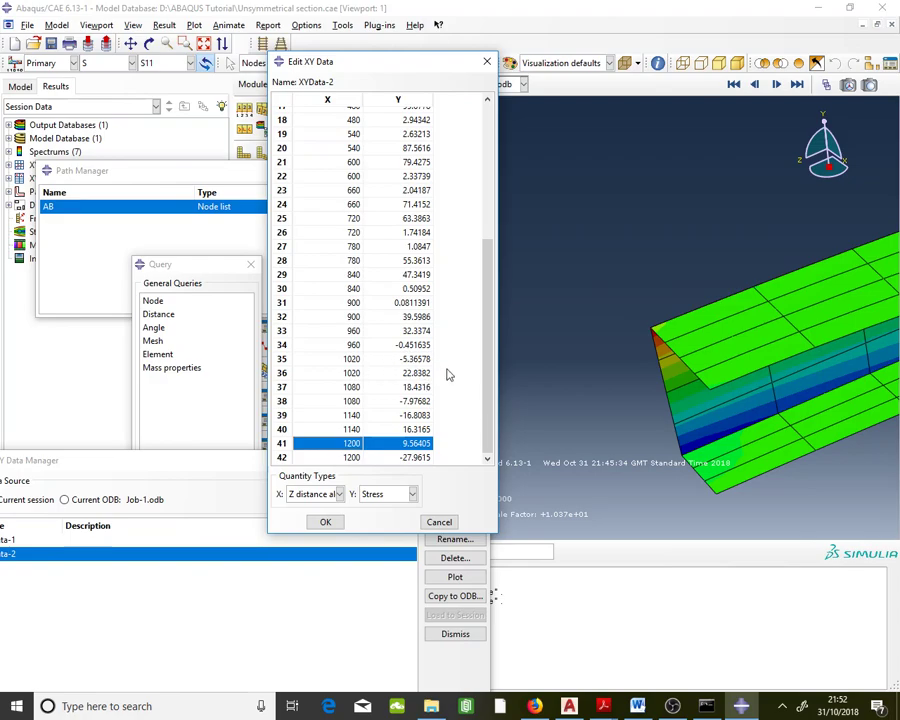
pyautogui.click(340, 521)
pyautogui.moveTo(405, 462); pyautogui.dragTo(555, 372)
# Switch to the Word brief, check the required outputs and the S, R, P and Q locations, and return to Abaqus.
pyautogui.click(637, 706)
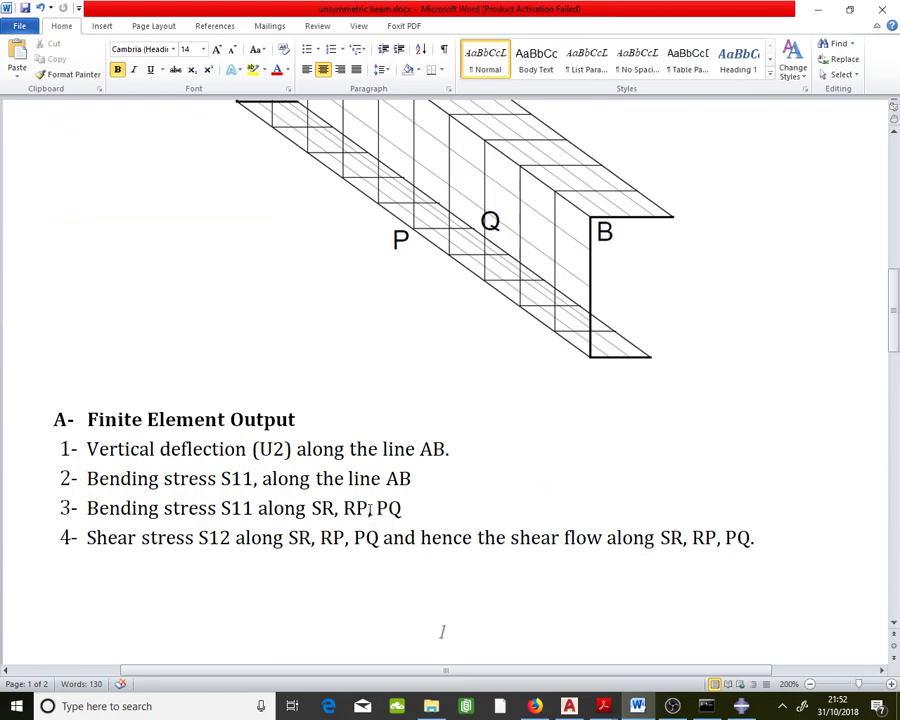
pyautogui.scroll(1, 370, 510)
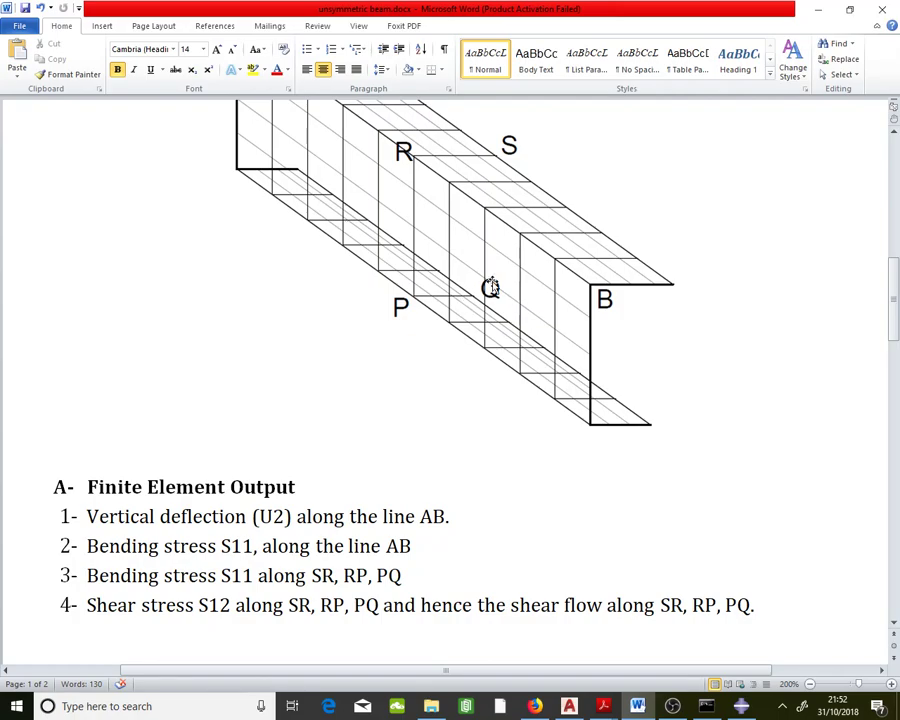
pyautogui.click(825, 10)
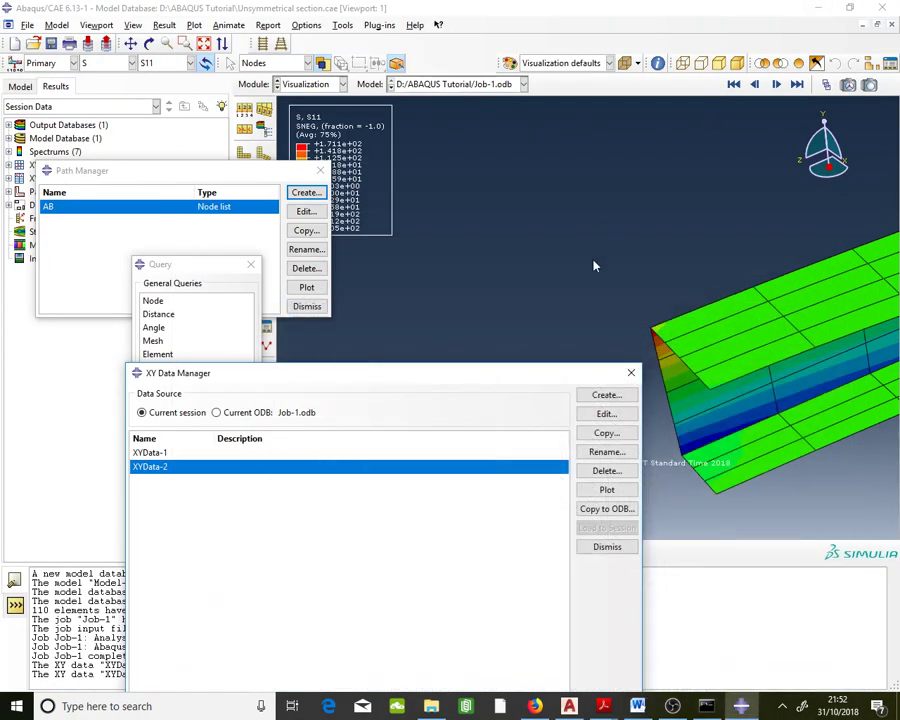
# Start a new node list path named SR, checking the Word brief for the path's name.
pyautogui.keyDown('ctrl'); pyautogui.keyDown('alt'); pyautogui.moveTo(466, 263); pyautogui.dragTo(588, 226); pyautogui.keyUp('alt'); pyautogui.keyUp('ctrl')
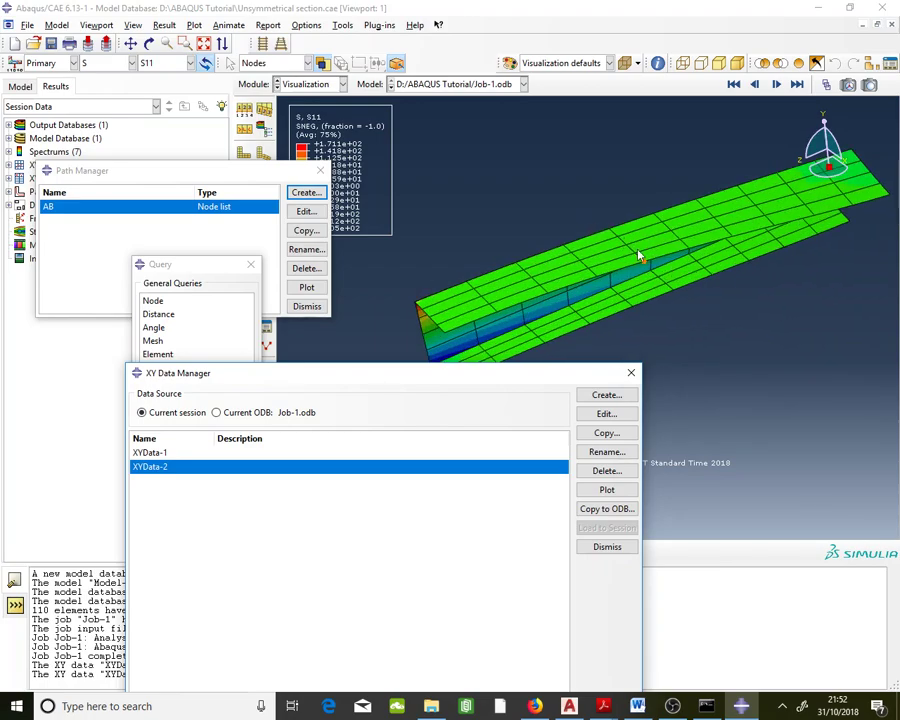
pyautogui.moveTo(544, 378); pyautogui.dragTo(538, 502)
pyautogui.moveTo(265, 174); pyautogui.dragTo(253, 263)
pyautogui.click(298, 281)
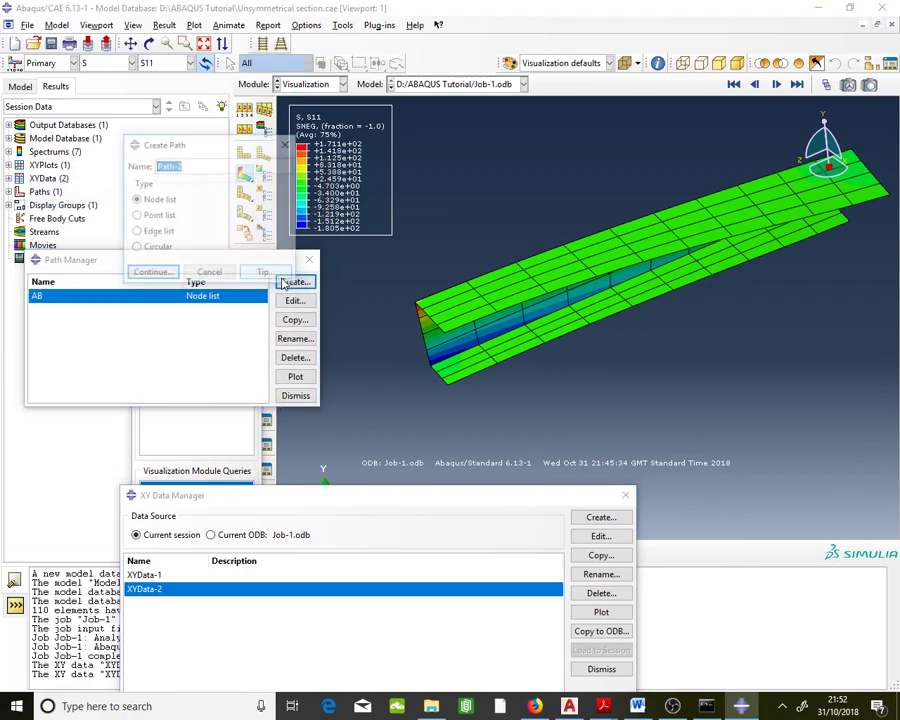
pyautogui.click(640, 706)
pyautogui.click(640, 706)
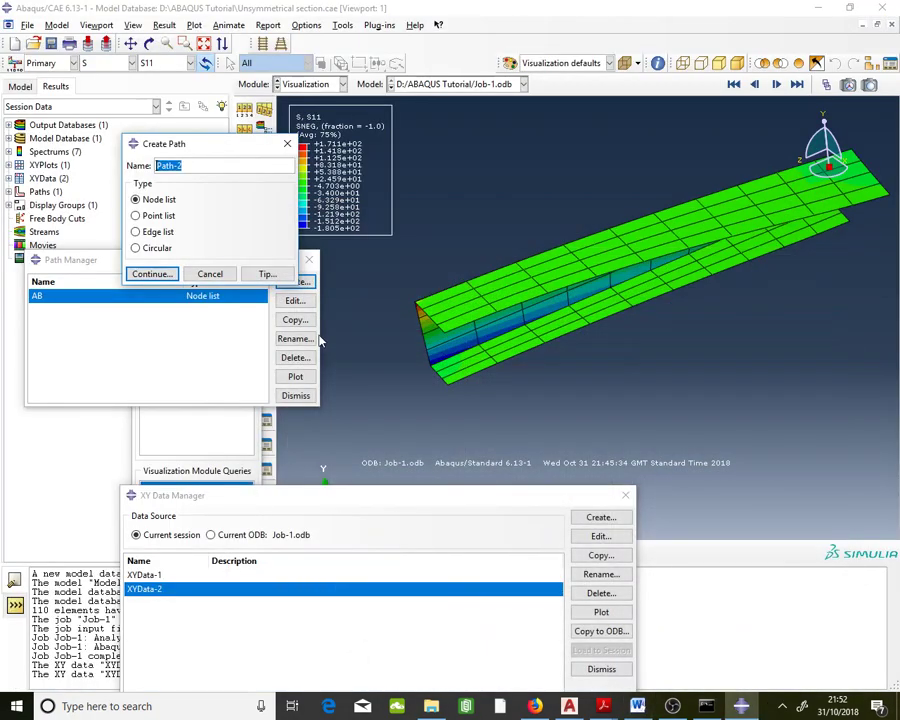
pyautogui.write('SR')
pyautogui.click(146, 276)
pyautogui.moveTo(216, 138); pyautogui.dragTo(189, 271)
# Show the beam in its undeformed shape and turn it so the midspan flange nodes can be picked.
pyautogui.scroll(3, 660, 255)
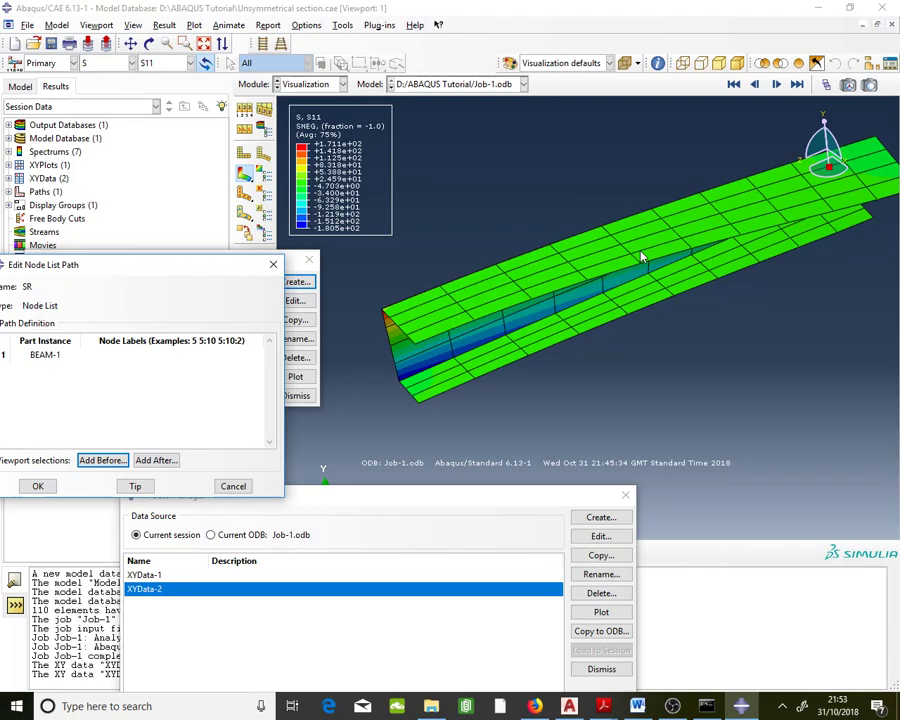
pyautogui.click(245, 155)
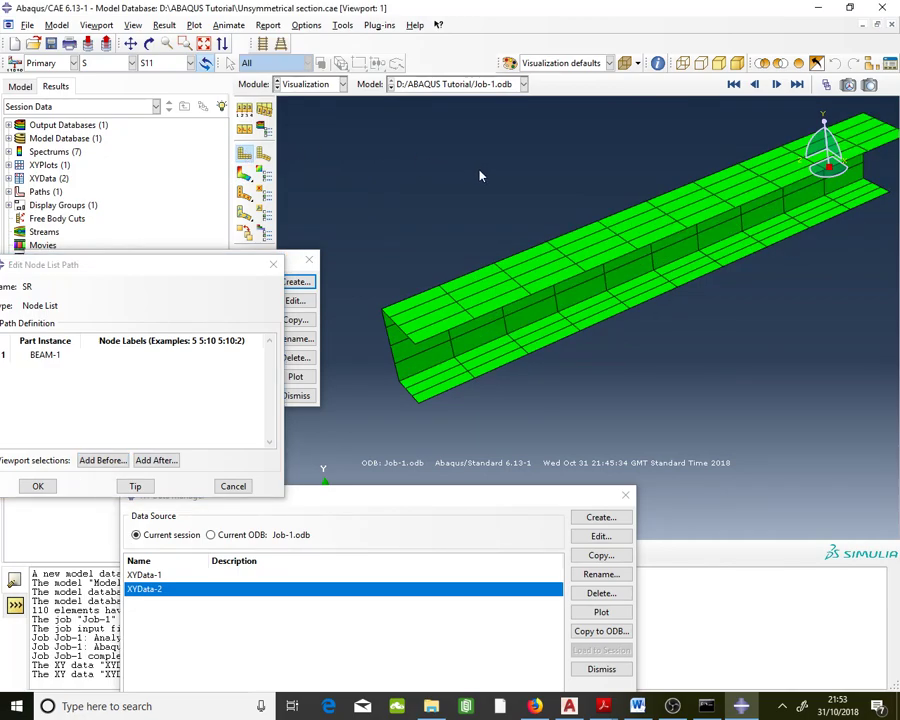
pyautogui.keyDown('ctrl'); pyautogui.keyDown('alt'); pyautogui.moveTo(483, 178); pyautogui.dragTo(448, 238); pyautogui.keyUp('alt'); pyautogui.keyUp('ctrl')
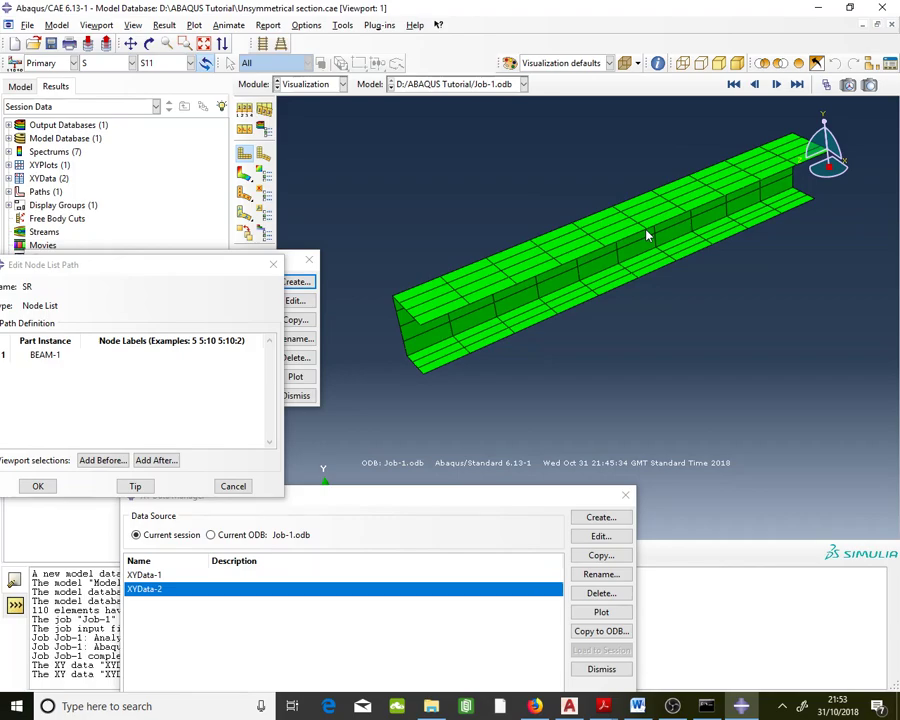
# Add the midspan upper-flange nodes from free-edge node 28 to web-corner node 16 to path SR and save the path.
pyautogui.scroll(-3, 646, 235)
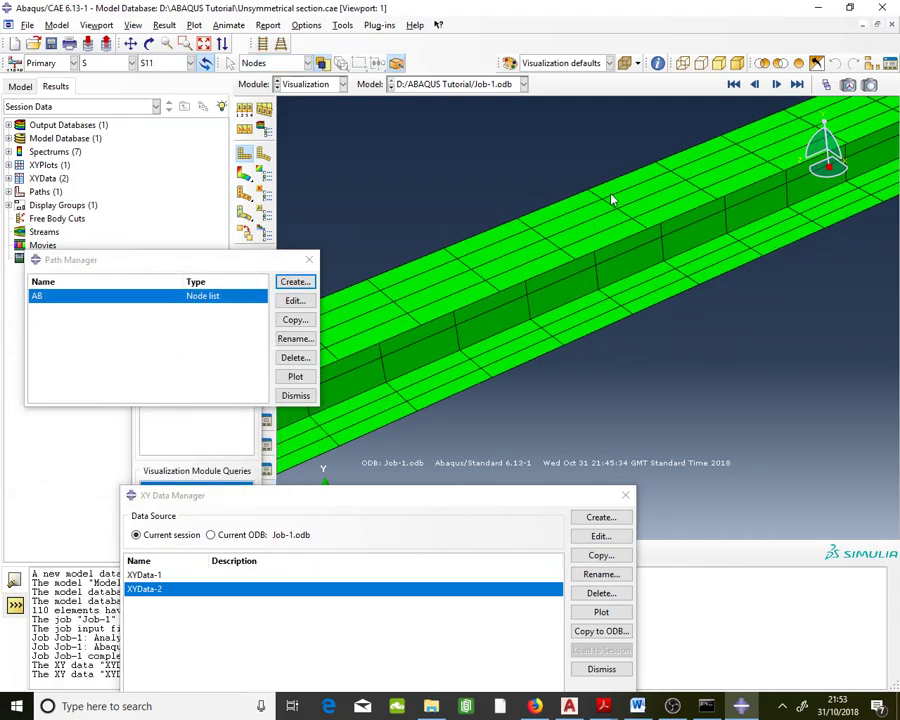
pyautogui.scroll(-4, 630, 232)
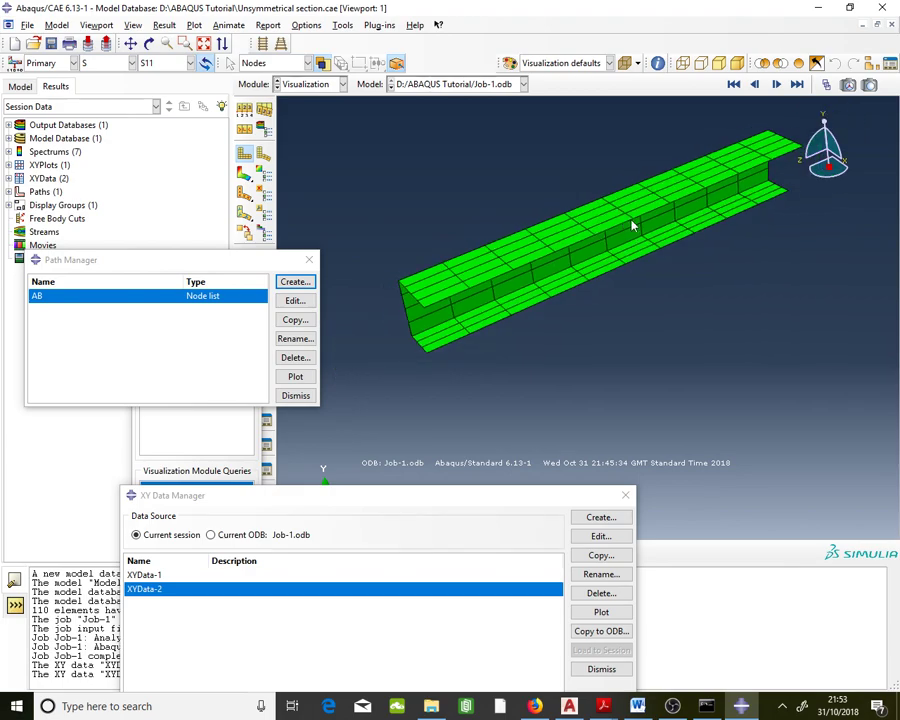
pyautogui.scroll(5, 632, 226)
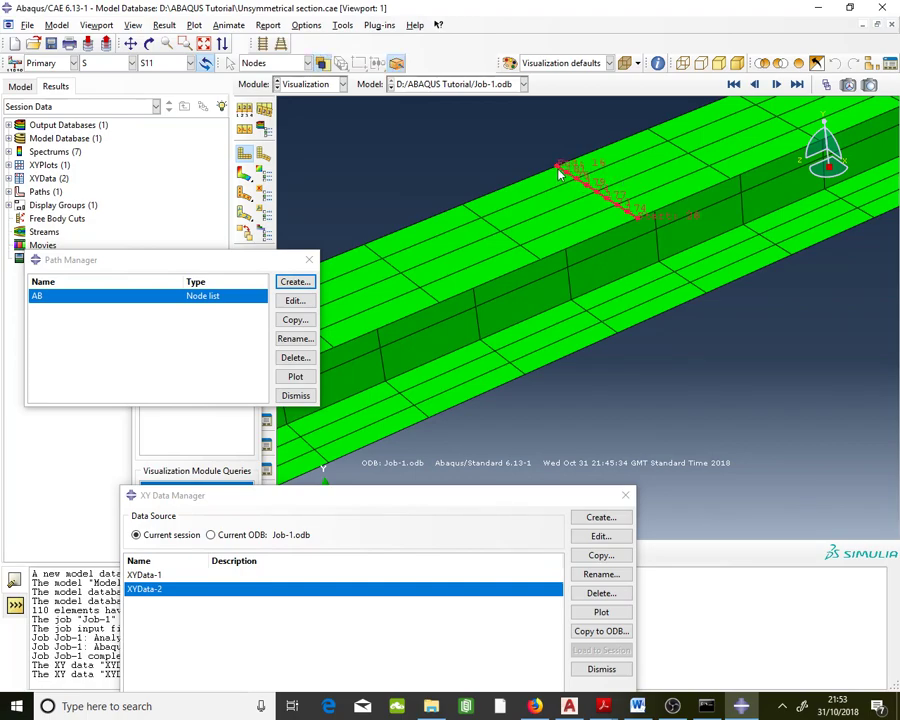
pyautogui.moveTo(356, 496); pyautogui.dragTo(222, 663)
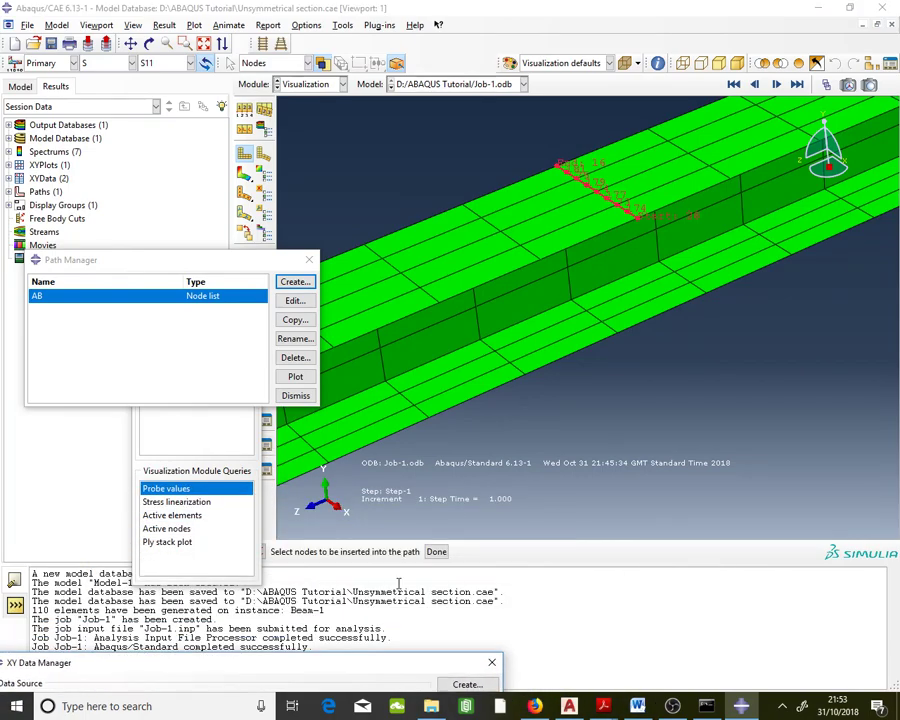
pyautogui.click(436, 552)
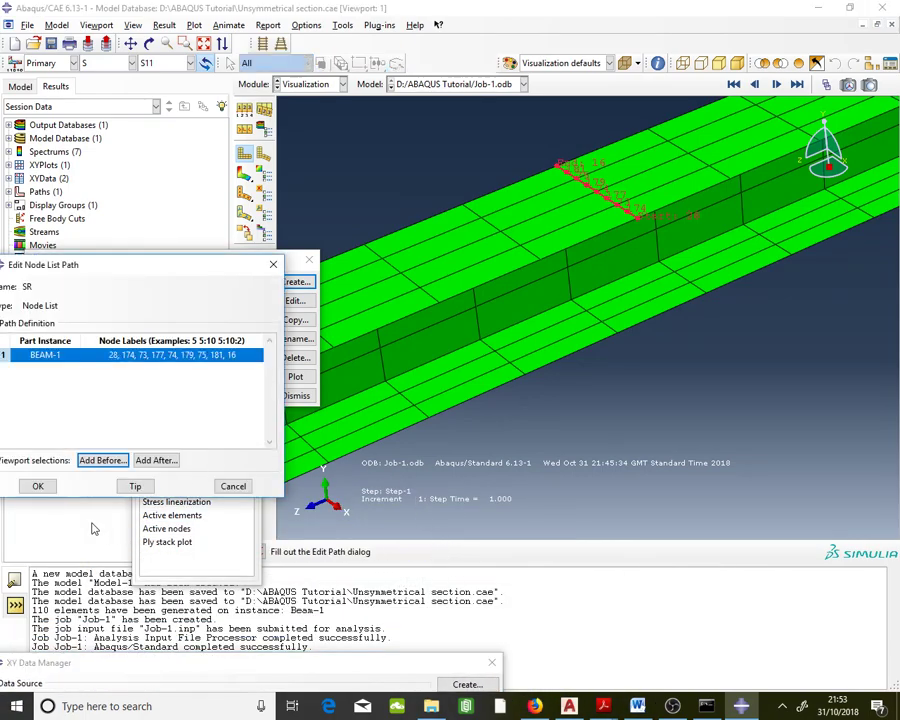
pyautogui.click(37, 490)
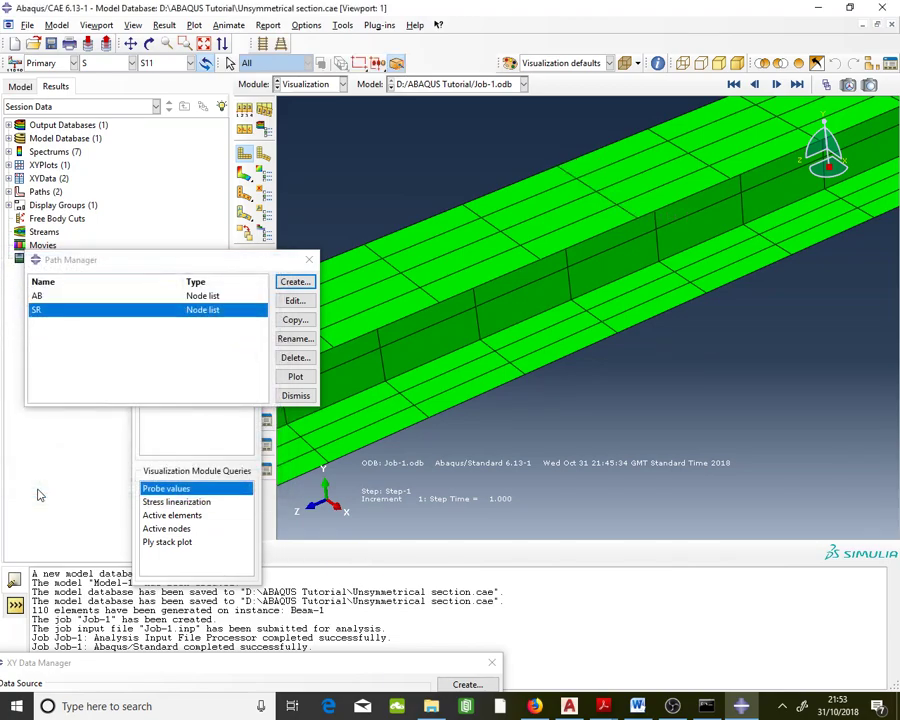
# Check the P and Q locations in the Word brief, then start a node list path named QP in Abaqus.
pyautogui.click(637, 706)
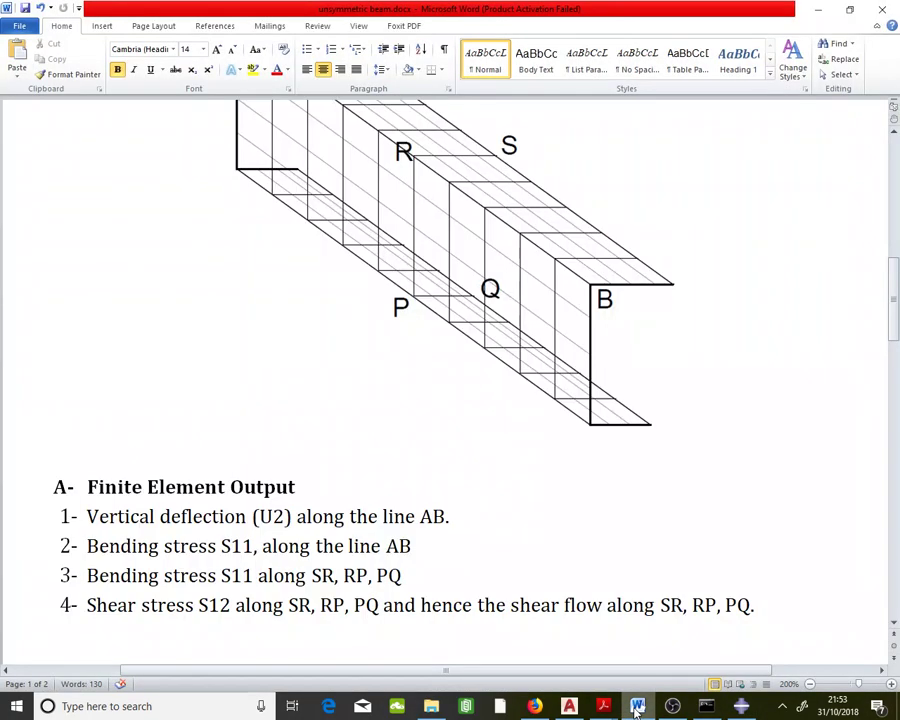
pyautogui.click(637, 706)
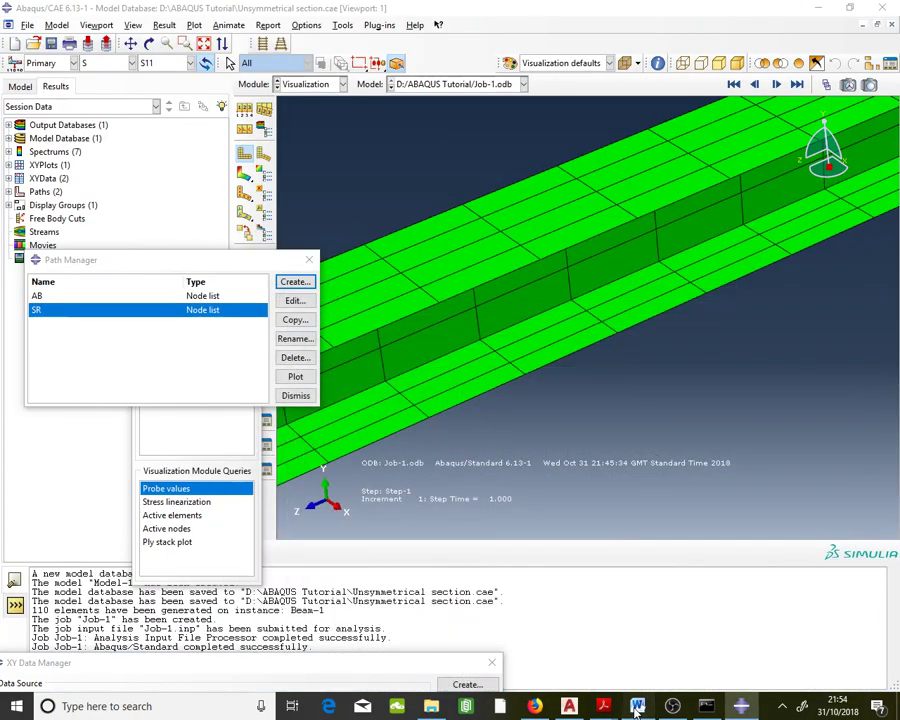
pyautogui.click(637, 706)
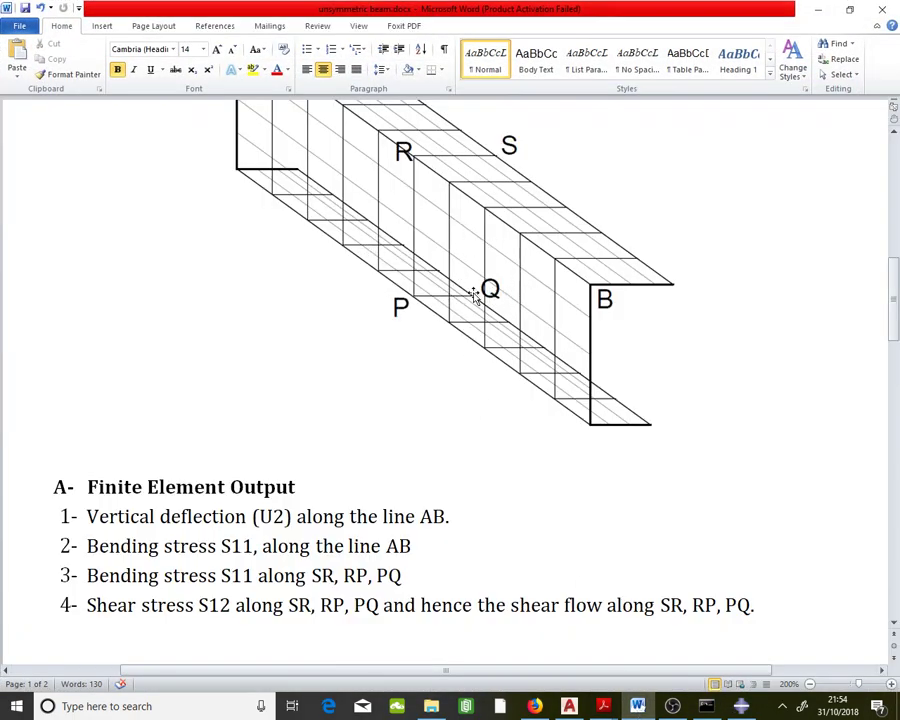
pyautogui.hotkey('alt', 'Tab')
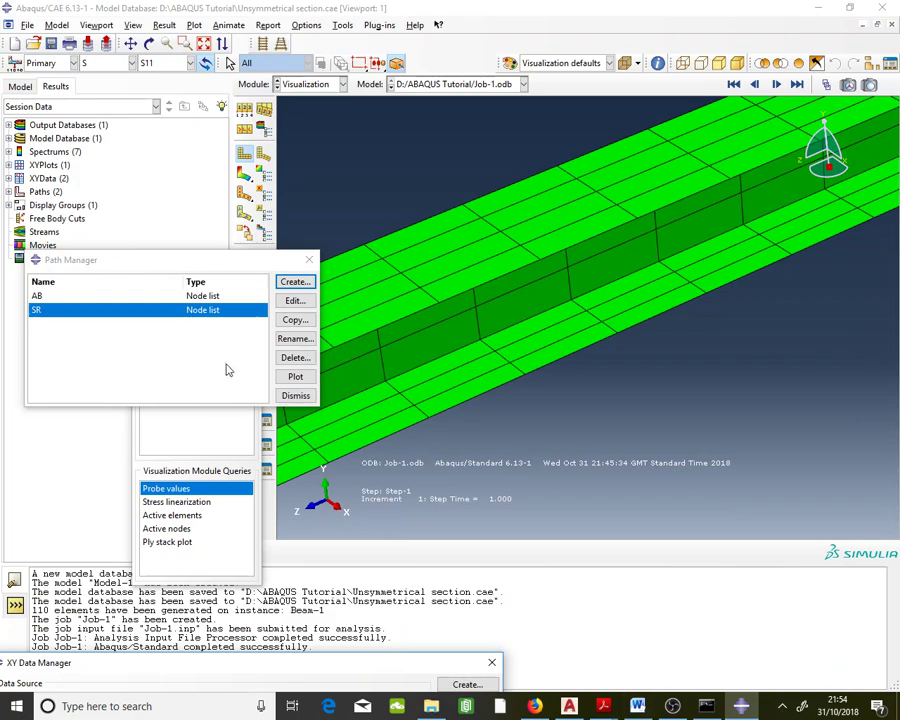
pyautogui.click(296, 283)
pyautogui.write('C')
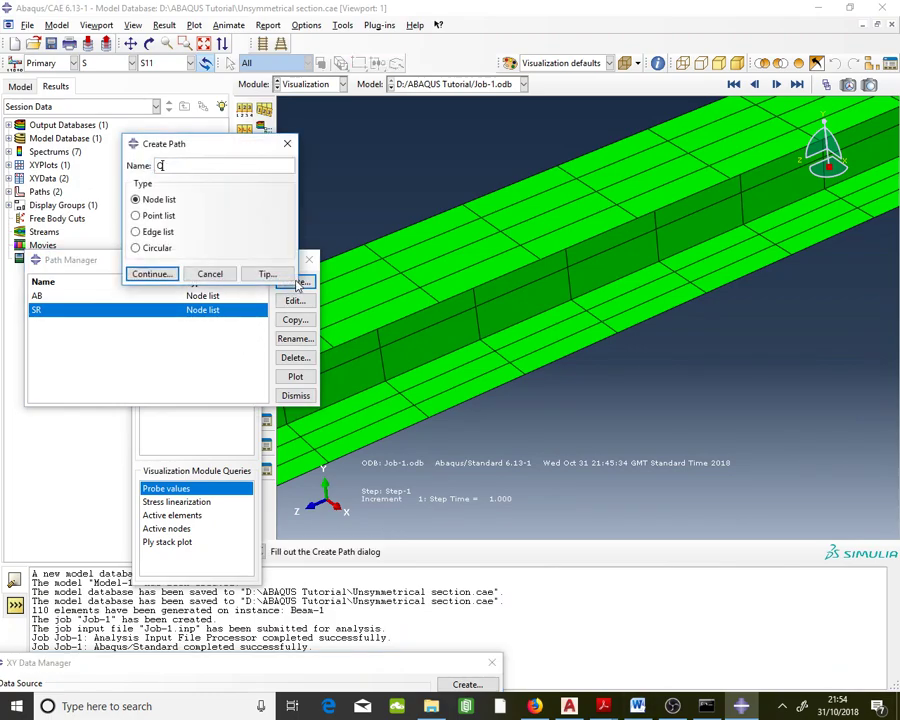
pyautogui.click(165, 273)
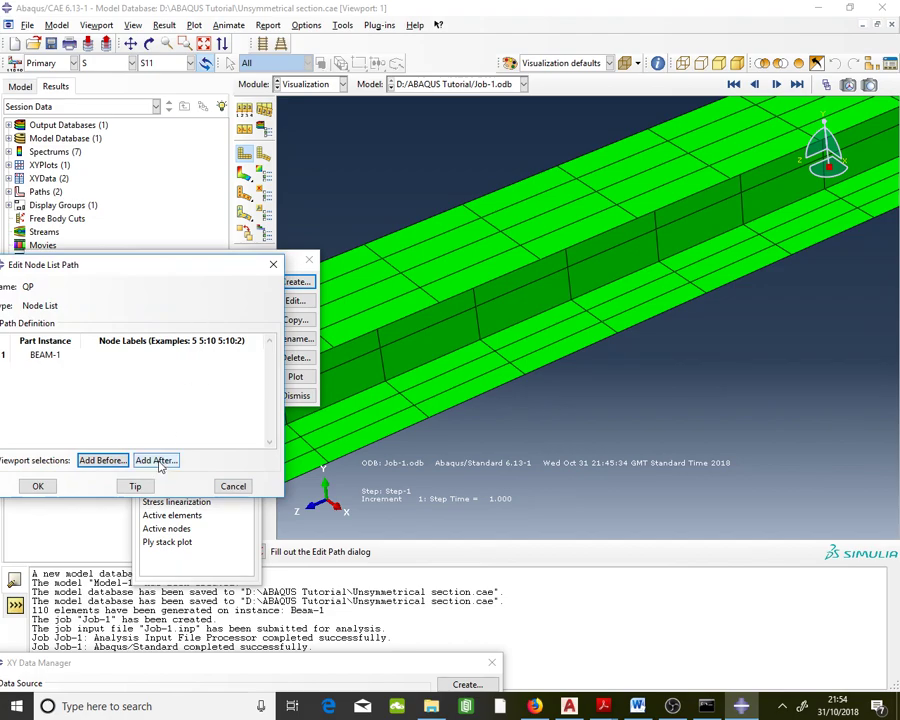
# Add the midspan lower-flange nodes from free-edge node 54 to web-corner node 40 to path QP and save the path.
pyautogui.click(157, 461)
pyautogui.keyDown('ctrl'); pyautogui.keyDown('alt'); pyautogui.moveTo(331, 401); pyautogui.dragTo(611, 320); pyautogui.keyUp('alt'); pyautogui.keyUp('ctrl')
pyautogui.click(149, 44)
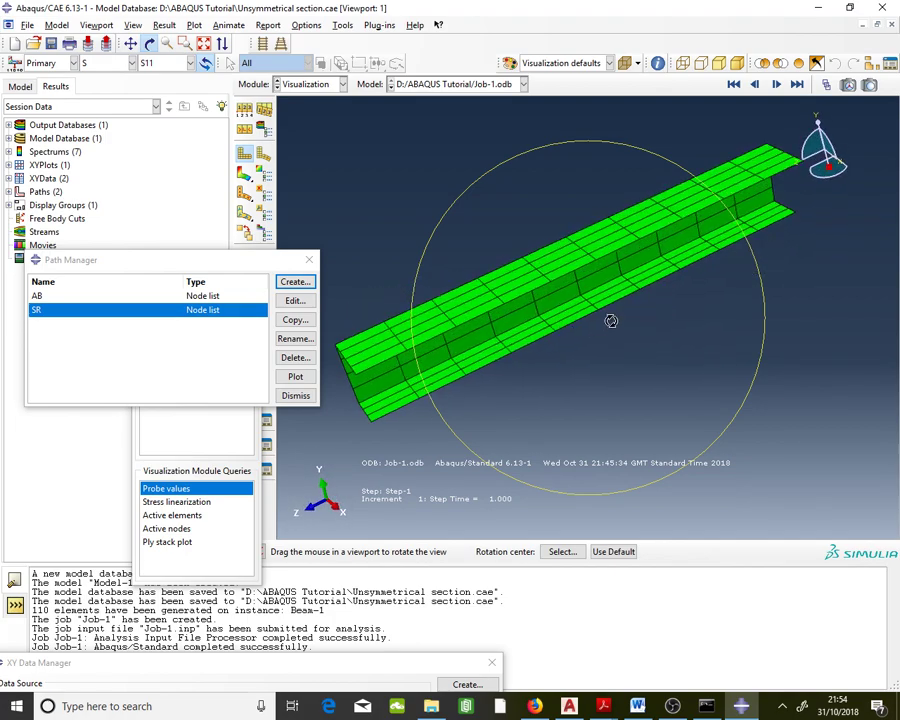
pyautogui.press('Escape')
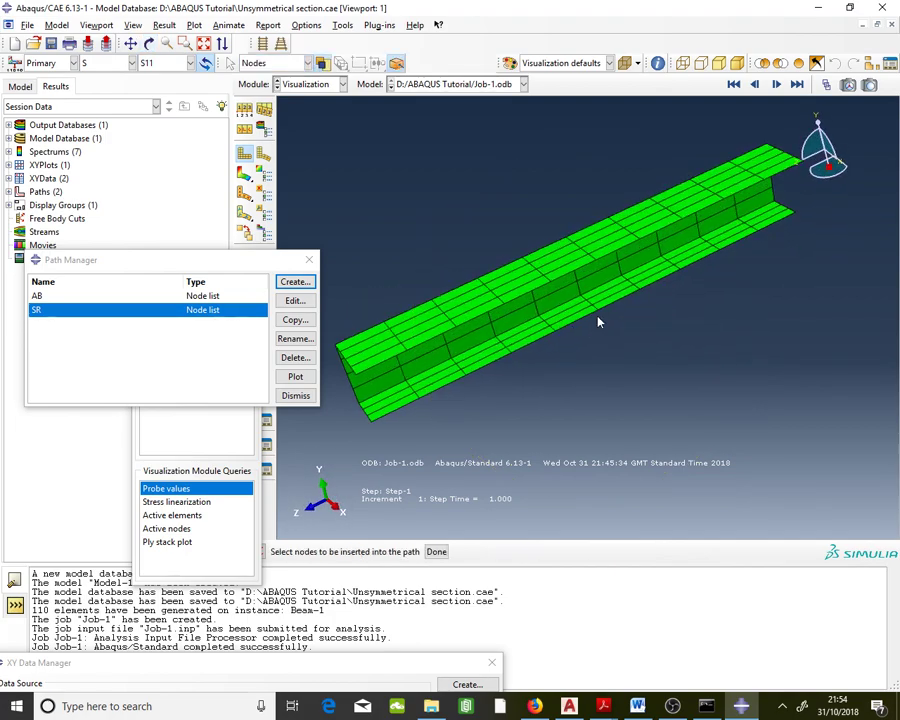
pyautogui.scroll(3, 597, 318)
pyautogui.scroll(-1, 597, 322)
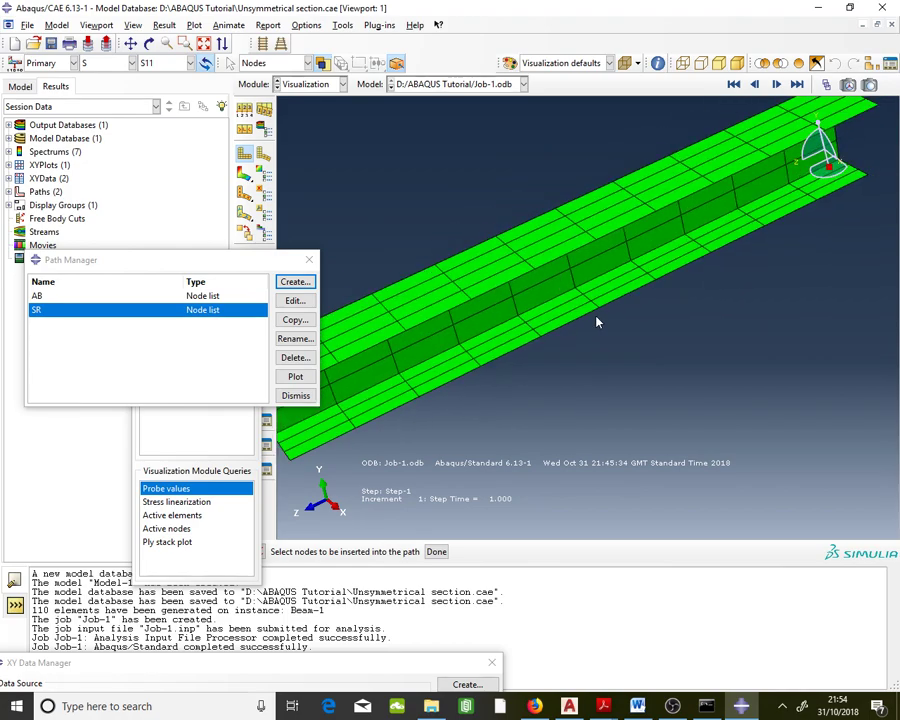
pyautogui.scroll(1, 597, 322)
pyautogui.click(596, 309)
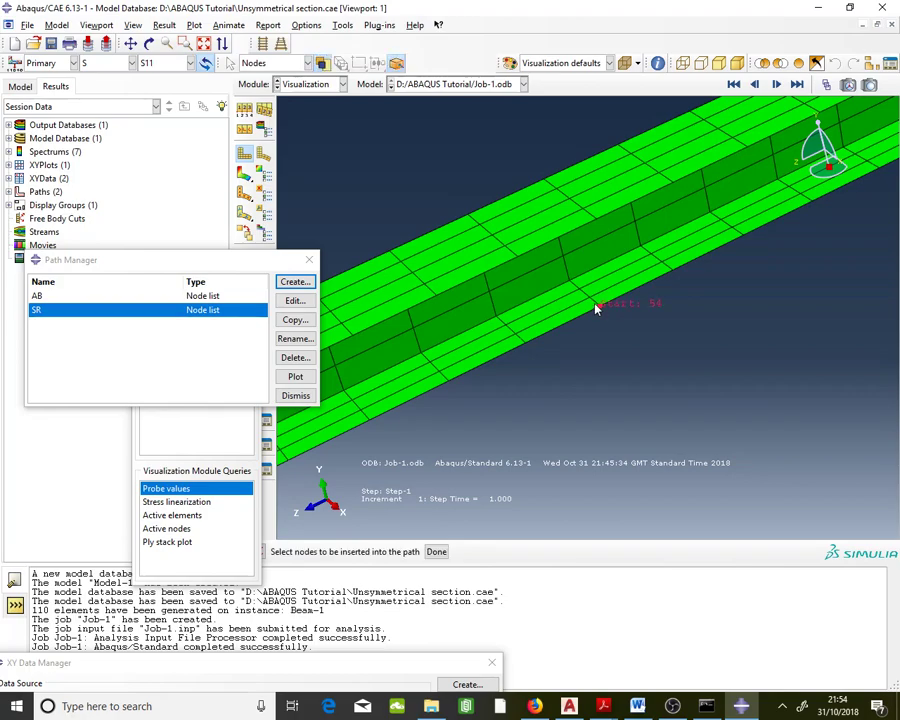
pyautogui.click(589, 298)
pyautogui.click(581, 295)
pyautogui.click(576, 291)
pyautogui.click(436, 551)
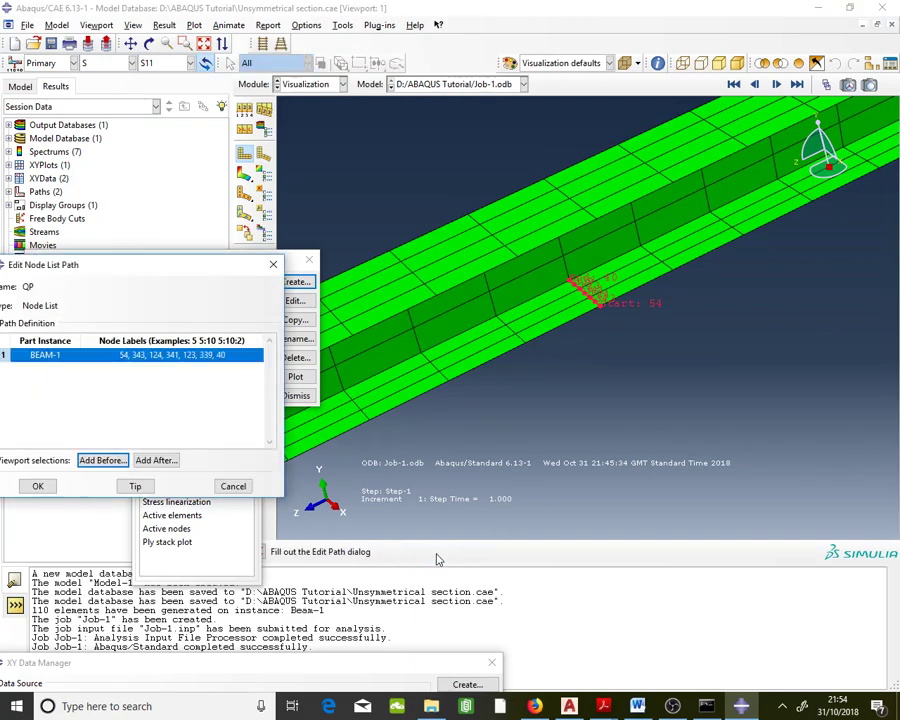
pyautogui.click(38, 487)
# Start a node list path named RP, checking the Word brief for the path's name.
pyautogui.click(637, 706)
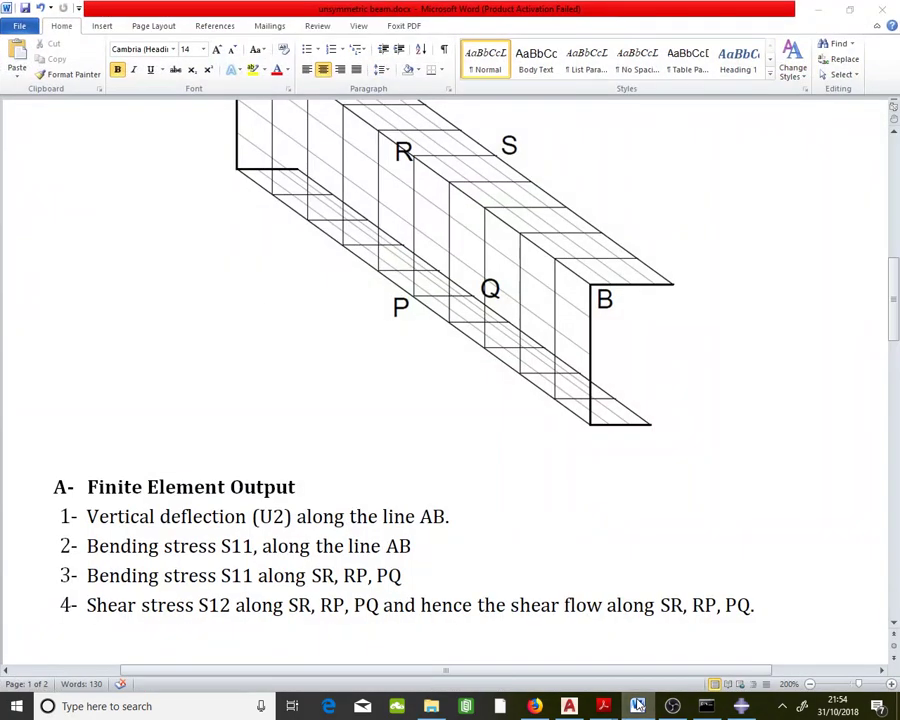
pyautogui.click(637, 706)
pyautogui.click(296, 282)
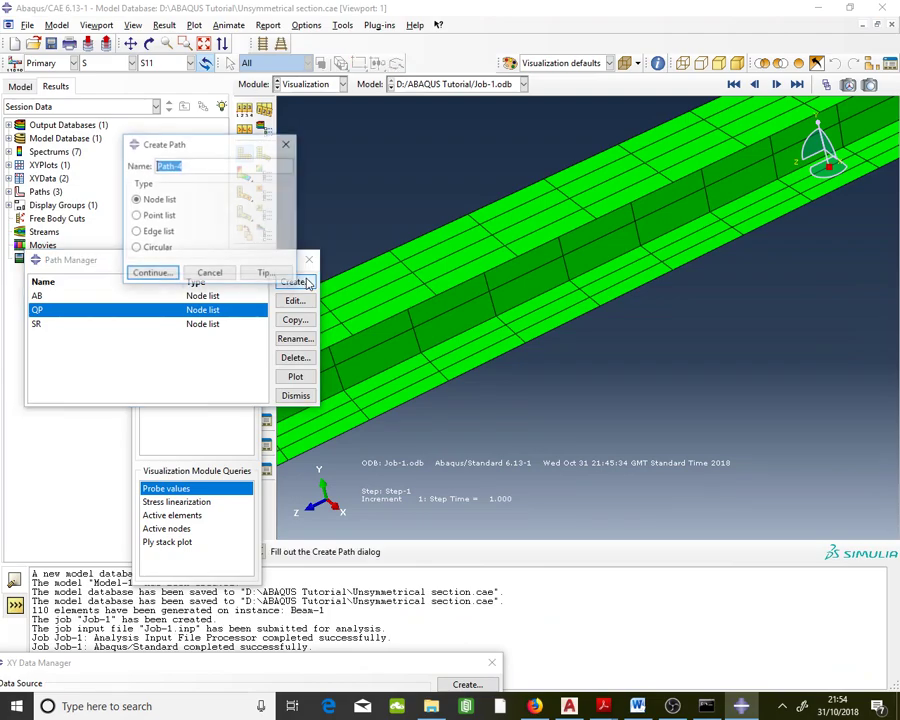
pyautogui.write('PP')
pyautogui.click(156, 273)
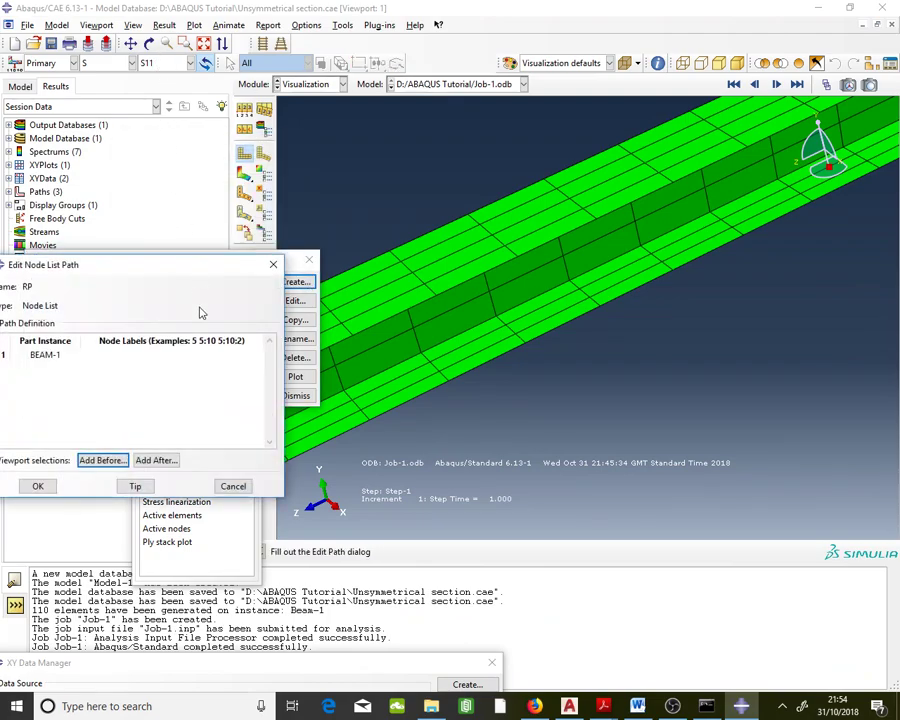
# Pick the midspan web nodes for path RP in order from lower-corner node 40 up to mid-web node 101.
pyautogui.click(156, 460)
pyautogui.click(149, 43)
pyautogui.moveTo(566, 337); pyautogui.dragTo(508, 271)
pyautogui.moveTo(588, 339)
pyautogui.mouseDown()
pyautogui.moveTo(587, 305)
pyautogui.moveTo(599, 336)
pyautogui.mouseUp()
pyautogui.press('Escape')
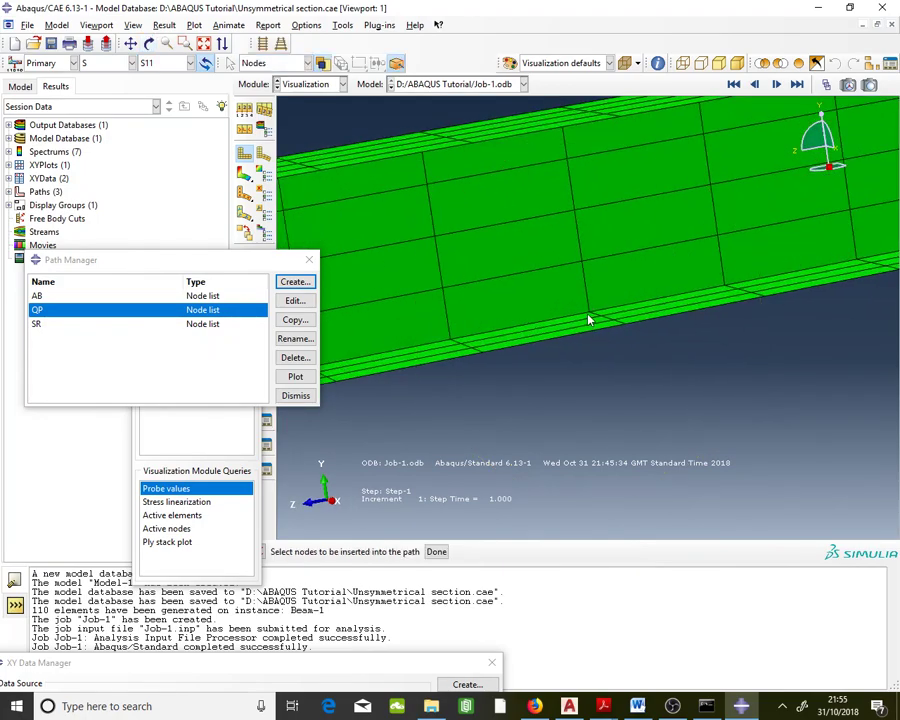
pyautogui.scroll(3, 592, 319)
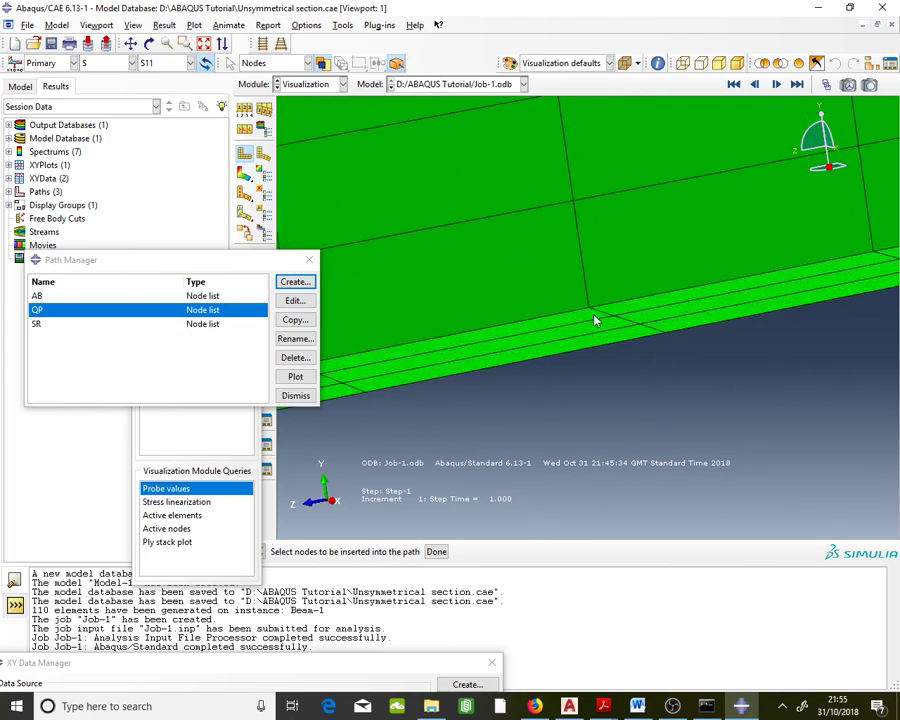
pyautogui.click(582, 252)
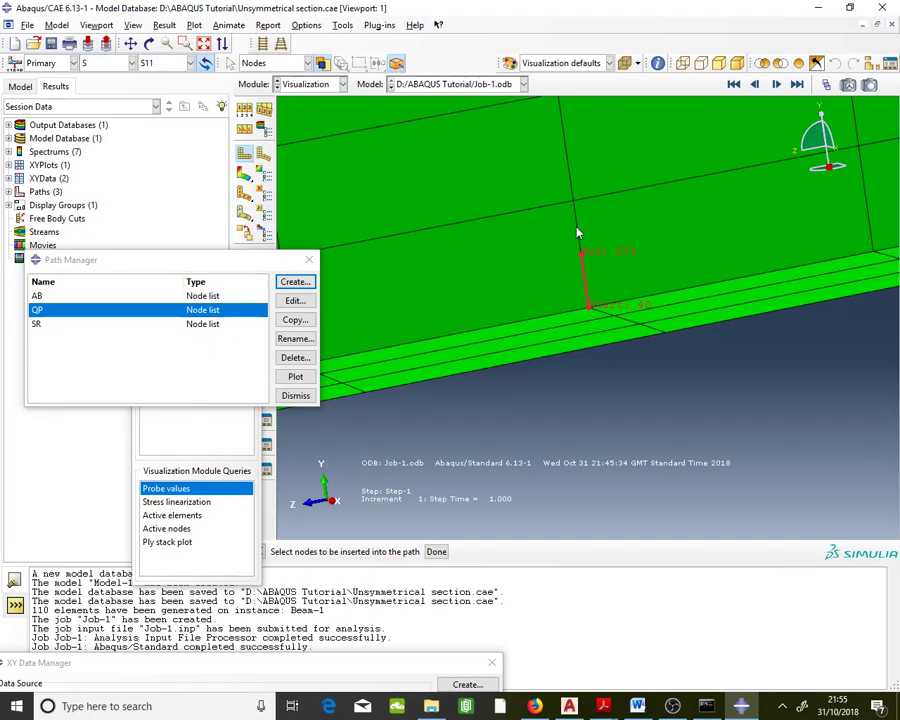
pyautogui.scroll(-3, 575, 210)
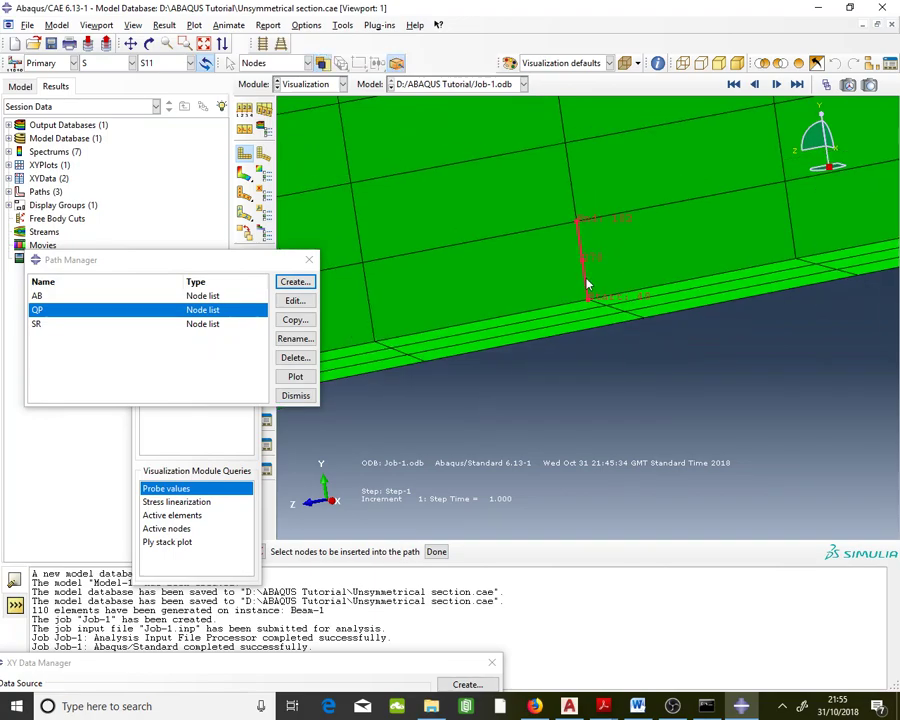
pyautogui.click(572, 185)
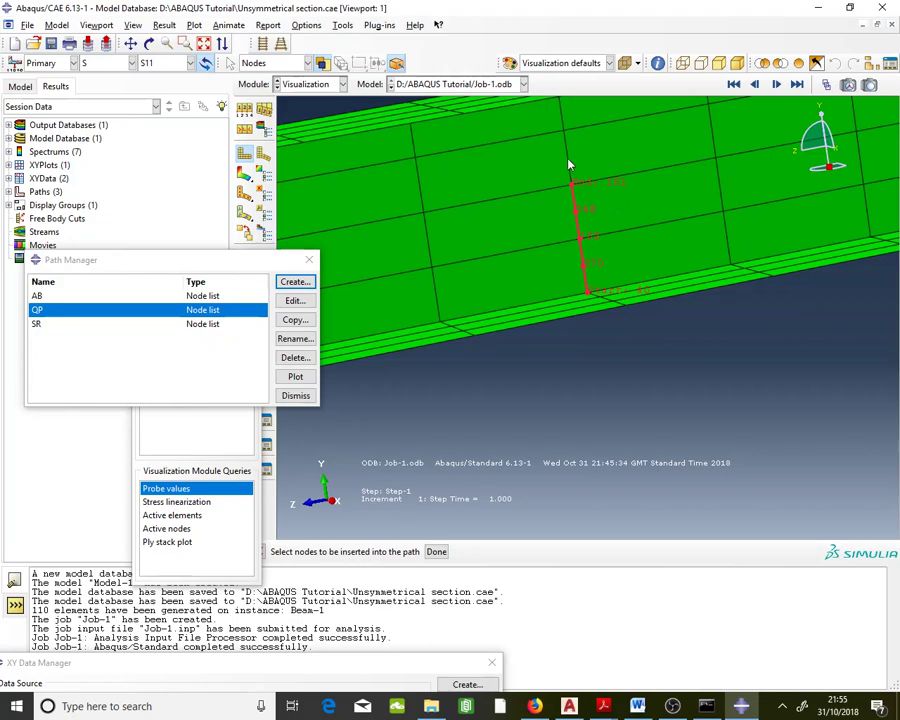
# Continue the RP node selection up the web to upper-corner node 16 and save the path.
pyautogui.keyDown('ctrl'); pyautogui.keyDown('alt'); pyautogui.moveTo(565, 133); pyautogui.dragTo(590, 300); pyautogui.keyUp('alt'); pyautogui.keyUp('ctrl')
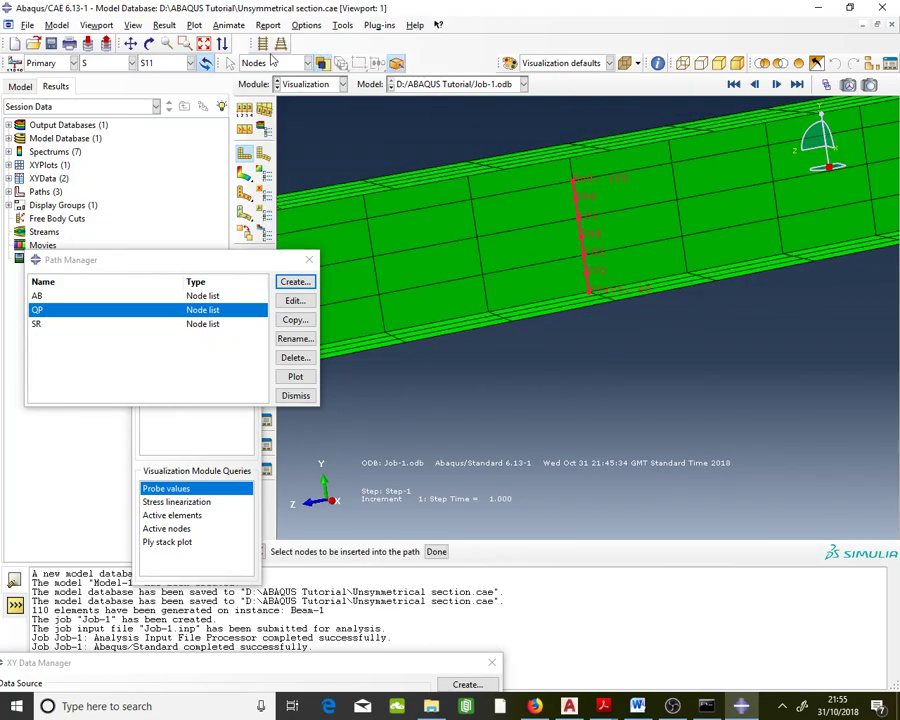
pyautogui.click(149, 43)
pyautogui.moveTo(593, 195); pyautogui.dragTo(560, 190)
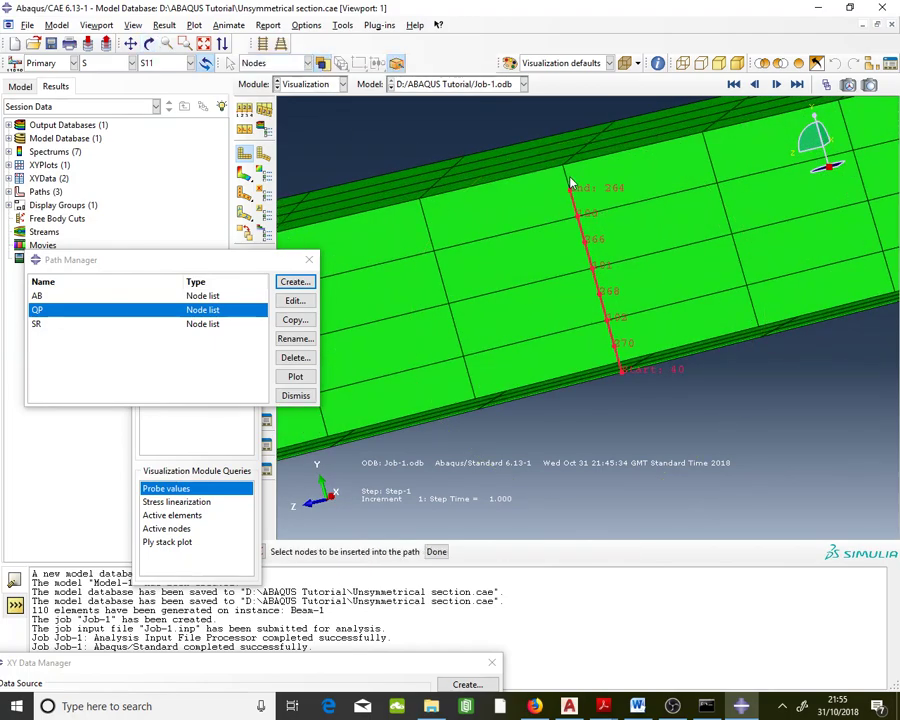
pyautogui.click(566, 164)
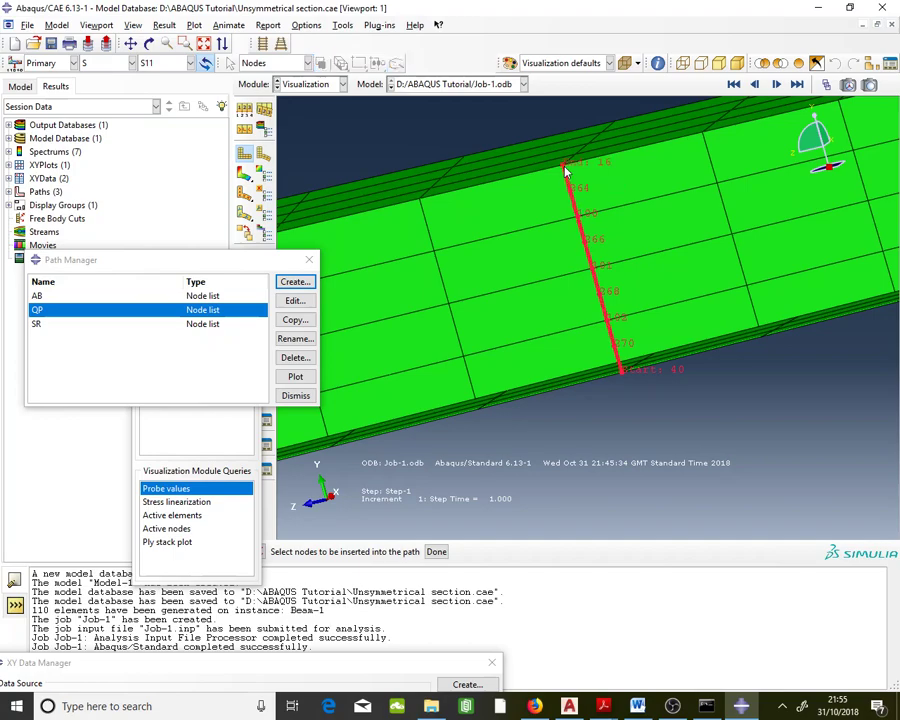
pyautogui.click(437, 552)
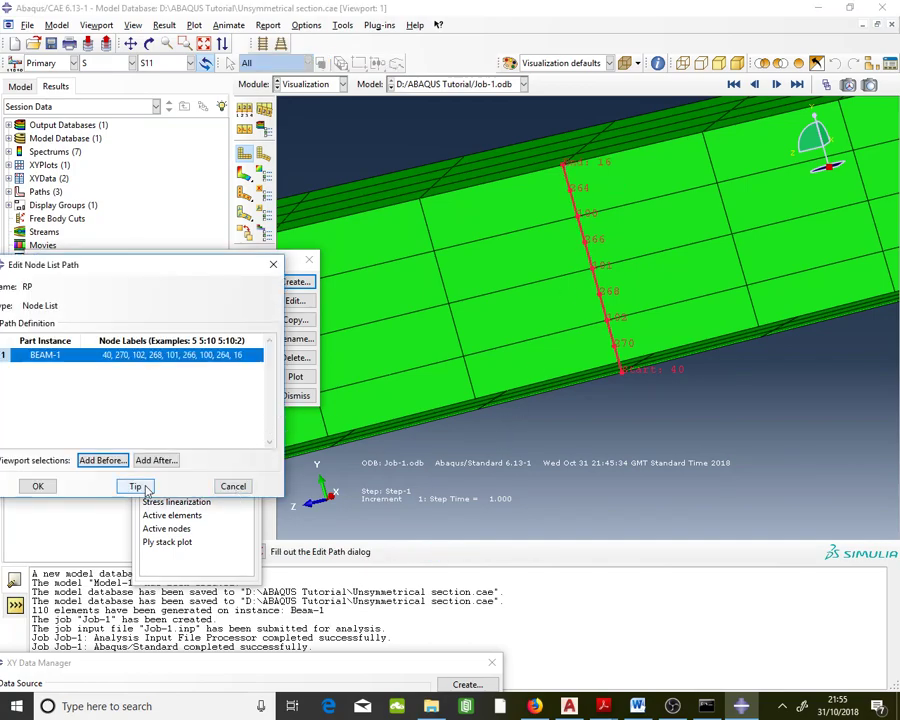
pyautogui.click(37, 487)
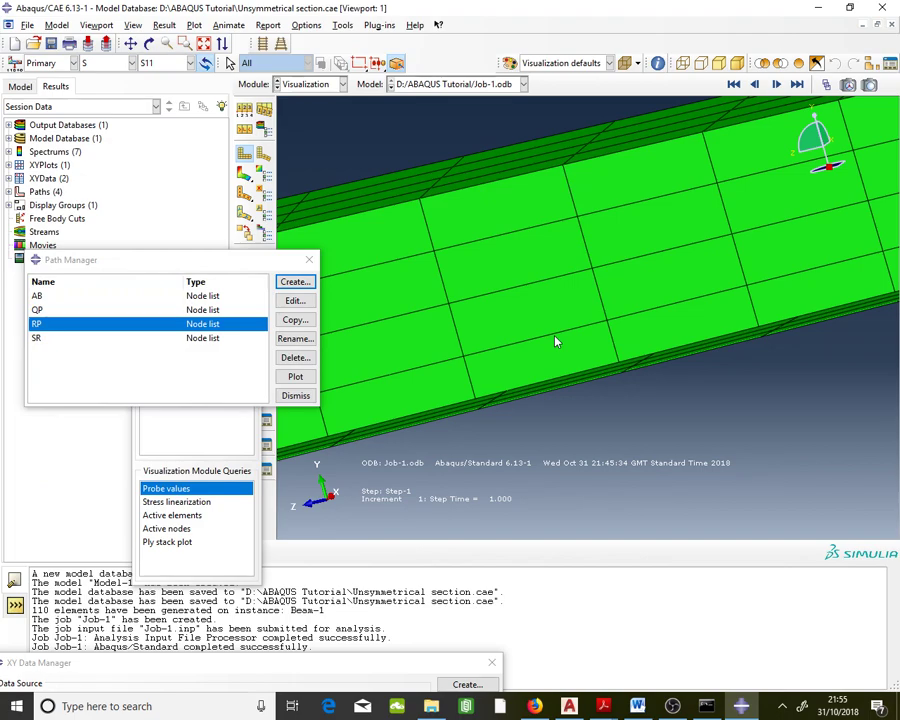
# Bring up the XY Data Manager and start new XY data with a path as its source.
pyautogui.click(149, 43)
pyautogui.moveTo(517, 278); pyautogui.dragTo(422, 183)
pyautogui.press('Escape')
pyautogui.moveTo(435, 668); pyautogui.dragTo(502, 224)
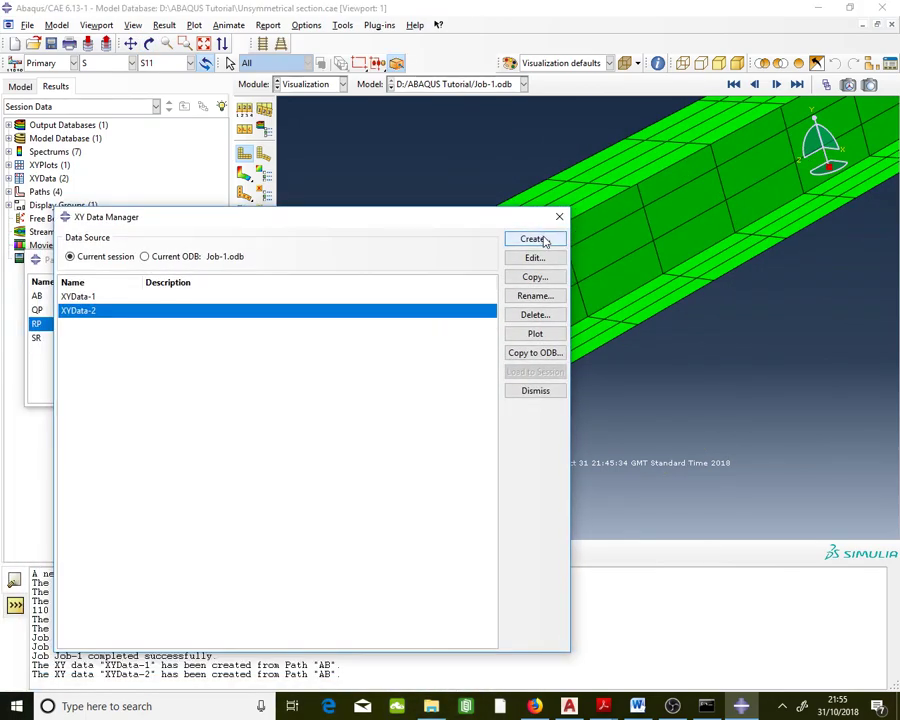
pyautogui.click(545, 242)
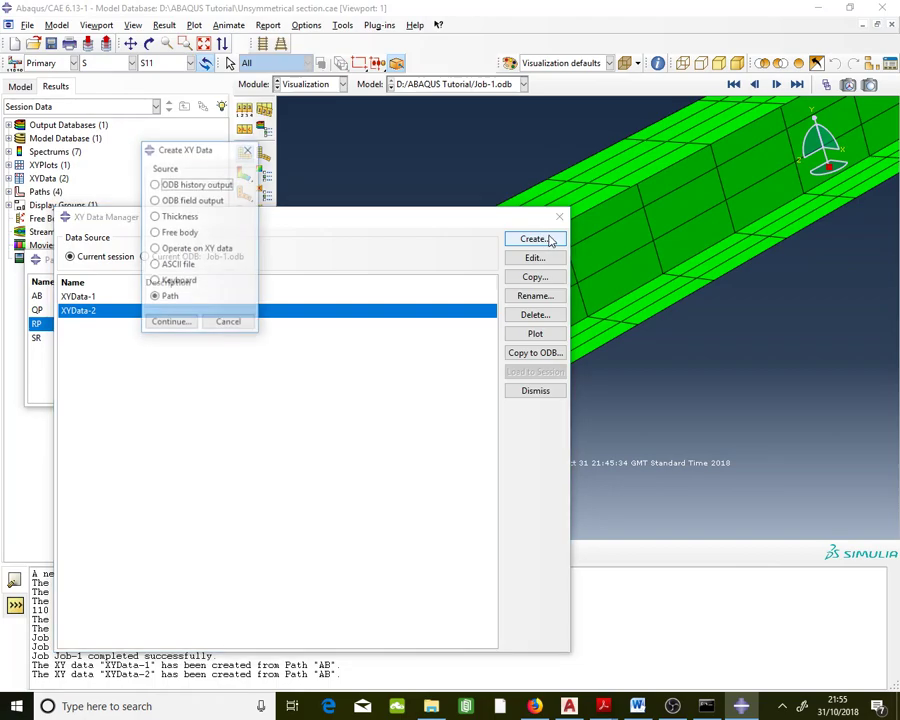
pyautogui.click(182, 326)
pyautogui.moveTo(355, 304); pyautogui.dragTo(224, 156)
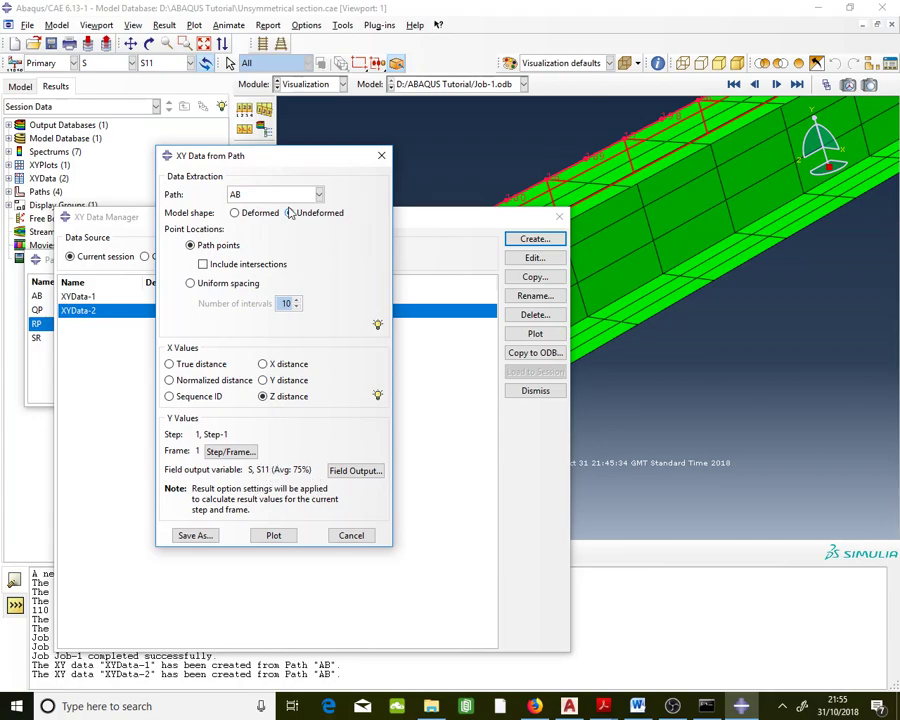
# Extract S11 along path SR against X distance on the undeformed shape and save the data under the default name.
pyautogui.click(286, 196)
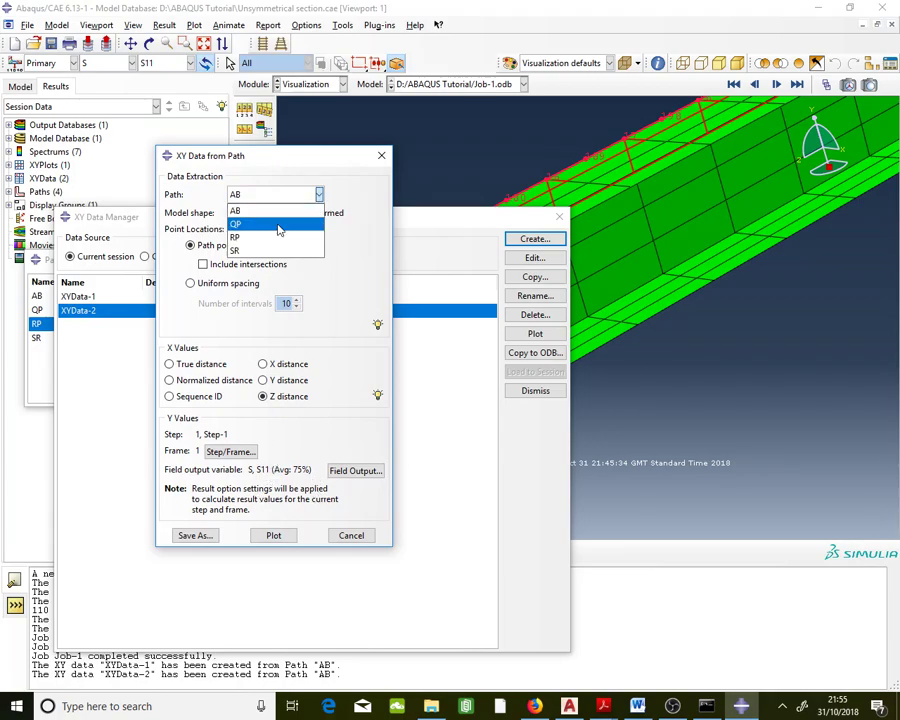
pyautogui.click(637, 706)
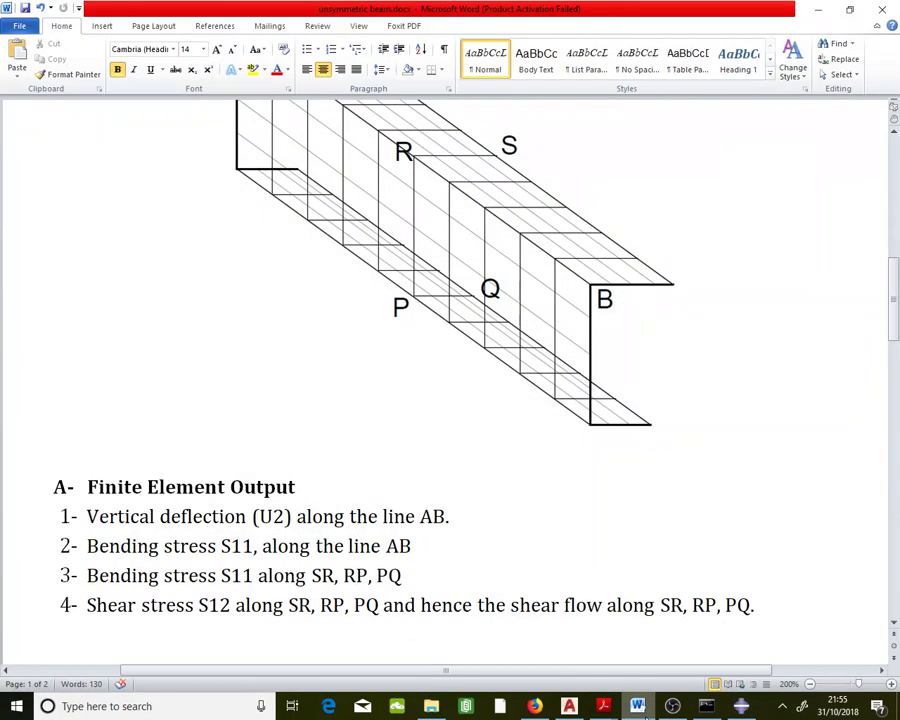
pyautogui.click(637, 706)
pyautogui.click(268, 195)
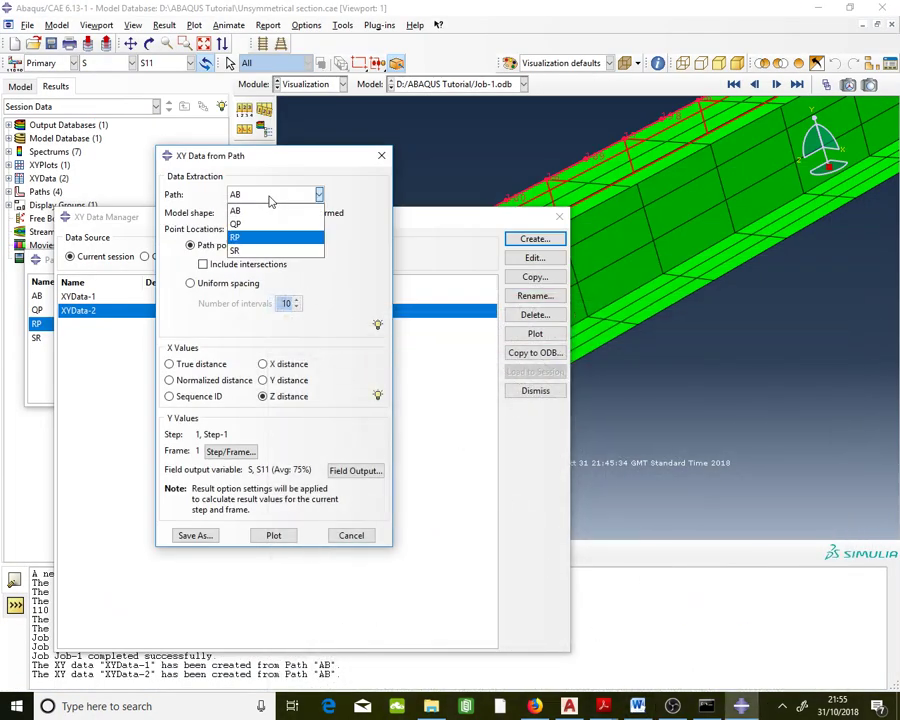
pyautogui.click(266, 250)
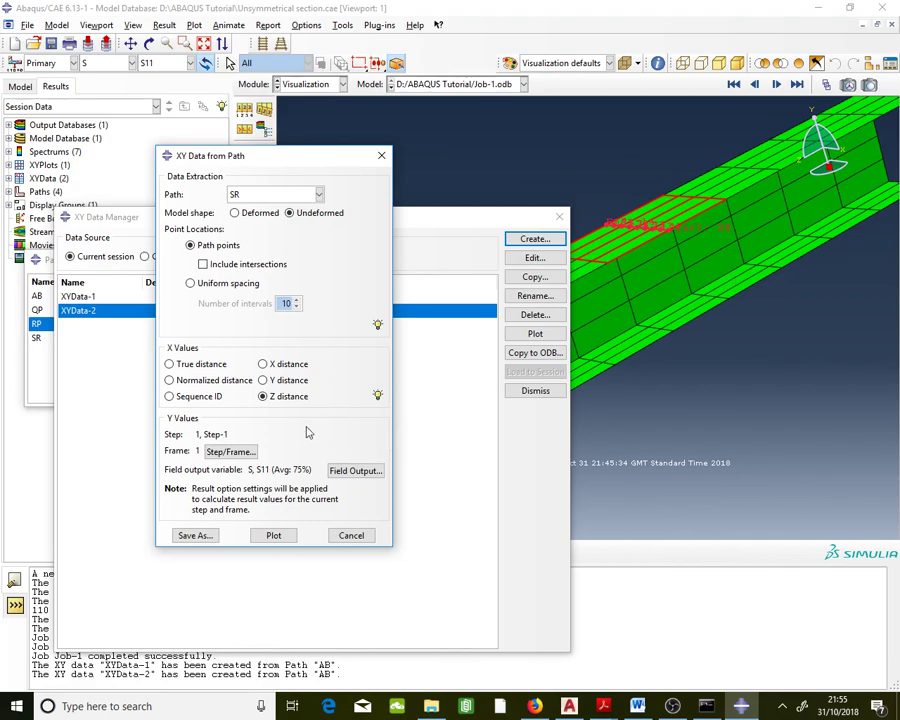
pyautogui.click(286, 367)
pyautogui.click(195, 536)
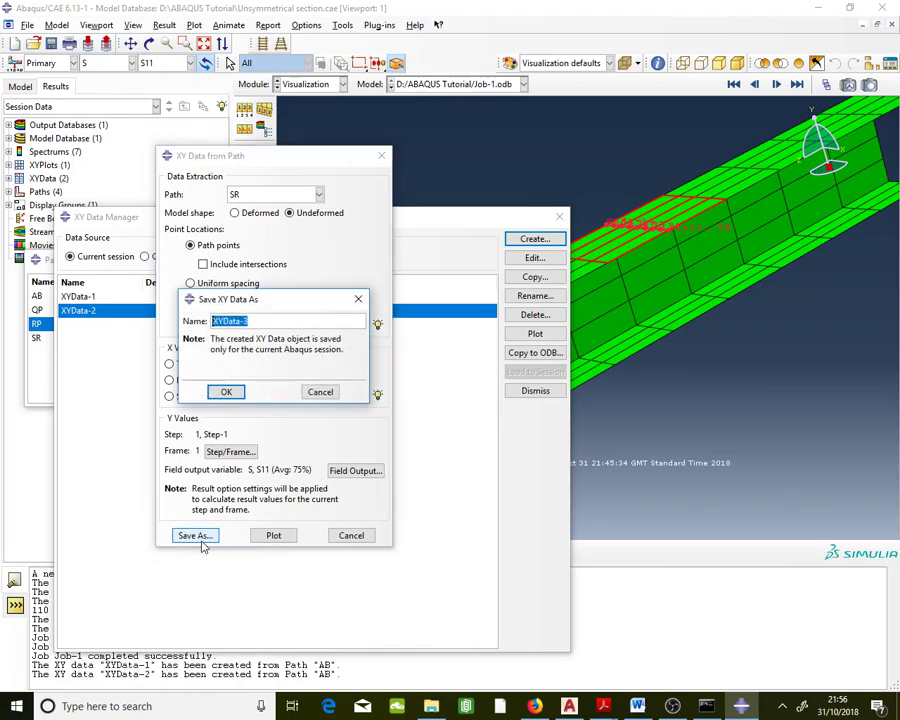
pyautogui.click(230, 391)
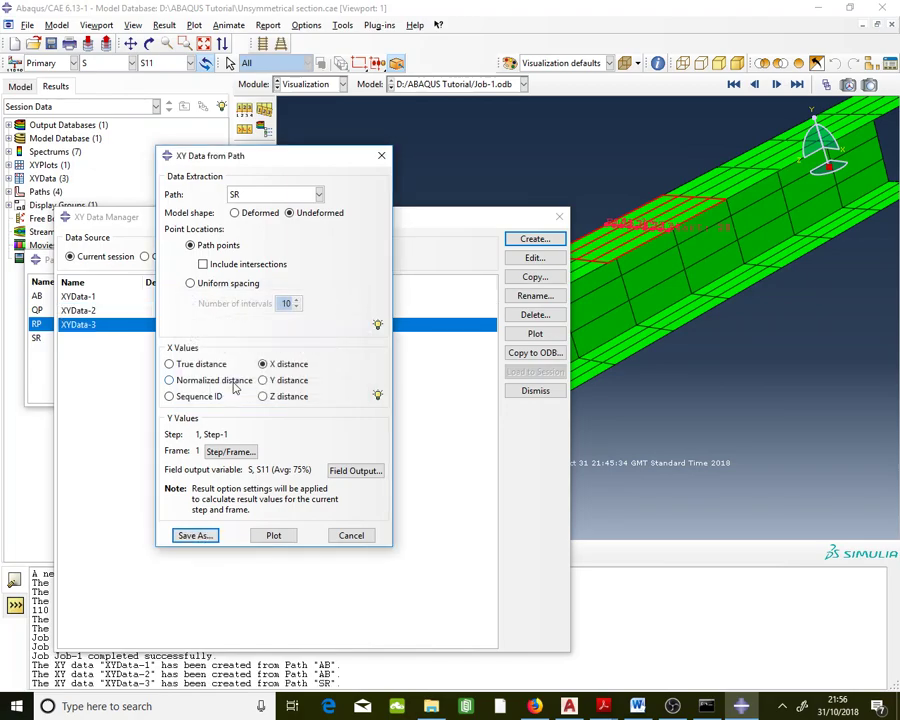
# Review the S11 data saved for path SR by highlighting all its distance and stress values, and close the table.
pyautogui.doubleClick(430, 333)
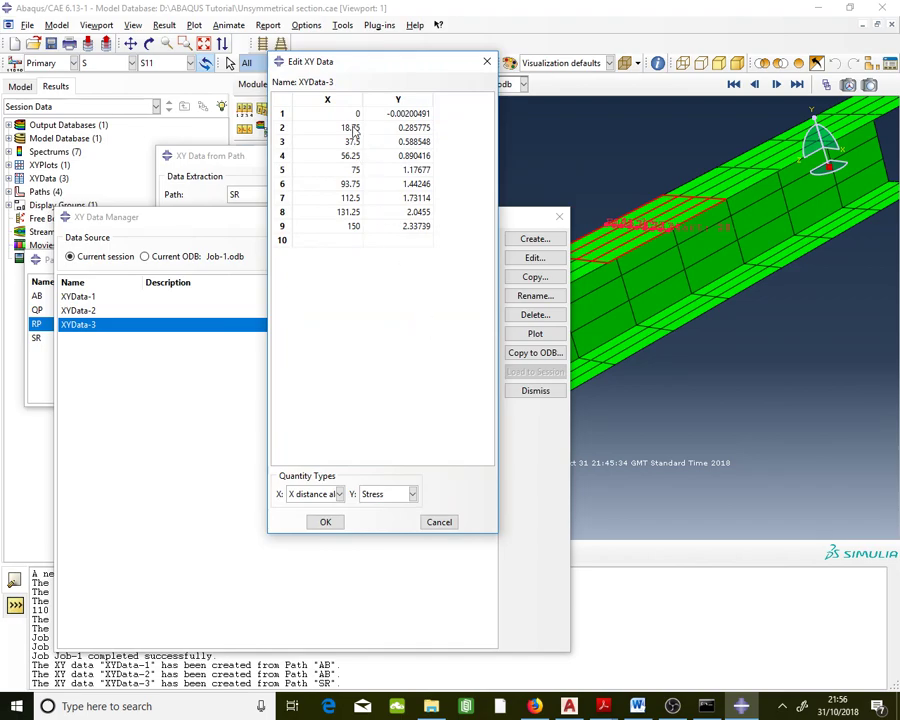
pyautogui.moveTo(352, 117); pyautogui.dragTo(393, 300)
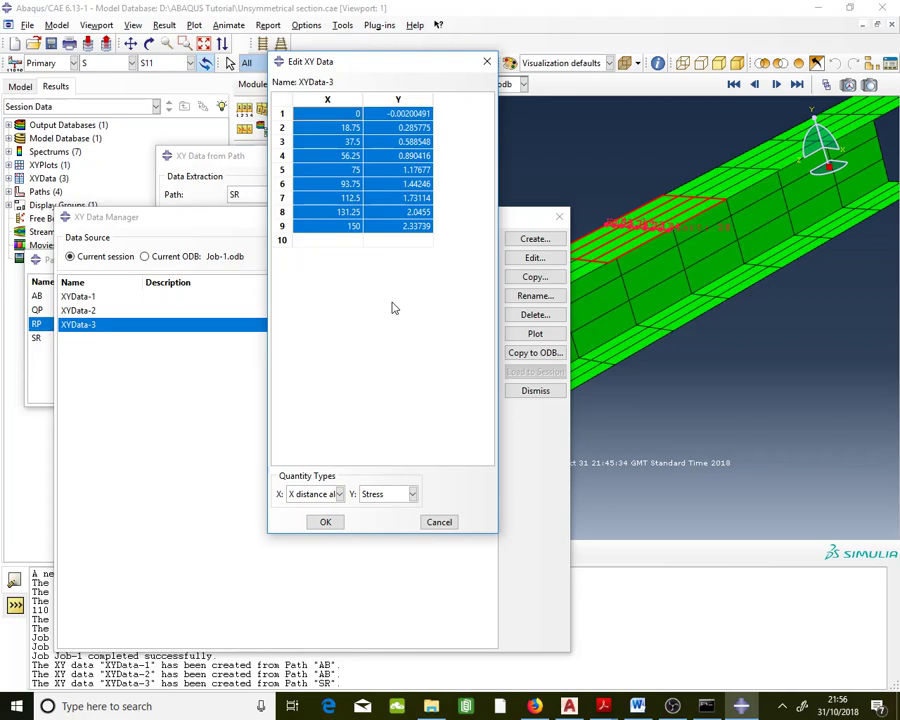
pyautogui.click(326, 524)
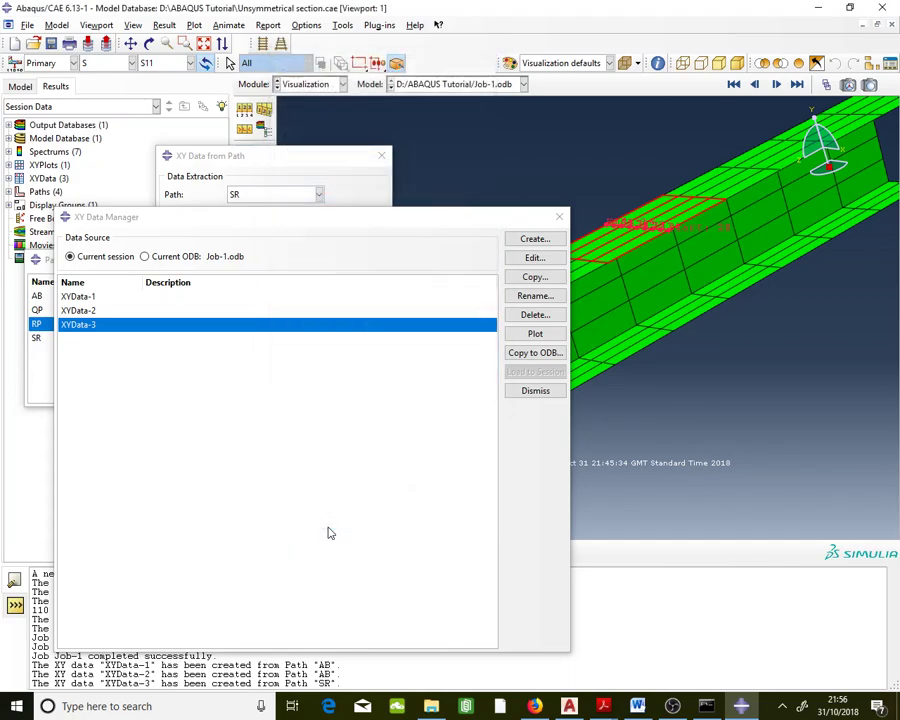
# Extract S11 along path QP against X distance on the undeformed shape and save the data under the default name.
pyautogui.click(270, 170)
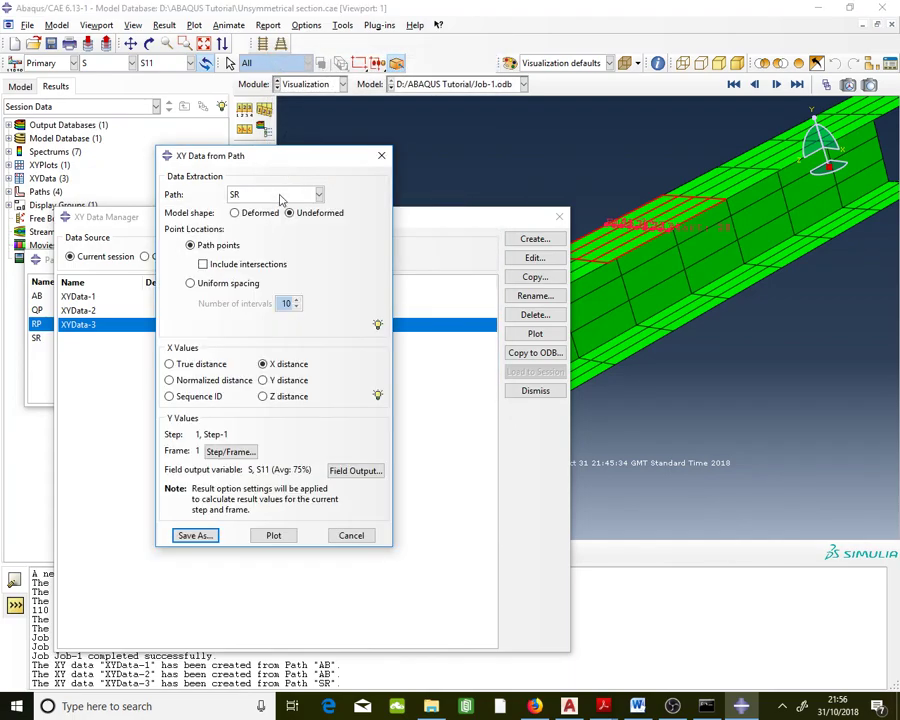
pyautogui.click(282, 199)
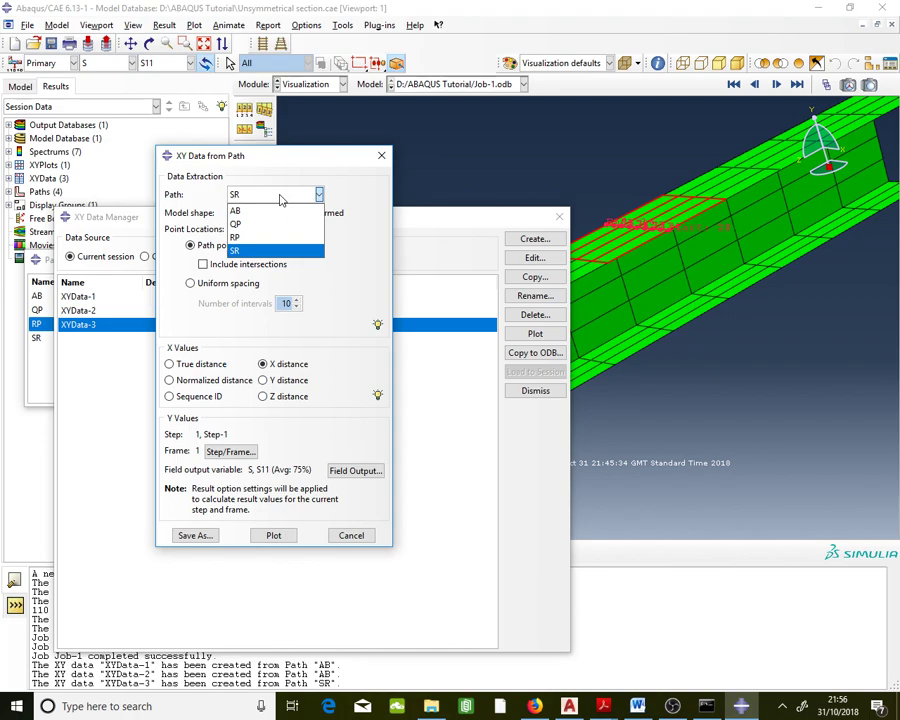
pyautogui.click(282, 199)
pyautogui.click(645, 708)
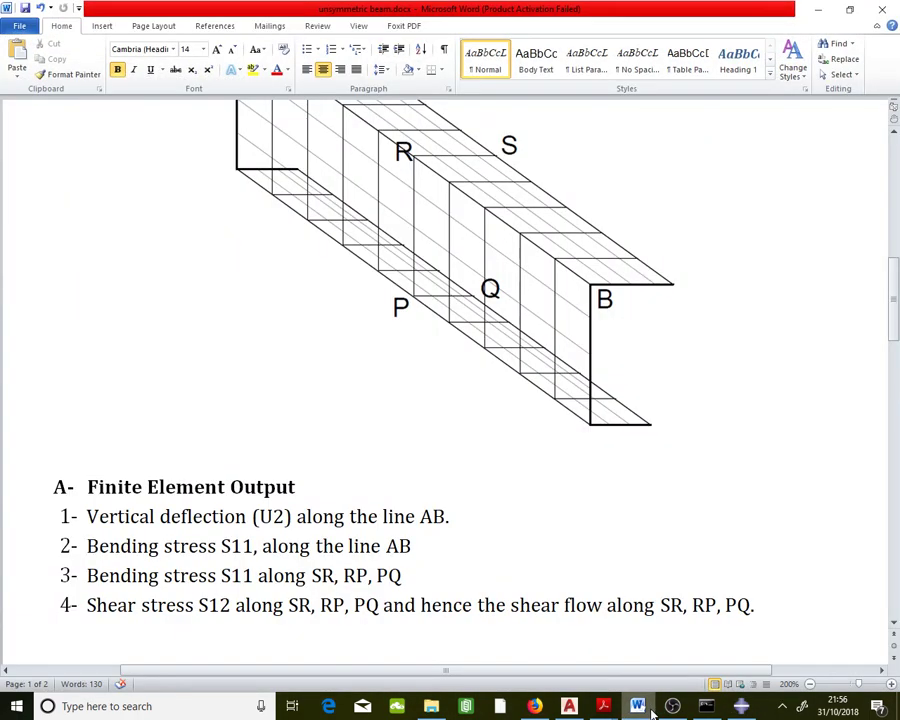
pyautogui.click(645, 708)
pyautogui.click(316, 195)
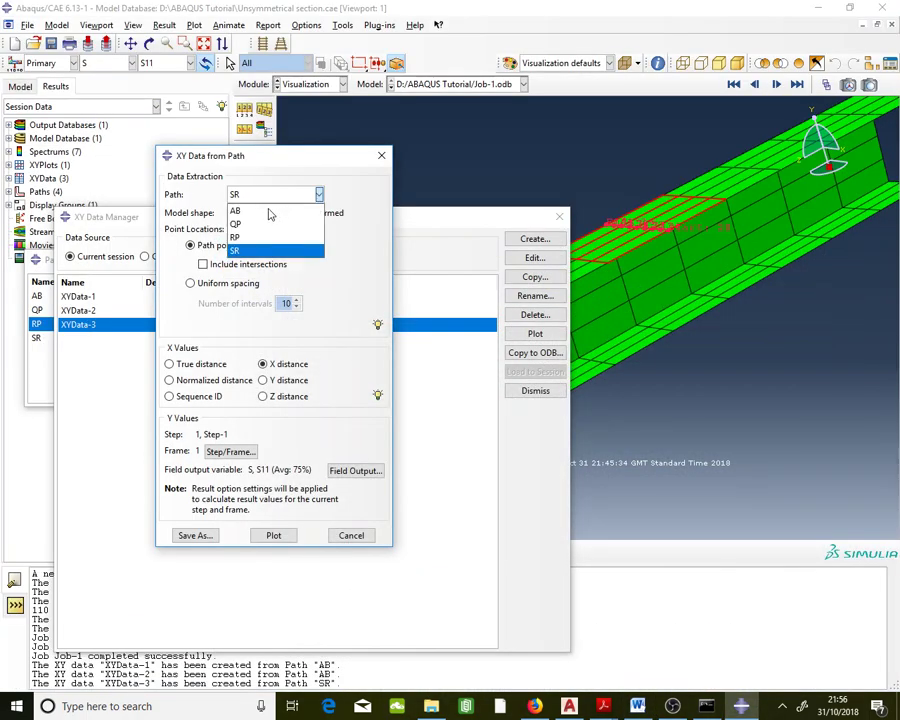
pyautogui.click(259, 226)
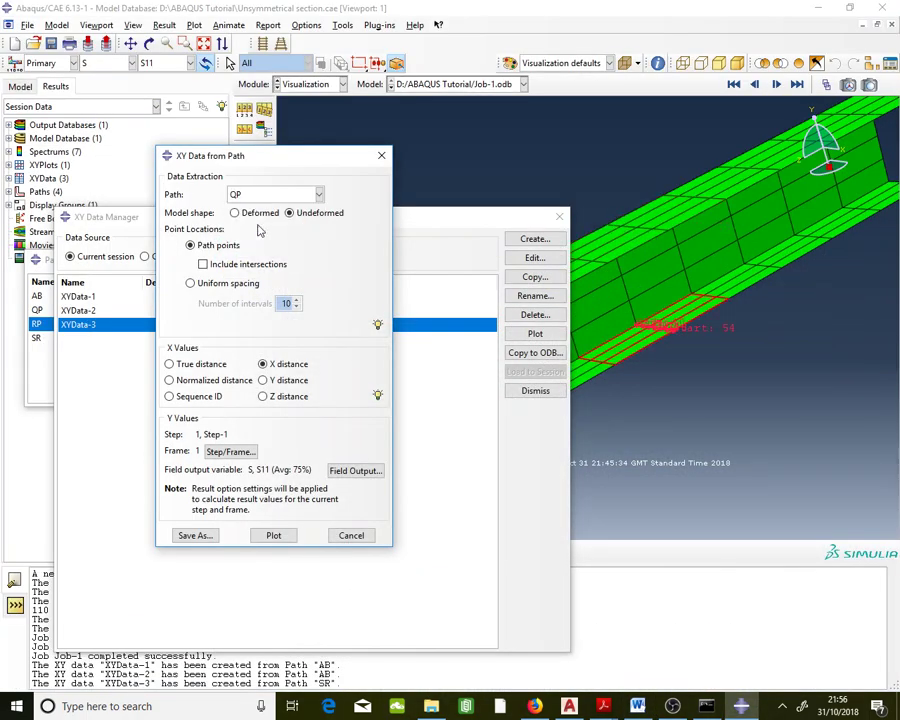
pyautogui.click(266, 366)
pyautogui.click(193, 537)
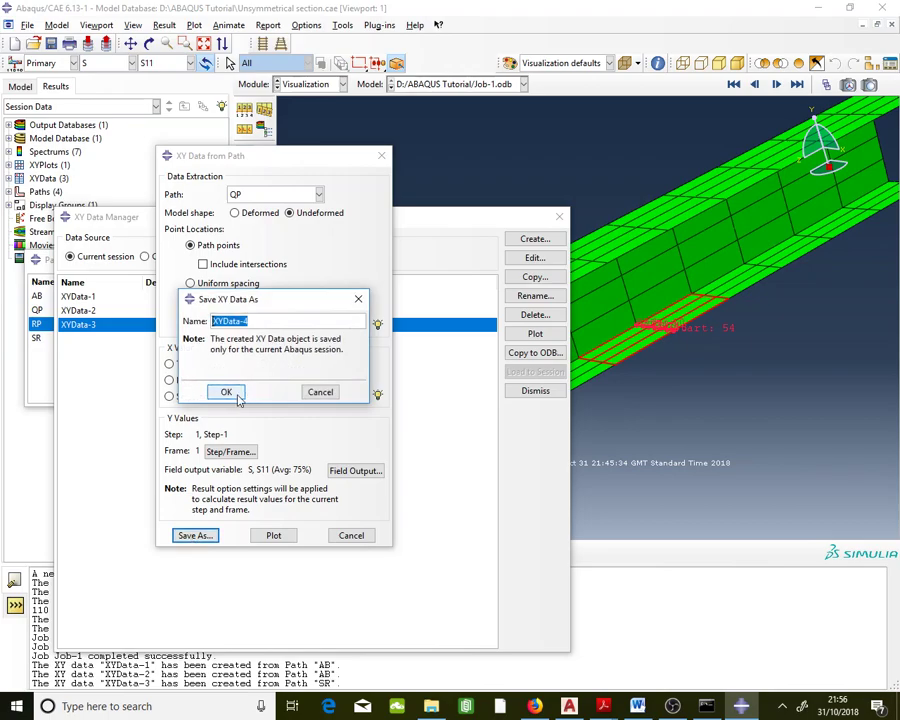
pyautogui.click(226, 392)
# Inspect the saved QP bending stress table and the path's start on the lower flange, then close the table.
pyautogui.doubleClick(418, 341)
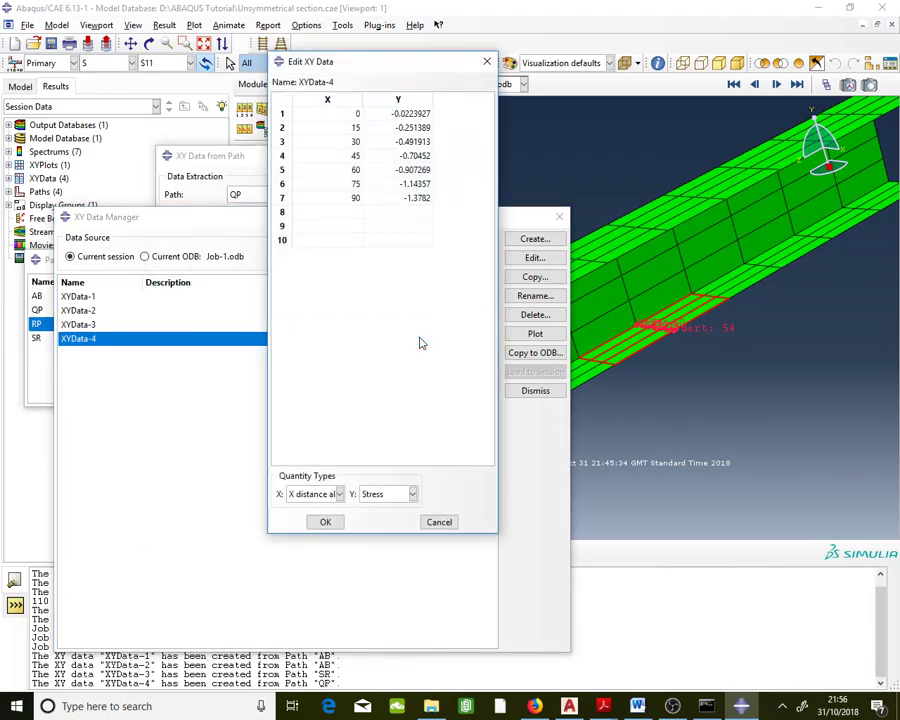
pyautogui.moveTo(409, 64); pyautogui.dragTo(266, 152)
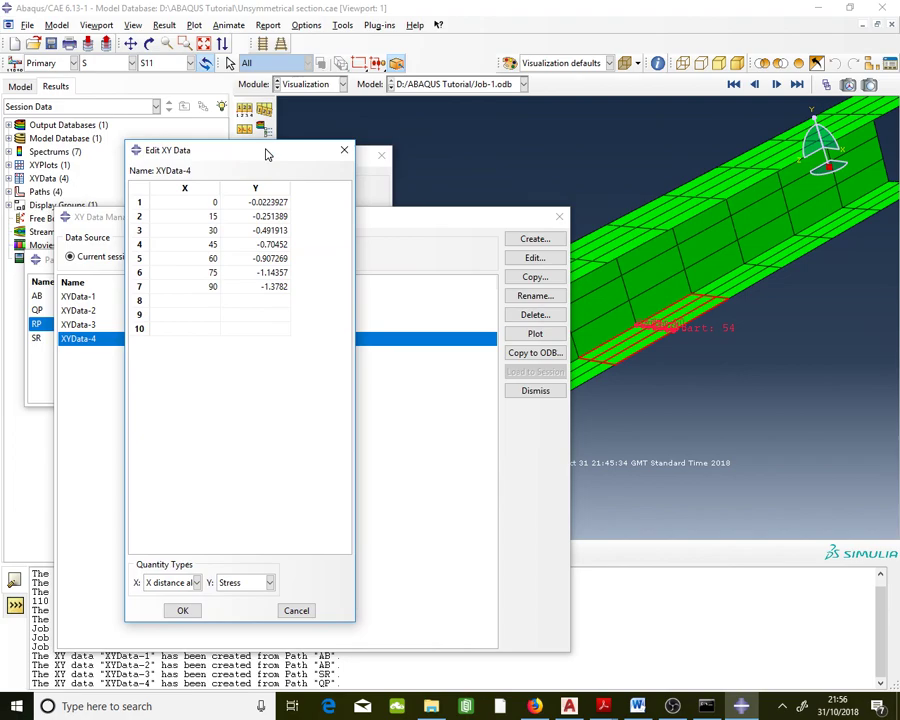
pyautogui.moveTo(212, 211); pyautogui.dragTo(308, 383)
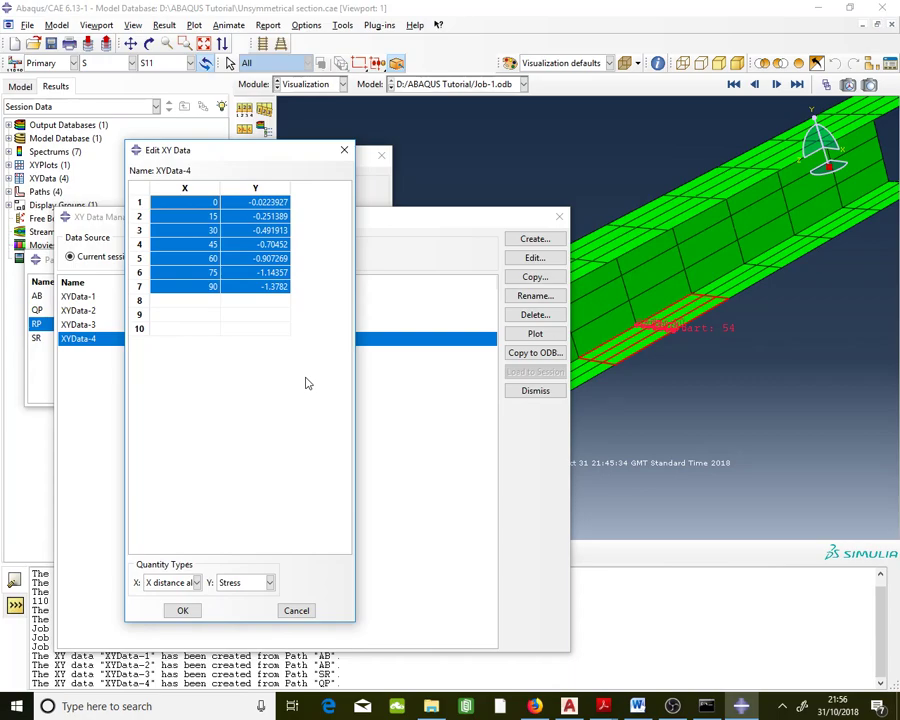
pyautogui.scroll(3, 662, 341)
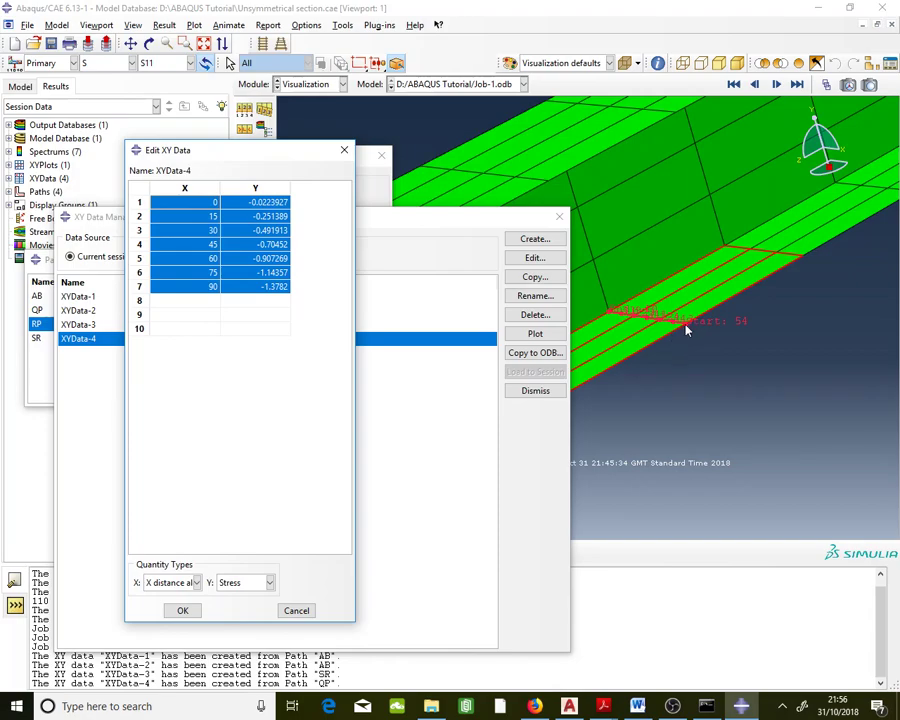
pyautogui.click(182, 611)
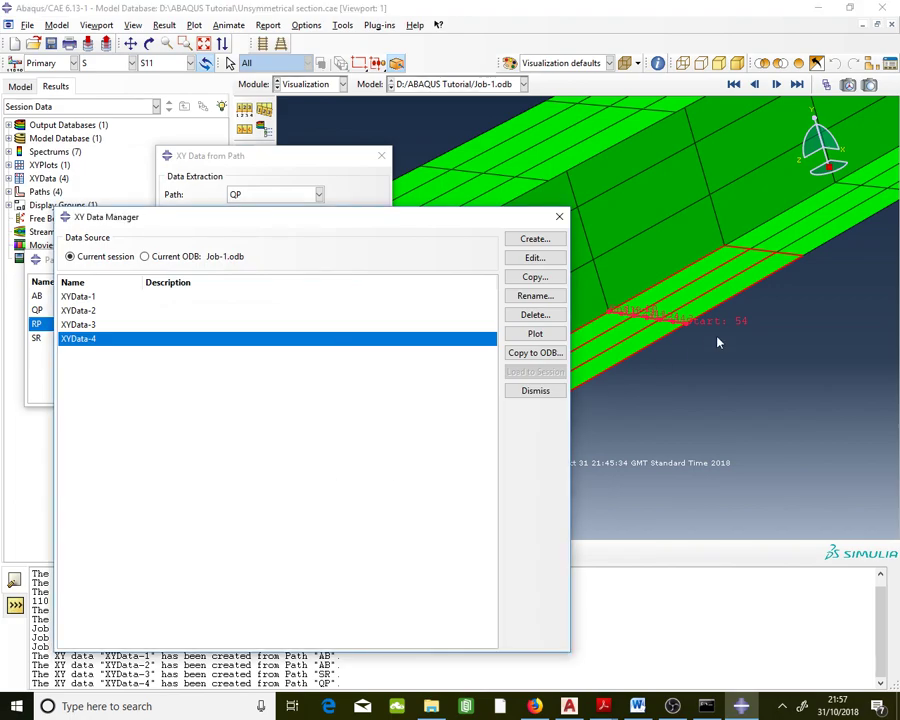
# Extract S11 along path RP against Y distance on the undeformed shape and save the data under the default name.
pyautogui.scroll(1, 716, 340)
pyautogui.click(330, 164)
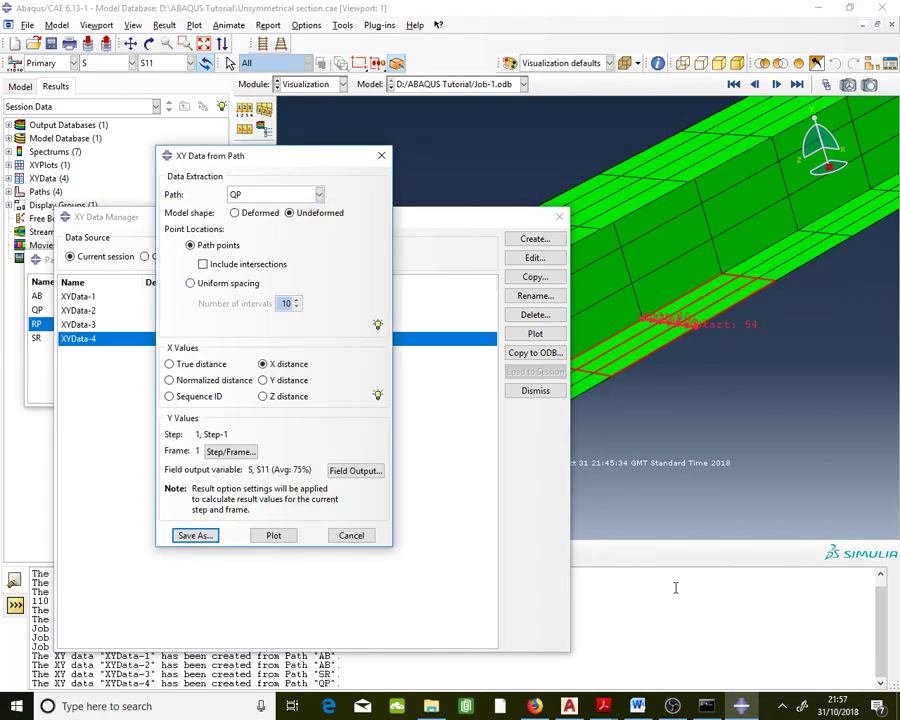
pyautogui.click(637, 706)
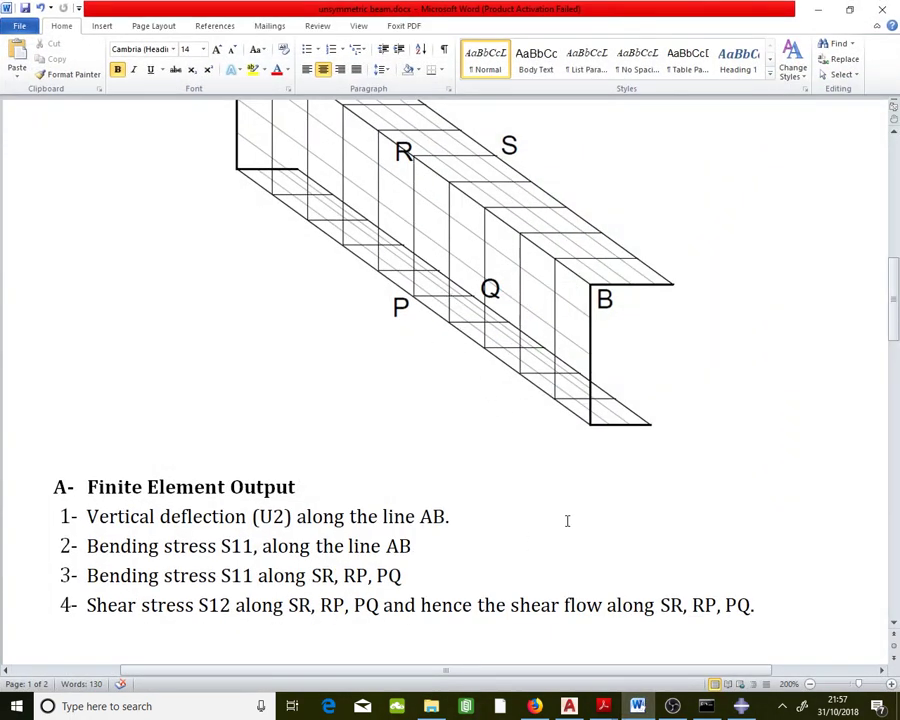
pyautogui.click(630, 706)
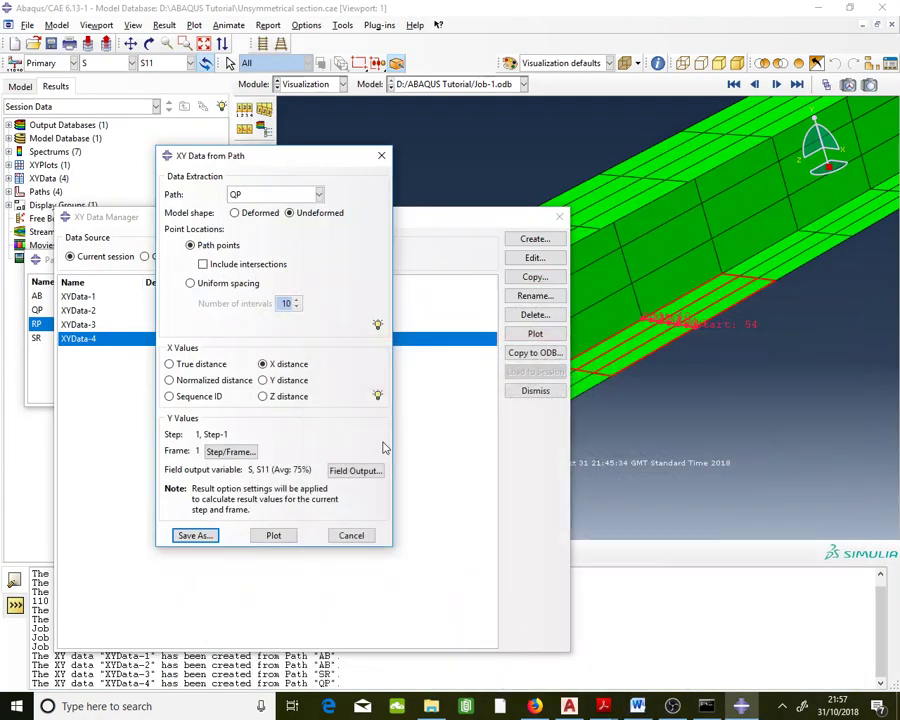
pyautogui.click(280, 198)
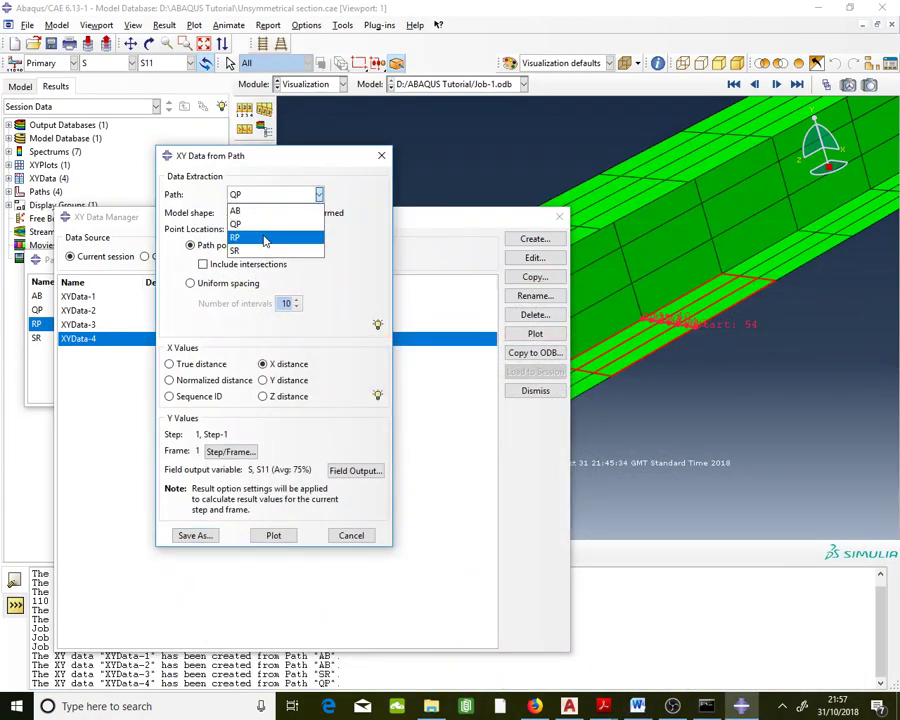
pyautogui.click(265, 238)
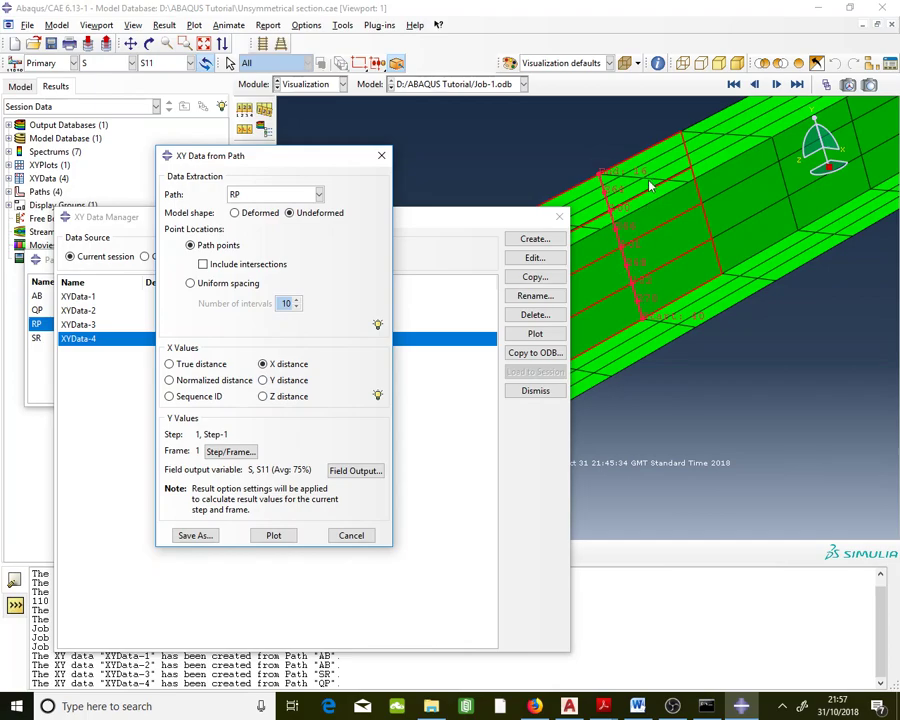
pyautogui.click(272, 381)
pyautogui.click(188, 535)
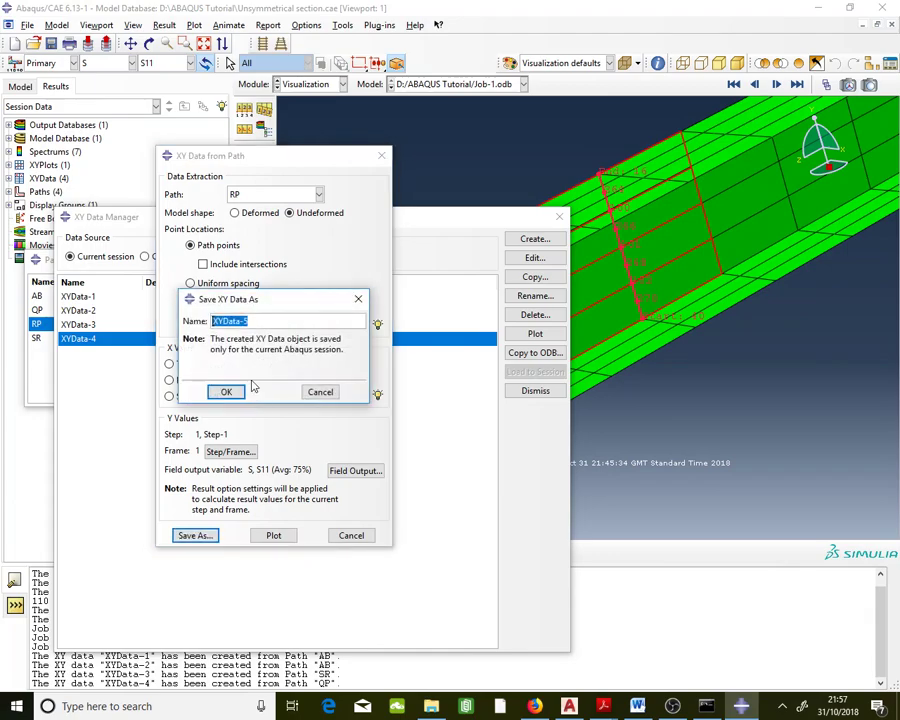
pyautogui.click(235, 395)
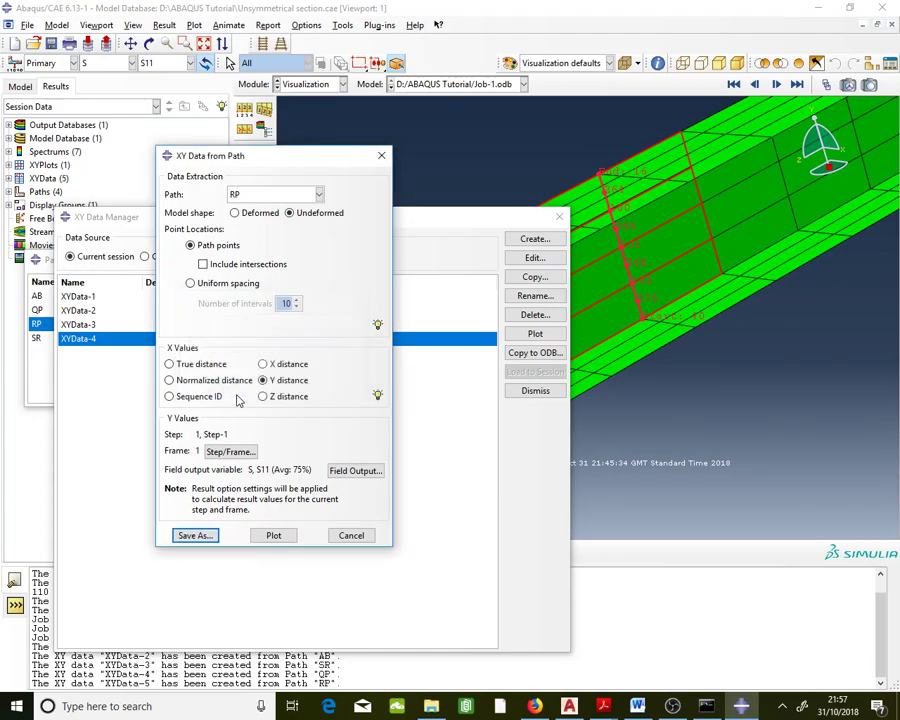
# Review the S11 data saved for path RP by highlighting all its distance and stress values, and close the table.
pyautogui.doubleClick(417, 356)
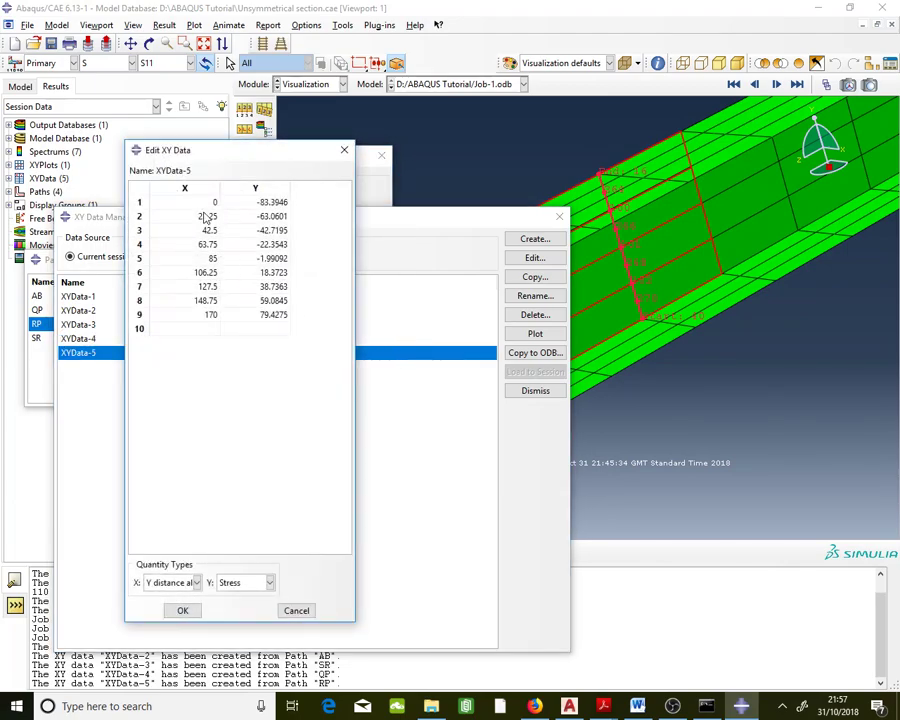
pyautogui.moveTo(205, 206); pyautogui.dragTo(285, 315)
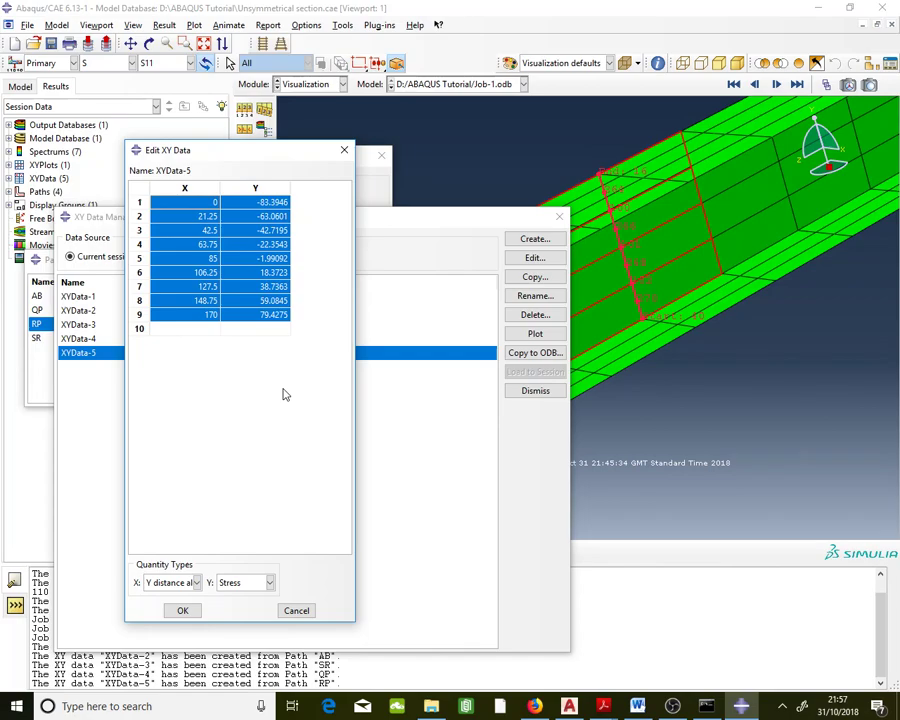
pyautogui.click(183, 610)
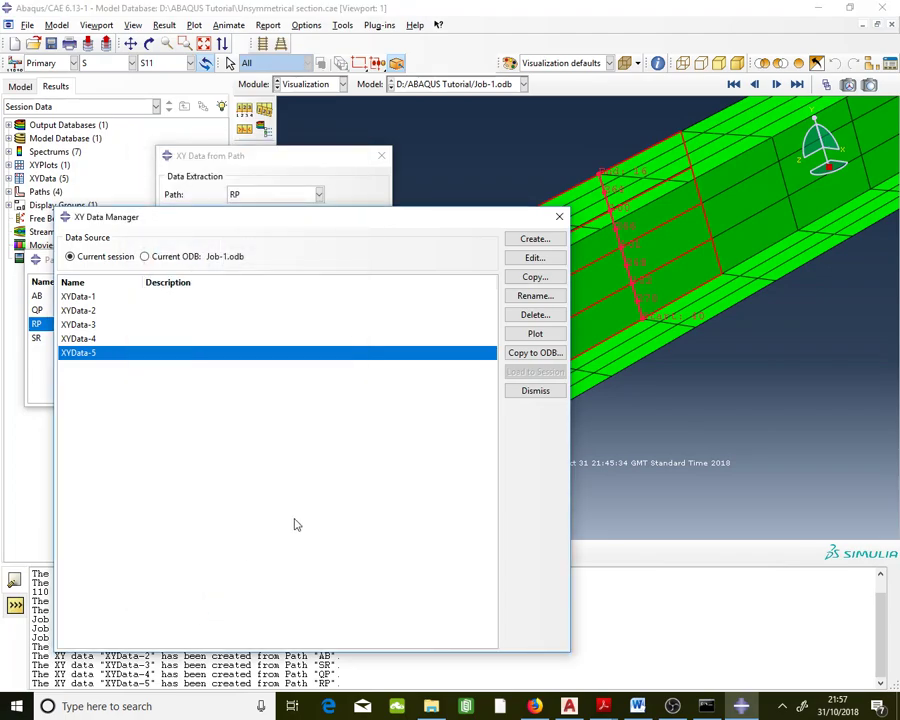
# Switch the field output from S11 to the shear stress component S12 for the path data extraction.
pyautogui.click(307, 174)
pyautogui.keyDown('ctrl'); pyautogui.keyDown('alt'); pyautogui.moveTo(640, 290); pyautogui.dragTo(602, 303); pyautogui.keyUp('alt'); pyautogui.keyUp('ctrl')
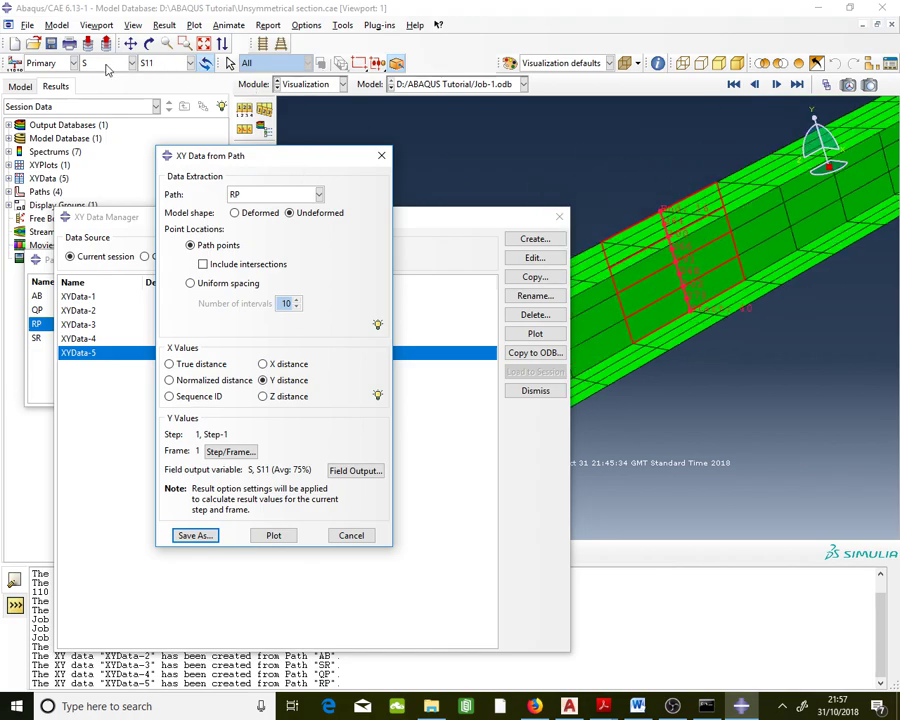
pyautogui.click(165, 63)
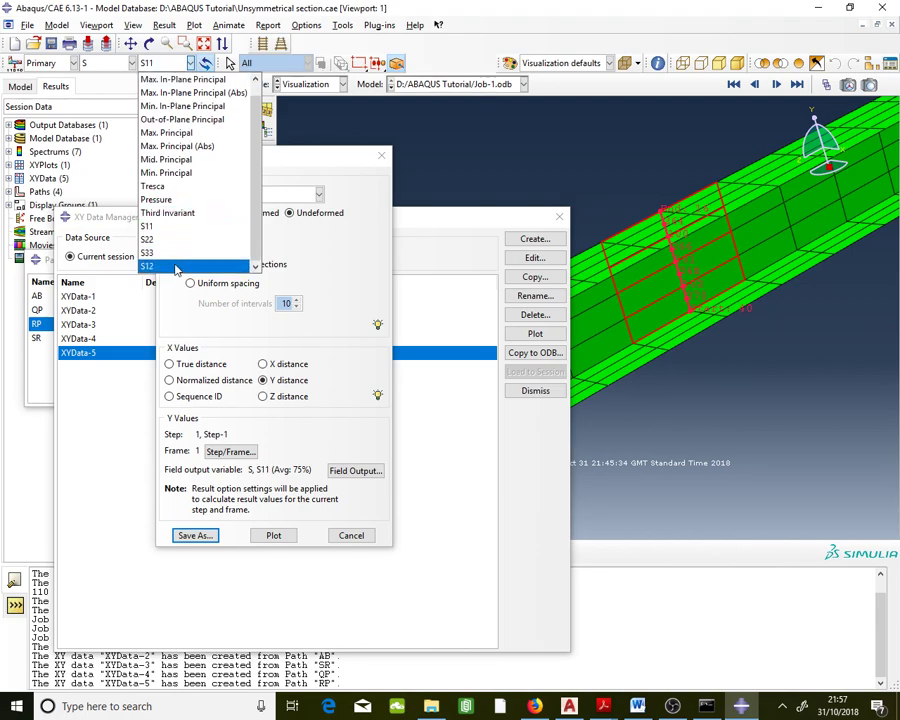
pyautogui.click(176, 266)
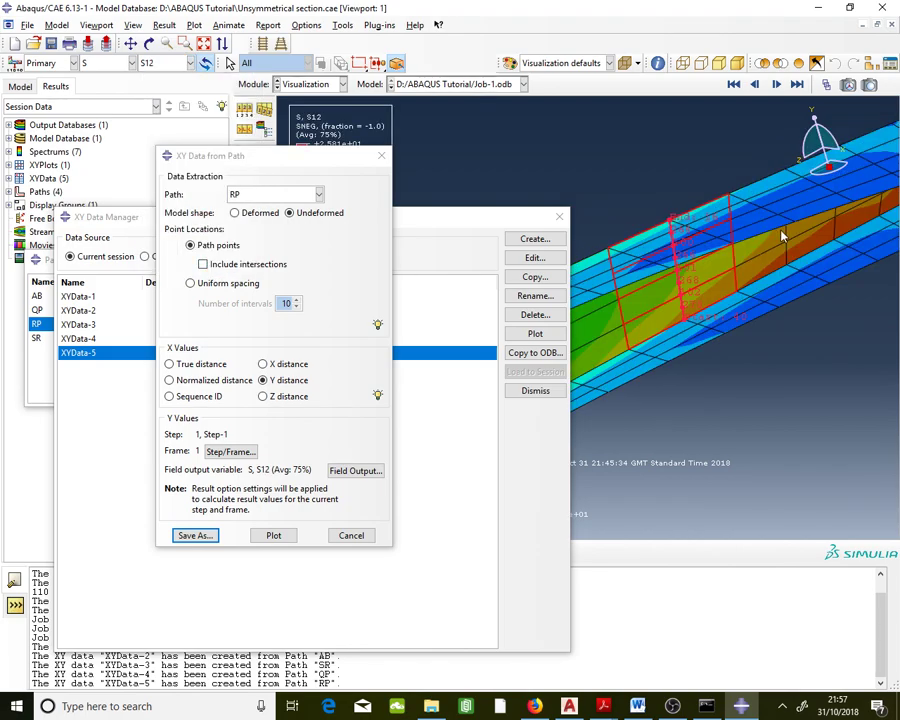
pyautogui.moveTo(331, 163); pyautogui.dragTo(360, 192)
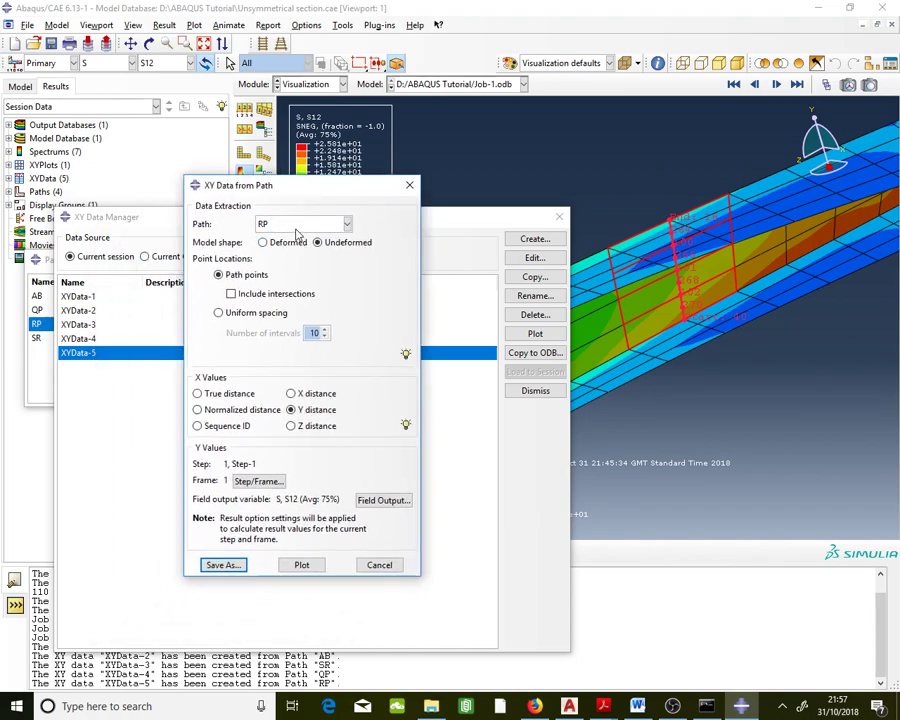
# Check the required outputs in the Word brief, then save S12 along path RP against Y distance under the default name.
pyautogui.hotkey('alt', 'Tab')
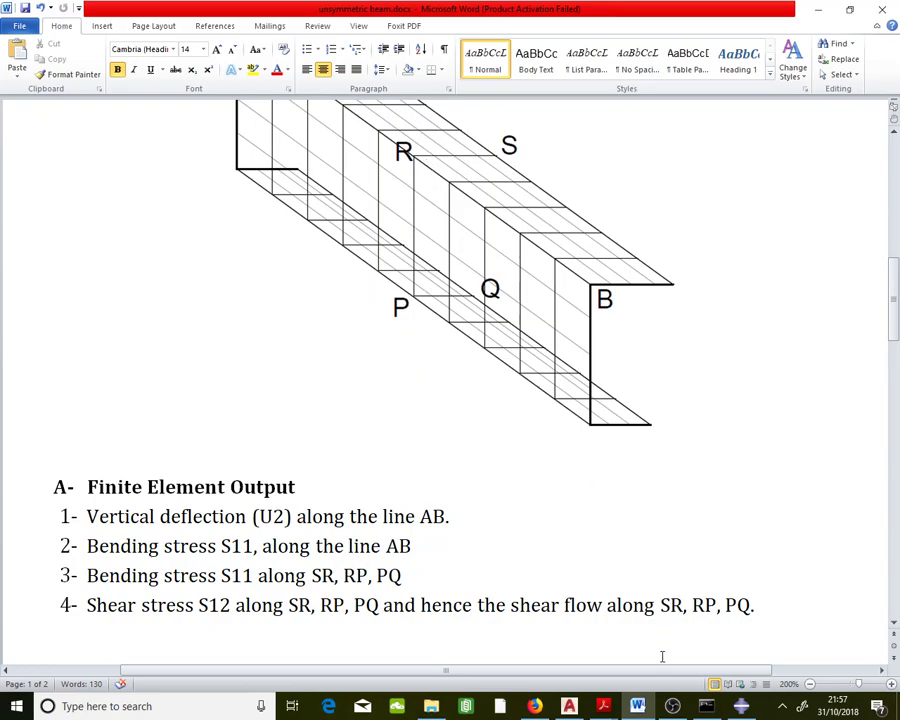
pyautogui.hotkey('alt', 'Tab')
pyautogui.click(301, 225)
pyautogui.click(301, 225)
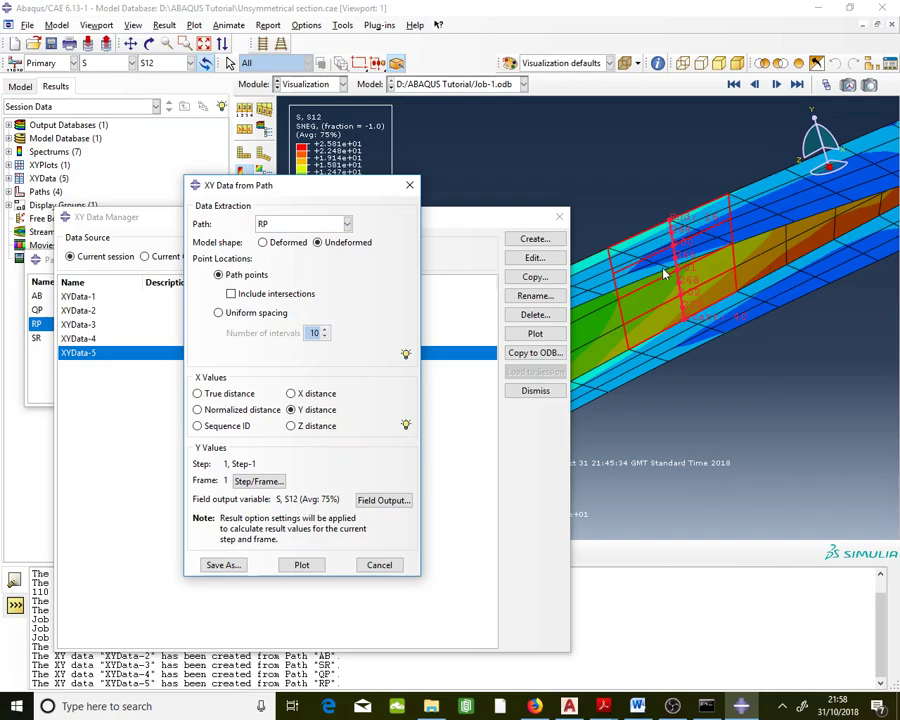
pyautogui.click(222, 565)
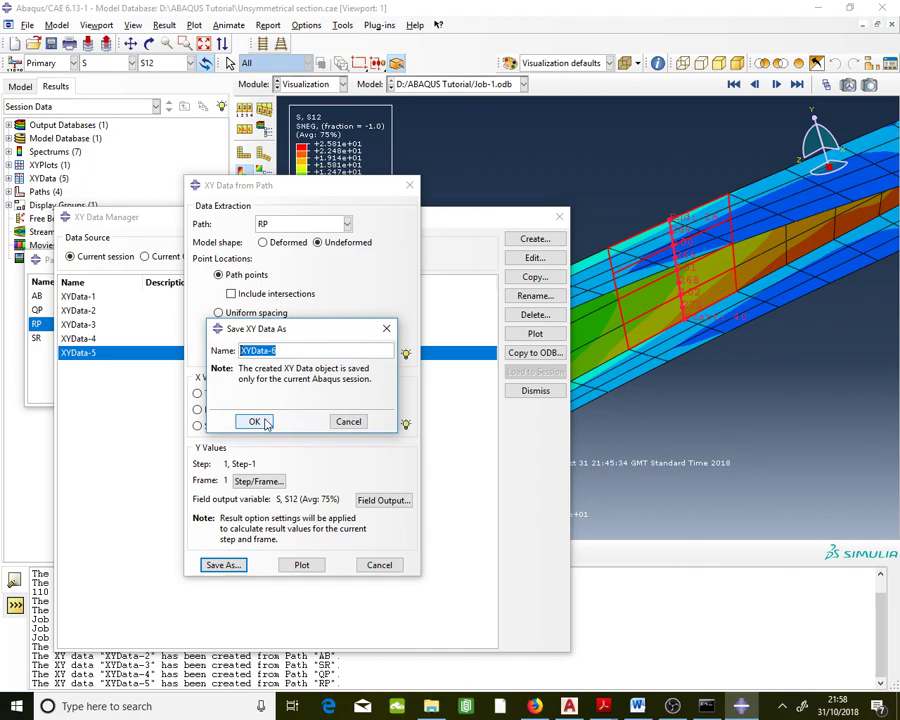
pyautogui.click(264, 422)
# Review the S12 data saved for path RP, comparing the stresses at the start and end points, and close the table.
pyautogui.doubleClick(132, 368)
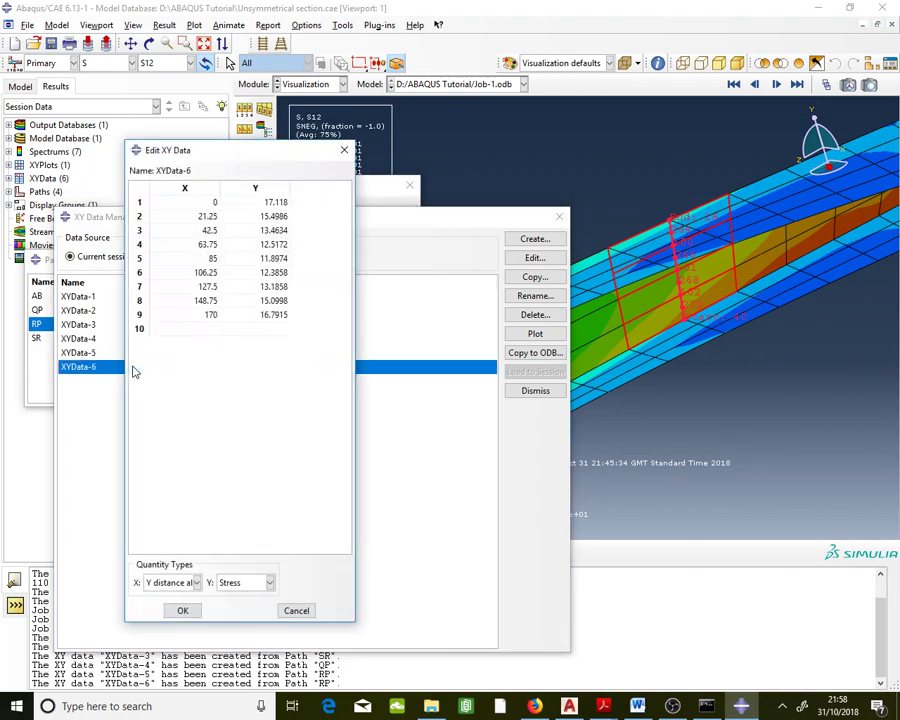
pyautogui.moveTo(214, 201); pyautogui.dragTo(267, 408)
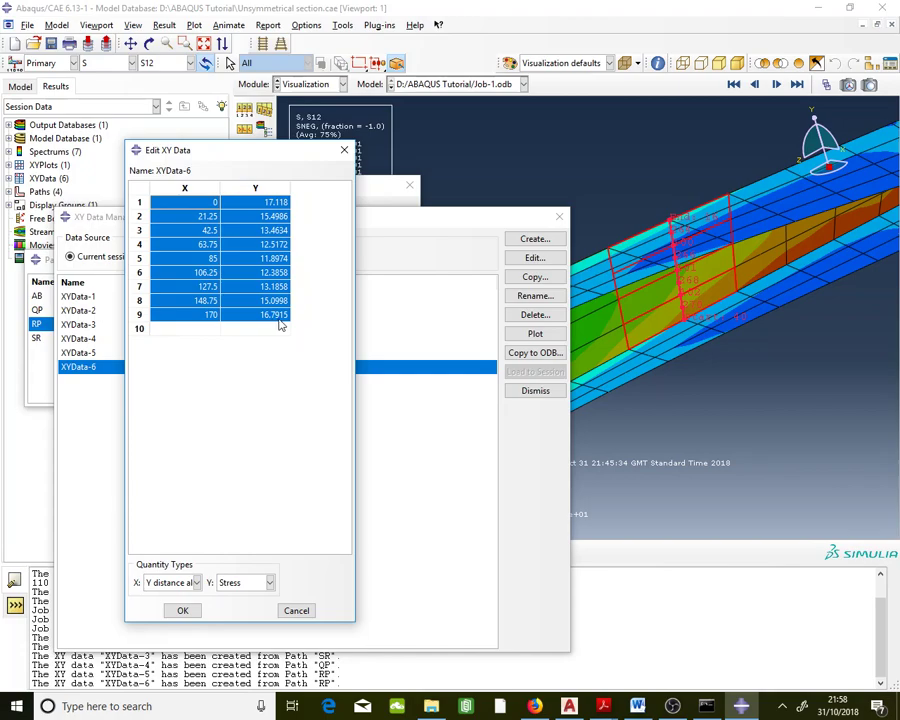
pyautogui.doubleClick(274, 203)
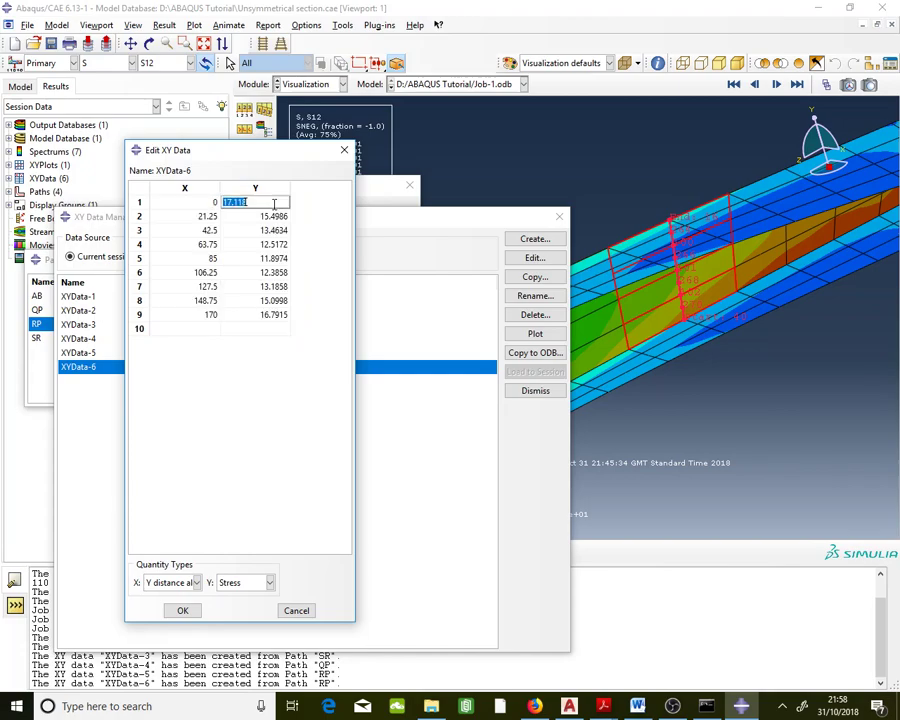
pyautogui.doubleClick(278, 315)
pyautogui.press('Return')
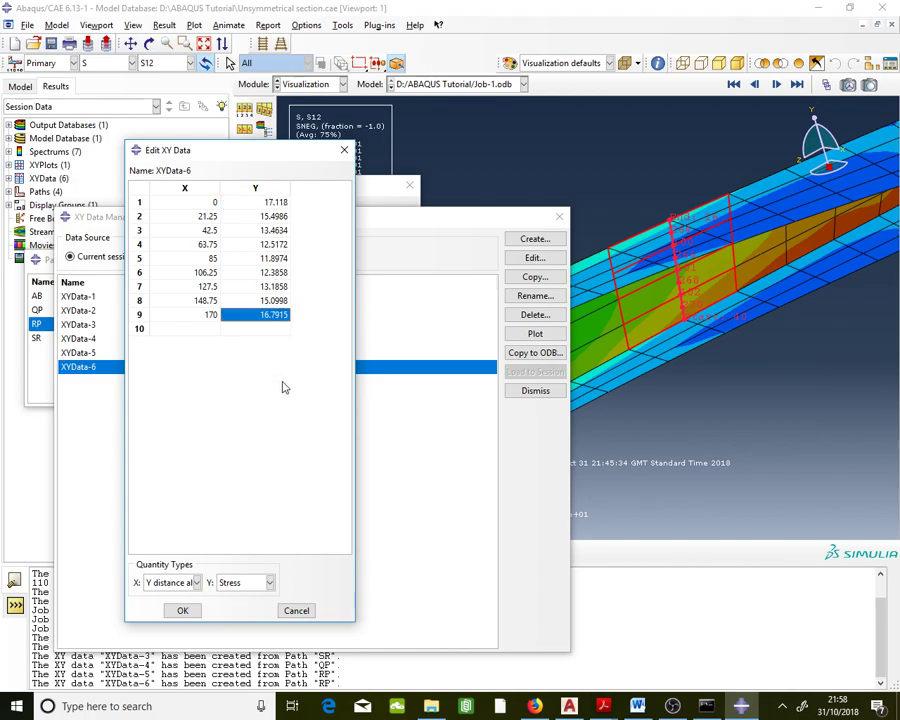
pyautogui.doubleClick(259, 203)
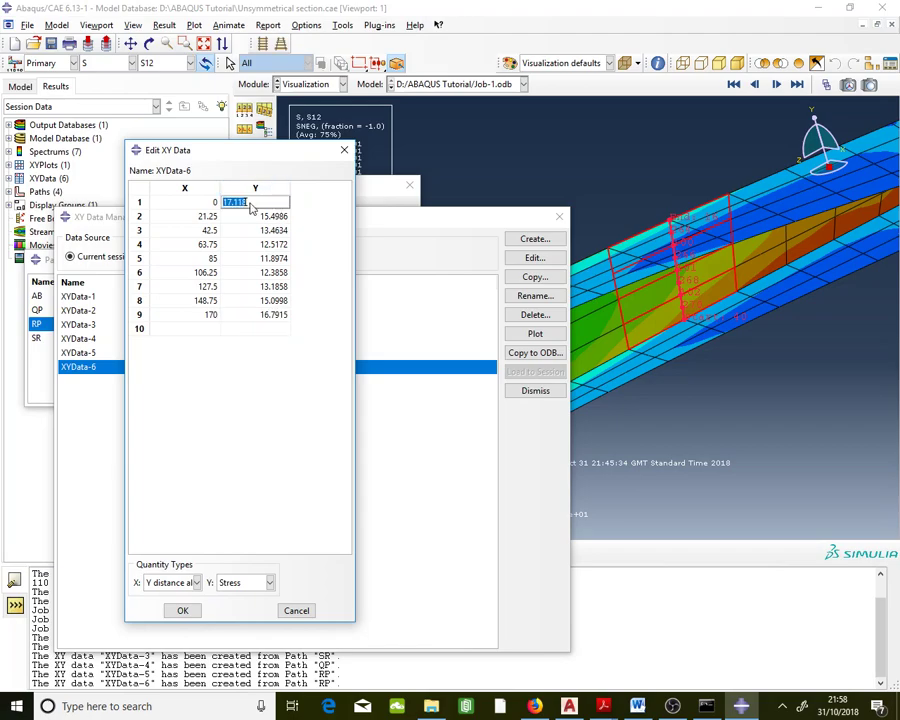
pyautogui.press('Return')
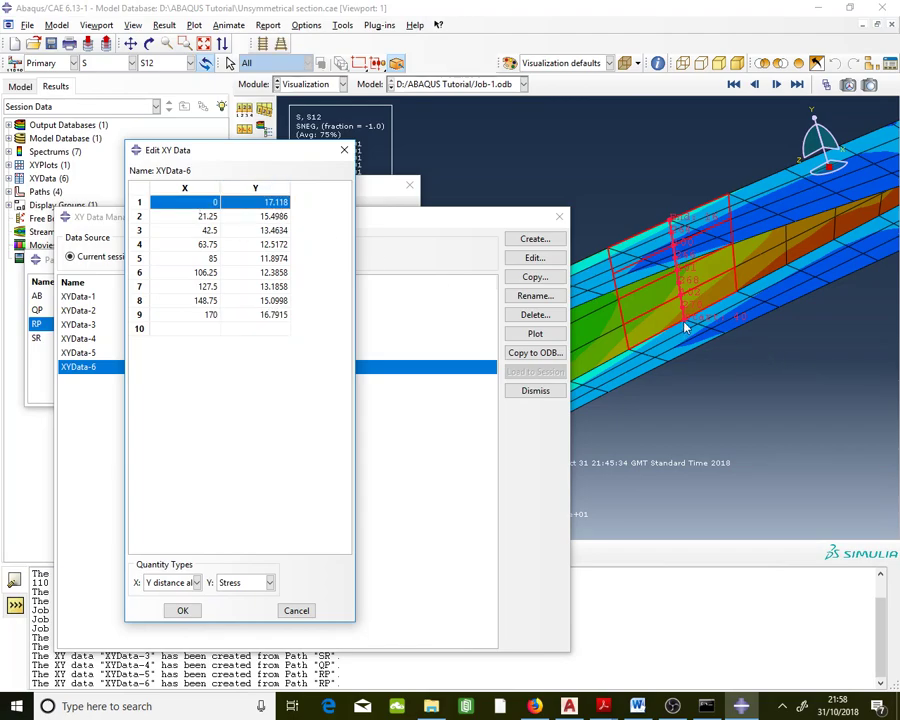
pyautogui.click(270, 316)
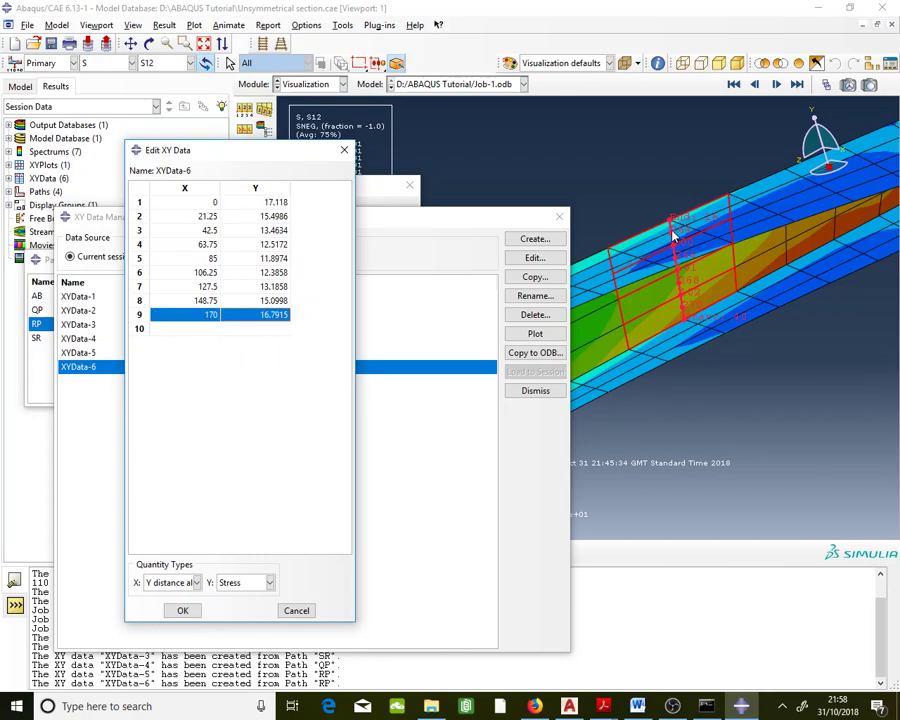
pyautogui.click(180, 611)
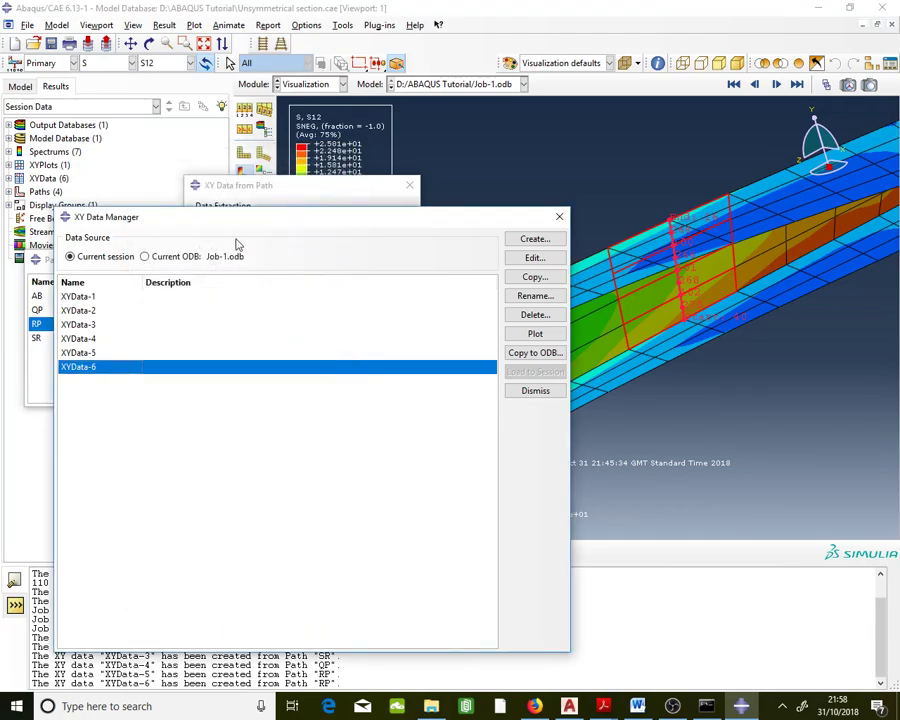
# Reopen the S12 data table for path RP, highlight its distance and stress columns to examine the distribution, and close it.
pyautogui.click(287, 200)
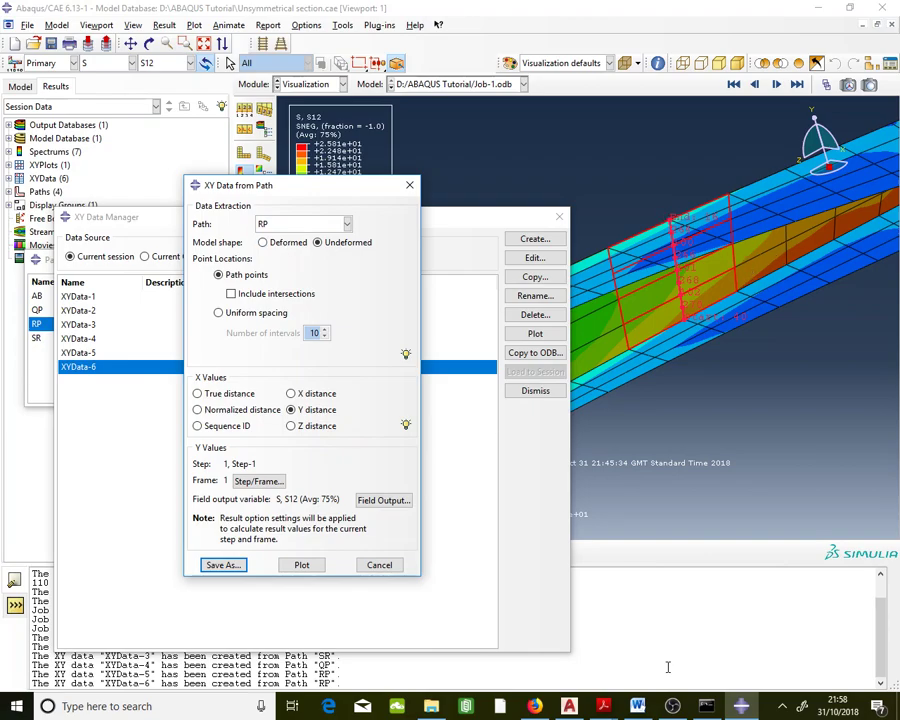
pyautogui.click(437, 377)
pyautogui.doubleClick(437, 377)
pyautogui.moveTo(238, 203); pyautogui.dragTo(282, 318)
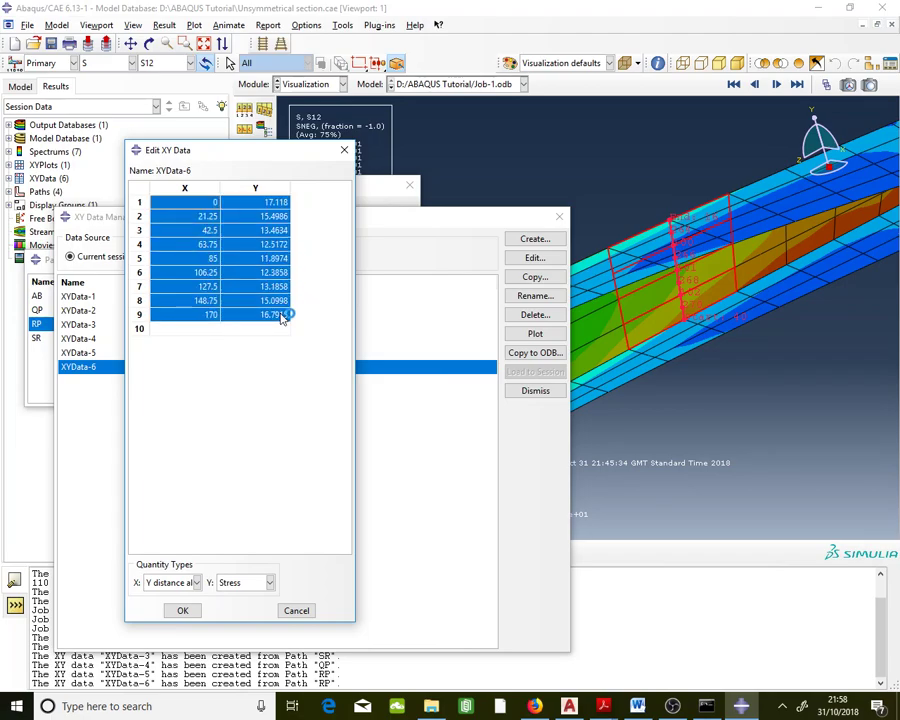
pyautogui.moveTo(268, 203); pyautogui.dragTo(268, 323)
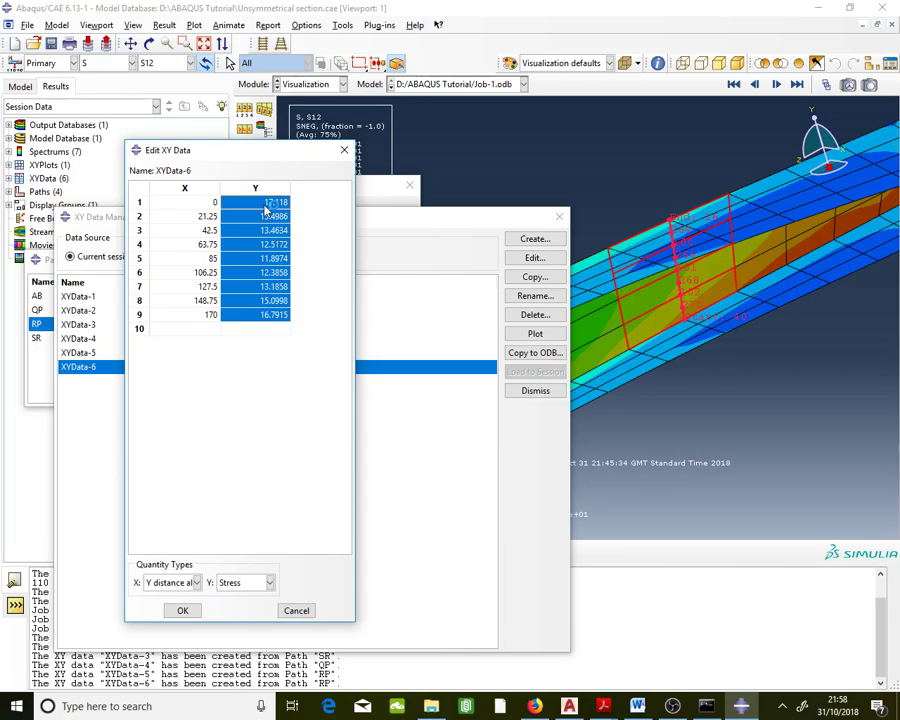
pyautogui.moveTo(262, 202)
pyautogui.mouseDown()
pyautogui.moveTo(270, 328)
pyautogui.moveTo(264, 202)
pyautogui.mouseUp()
pyautogui.click(185, 612)
# Extract S12 along path SR against X distance on the undeformed shape and save the data under the default name.
pyautogui.click(322, 186)
pyautogui.click(318, 224)
pyautogui.click(316, 226)
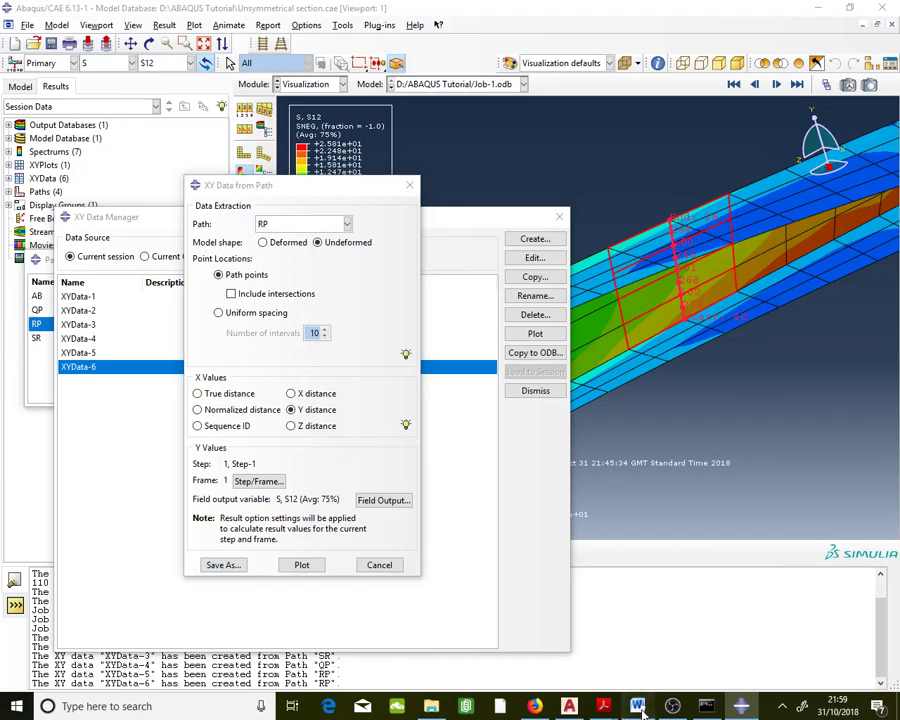
pyautogui.click(640, 708)
pyautogui.click(640, 708)
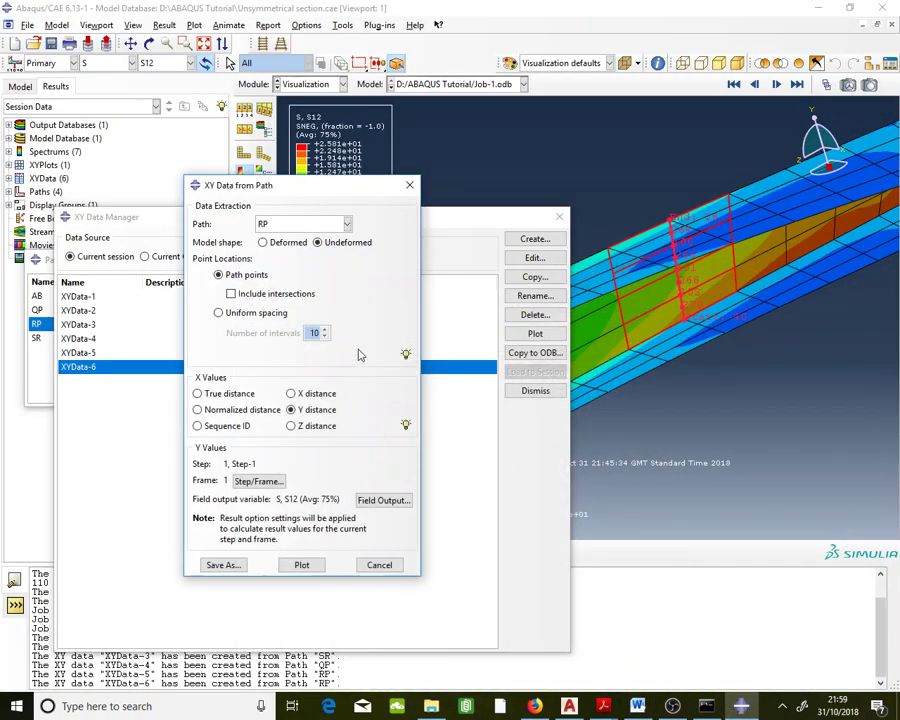
pyautogui.click(310, 227)
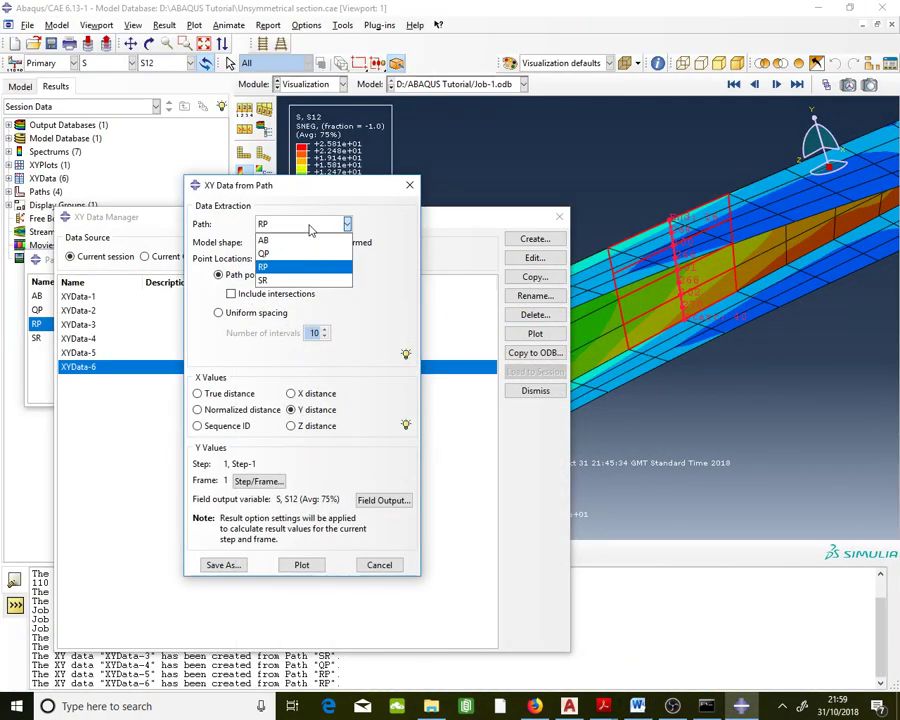
pyautogui.click(284, 280)
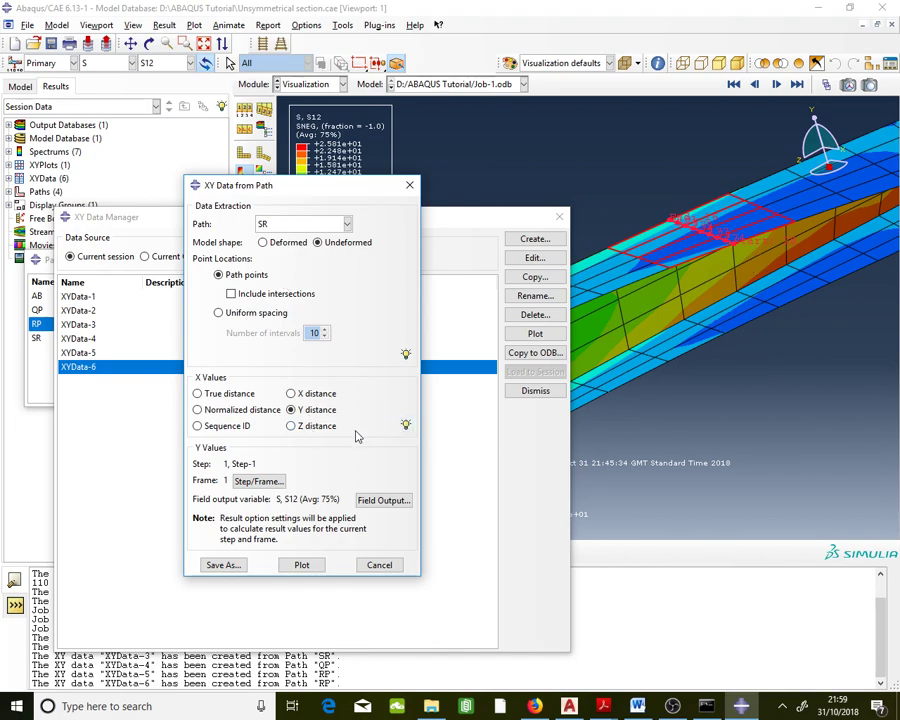
pyautogui.click(291, 393)
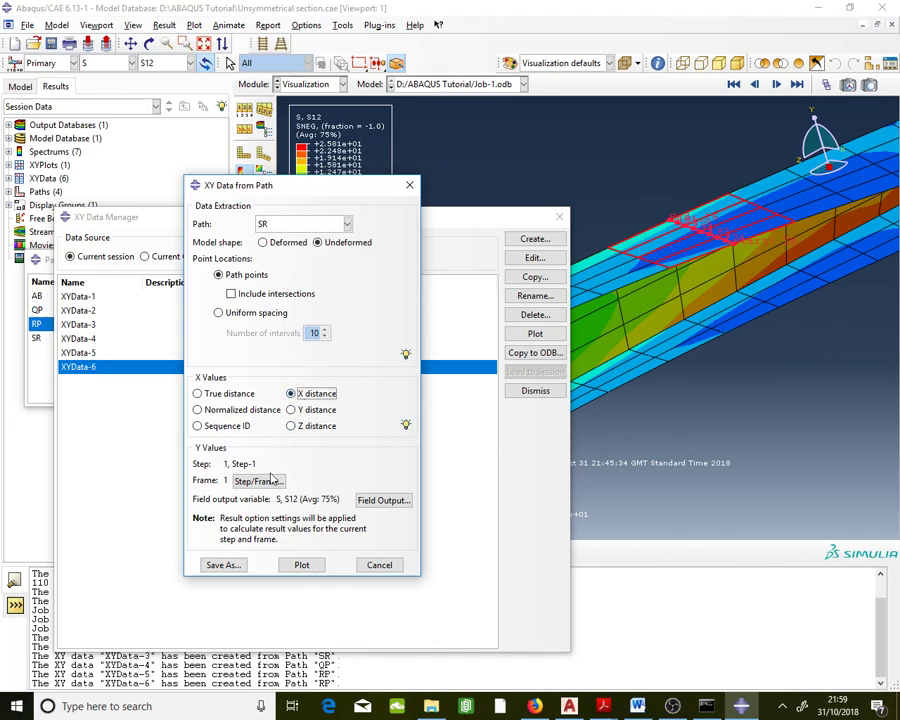
pyautogui.click(236, 568)
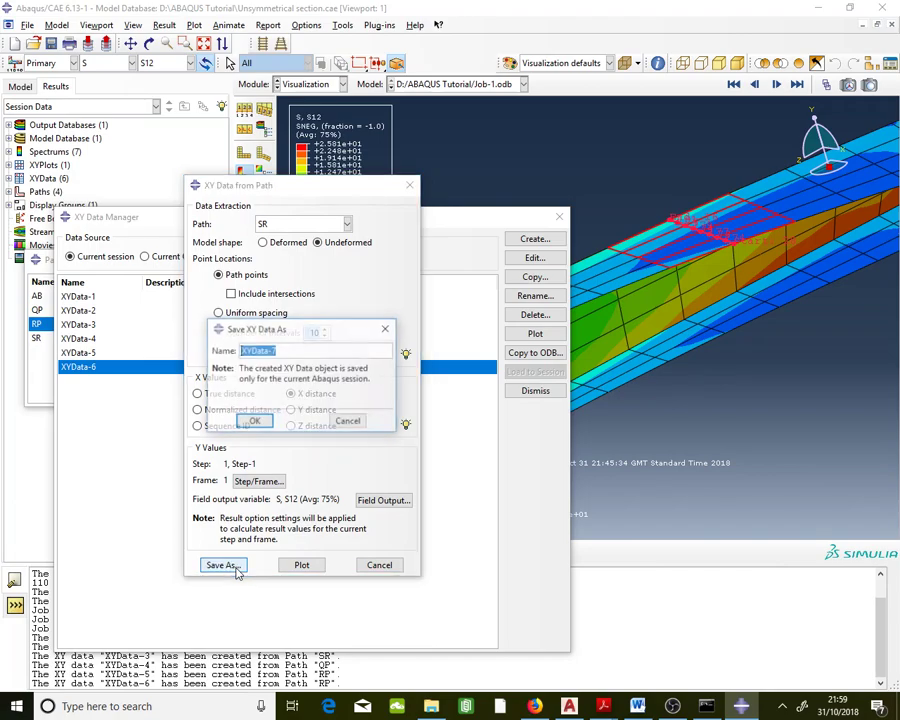
pyautogui.click(252, 418)
# Review the S12 data saved for path SR by highlighting all its distance and stress values, and close the table.
pyautogui.doubleClick(144, 382)
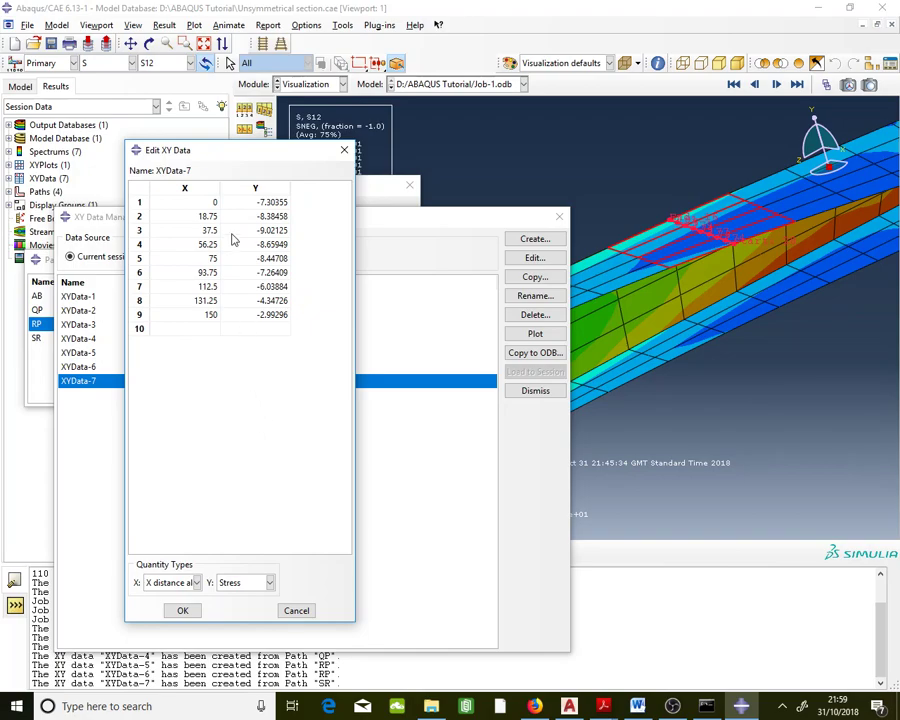
pyautogui.moveTo(207, 203); pyautogui.dragTo(263, 317)
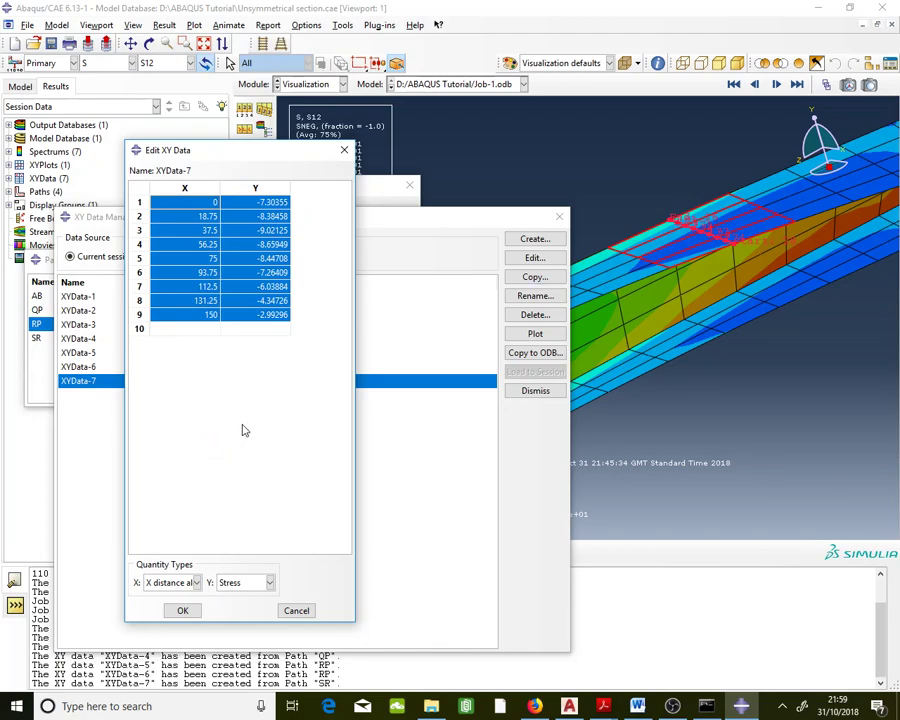
pyautogui.click(182, 610)
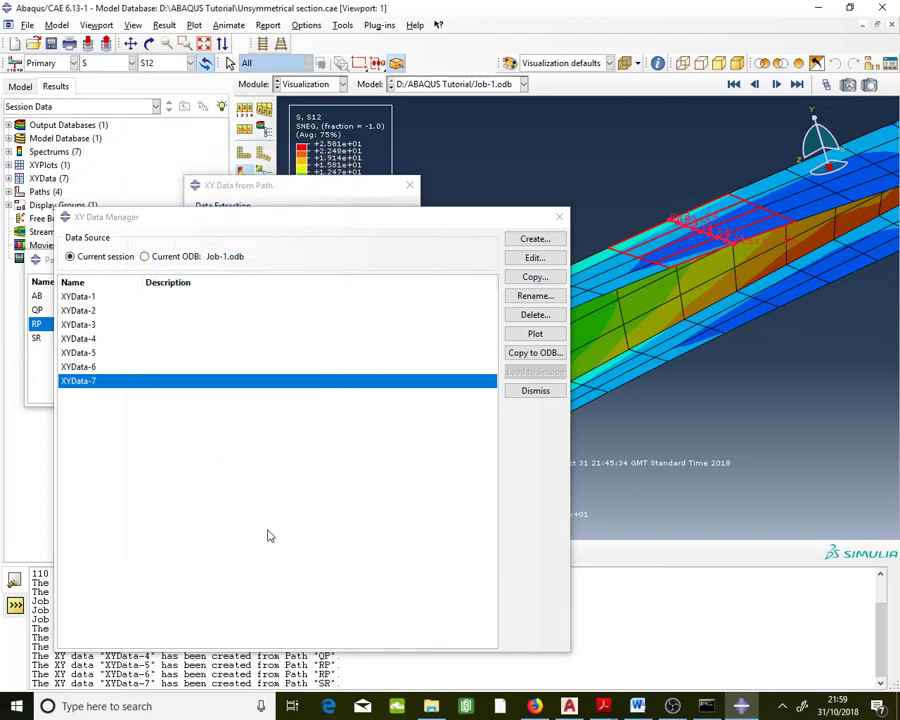
# Check the required outputs in the Word brief, and save S12 along path QP against X distance in Abaqus under the default name.
pyautogui.click(299, 195)
pyautogui.click(310, 224)
pyautogui.click(312, 226)
pyautogui.click(640, 706)
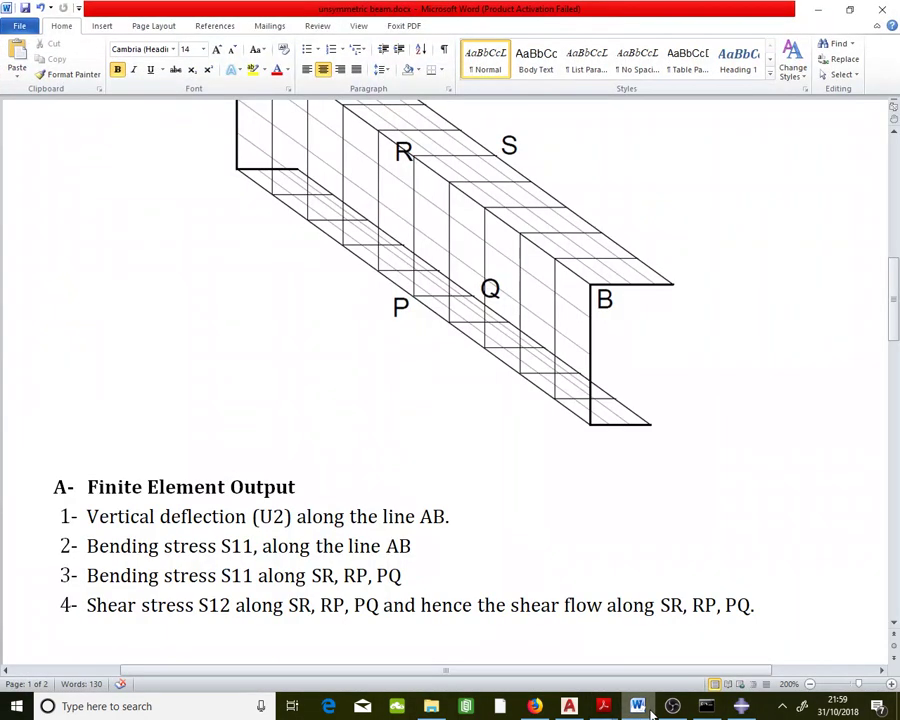
pyautogui.click(741, 706)
pyautogui.click(300, 224)
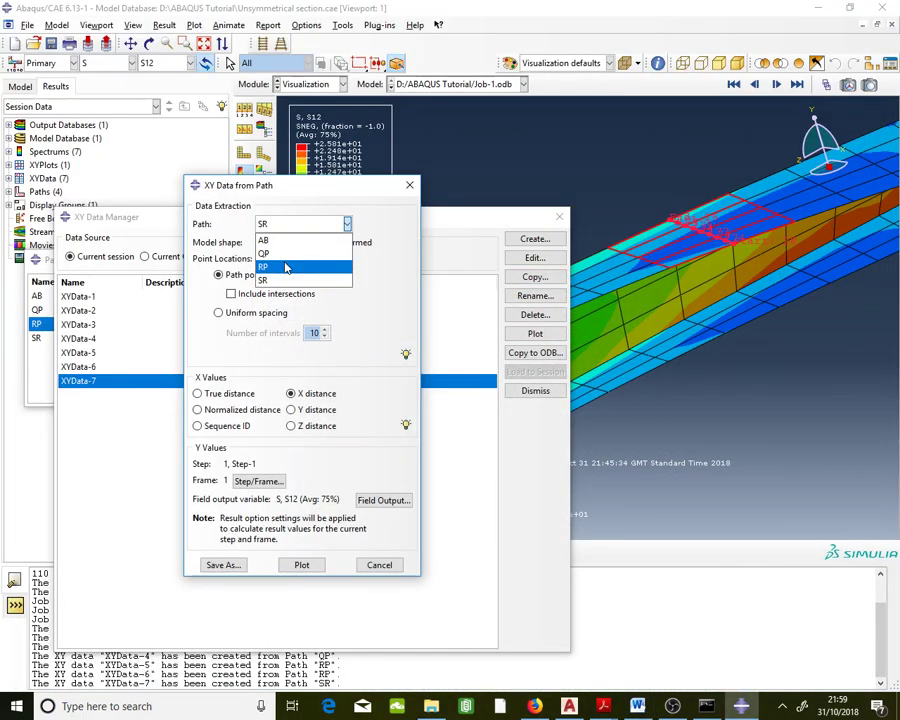
pyautogui.click(285, 255)
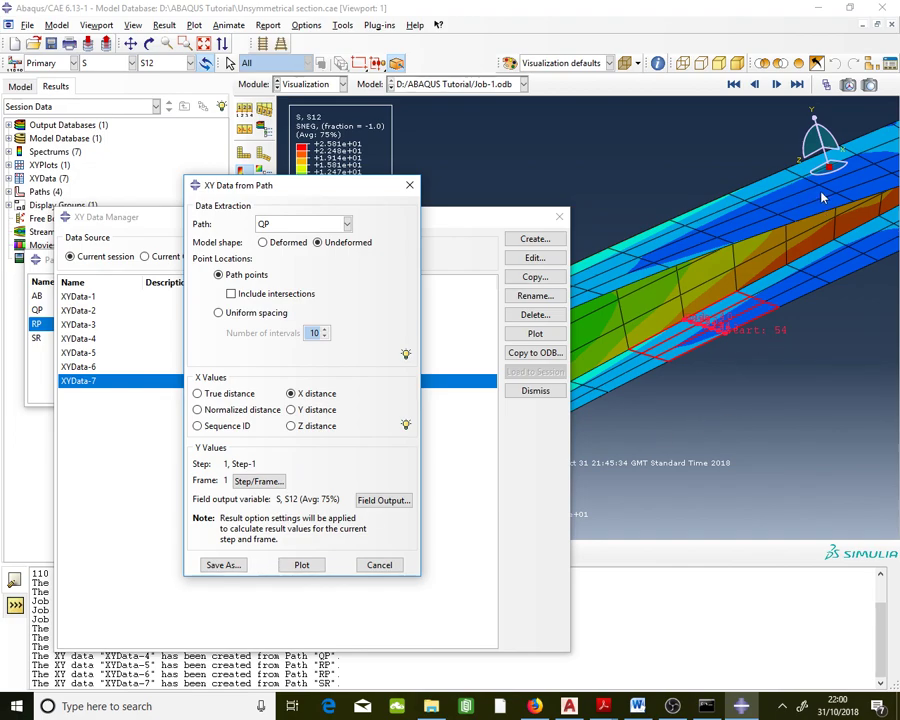
pyautogui.click(219, 565)
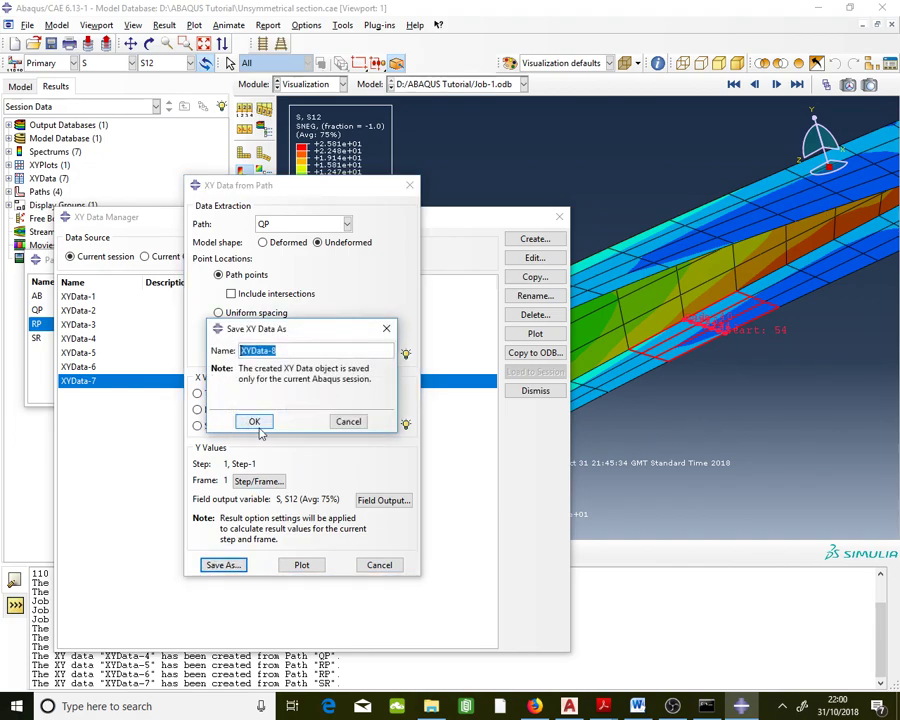
pyautogui.click(254, 420)
# Review the S12 data saved for path QP by highlighting all its distance and stress values, and close the table.
pyautogui.doubleClick(135, 397)
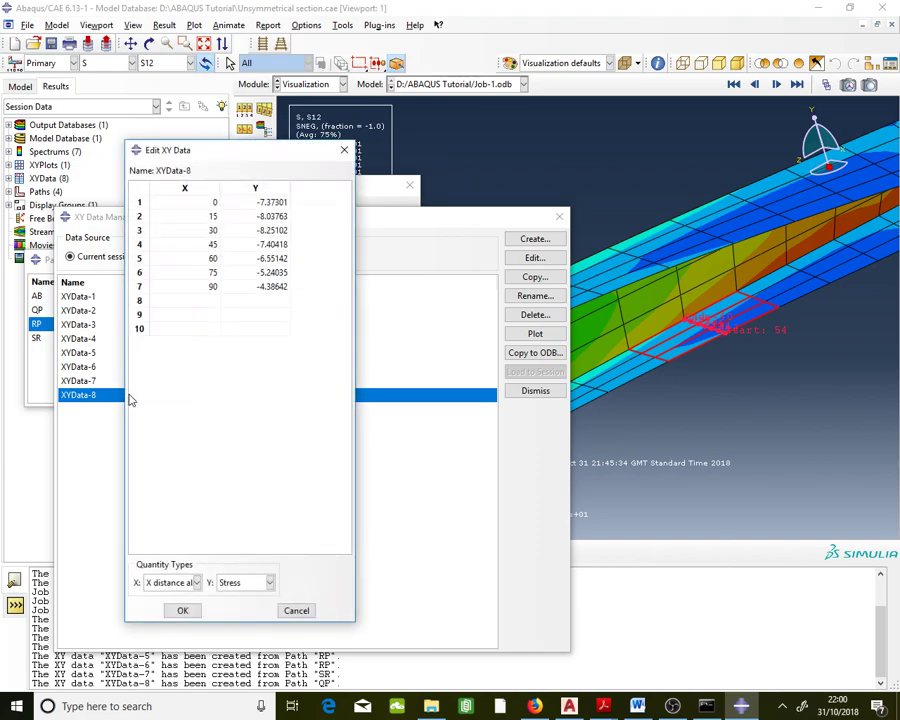
pyautogui.moveTo(199, 208); pyautogui.dragTo(283, 295)
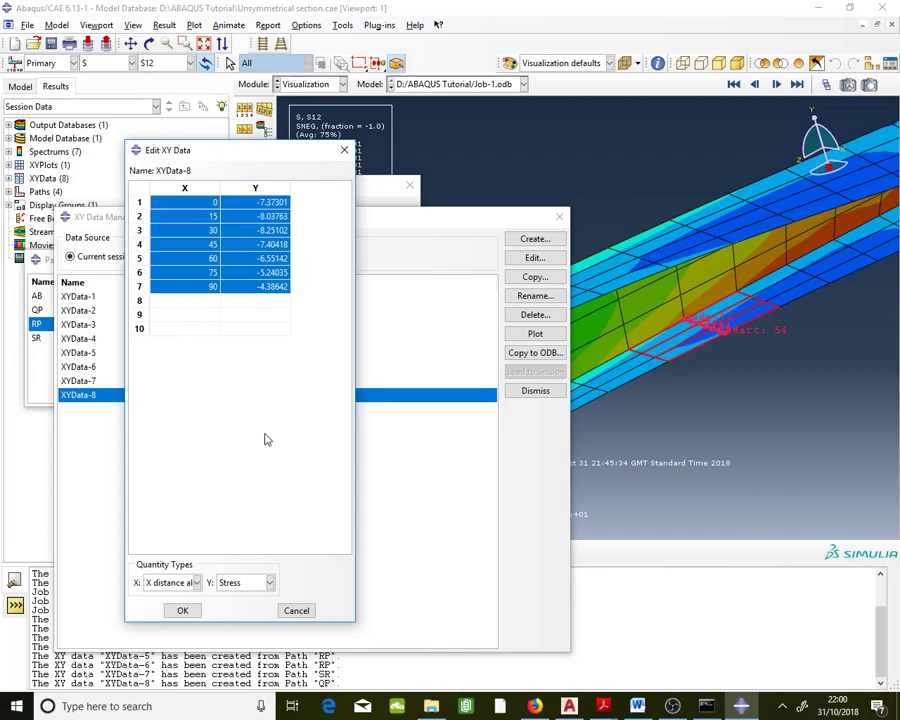
pyautogui.click(181, 610)
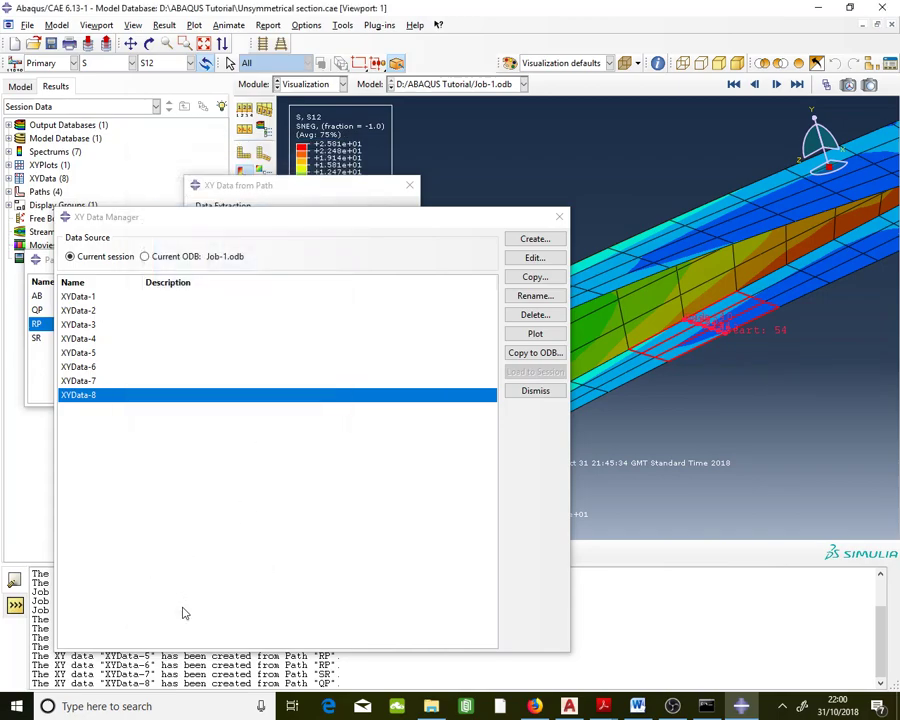
# Close the XY data manager, path extraction and path manager windows to show the whole beam's S12 contour plot.
pyautogui.click(560, 218)
pyautogui.click(409, 186)
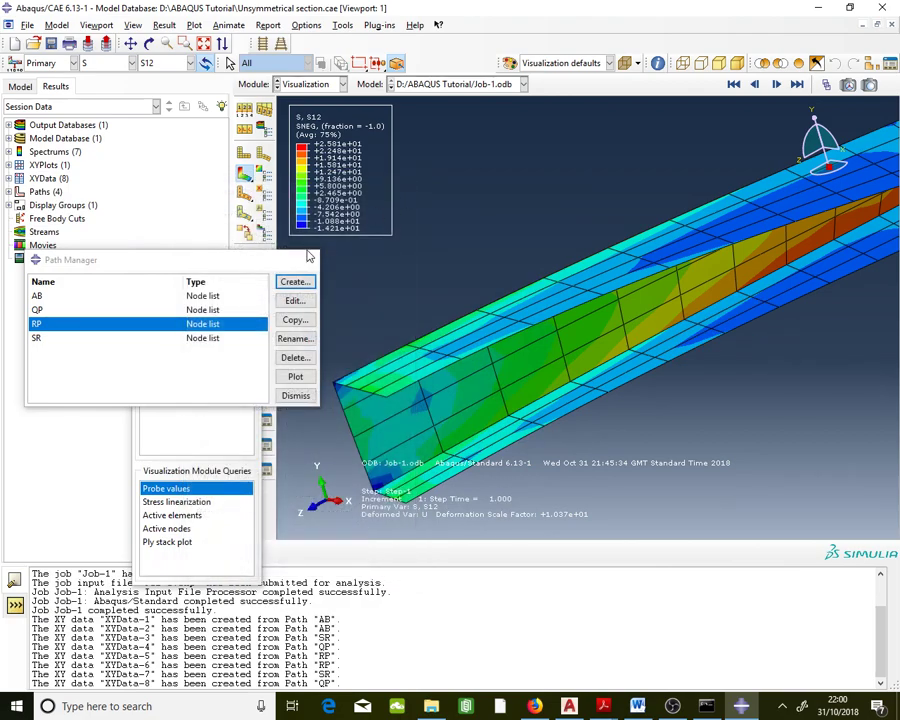
pyautogui.click(309, 258)
pyautogui.scroll(-2, 391, 257)
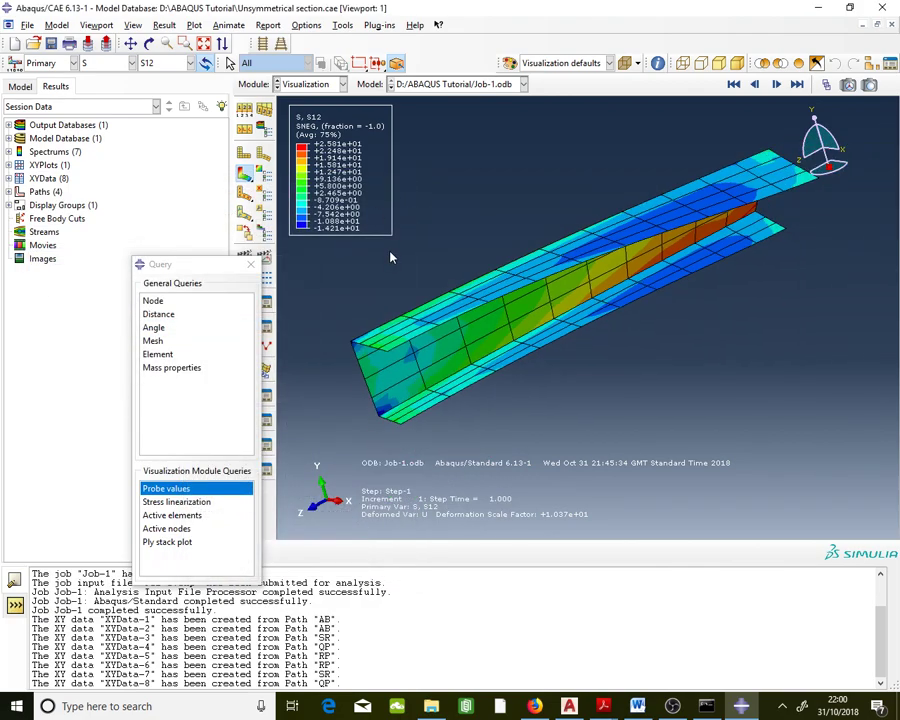